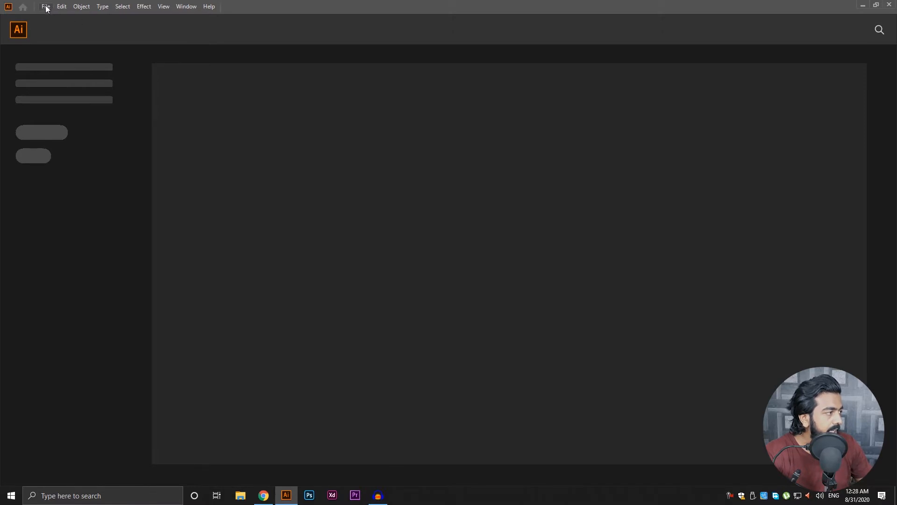
- Start a new document, look through the Saved, Mobile, Web, Film & Video and Print presets, and return to the recent items
{"action": "left_click", "coordinate": [46, 7]}
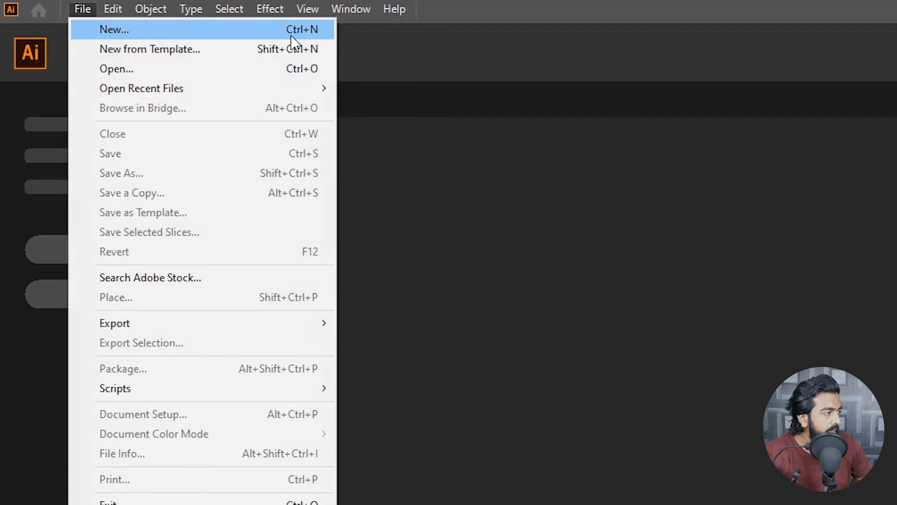
{"action": "left_click", "coordinate": [311, 30]}
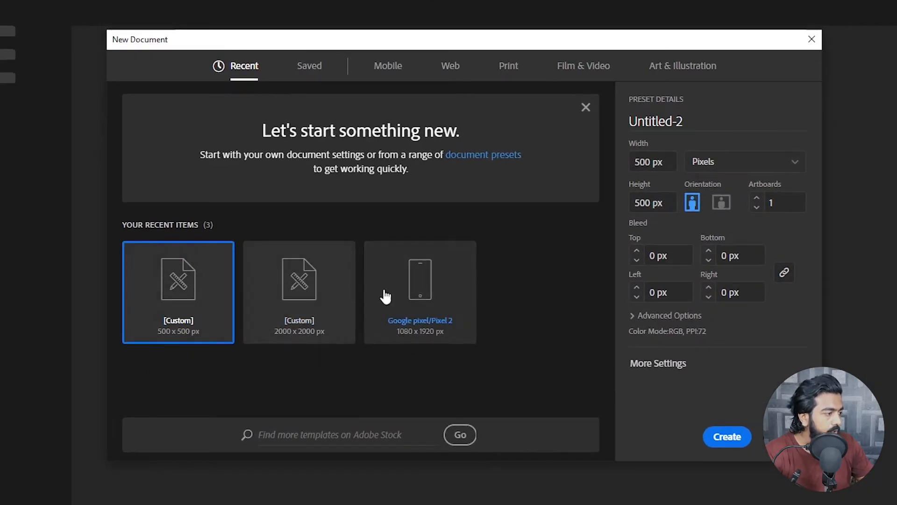
{"action": "left_click", "coordinate": [312, 67]}
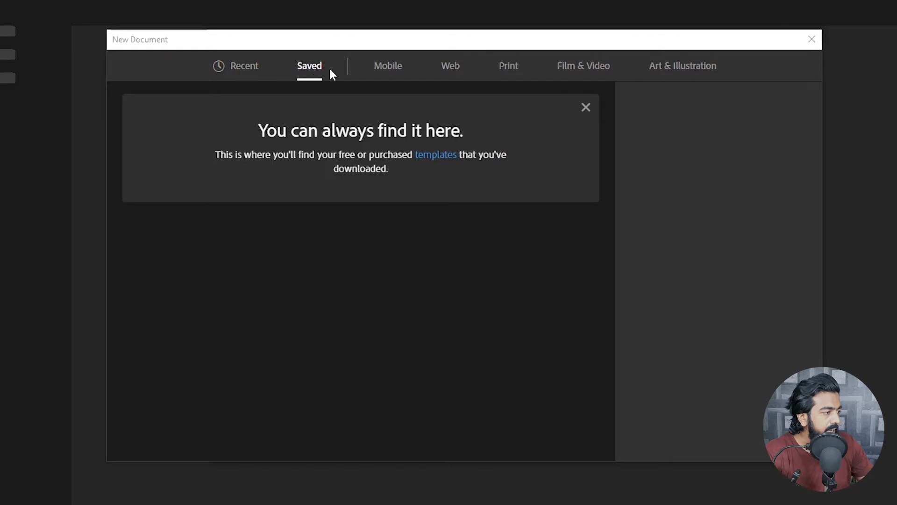
{"action": "left_click", "coordinate": [388, 70]}
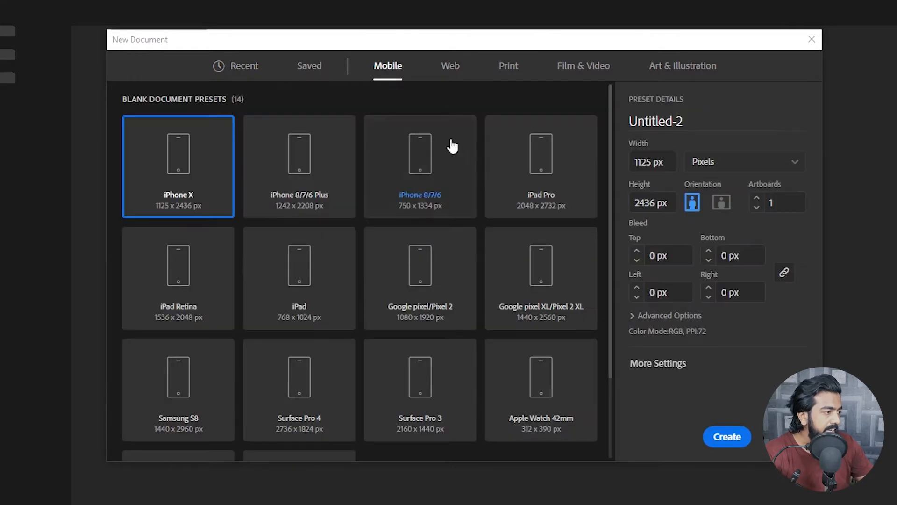
{"action": "left_click", "coordinate": [454, 67]}
{"action": "left_click", "coordinate": [568, 70]}
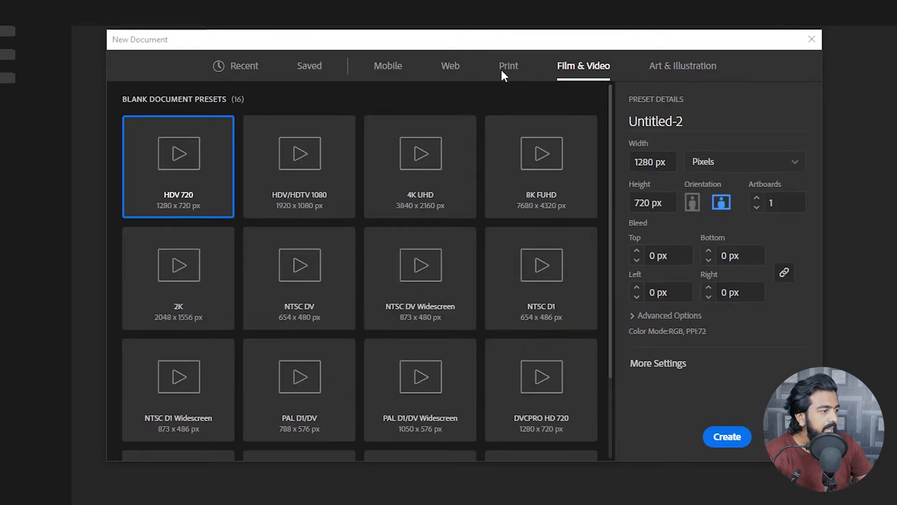
{"action": "left_click", "coordinate": [502, 68]}
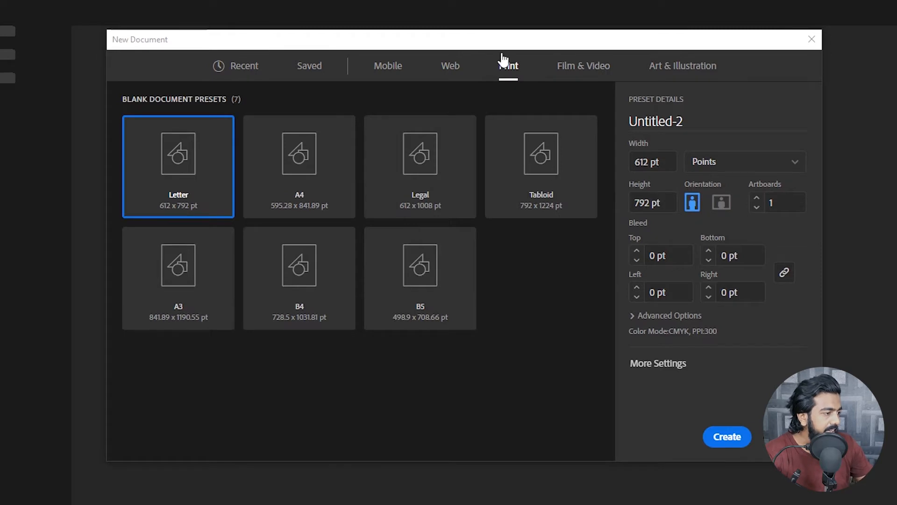
{"action": "left_click", "coordinate": [243, 71]}
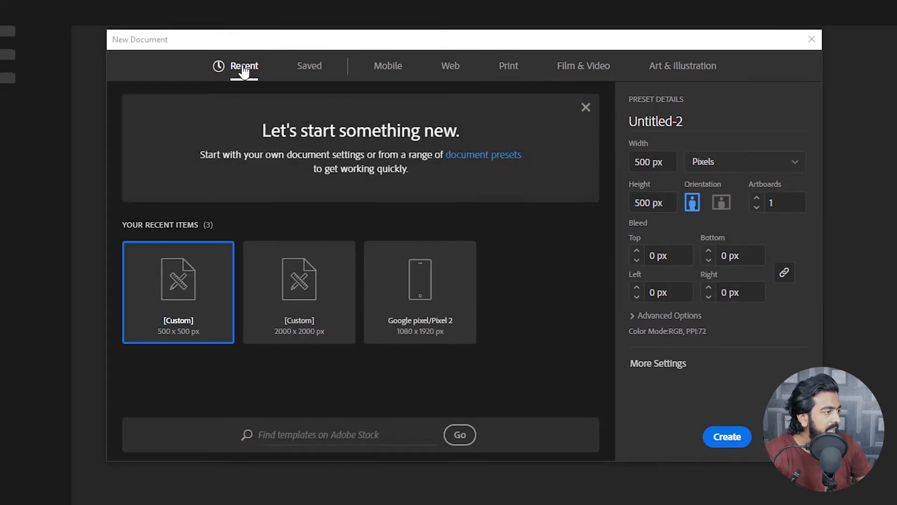
- Name the new document "practice" in the preset details
{"action": "left_click", "coordinate": [670, 163]}
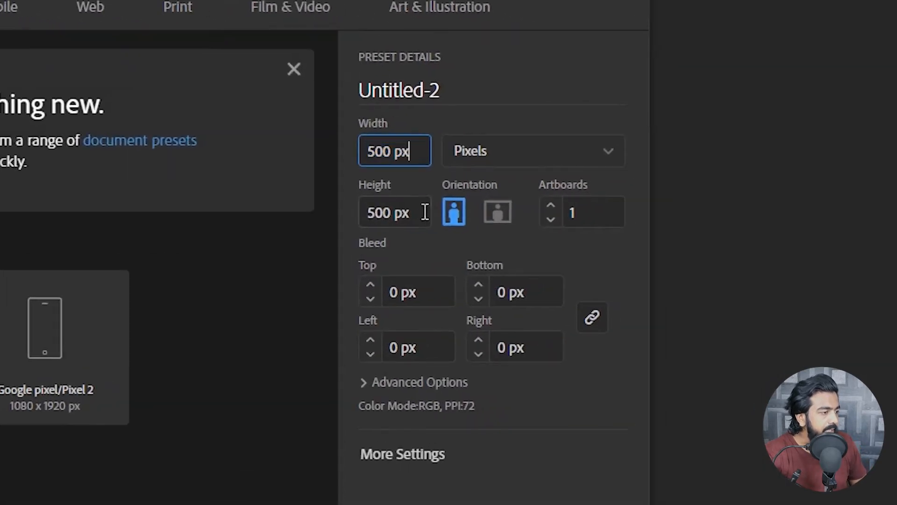
{"action": "left_click", "coordinate": [411, 213]}
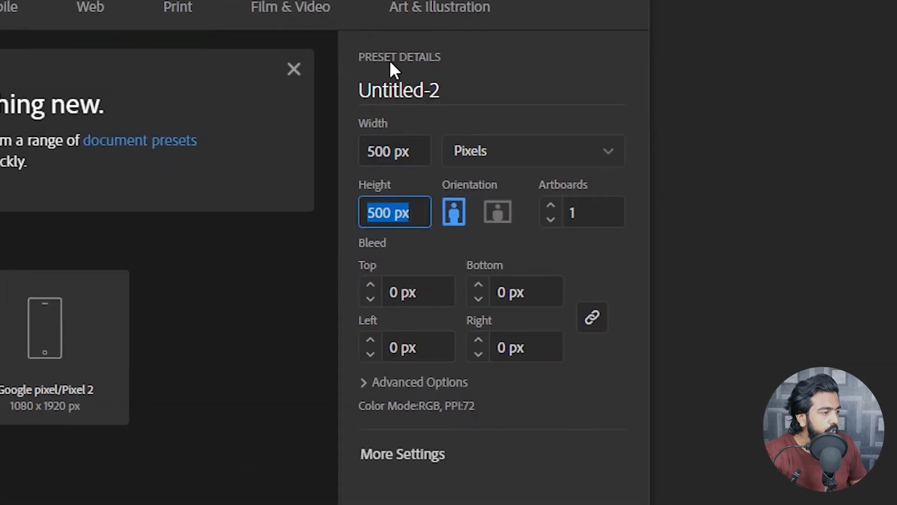
{"action": "left_click", "coordinate": [461, 88]}
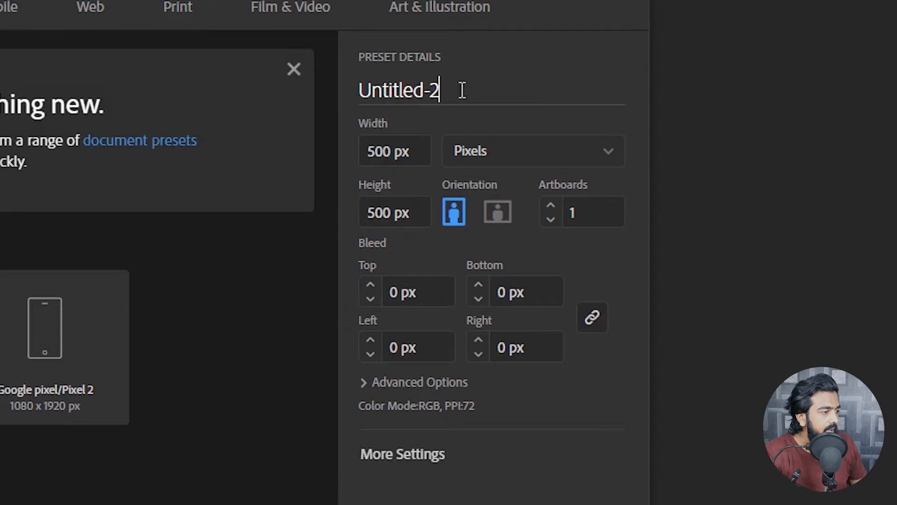
{"action": "key", "text": "ctrl+a"}
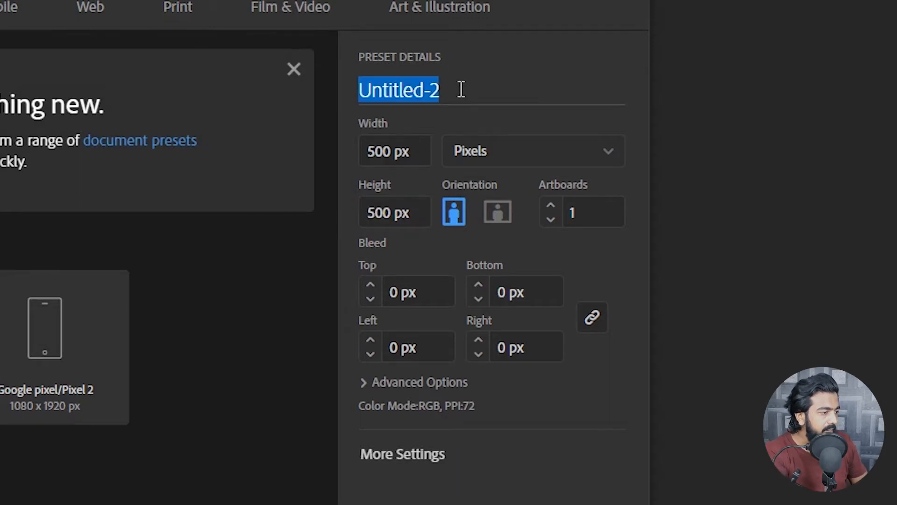
{"action": "type", "text": "test"}
{"action": "key", "text": "ctrl+a"}
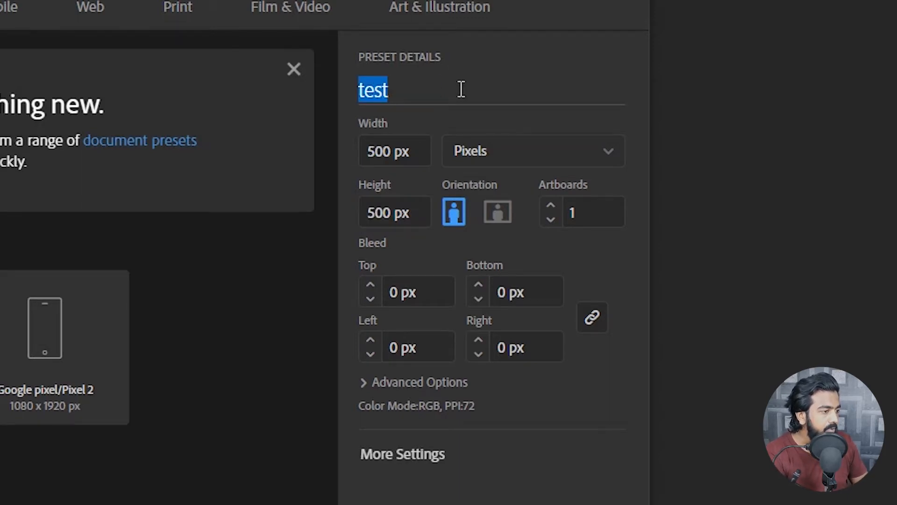
{"action": "type", "text": "practie"}
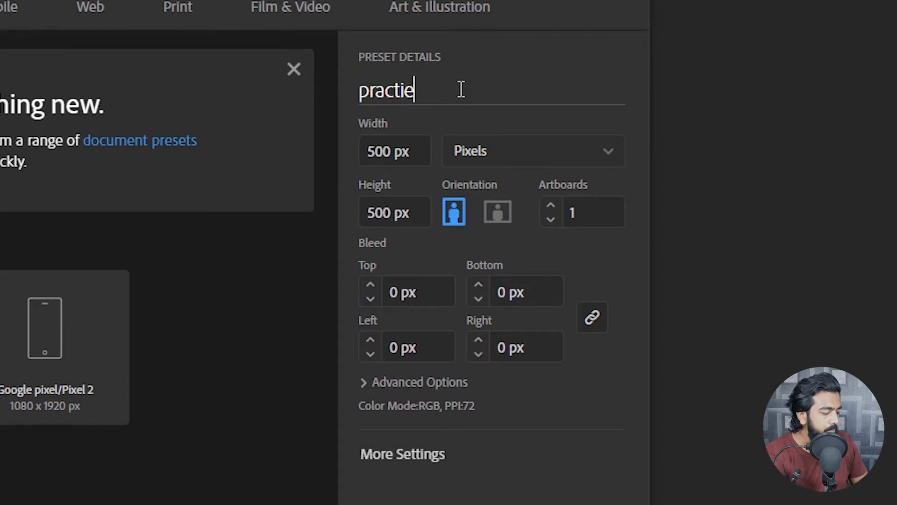
{"action": "key", "text": "BackSpace"}
{"action": "key", "text": "BackSpace"}
{"action": "type", "text": "ice"}
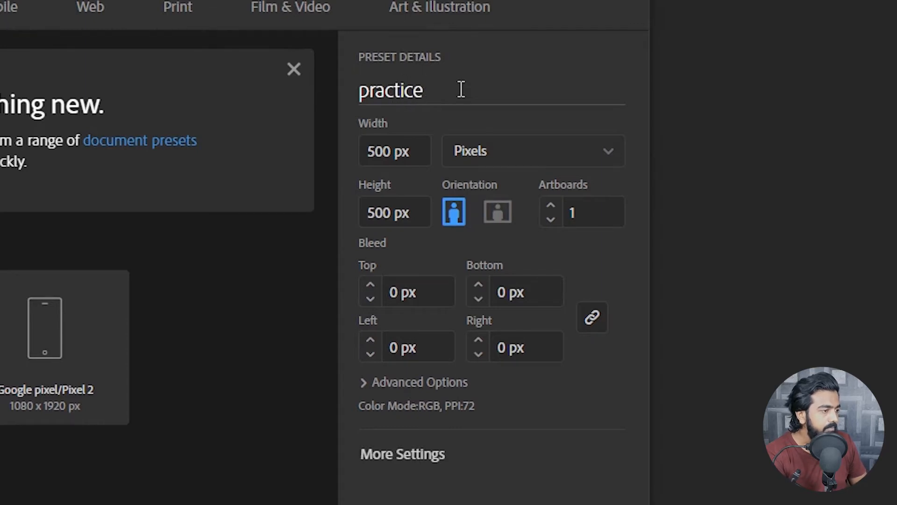
- Set the new document's width to 900 px and its height to 800 px
{"action": "left_click", "coordinate": [423, 163]}
{"action": "type", "text": "900"}
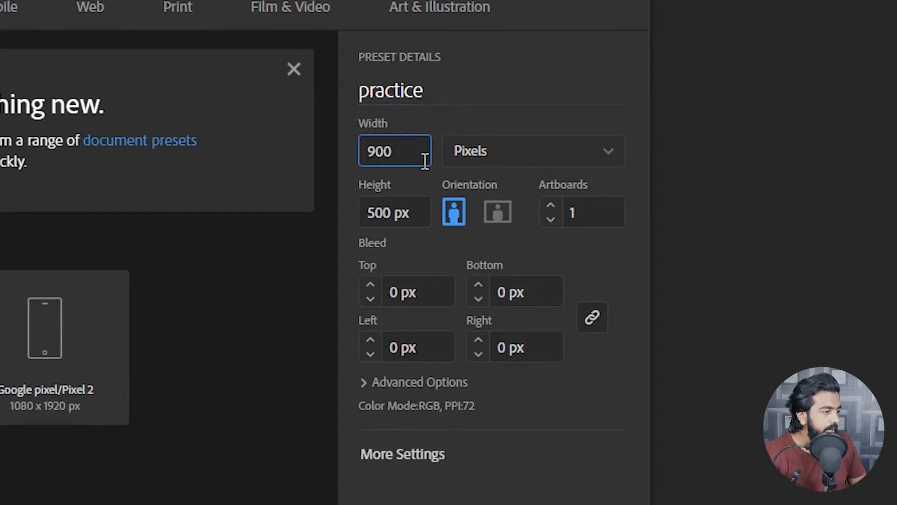
{"action": "key", "text": "Tab"}
{"action": "left_click", "coordinate": [417, 212]}
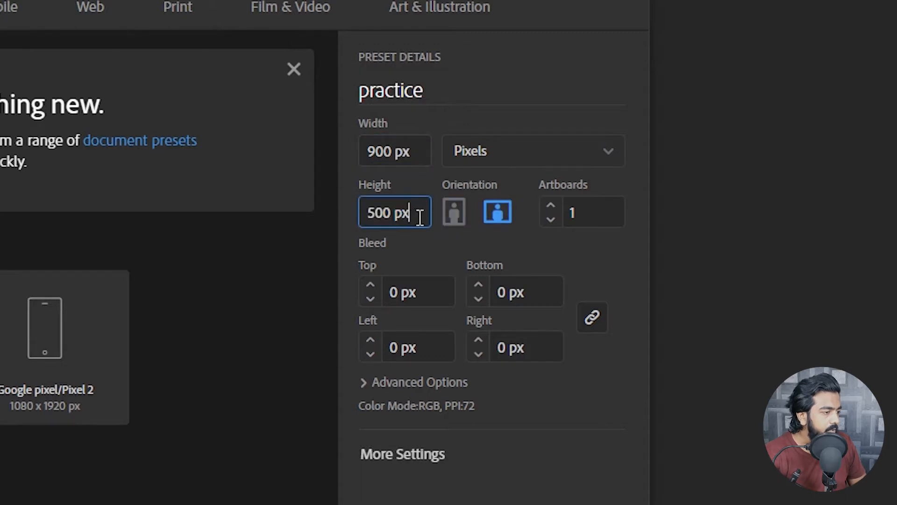
{"action": "key", "text": "BackSpace"}
{"action": "key", "text": "BackSpace"}
{"action": "key", "text": "BackSpace"}
{"action": "key", "text": "BackSpace"}
{"action": "key", "text": "BackSpace"}
{"action": "key", "text": "BackSpace"}
{"action": "type", "text": "800"}
- Choose Pixels as the document unit, and switch the orientation to portrait and back to landscape
{"action": "left_click", "coordinate": [516, 157]}
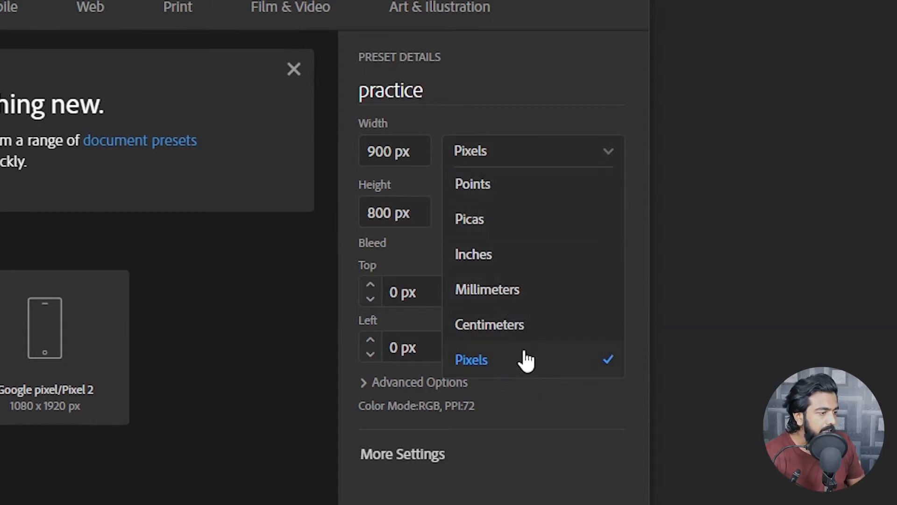
{"action": "left_click", "coordinate": [509, 361]}
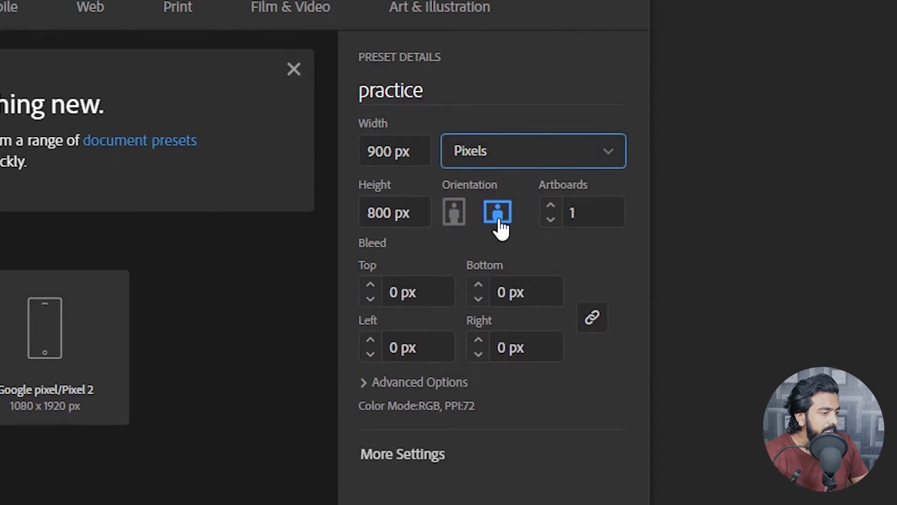
{"action": "left_click", "coordinate": [453, 212]}
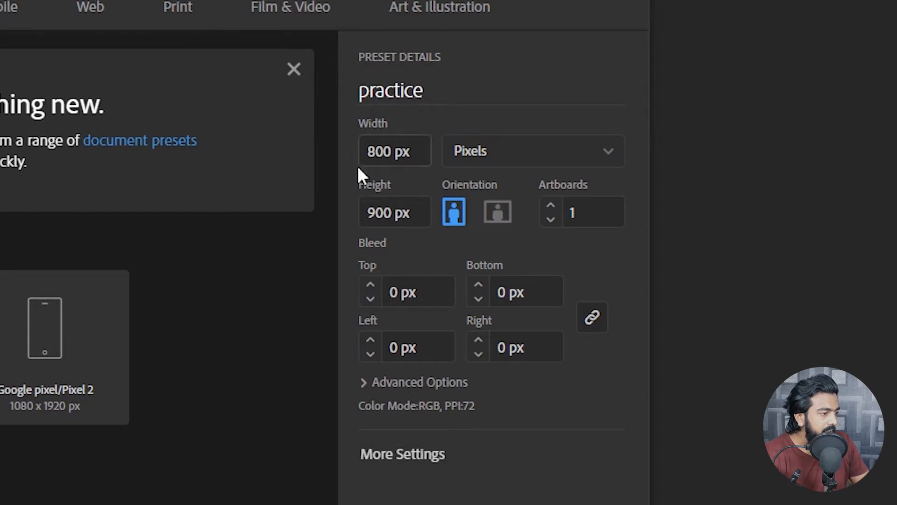
{"action": "left_click", "coordinate": [495, 222]}
- Raise the artboard count to 5, bring it back to 1, and create the document
{"action": "left_click", "coordinate": [573, 214]}
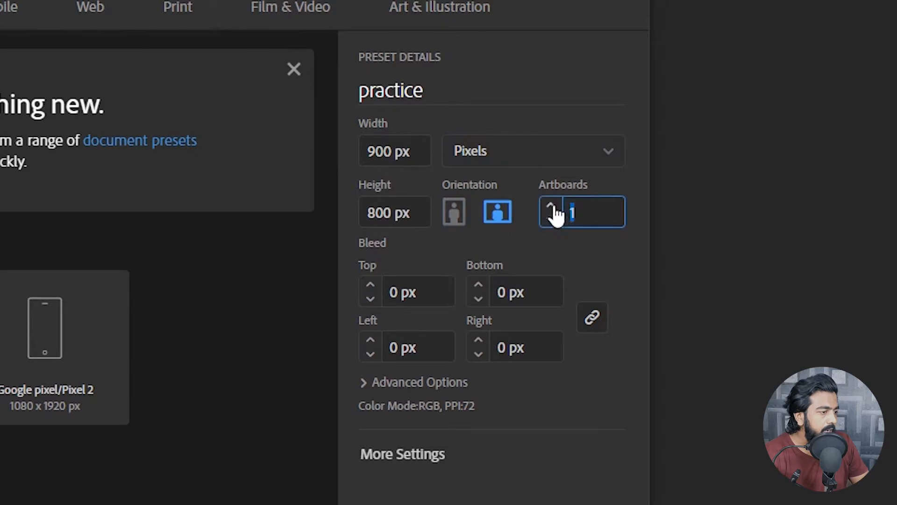
{"action": "left_click", "coordinate": [550, 204]}
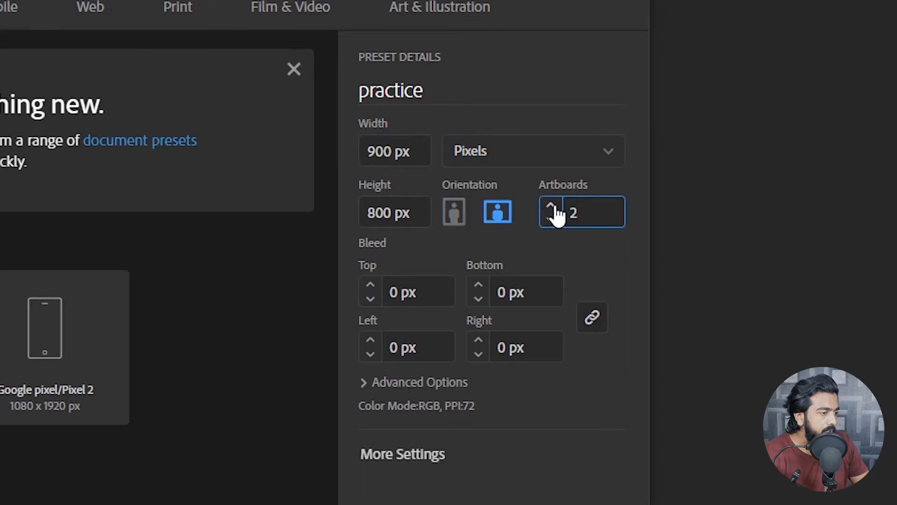
{"action": "left_click", "coordinate": [553, 207]}
{"action": "left_click", "coordinate": [553, 208]}
{"action": "left_click", "coordinate": [553, 208]}
{"action": "left_click", "coordinate": [554, 218]}
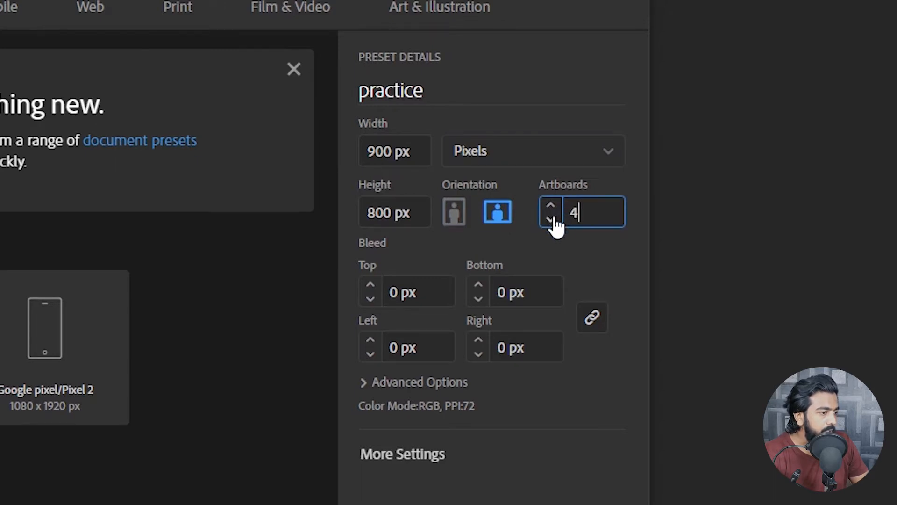
{"action": "left_click", "coordinate": [554, 218]}
{"action": "left_click", "coordinate": [554, 218]}
{"action": "left_click", "coordinate": [554, 219]}
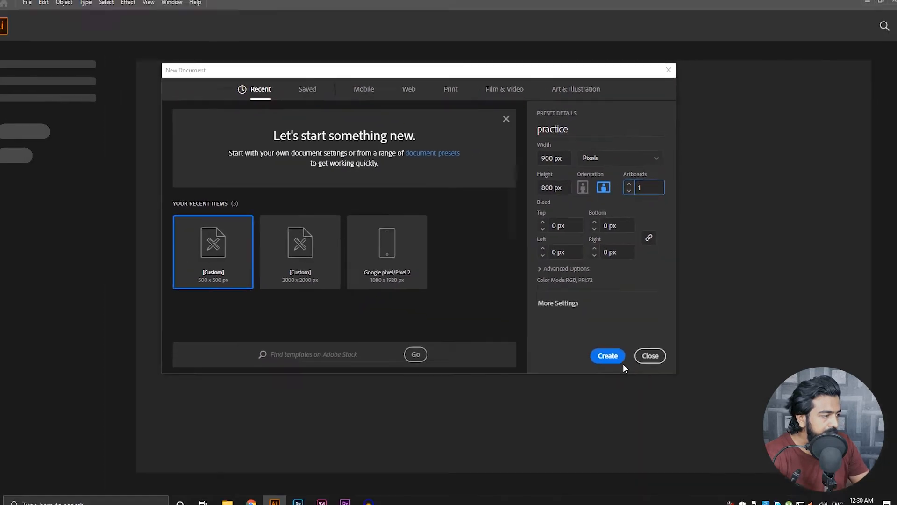
{"action": "left_click", "coordinate": [530, 502]}
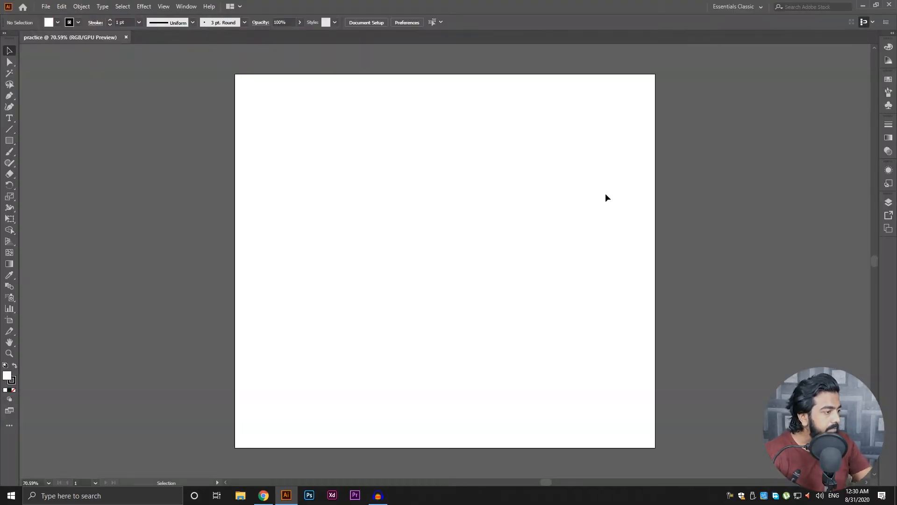
{"action": "key", "text": "space"}
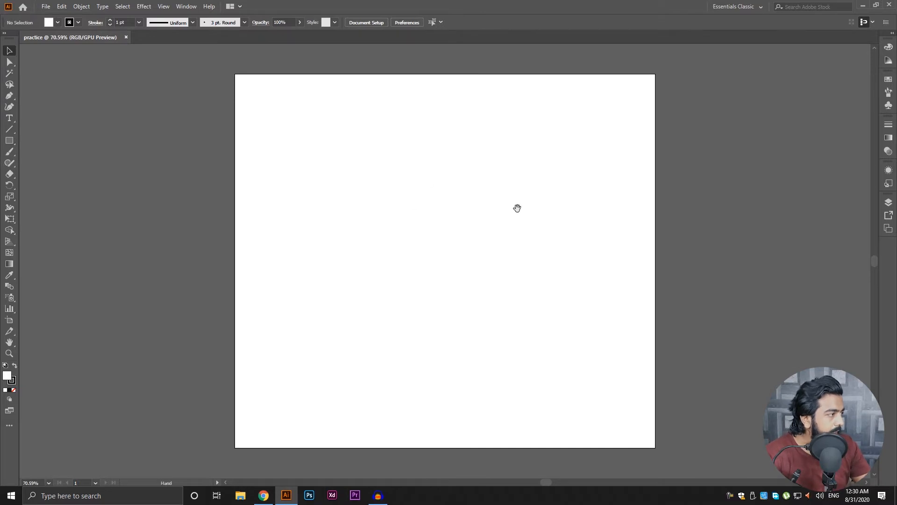
{"action": "left_click_drag", "start_coordinate": [517, 209], "coordinate": [488, 201]}
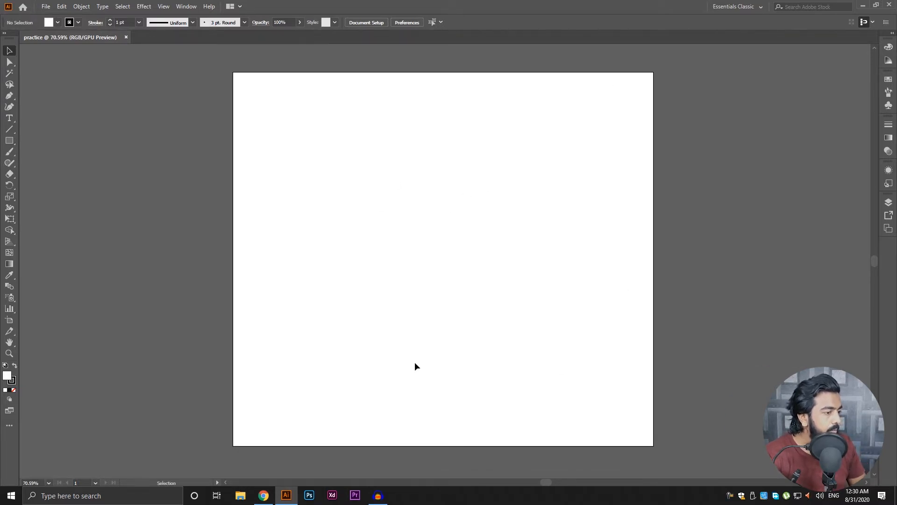
{"action": "scroll", "coordinate": [283, 149], "scroll_direction": "down", "scroll_amount": 1}
{"action": "key", "text": "space"}
{"action": "left_click_drag", "start_coordinate": [265, 181], "coordinate": [231, 183]}
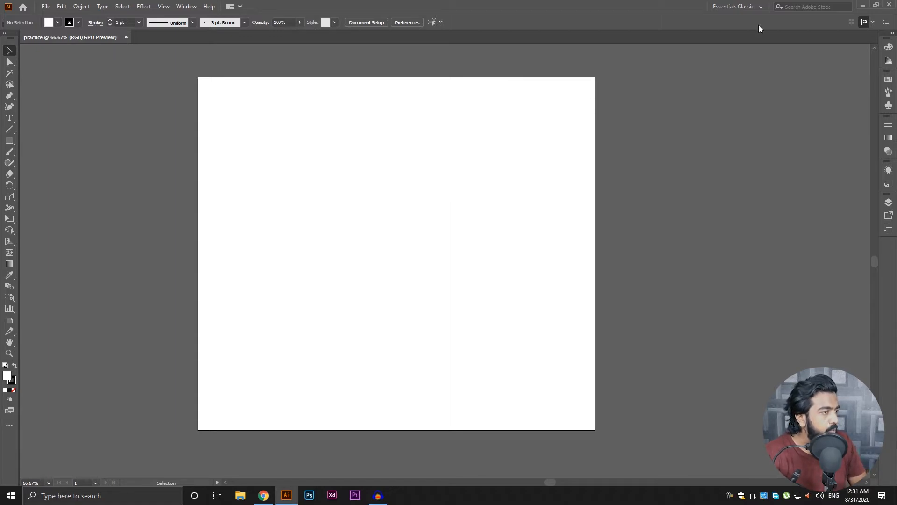
- Switch the workspace to Essentials and back to Essentials Classic
{"action": "left_click", "coordinate": [733, 7]}
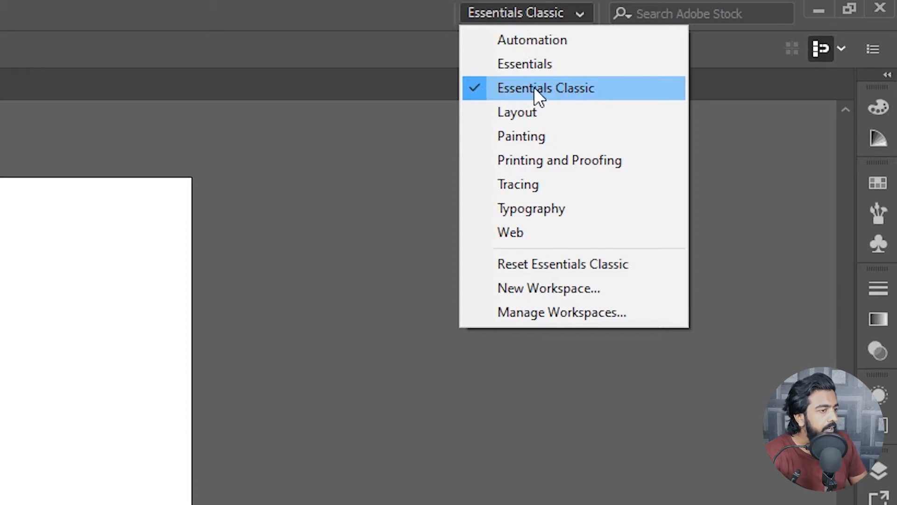
{"action": "left_click", "coordinate": [512, 68]}
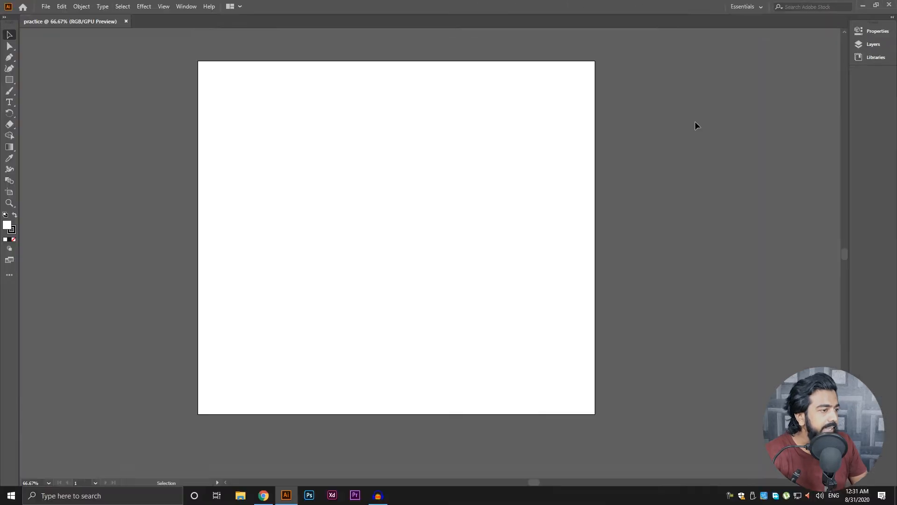
{"action": "left_click", "coordinate": [741, 10]}
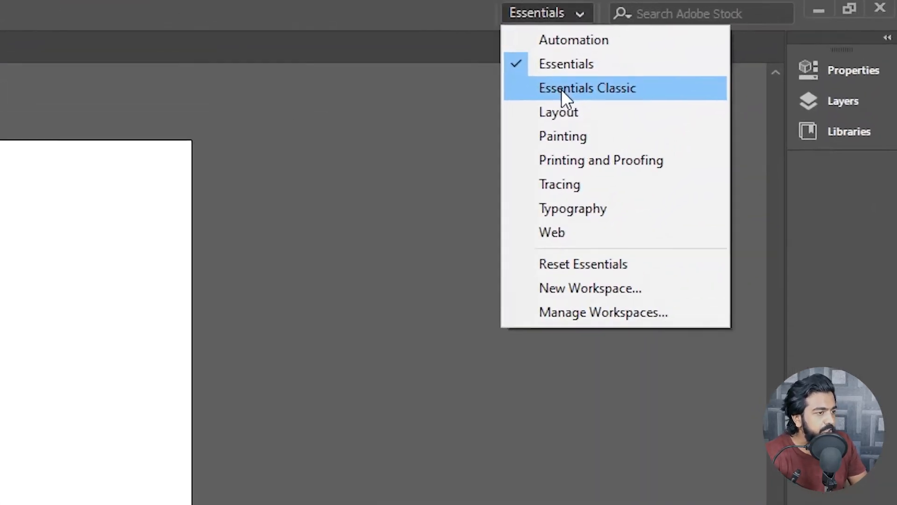
{"action": "left_click", "coordinate": [571, 86]}
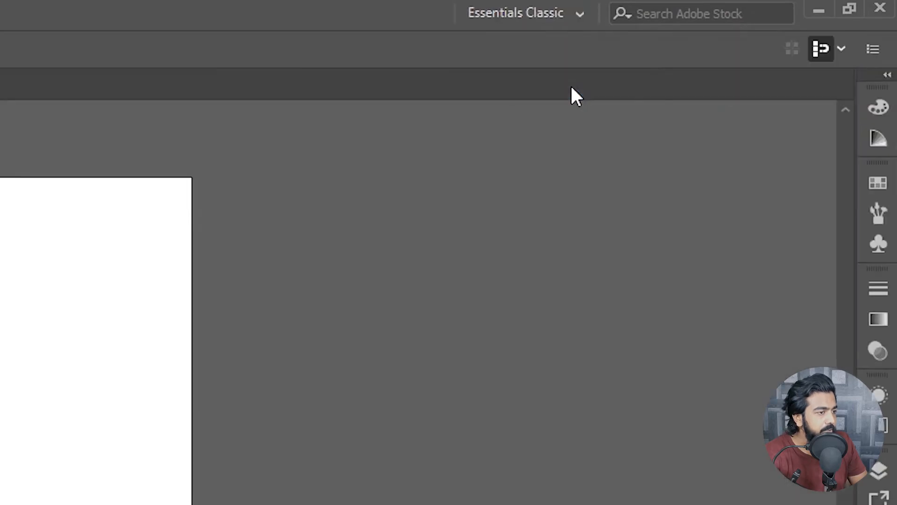
- Reset the Essentials Classic workspace, and collapse and re-expand the Properties panel
{"action": "left_click", "coordinate": [545, 21]}
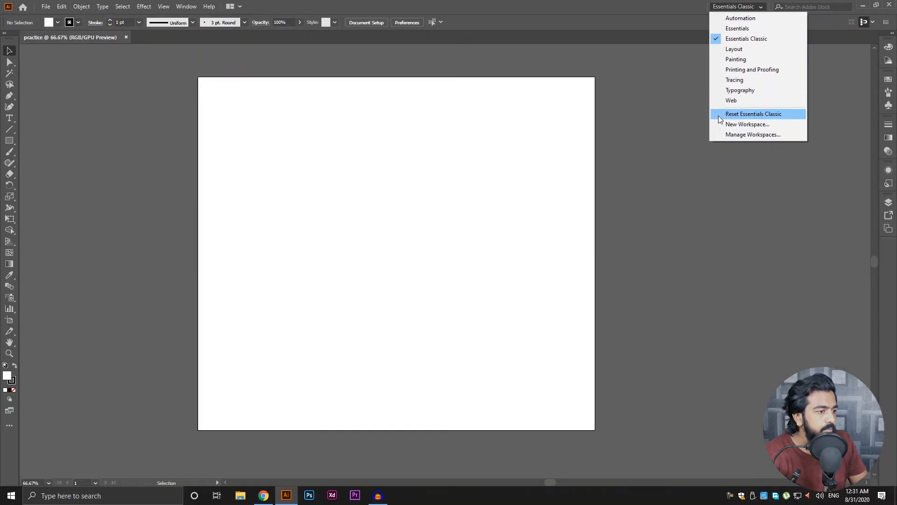
{"action": "left_click", "coordinate": [779, 113]}
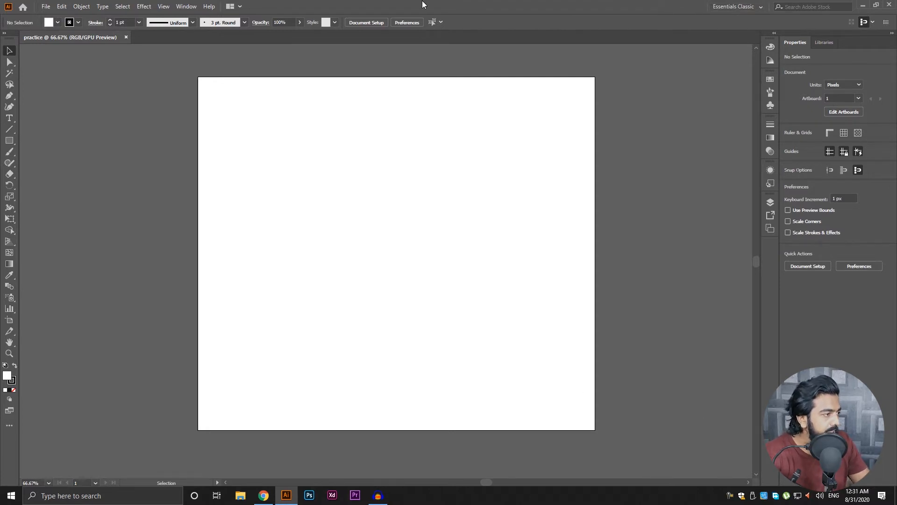
{"action": "left_click", "coordinate": [893, 33]}
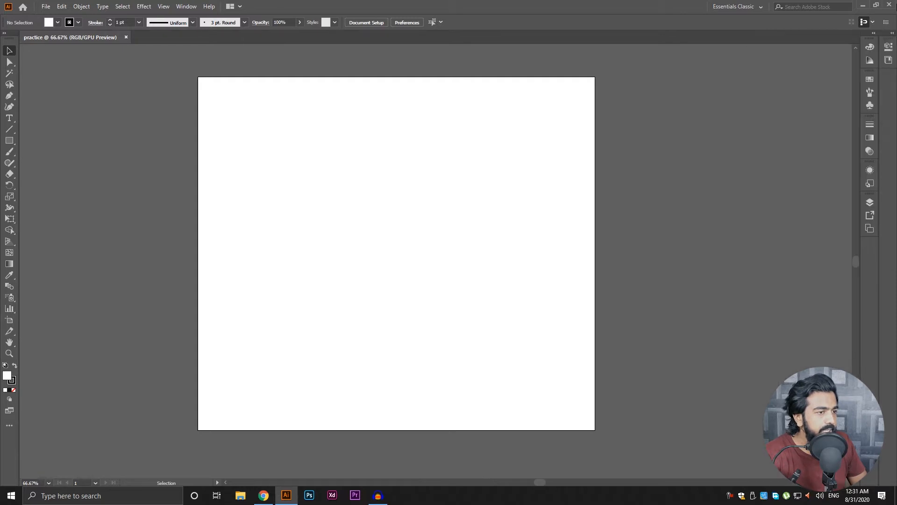
{"action": "left_click", "coordinate": [893, 34]}
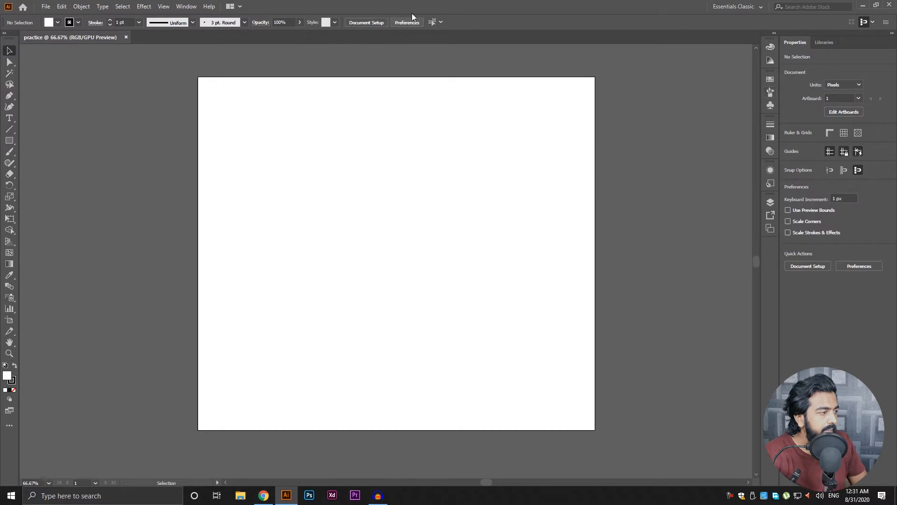
- Collapse the Properties and Libraries panels to icons to widen the canvas area
{"action": "left_click", "coordinate": [892, 34]}
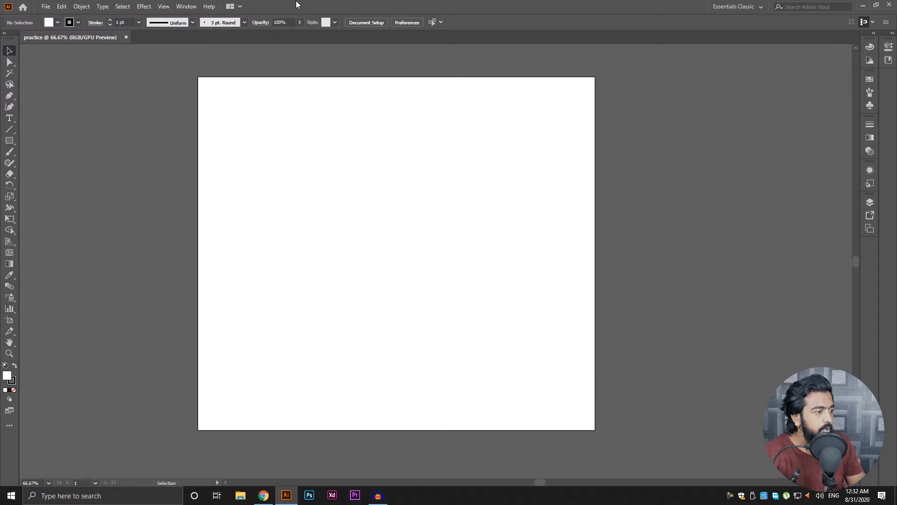
{"action": "left_click_drag", "start_coordinate": [519, 217], "coordinate": [581, 184]}
{"action": "mouse_move", "coordinate": [482, 185]}
{"action": "left_mouse_down"}
{"action": "mouse_move", "coordinate": [284, 186]}
{"action": "mouse_move", "coordinate": [467, 176]}
{"action": "left_mouse_up"}
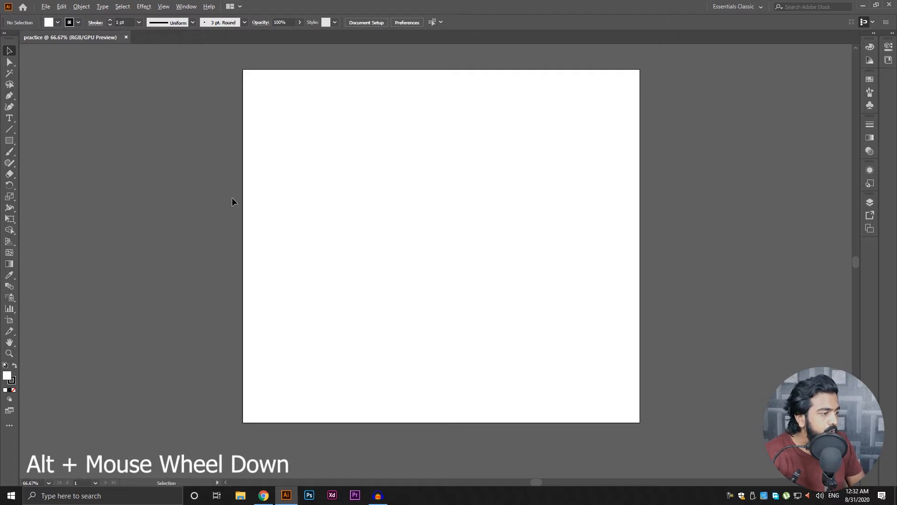
- Zoom the artboard out to 8.33% and back to 66.67%, and pan it around the canvas with the Hand tool
{"action": "scroll", "coordinate": [232, 200], "scroll_direction": "down", "scroll_amount": 3, "text": "alt"}
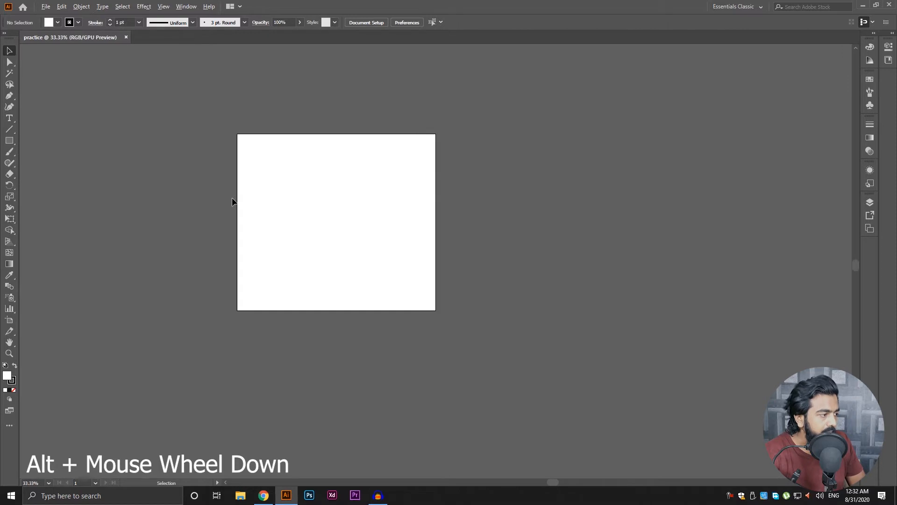
{"action": "scroll", "coordinate": [232, 202], "scroll_direction": "down", "scroll_amount": 3, "text": "alt"}
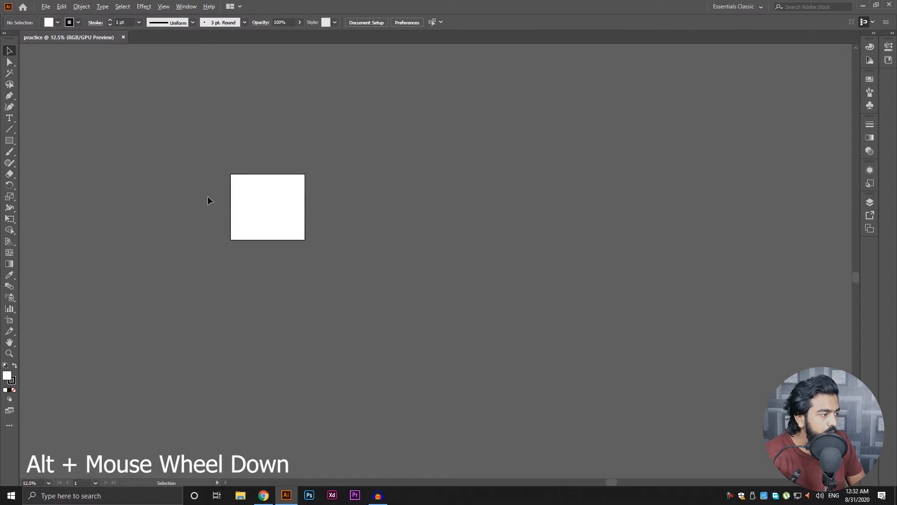
{"action": "scroll", "coordinate": [346, 188], "scroll_direction": "down", "scroll_amount": 1, "text": "alt"}
{"action": "scroll", "coordinate": [409, 186], "scroll_direction": "up", "scroll_amount": 6, "text": "alt"}
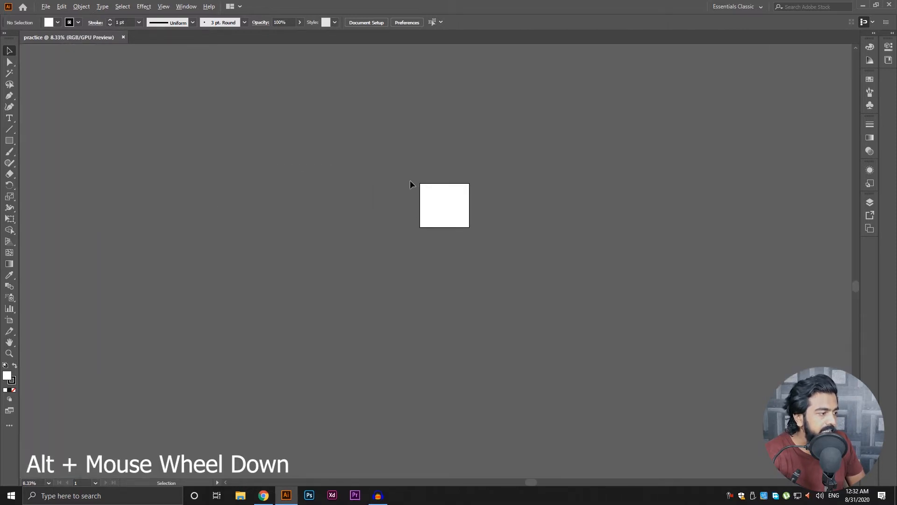
{"action": "scroll", "coordinate": [525, 190], "scroll_direction": "up", "scroll_amount": 1, "text": "alt"}
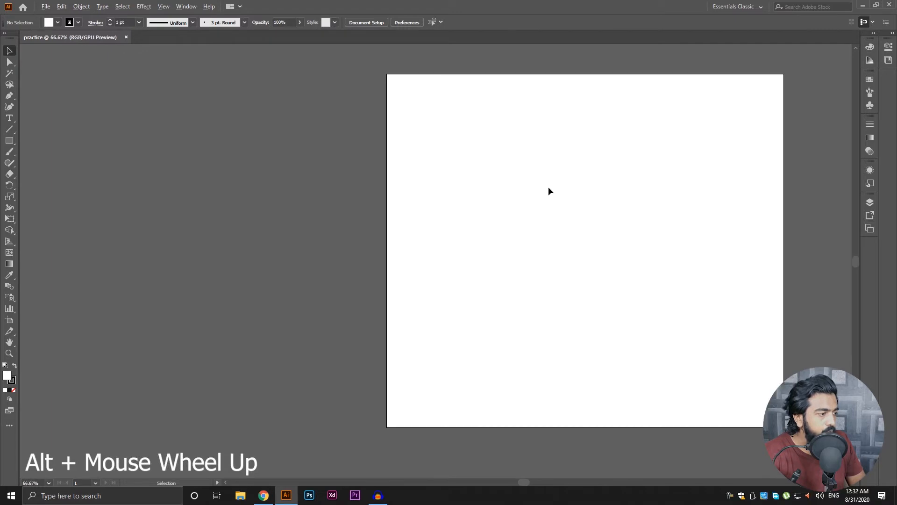
{"action": "left_click_drag", "start_coordinate": [705, 192], "coordinate": [501, 190]}
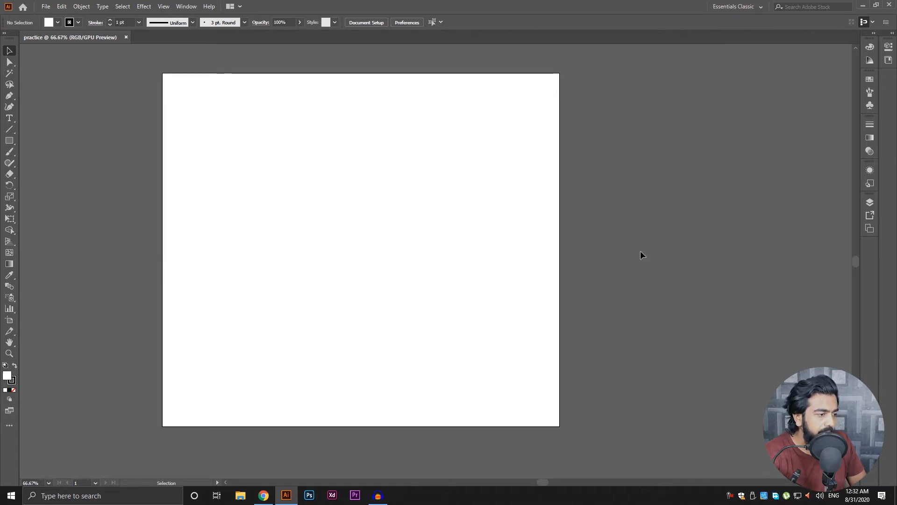
{"action": "key", "text": "space"}
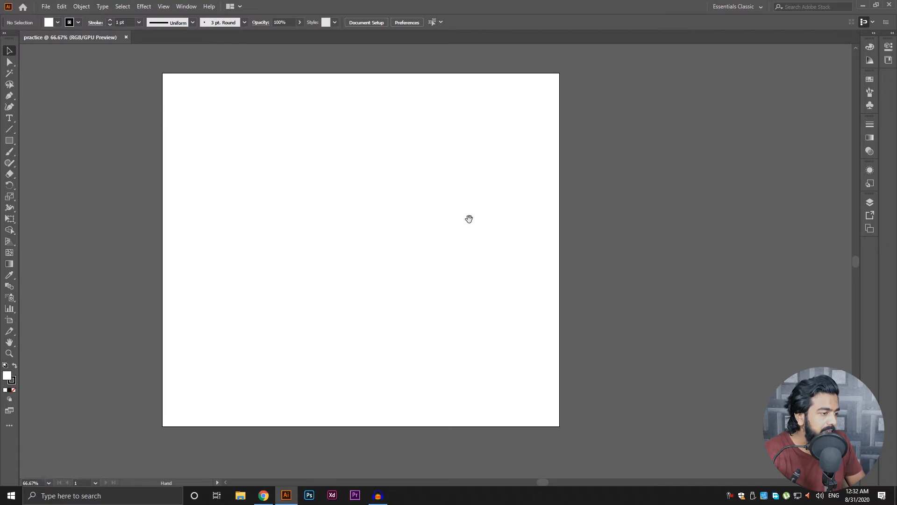
{"action": "mouse_move", "coordinate": [302, 224]}
{"action": "left_mouse_down"}
{"action": "mouse_move", "coordinate": [317, 222]}
{"action": "mouse_move", "coordinate": [307, 231]}
{"action": "left_mouse_up"}
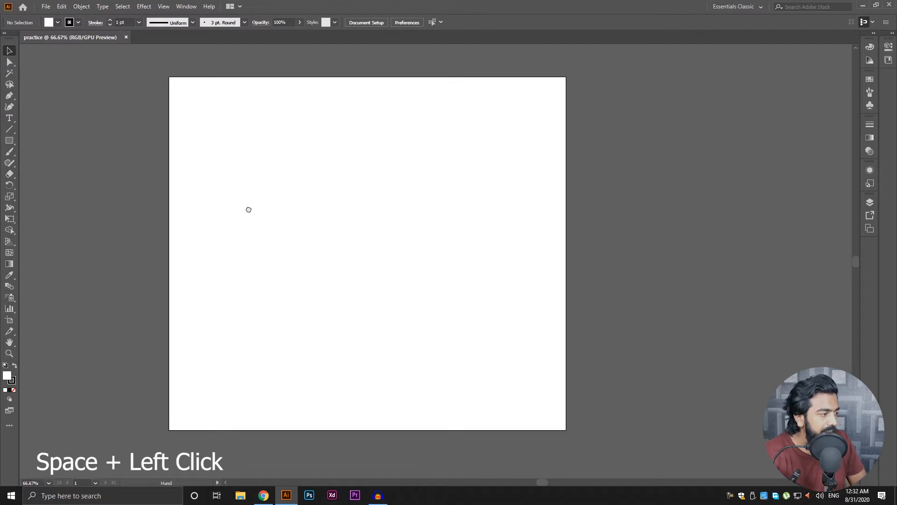
{"action": "left_click_drag", "start_coordinate": [248, 210], "coordinate": [485, 208]}
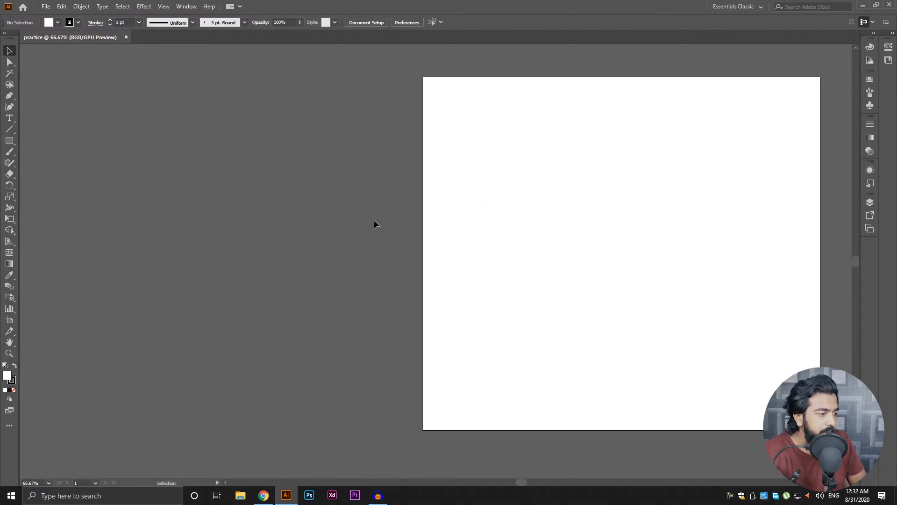
{"action": "left_click_drag", "start_coordinate": [669, 186], "coordinate": [305, 184]}
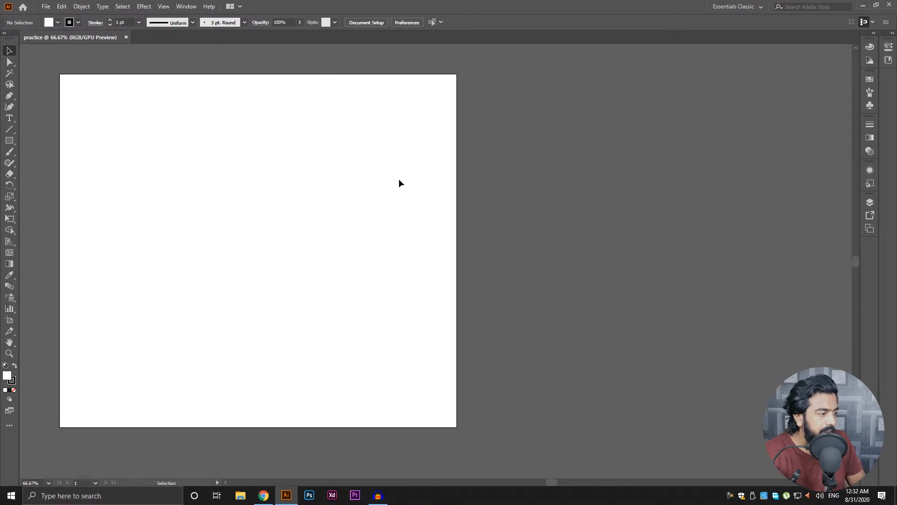
- Draw three overlapping rectangles on the artboard, the first about 167 x 209 px and the last about 287 x 249 px
{"action": "key", "text": "m"}
{"action": "left_click_drag", "start_coordinate": [253, 167], "coordinate": [327, 259]}
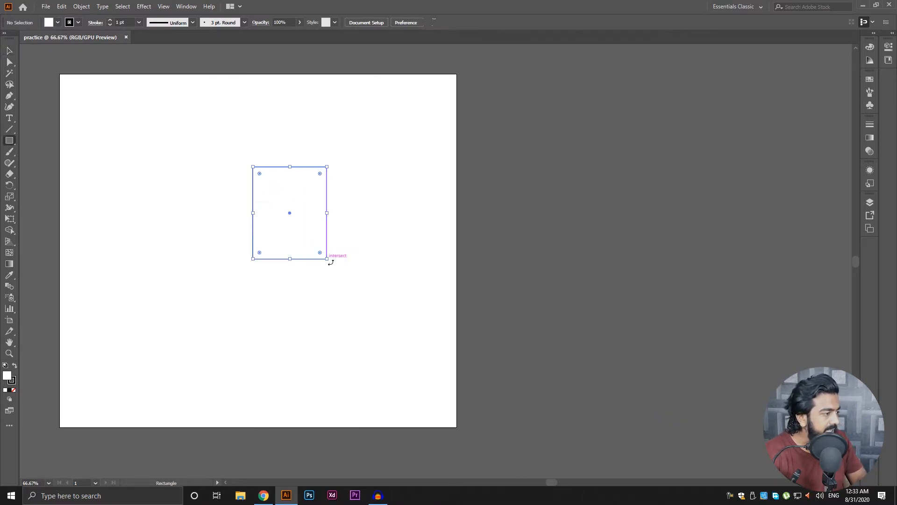
{"action": "left_click_drag", "start_coordinate": [387, 339], "coordinate": [194, 246]}
{"action": "left_click_drag", "start_coordinate": [135, 183], "coordinate": [261, 293]}
{"action": "key", "text": "v"}
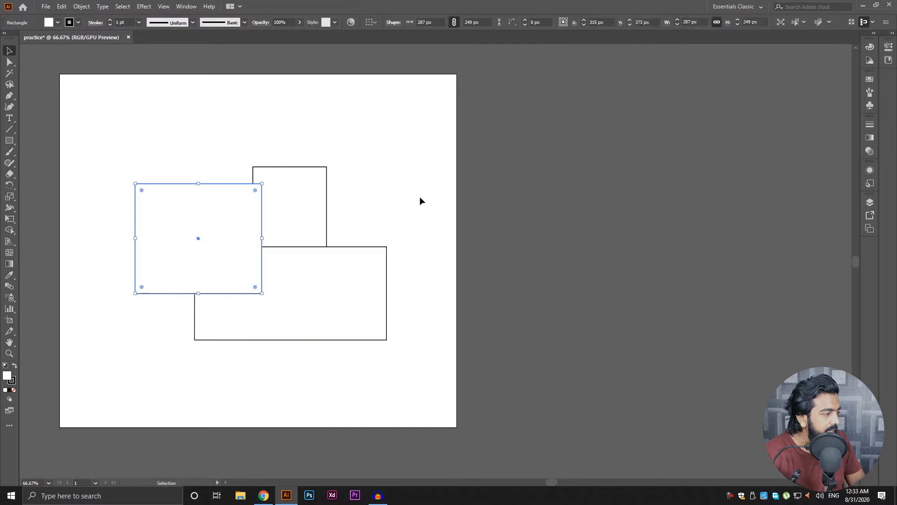
{"action": "left_click", "coordinate": [419, 196]}
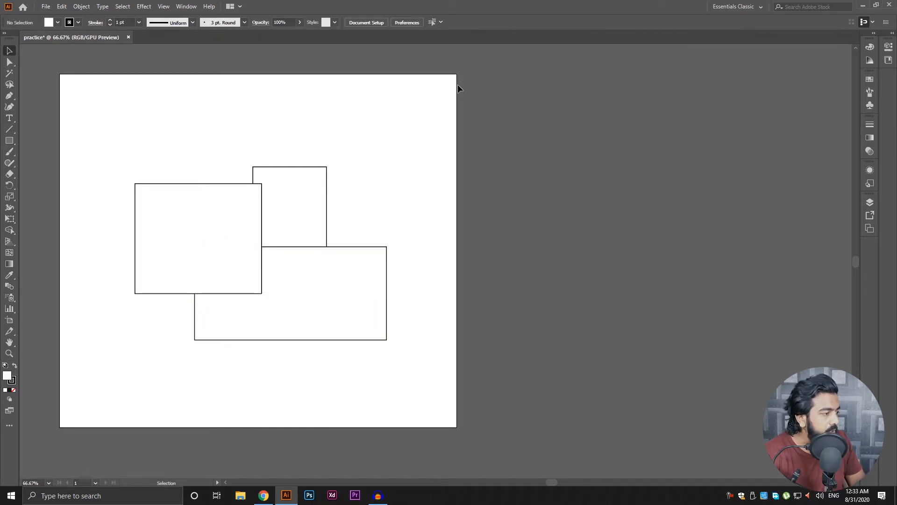
- Select each of the three overlapping rectangles individually, and clear the selection
{"action": "left_click", "coordinate": [203, 239]}
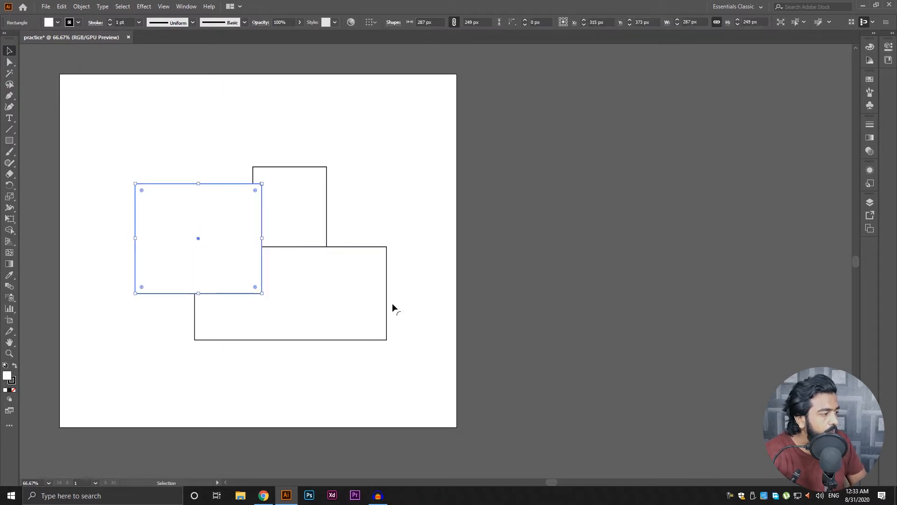
{"action": "left_click", "coordinate": [341, 297]}
{"action": "left_click", "coordinate": [300, 191]}
{"action": "left_click", "coordinate": [387, 157]}
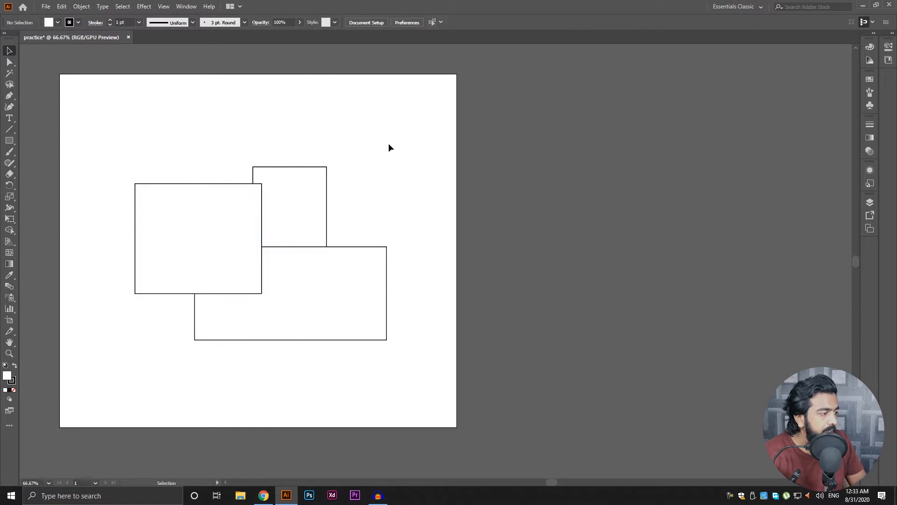
- Marquee-select the two upper rectangles and all three together, and clear the selection
{"action": "left_click_drag", "start_coordinate": [380, 89], "coordinate": [173, 207]}
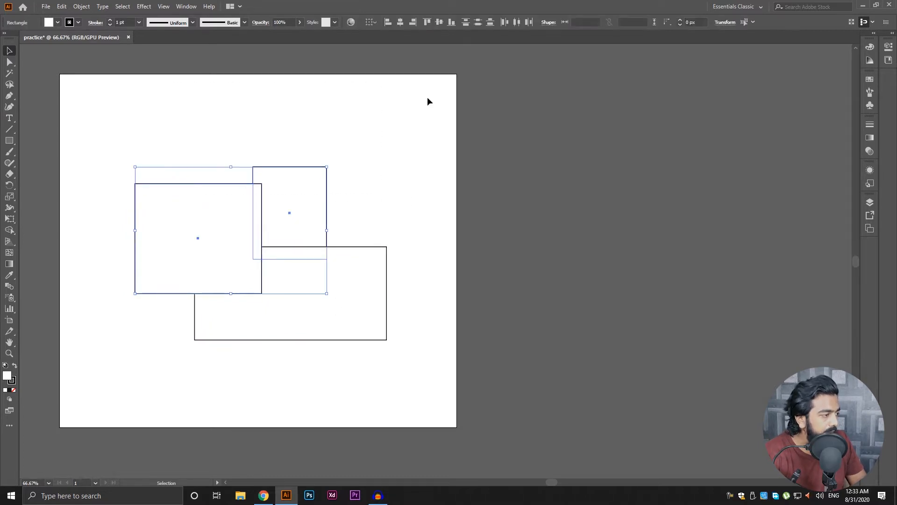
{"action": "left_click_drag", "start_coordinate": [391, 94], "coordinate": [147, 331]}
{"action": "left_click", "coordinate": [428, 276]}
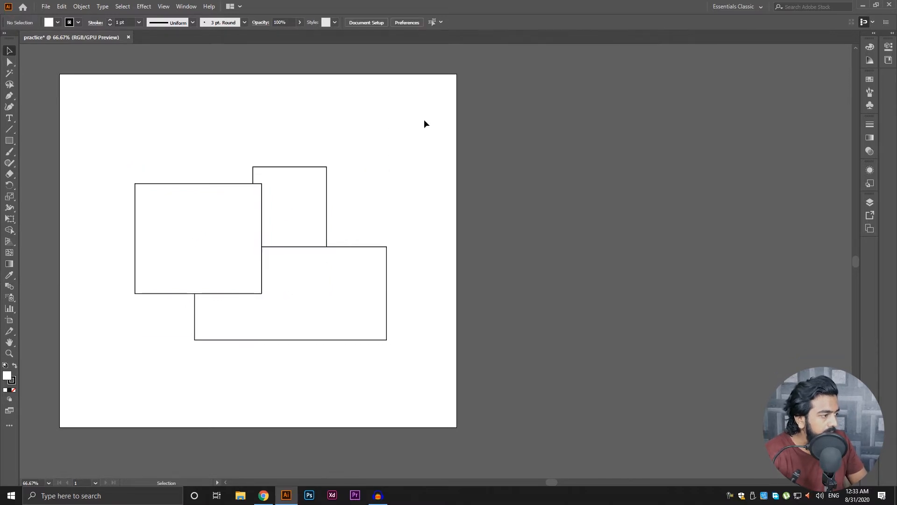
{"action": "left_click_drag", "start_coordinate": [424, 120], "coordinate": [117, 363]}
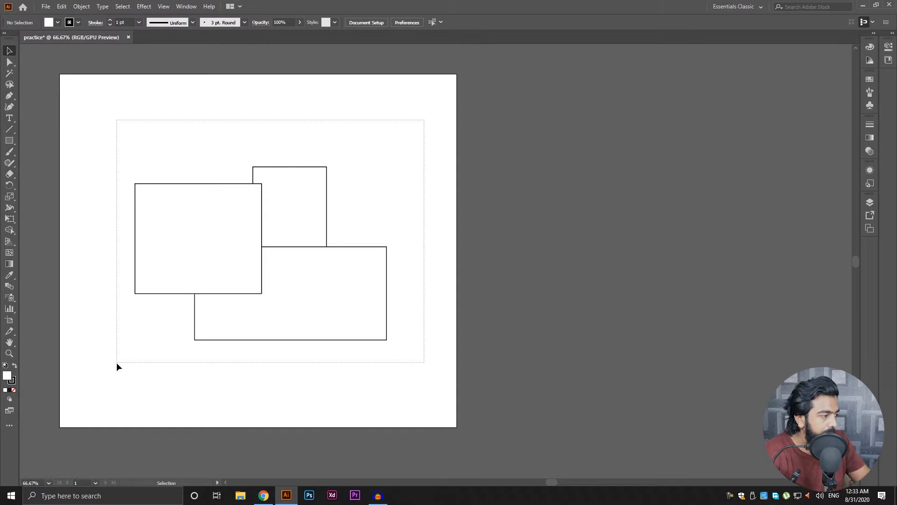
{"action": "left_click_drag", "start_coordinate": [117, 363], "coordinate": [251, 251]}
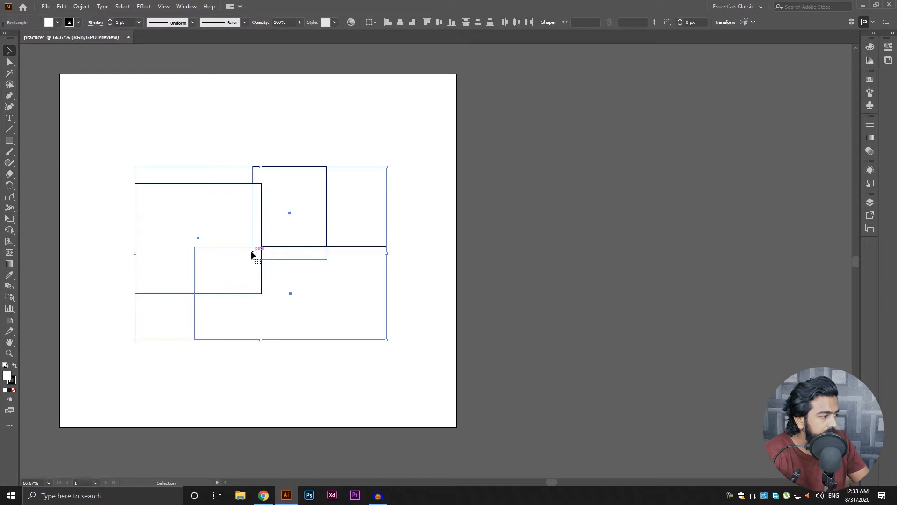
{"action": "left_click", "coordinate": [457, 251]}
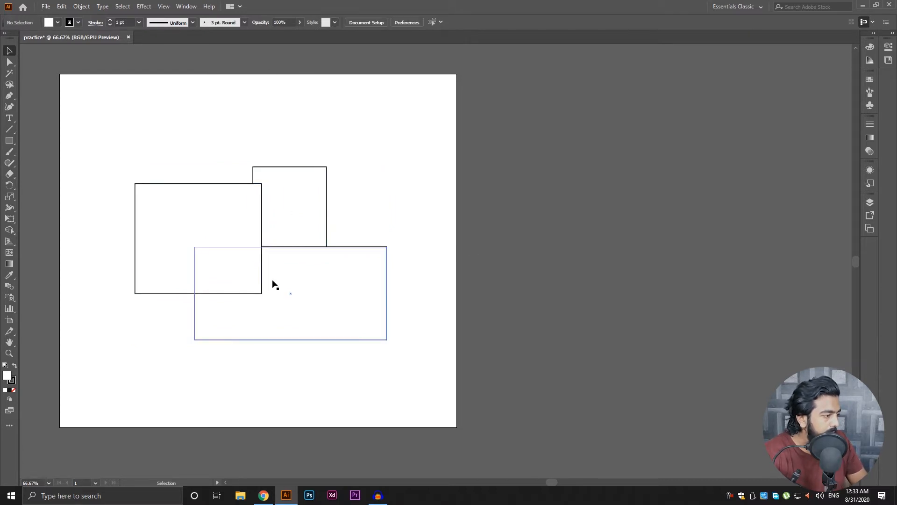
- View the context options for the small upper rectangle and dismiss them
{"action": "left_click", "coordinate": [295, 193]}
{"action": "right_click", "coordinate": [295, 192]}
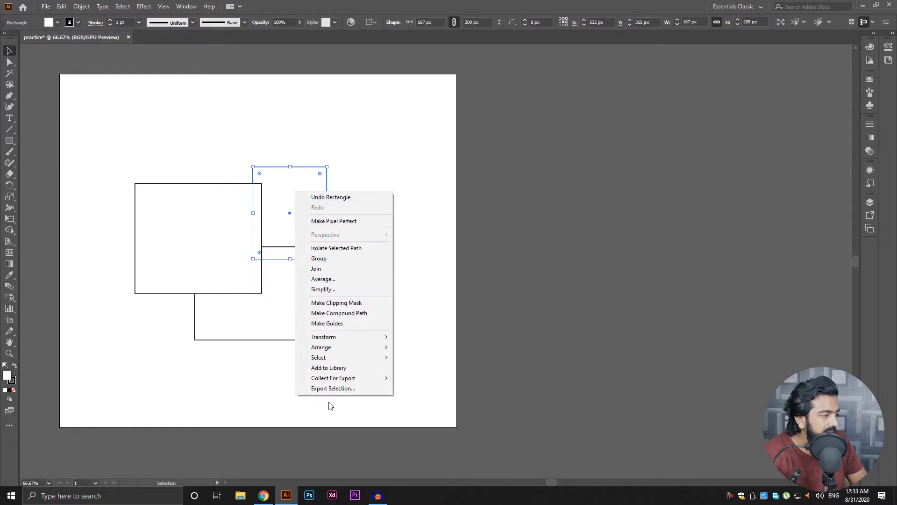
{"action": "left_click", "coordinate": [417, 198]}
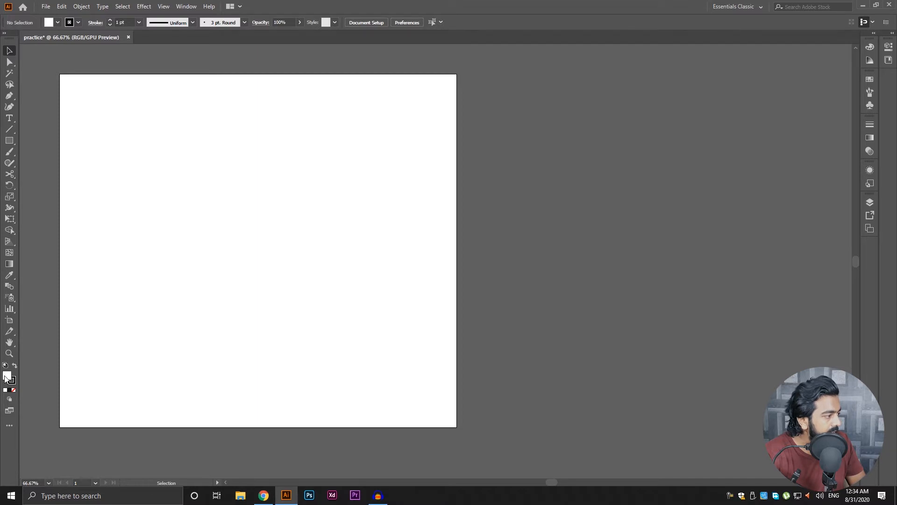
- Arrange the toolbar in two columns, and compare the control options of the Rectangle and Type tools before returning to the Selection tool
{"action": "left_click", "coordinate": [5, 34]}
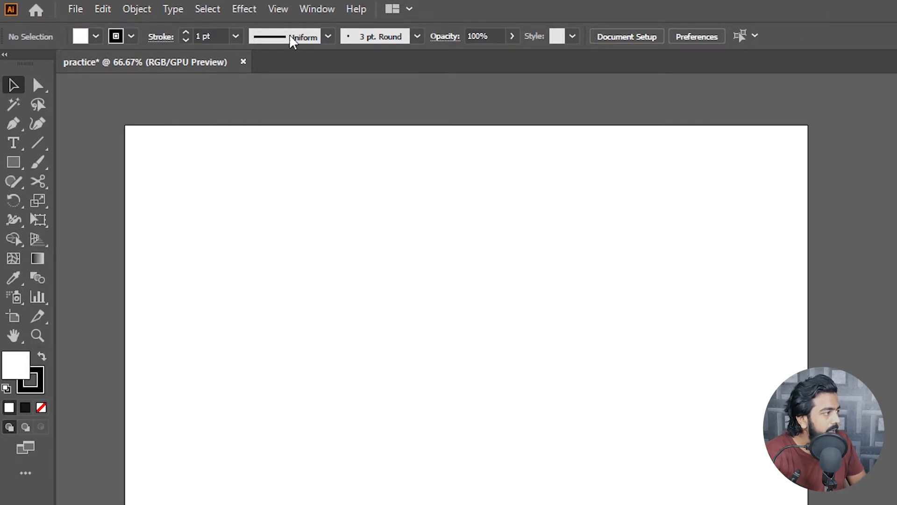
{"action": "left_click", "coordinate": [14, 160]}
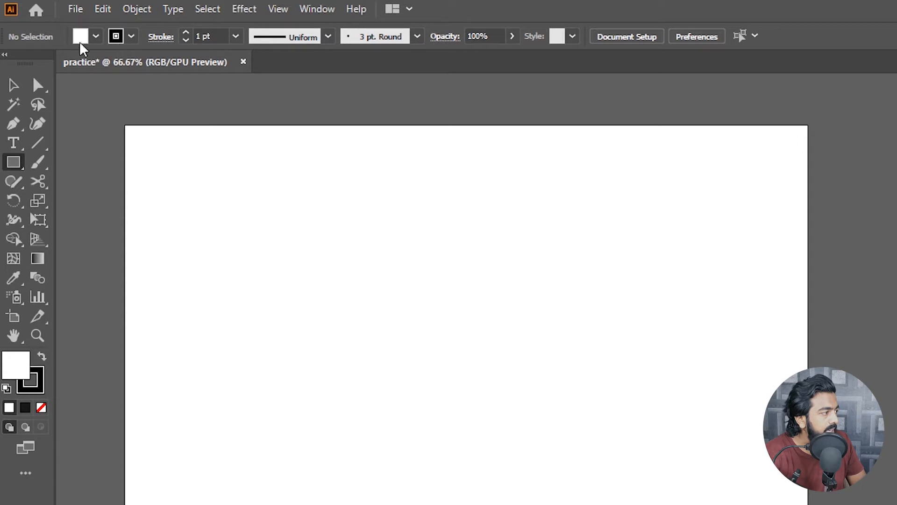
{"action": "left_click", "coordinate": [13, 143]}
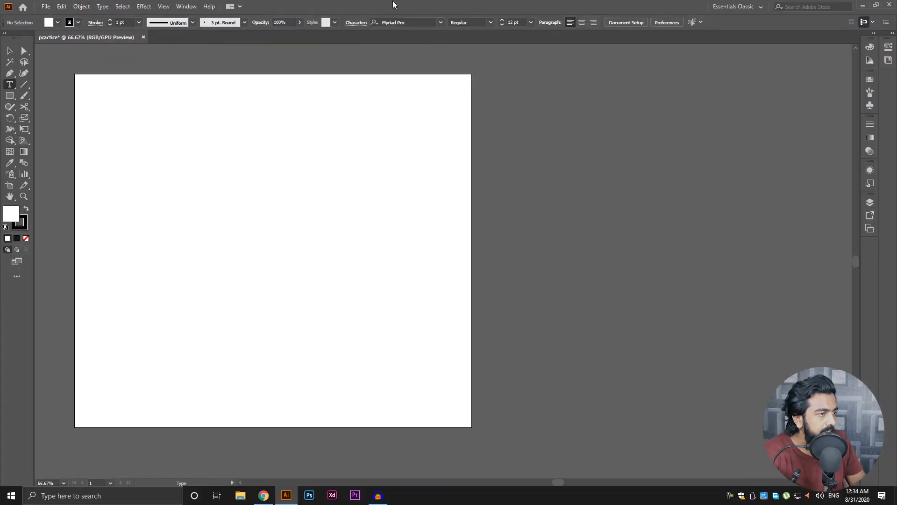
{"action": "key", "text": "v"}
- View the contents of the Artboards and Appearance panels, and collapse them again
{"action": "left_click", "coordinate": [870, 228]}
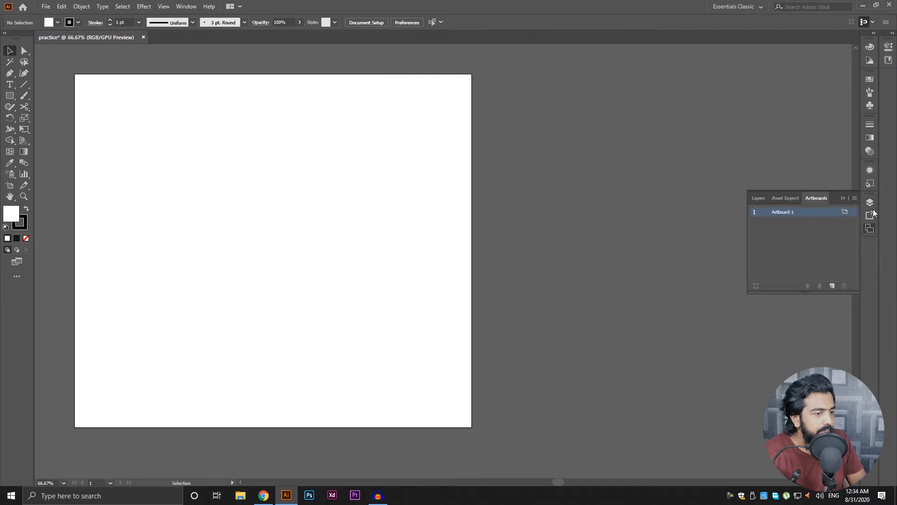
{"action": "left_click", "coordinate": [871, 172]}
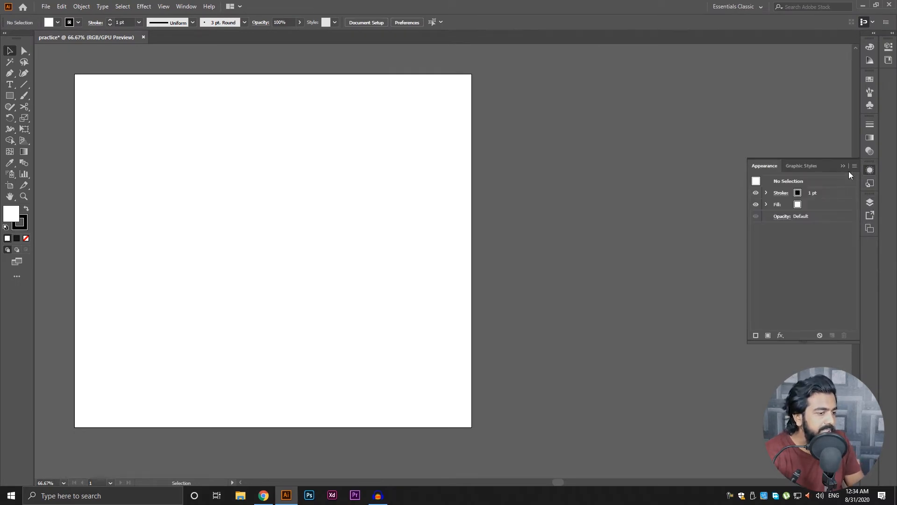
{"action": "left_click", "coordinate": [841, 167]}
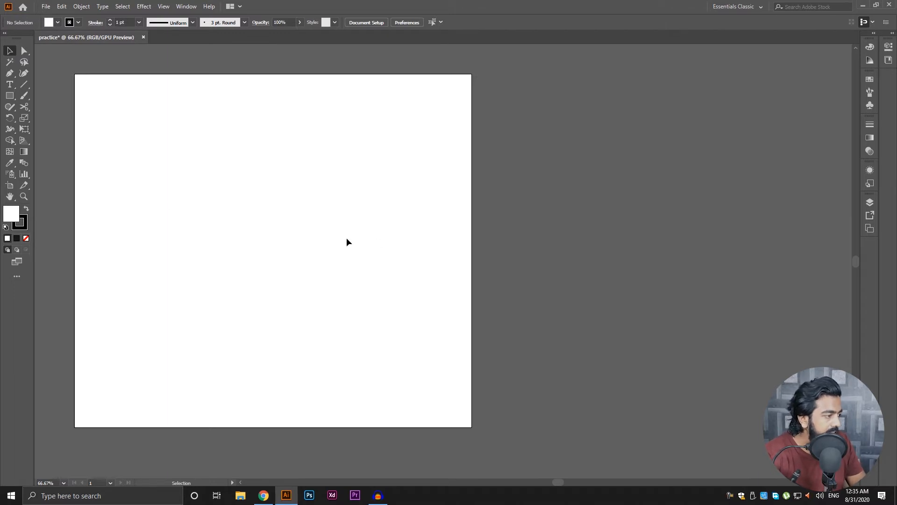
- Draw three adjoining rectangles: one near the artboard's top, a wide one about 491 x 205 px below it, and a tall narrow one beside them
{"action": "key", "text": "m"}
{"action": "mouse_move", "coordinate": [204, 147]}
{"action": "left_mouse_down"}
{"action": "mouse_move", "coordinate": [260, 199]}
{"action": "mouse_move", "coordinate": [339, 226]}
{"action": "left_mouse_up"}
{"action": "left_click_drag", "start_coordinate": [380, 316], "coordinate": [163, 226]}
{"action": "mouse_move", "coordinate": [119, 182]}
{"action": "left_mouse_down"}
{"action": "mouse_move", "coordinate": [167, 270]}
{"action": "mouse_move", "coordinate": [164, 357]}
{"action": "left_mouse_up"}
{"action": "key", "text": "v"}
{"action": "left_click", "coordinate": [234, 367]}
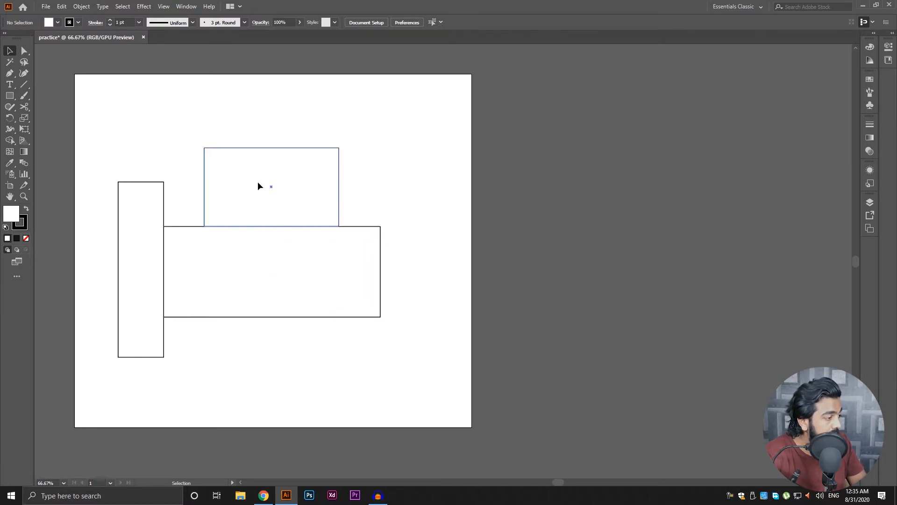
- Move the three rectangles apart with the Selection tool, placing the tall one near the artboard's edge and the other two stacked beside it
{"action": "left_click_drag", "start_coordinate": [259, 186], "coordinate": [394, 134]}
{"action": "left_click_drag", "start_coordinate": [316, 276], "coordinate": [372, 300]}
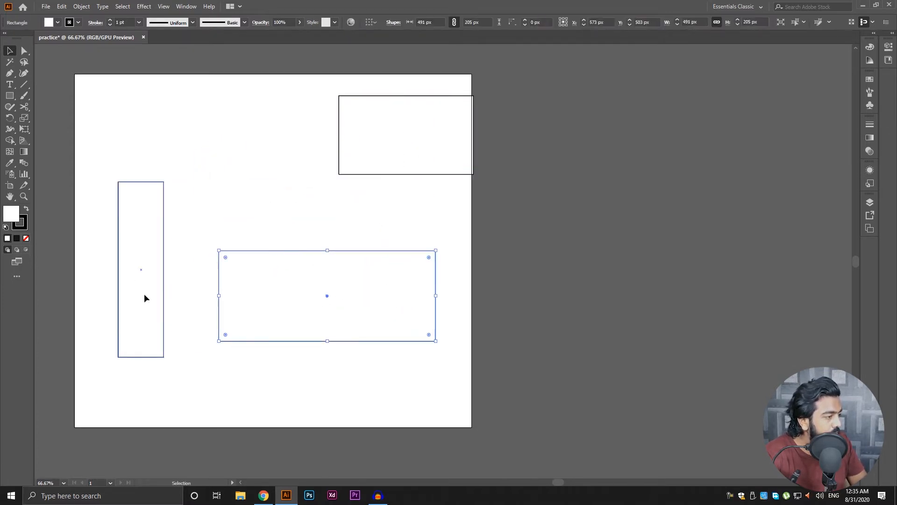
{"action": "left_click_drag", "start_coordinate": [145, 298], "coordinate": [108, 212]}
{"action": "left_click_drag", "start_coordinate": [362, 152], "coordinate": [224, 167]}
{"action": "left_click_drag", "start_coordinate": [316, 311], "coordinate": [267, 259]}
{"action": "left_click", "coordinate": [425, 284]}
- Activate the Direct Selection tool, checking the variants grouped with it
{"action": "key", "text": "ctrl+1"}
{"action": "left_click", "coordinate": [28, 53]}
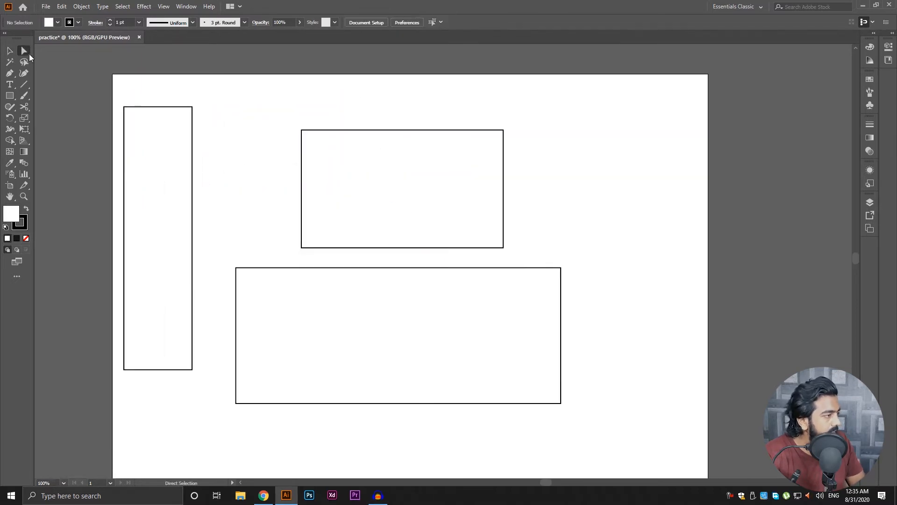
{"action": "right_click", "coordinate": [29, 54]}
{"action": "left_click", "coordinate": [56, 52]}
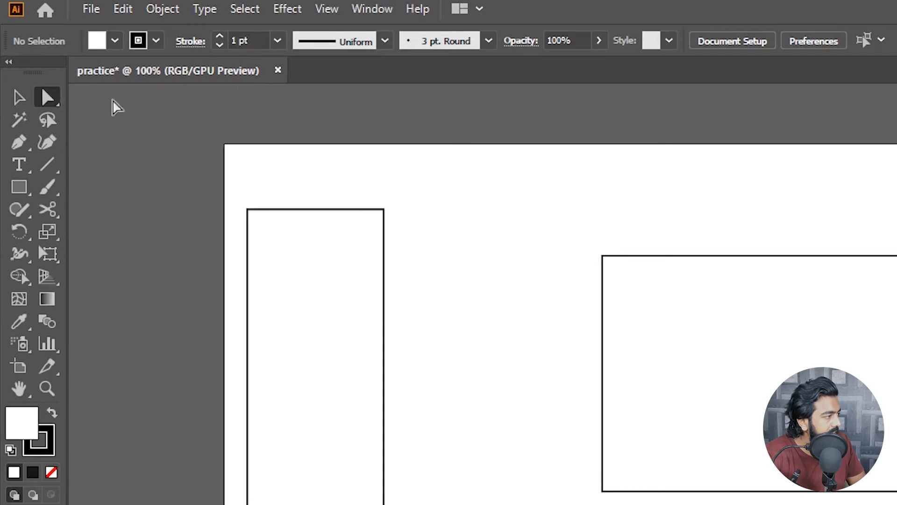
{"action": "left_click", "coordinate": [54, 101]}
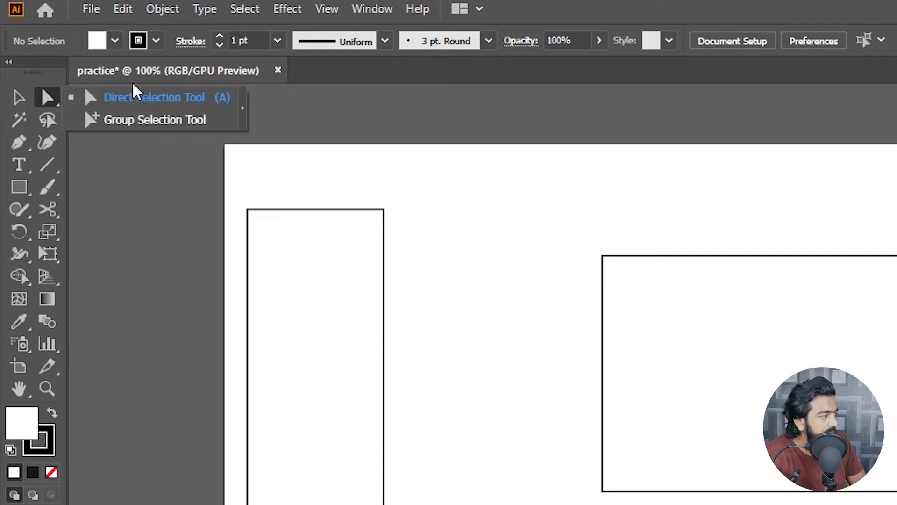
{"action": "left_click", "coordinate": [129, 104]}
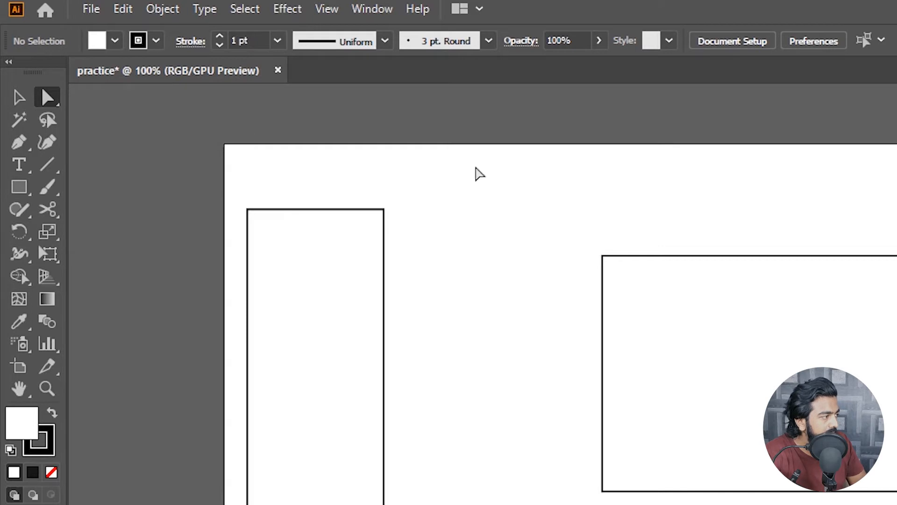
- Select the upper rectangle with the Direct Selection tool and inspect its corner anchor points and rounding widgets up close
{"action": "key", "text": "a"}
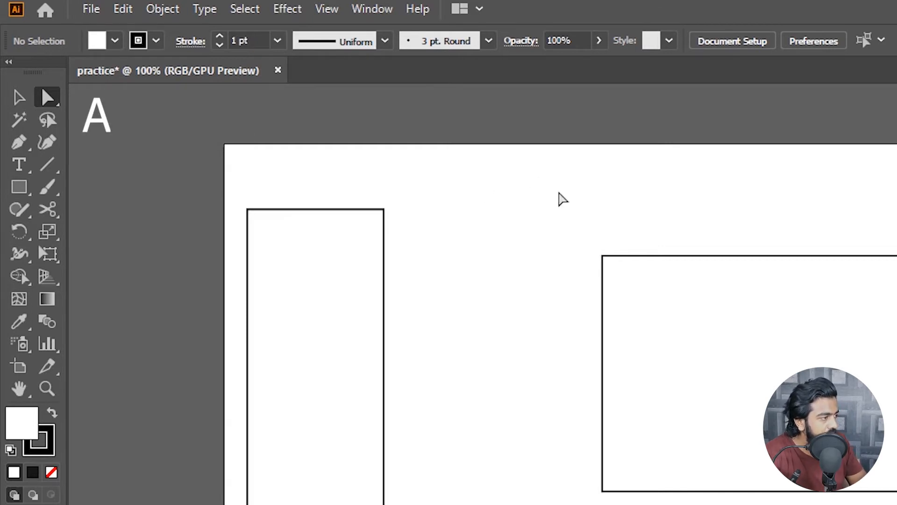
{"action": "scroll", "coordinate": [580, 241], "scroll_direction": "up", "scroll_amount": 1}
{"action": "left_click_drag", "start_coordinate": [615, 249], "coordinate": [690, 321]}
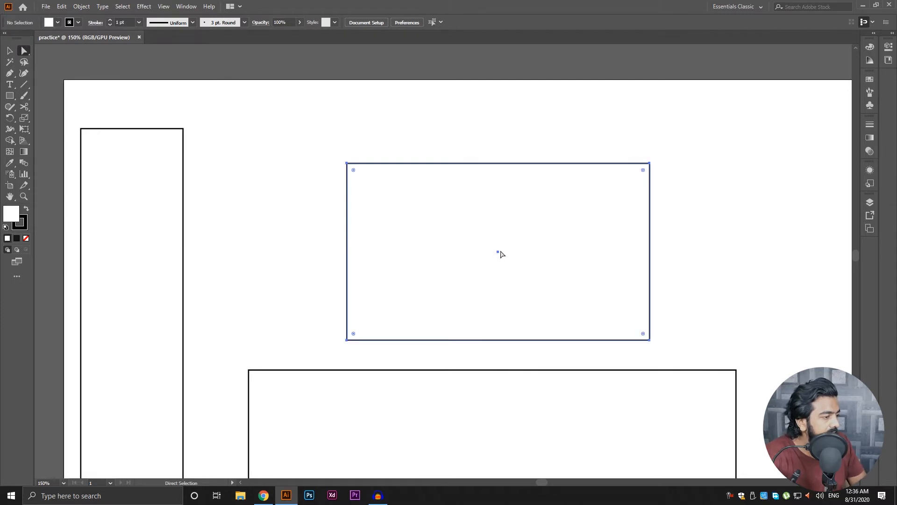
{"action": "left_click", "coordinate": [499, 253]}
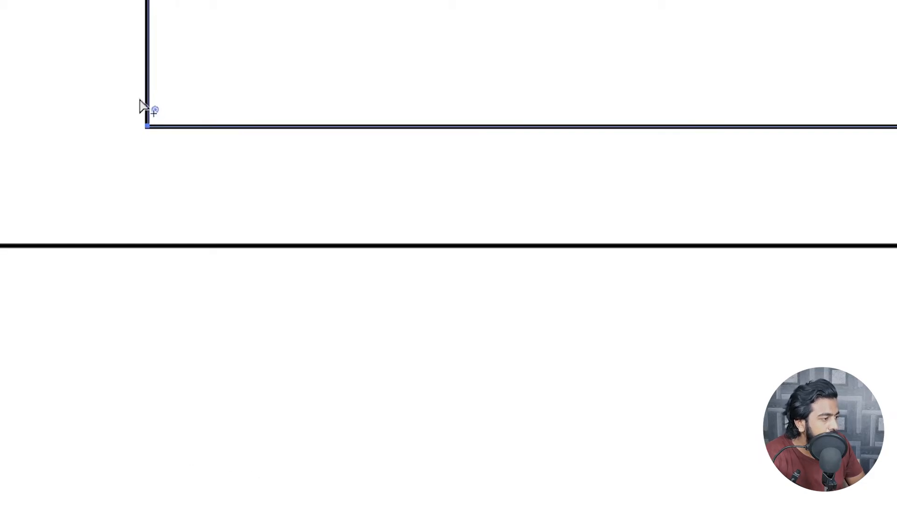
{"action": "left_click_drag", "start_coordinate": [115, 46], "coordinate": [176, 387]}
{"action": "scroll", "coordinate": [368, 329], "scroll_direction": "down", "scroll_amount": 5}
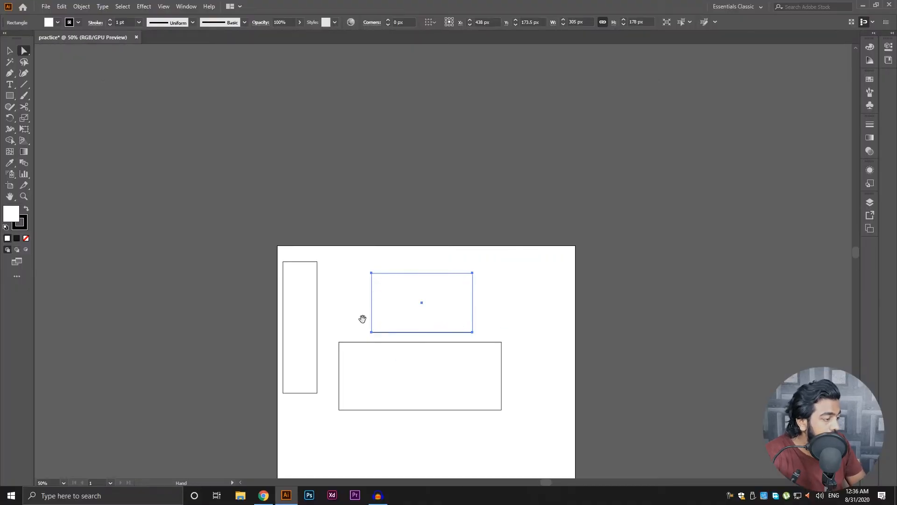
{"action": "left_click_drag", "start_coordinate": [363, 319], "coordinate": [311, 254]}
{"action": "scroll", "coordinate": [372, 263], "scroll_direction": "up", "scroll_amount": 2}
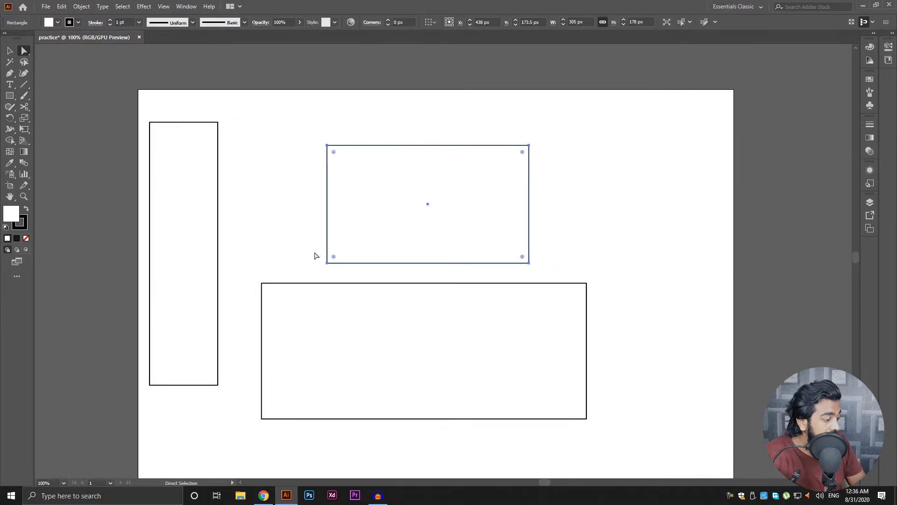
- Draw a hexagon about 180 x 156 px with the Polygon tool and move it clear of the upper rectangle
{"action": "key", "text": "k"}
{"action": "right_click", "coordinate": [9, 96]}
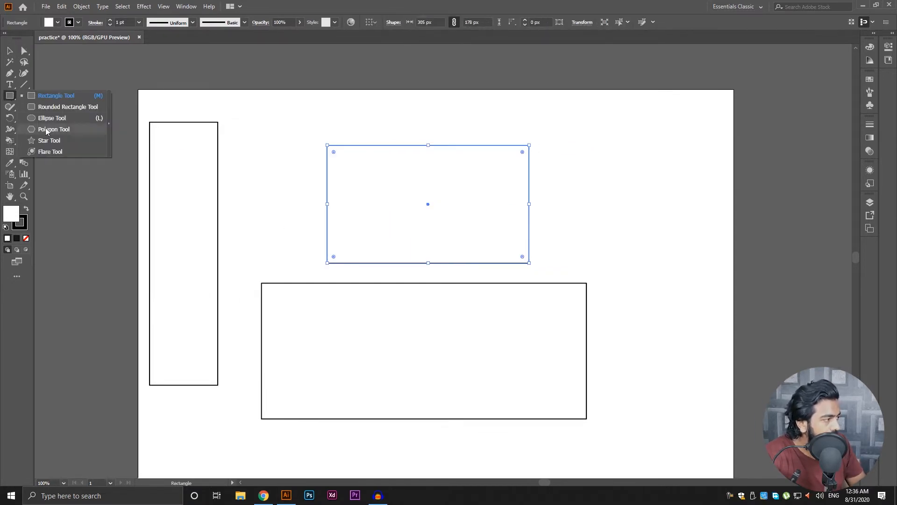
{"action": "left_click", "coordinate": [47, 129]}
{"action": "left_click_drag", "start_coordinate": [586, 214], "coordinate": [633, 252]}
{"action": "scroll", "coordinate": [595, 212], "scroll_direction": "up", "scroll_amount": 2}
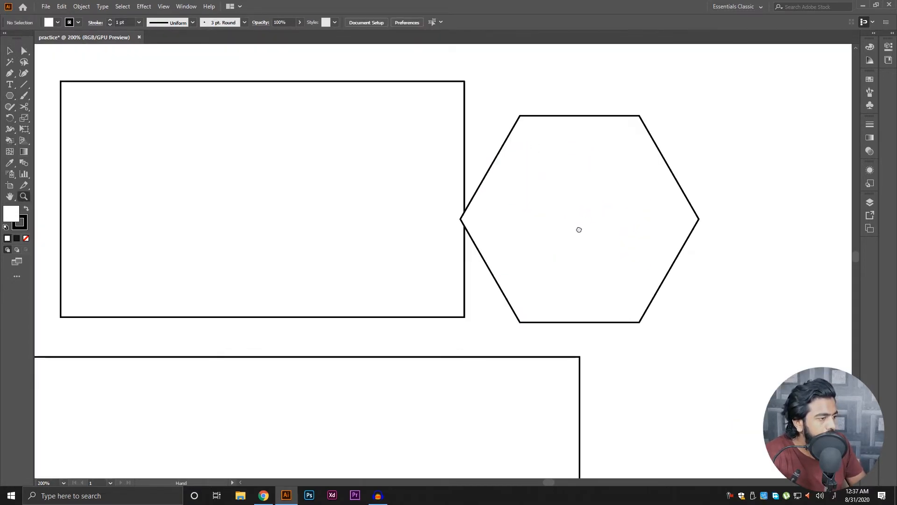
{"action": "key", "text": "v"}
{"action": "left_click_drag", "start_coordinate": [466, 201], "coordinate": [520, 193]}
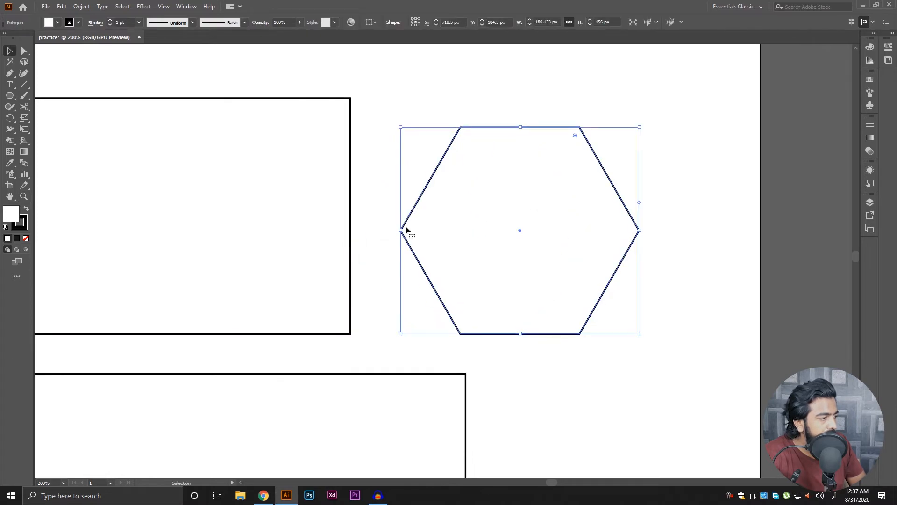
- Examine the hexagon's anchor points up close with the Direct Selection tool
{"action": "scroll", "coordinate": [453, 124], "scroll_direction": "up", "scroll_amount": 3}
{"action": "key", "text": "a"}
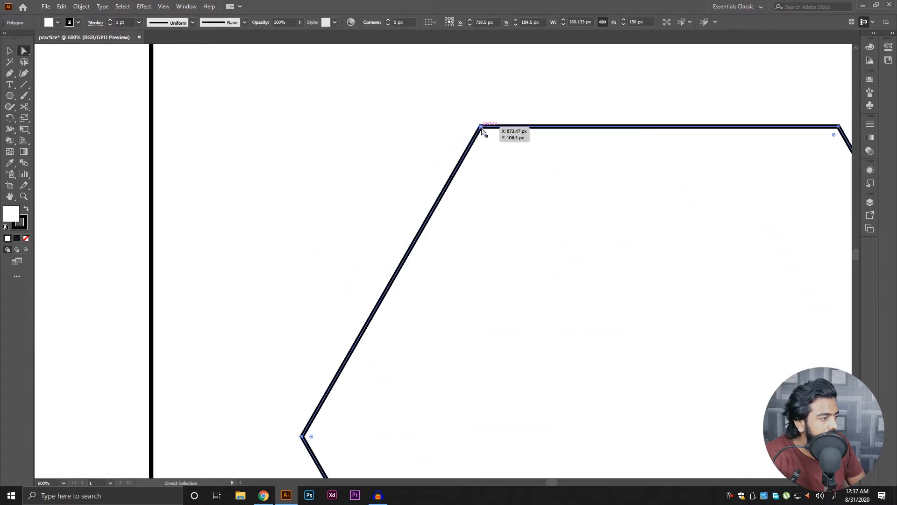
{"action": "key", "text": "space"}
{"action": "left_click_drag", "start_coordinate": [437, 379], "coordinate": [298, 115]}
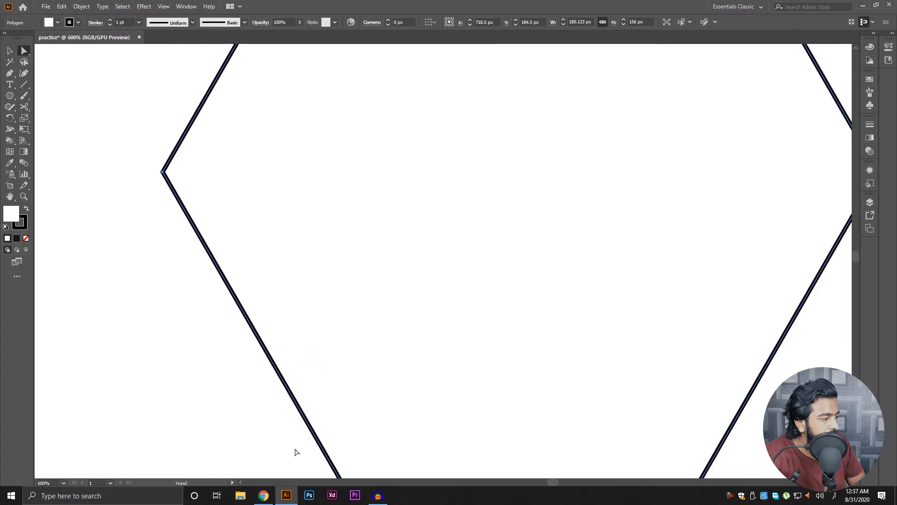
{"action": "key", "text": "space"}
{"action": "left_click_drag", "start_coordinate": [403, 350], "coordinate": [373, 136]}
{"action": "scroll", "coordinate": [287, 274], "scroll_direction": "down", "scroll_amount": 3}
{"action": "key", "text": "space"}
{"action": "left_click_drag", "start_coordinate": [281, 192], "coordinate": [506, 344]}
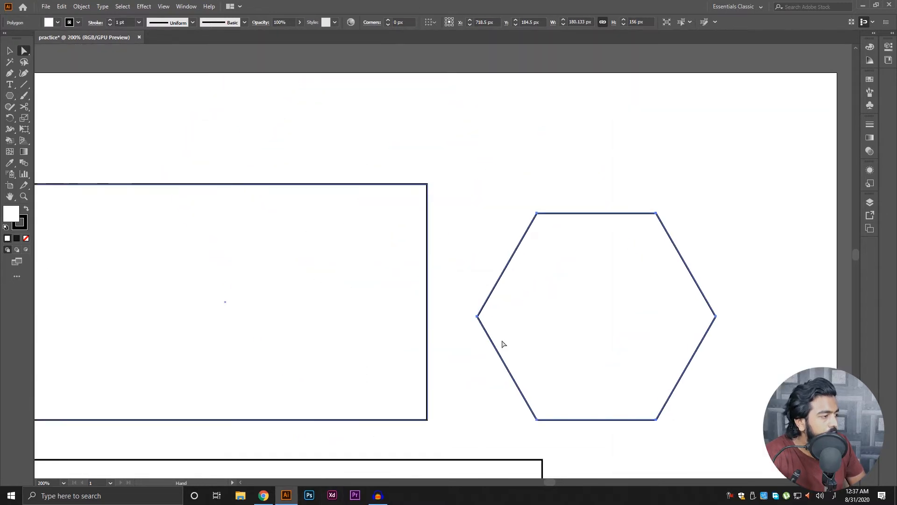
- Round all four corners of the upper rectangle to about 78 px with the Selection tool, and restore them to square
{"action": "key", "text": "ctrl+1"}
{"action": "left_click", "coordinate": [509, 194]}
{"action": "key", "text": "v"}
{"action": "left_click", "coordinate": [428, 283]}
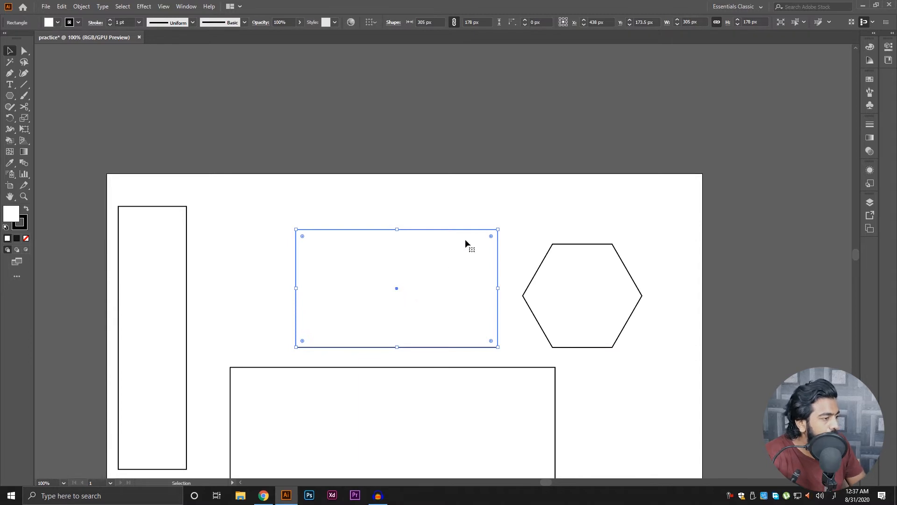
{"action": "scroll", "coordinate": [464, 240], "scroll_direction": "up", "scroll_amount": 1}
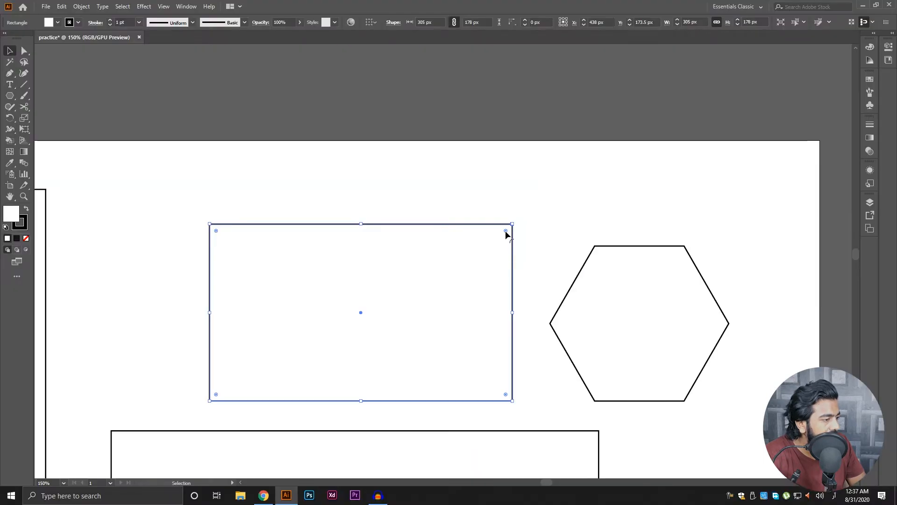
{"action": "left_click_drag", "start_coordinate": [506, 232], "coordinate": [441, 309]}
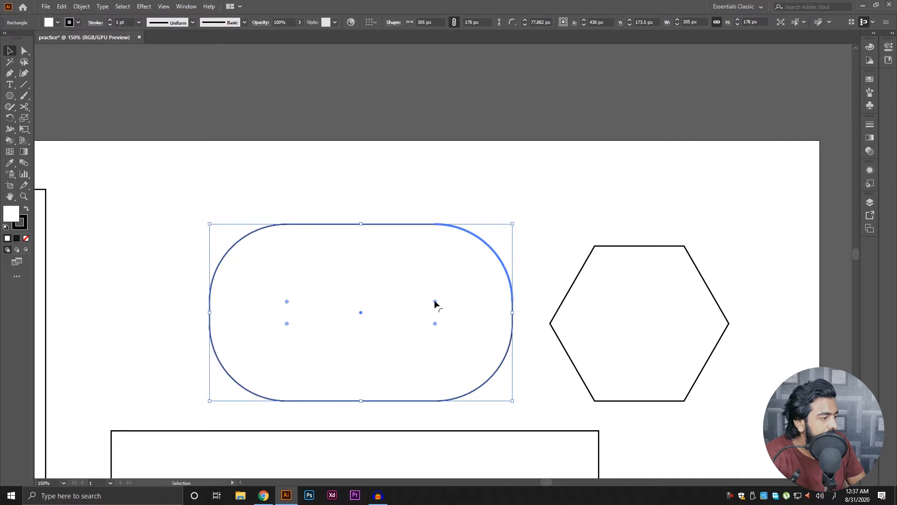
{"action": "left_click_drag", "start_coordinate": [432, 305], "coordinate": [528, 215]}
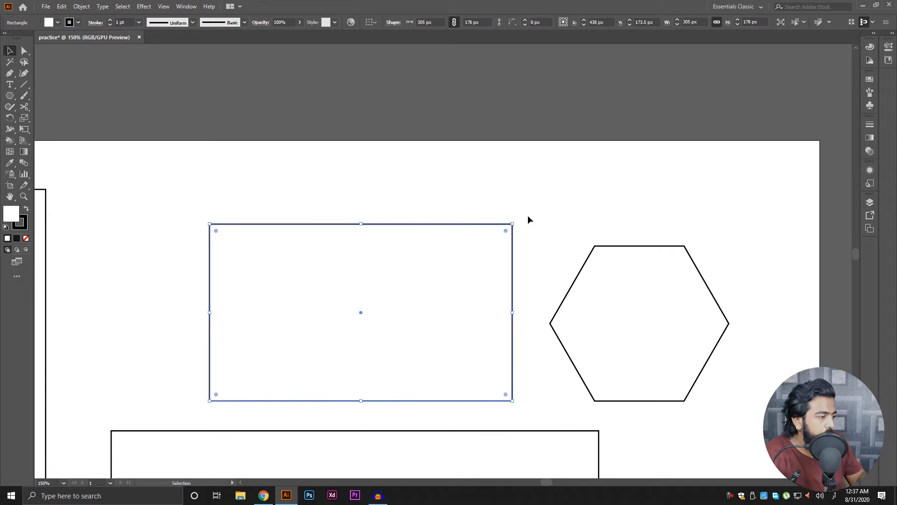
- Round only the upper rectangle's upper-left corner to 178 px and its opposite lower-right corner with the Direct Selection tool, forming a leaf shape
{"action": "key", "text": "a"}
{"action": "scroll", "coordinate": [388, 187], "scroll_direction": "down", "scroll_amount": 2}
{"action": "scroll", "coordinate": [388, 187], "scroll_direction": "left", "scroll_amount": 3}
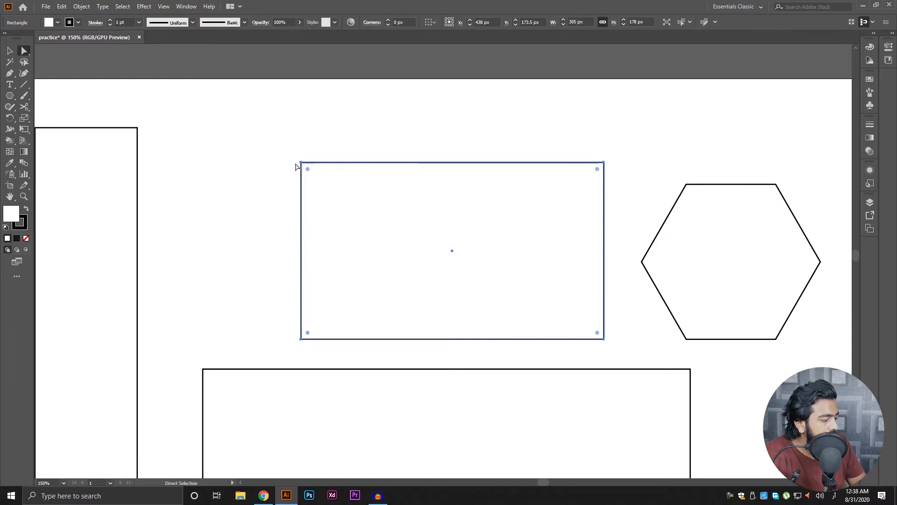
{"action": "scroll", "coordinate": [294, 163], "scroll_direction": "up", "scroll_amount": 1}
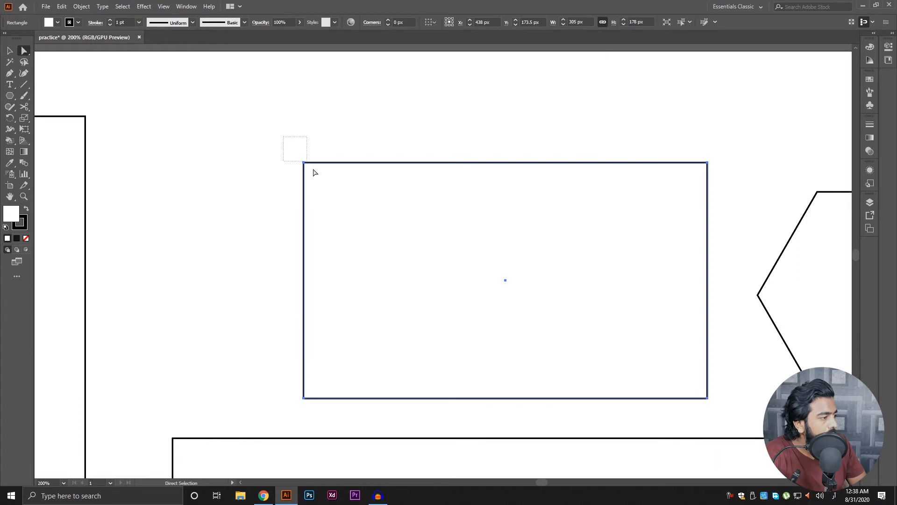
{"action": "left_click_drag", "start_coordinate": [314, 173], "coordinate": [328, 190]}
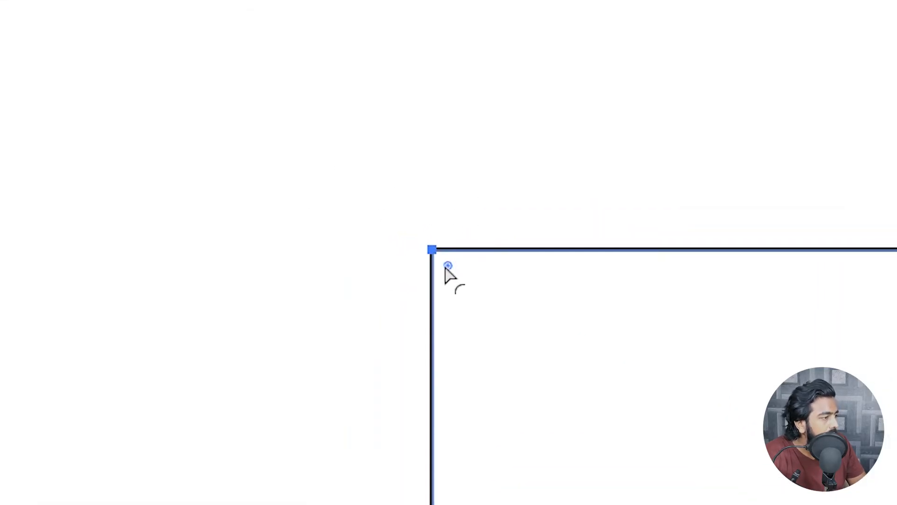
{"action": "left_click_drag", "start_coordinate": [446, 270], "coordinate": [896, 504]}
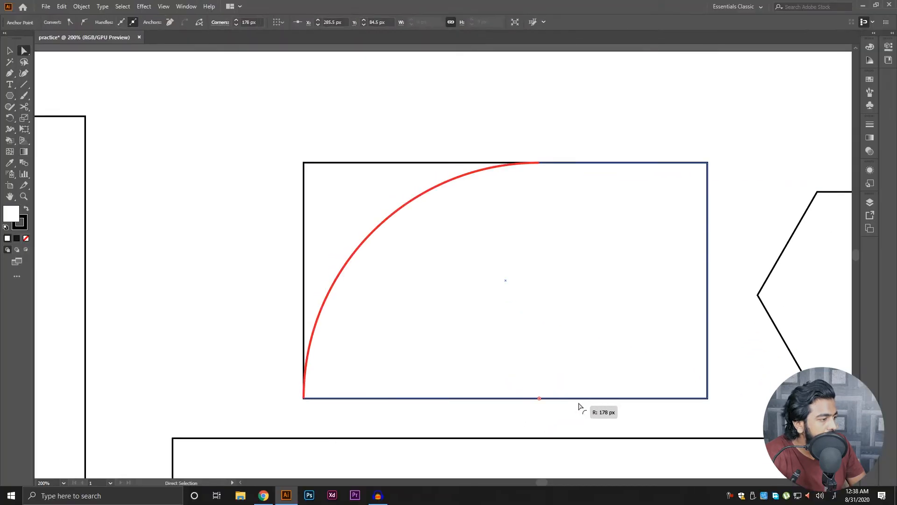
{"action": "left_click_drag", "start_coordinate": [578, 406], "coordinate": [579, 406]}
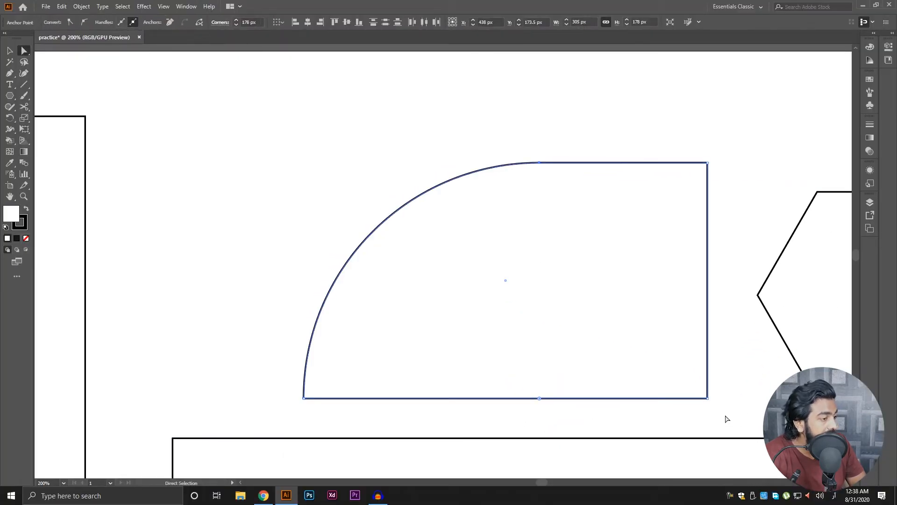
{"action": "left_click_drag", "start_coordinate": [713, 404], "coordinate": [452, 104]}
{"action": "left_click", "coordinate": [452, 104]}
- Select all the practice shapes and delete them from the artboard
{"action": "key", "text": "v"}
{"action": "scroll", "coordinate": [567, 200], "scroll_direction": "down", "scroll_amount": 3}
{"action": "scroll", "coordinate": [568, 199], "scroll_direction": "right", "scroll_amount": 1}
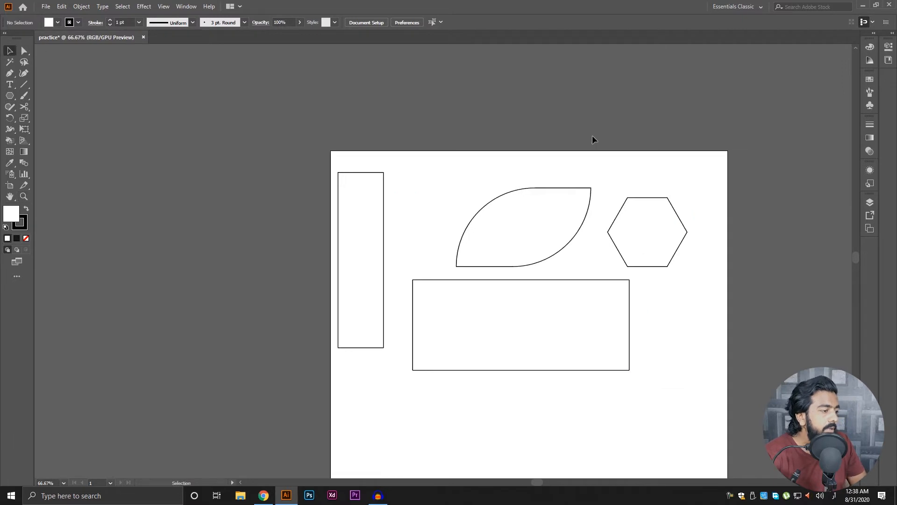
{"action": "key", "text": "ctrl+a"}
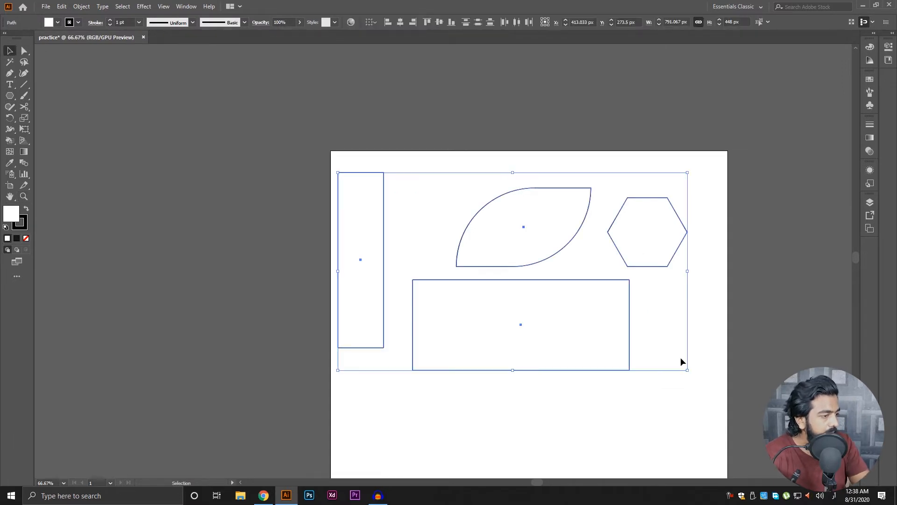
{"action": "key", "text": "Delete"}
{"action": "left_click_drag", "start_coordinate": [633, 279], "coordinate": [545, 204]}
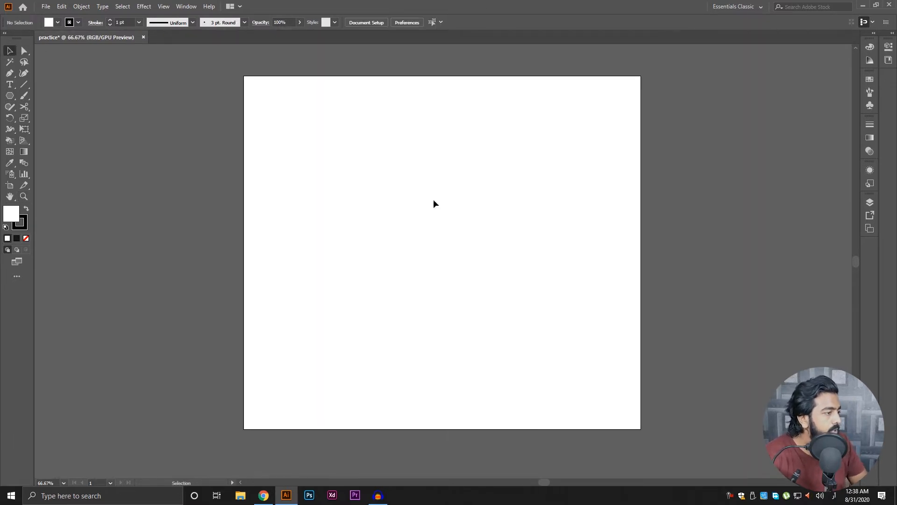
- Check the available shape tools and draw a rectangle about 467 x 381 px on the artboard with the Rectangle tool
{"action": "left_click", "coordinate": [10, 95]}
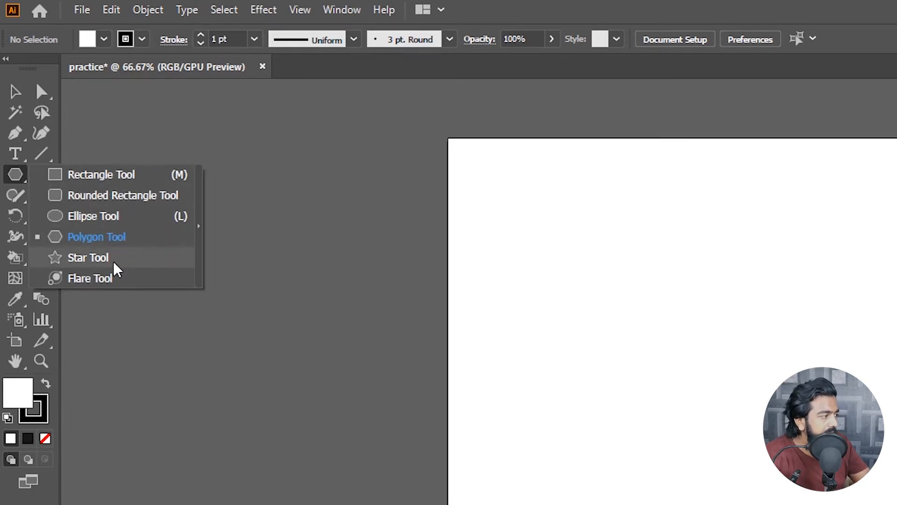
{"action": "left_click", "coordinate": [117, 175]}
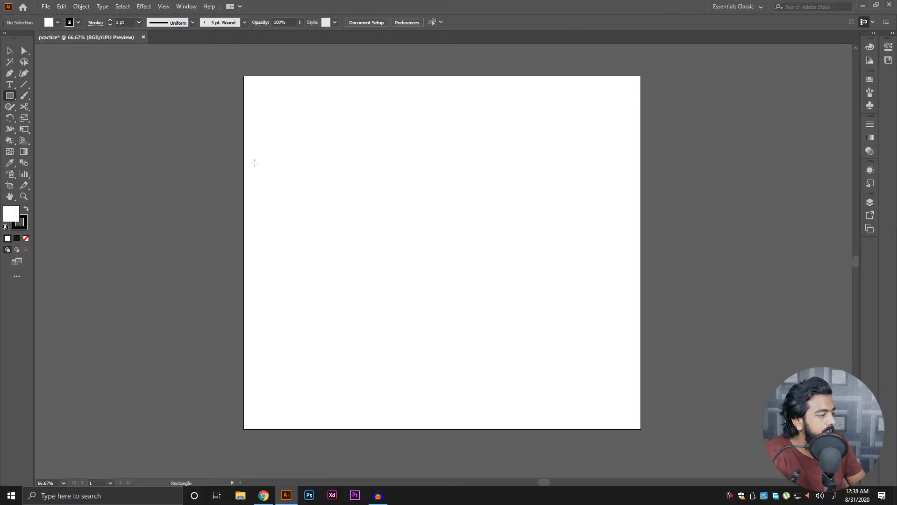
{"action": "scroll", "coordinate": [327, 180], "scroll_direction": "up", "scroll_amount": 1}
{"action": "scroll", "coordinate": [322, 183], "scroll_direction": "down", "scroll_amount": 1}
{"action": "left_click_drag", "start_coordinate": [440, 192], "coordinate": [361, 183]}
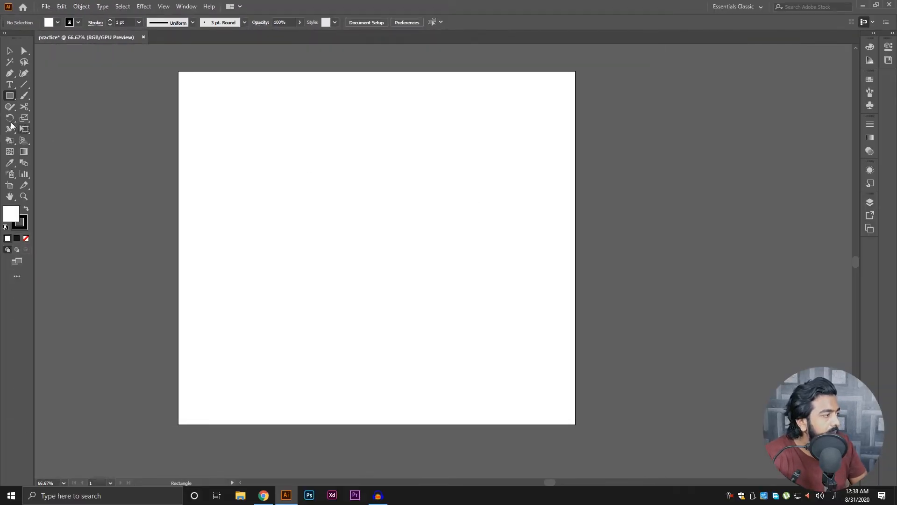
{"action": "left_click", "coordinate": [10, 96]}
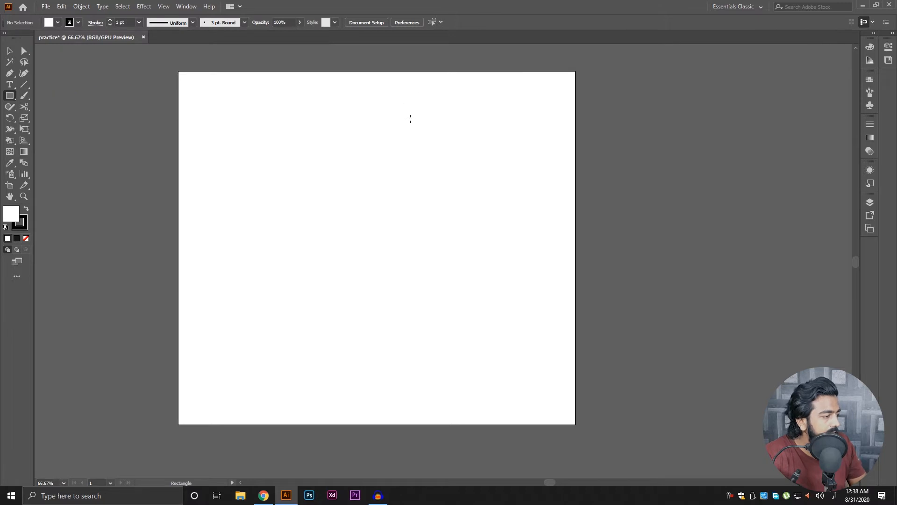
{"action": "key", "text": "m"}
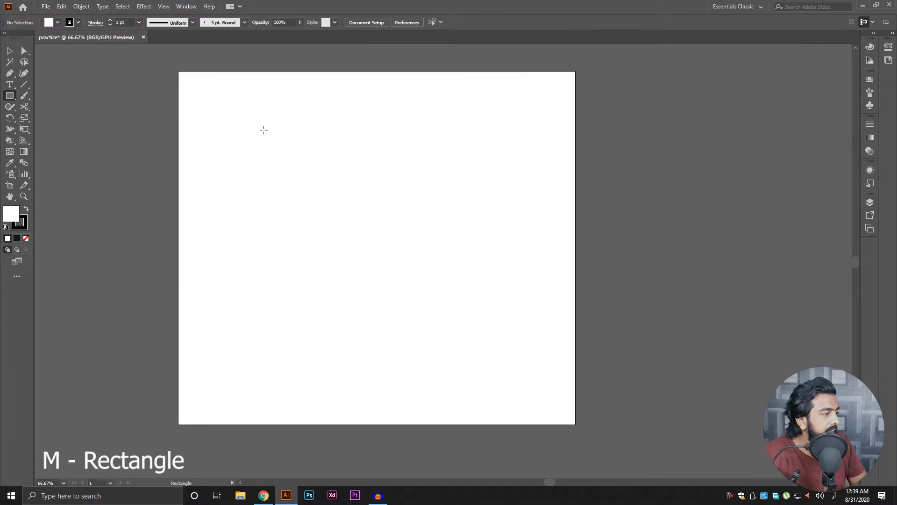
{"action": "mouse_move", "coordinate": [252, 124]}
{"action": "left_mouse_down"}
{"action": "mouse_move", "coordinate": [412, 232]}
{"action": "mouse_move", "coordinate": [458, 293]}
{"action": "left_mouse_up"}
{"action": "key", "text": "v"}
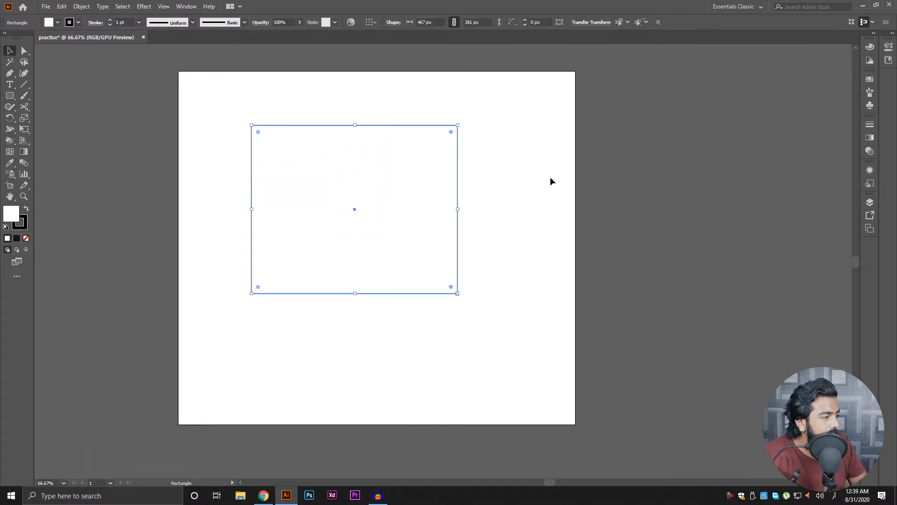
{"action": "left_click", "coordinate": [550, 177]}
- Move the rectangle to the artboard's upper-left corner and scale it down proportionally from its lower-right corner
{"action": "left_click", "coordinate": [449, 127], "text": "ctrl"}
{"action": "left_click_drag", "start_coordinate": [450, 128], "coordinate": [518, 90]}
{"action": "left_click", "coordinate": [545, 141], "text": "ctrl+alt"}
{"action": "left_click_drag", "start_coordinate": [555, 135], "coordinate": [541, 171]}
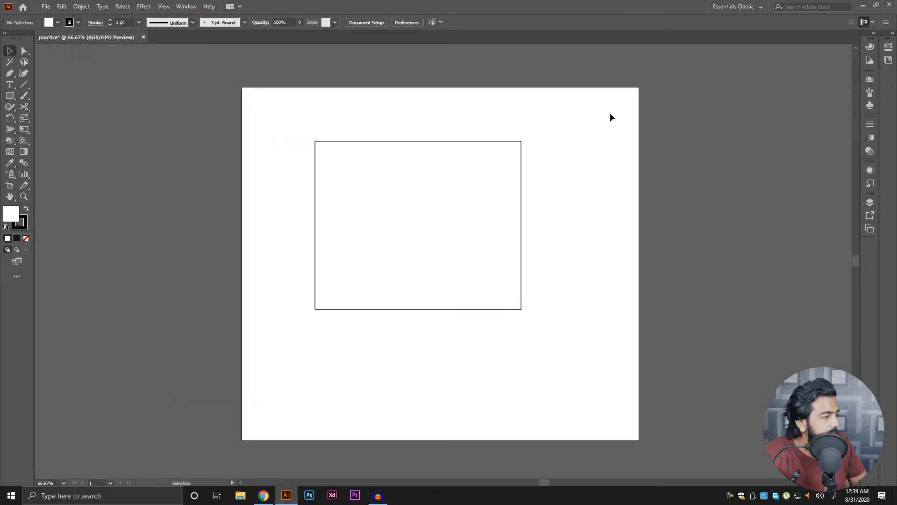
{"action": "left_click", "coordinate": [399, 282]}
{"action": "left_click_drag", "start_coordinate": [399, 282], "coordinate": [306, 258]}
{"action": "left_click_drag", "start_coordinate": [283, 196], "coordinate": [358, 146]}
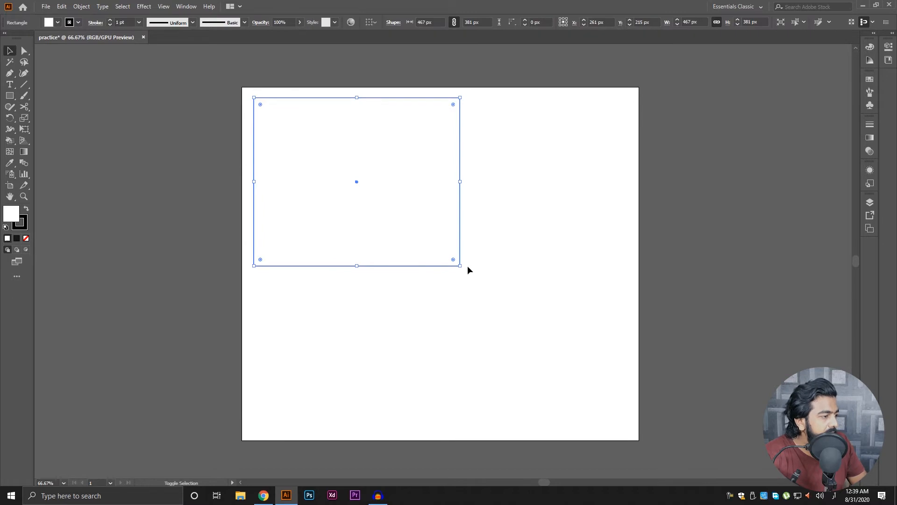
{"action": "left_click_drag", "start_coordinate": [461, 265], "coordinate": [402, 217]}
{"action": "left_click", "coordinate": [485, 210]}
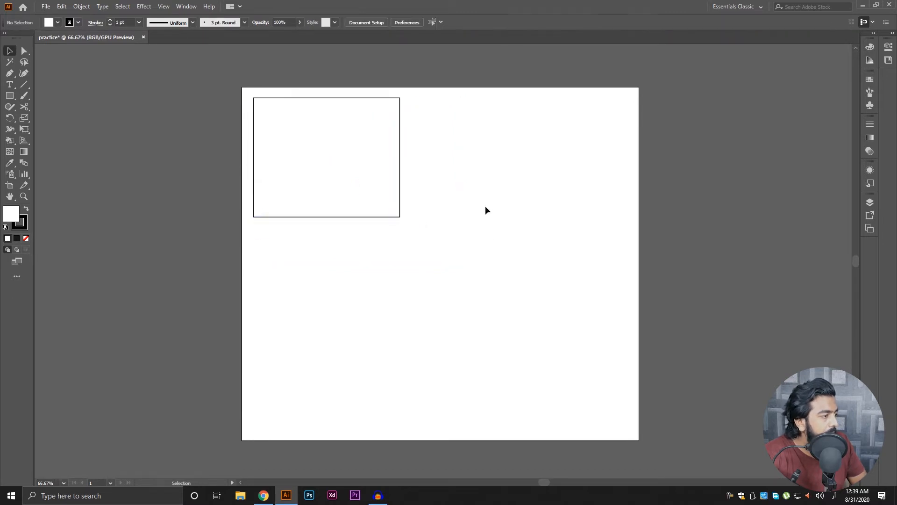
- Draw a square about 378 x 378 px in the artboard's lower-right area with the Rectangle tool
{"action": "key", "text": "m"}
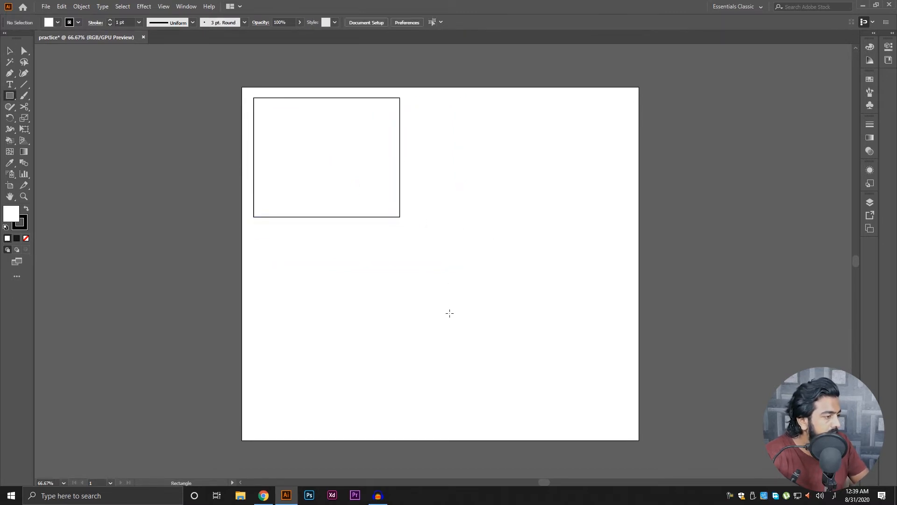
{"action": "scroll", "coordinate": [433, 229], "scroll_direction": "up", "scroll_amount": 1}
{"action": "left_click_drag", "start_coordinate": [504, 268], "coordinate": [484, 251]}
{"action": "scroll", "coordinate": [486, 251], "scroll_direction": "down", "scroll_amount": 2}
{"action": "left_click_drag", "start_coordinate": [543, 267], "coordinate": [458, 243]}
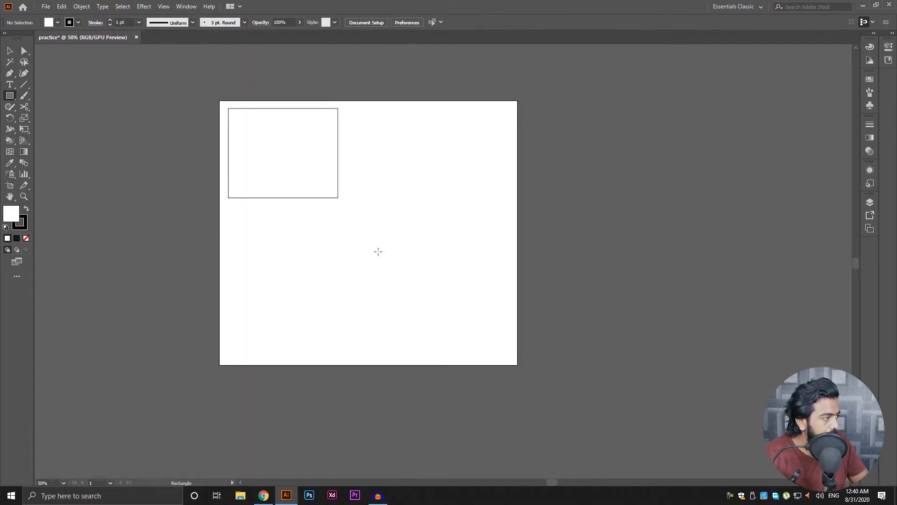
{"action": "mouse_move", "coordinate": [370, 219]}
{"action": "left_mouse_down"}
{"action": "mouse_move", "coordinate": [423, 262]}
{"action": "mouse_move", "coordinate": [399, 278]}
{"action": "mouse_move", "coordinate": [383, 341]}
{"action": "mouse_move", "coordinate": [428, 267]}
{"action": "mouse_move", "coordinate": [380, 160]}
{"action": "mouse_move", "coordinate": [345, 262]}
{"action": "mouse_move", "coordinate": [380, 194]}
{"action": "mouse_move", "coordinate": [419, 276]}
{"action": "mouse_move", "coordinate": [411, 258]}
{"action": "mouse_move", "coordinate": [427, 257]}
{"action": "mouse_move", "coordinate": [461, 285]}
{"action": "mouse_move", "coordinate": [473, 277]}
{"action": "mouse_move", "coordinate": [455, 254]}
{"action": "mouse_move", "coordinate": [468, 291]}
{"action": "mouse_move", "coordinate": [370, 220]}
{"action": "left_mouse_up"}
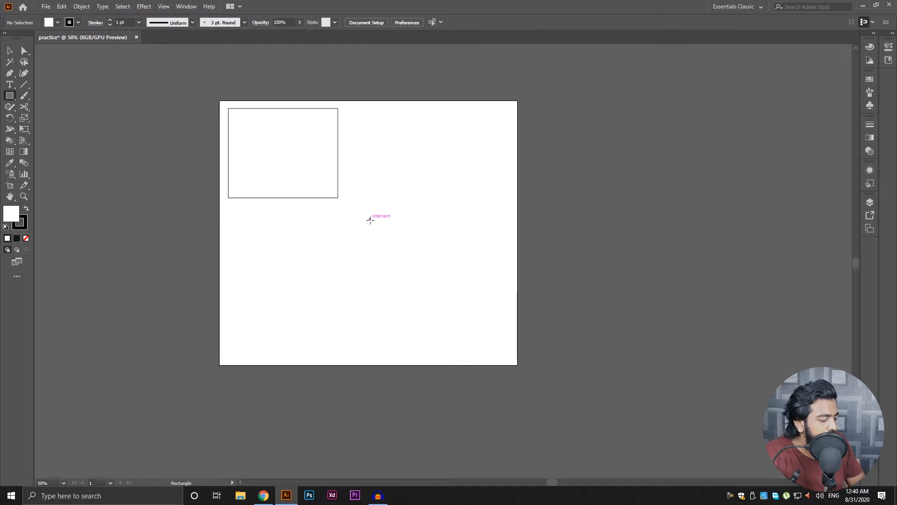
{"action": "left_click_drag", "start_coordinate": [369, 219], "coordinate": [488, 344]}
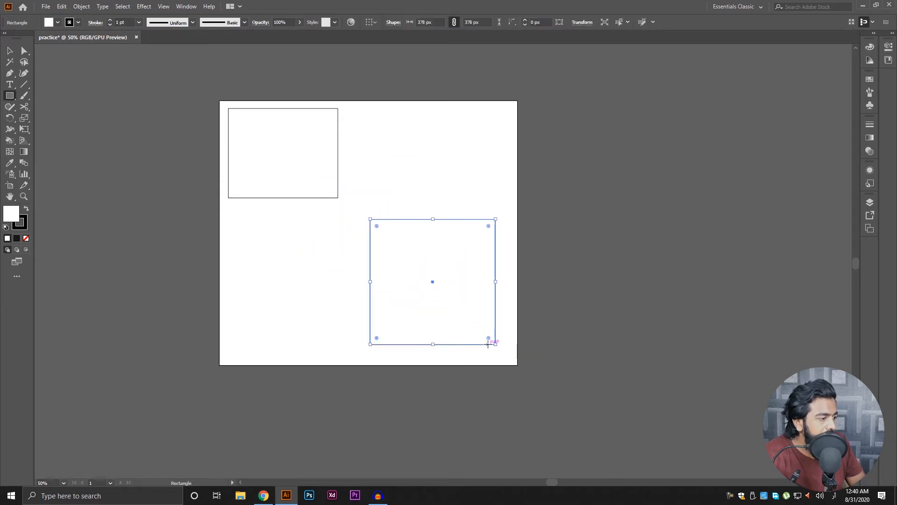
{"action": "key", "text": "v"}
{"action": "left_click", "coordinate": [526, 201]}
- Select the rectangle and the square together and move them left, clearing most of the artboard
{"action": "left_click_drag", "start_coordinate": [529, 166], "coordinate": [343, 367]}
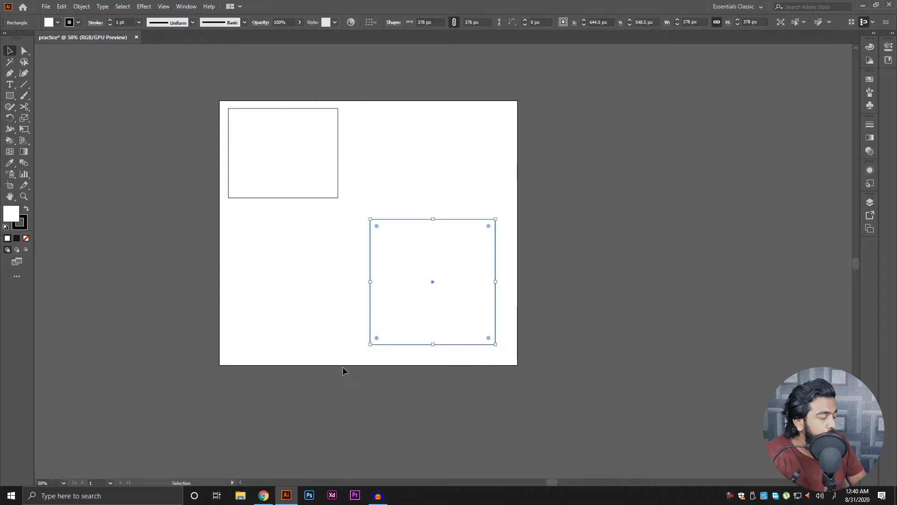
{"action": "left_click", "coordinate": [343, 366]}
{"action": "left_click_drag", "start_coordinate": [613, 366], "coordinate": [240, 93]}
{"action": "left_click_drag", "start_coordinate": [318, 179], "coordinate": [86, 186]}
{"action": "left_click", "coordinate": [418, 189]}
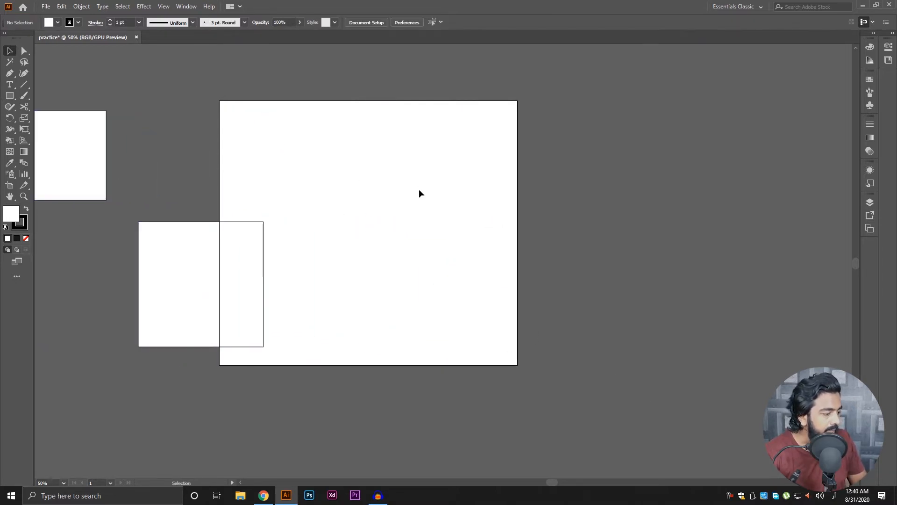
- With the Ellipse tool, draw a tall ellipse about 199 x 345 px on the artboard and a circle beside it
{"action": "key", "text": "l"}
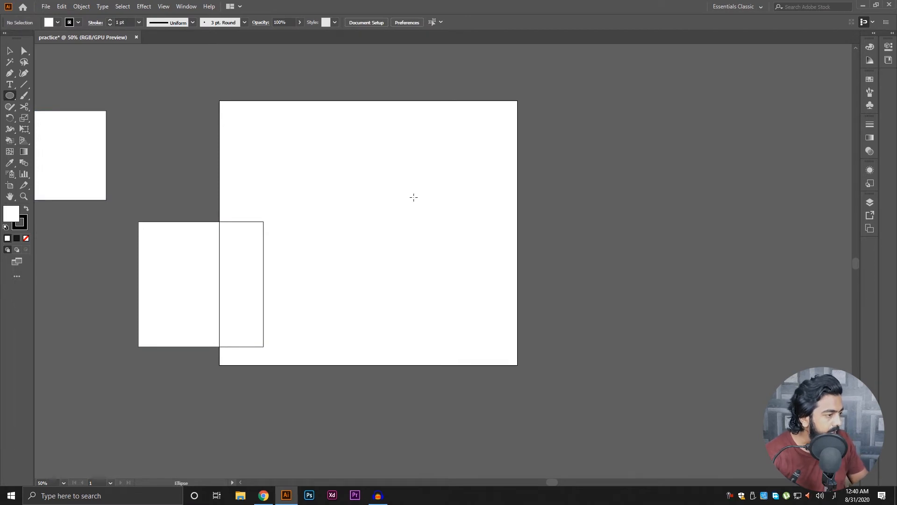
{"action": "left_click", "coordinate": [9, 95]}
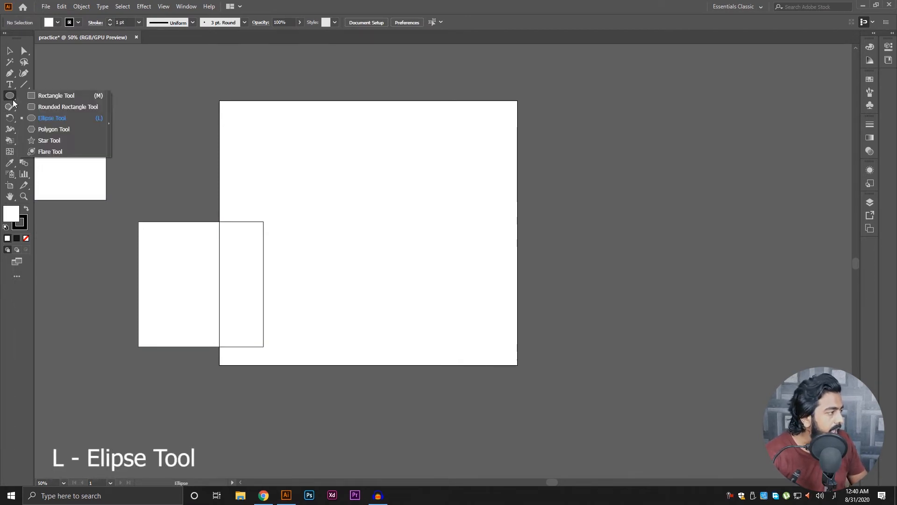
{"action": "left_click", "coordinate": [54, 119]}
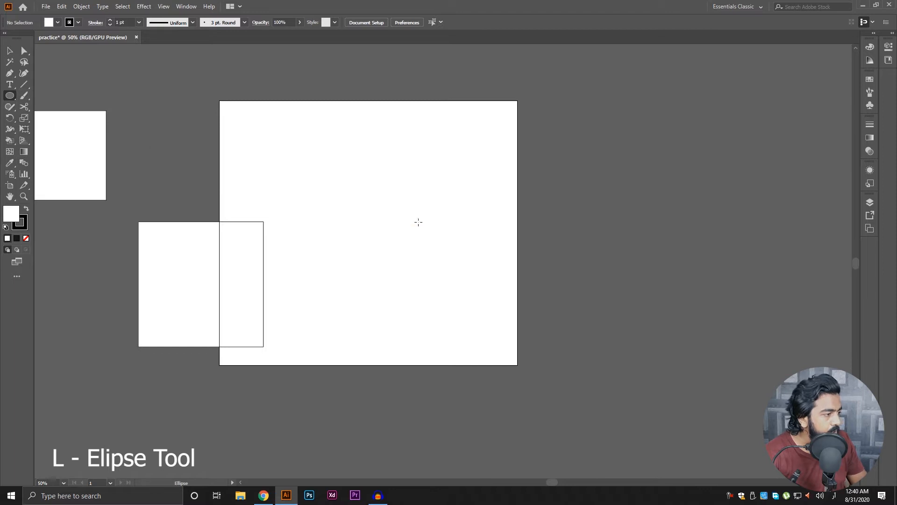
{"action": "left_click_drag", "start_coordinate": [292, 141], "coordinate": [359, 255]}
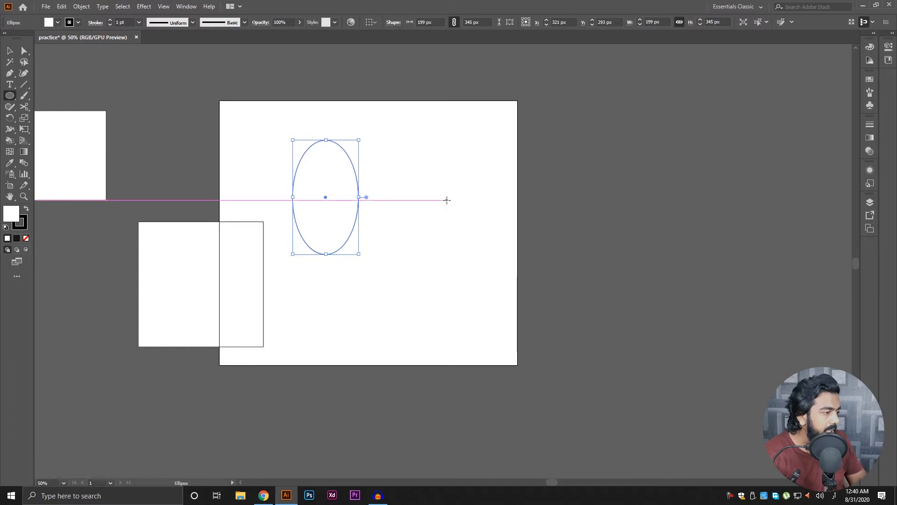
{"action": "mouse_move", "coordinate": [447, 200]}
{"action": "left_mouse_down"}
{"action": "mouse_move", "coordinate": [526, 279]}
{"action": "mouse_move", "coordinate": [407, 198]}
{"action": "left_mouse_up"}
{"action": "key", "text": "v"}
{"action": "left_click", "coordinate": [480, 224]}
- Draw a larger ellipse just outside the artboard's right edge with the Ellipse tool
{"action": "left_click", "coordinate": [446, 225], "text": "ctrl+alt"}
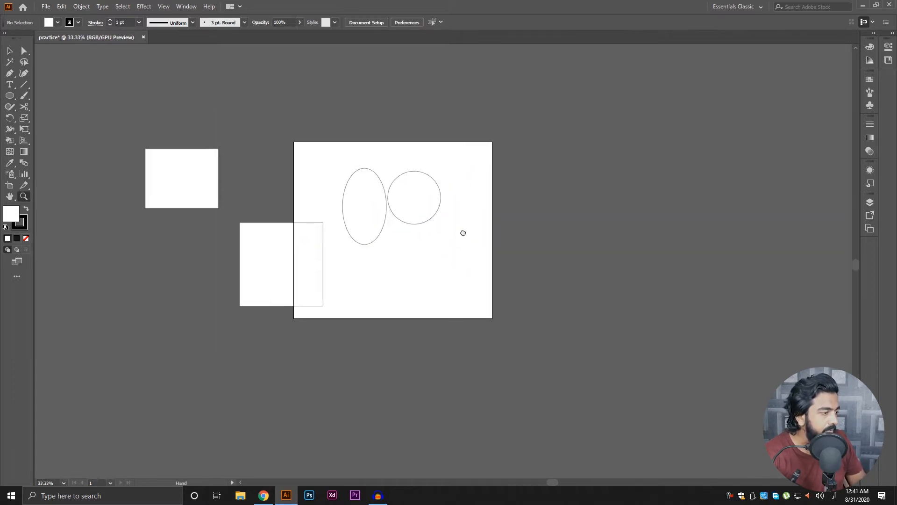
{"action": "left_click_drag", "start_coordinate": [463, 233], "coordinate": [501, 239]}
{"action": "left_click", "coordinate": [394, 241], "text": "ctrl"}
{"action": "left_click_drag", "start_coordinate": [499, 273], "coordinate": [369, 278]}
{"action": "left_click", "coordinate": [368, 184], "text": "ctrl"}
{"action": "left_click_drag", "start_coordinate": [418, 265], "coordinate": [394, 143]}
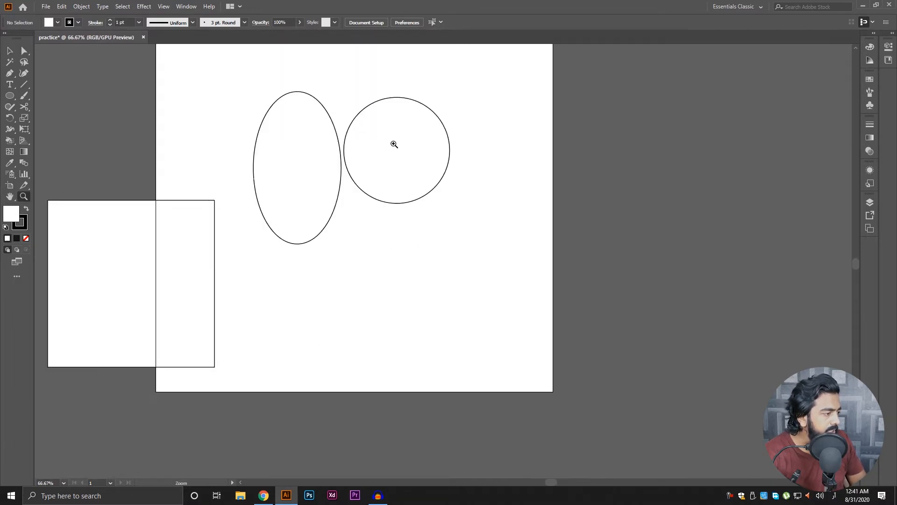
{"action": "key", "text": "l"}
{"action": "mouse_move", "coordinate": [354, 240]}
{"action": "left_mouse_down"}
{"action": "mouse_move", "coordinate": [457, 344]}
{"action": "mouse_move", "coordinate": [434, 292]}
{"action": "mouse_move", "coordinate": [403, 285]}
{"action": "mouse_move", "coordinate": [467, 326]}
{"action": "mouse_move", "coordinate": [387, 335]}
{"action": "mouse_move", "coordinate": [413, 301]}
{"action": "mouse_move", "coordinate": [427, 301]}
{"action": "mouse_move", "coordinate": [431, 327]}
{"action": "mouse_move", "coordinate": [579, 317]}
{"action": "mouse_move", "coordinate": [601, 146]}
{"action": "mouse_move", "coordinate": [297, 105]}
{"action": "mouse_move", "coordinate": [705, 271]}
{"action": "mouse_move", "coordinate": [629, 214]}
{"action": "mouse_move", "coordinate": [763, 335]}
{"action": "left_mouse_up"}
{"action": "key", "text": "v"}
{"action": "left_click", "coordinate": [691, 419]}
{"action": "scroll", "coordinate": [600, 355], "scroll_direction": "down", "scroll_amount": 2}
{"action": "left_click_drag", "start_coordinate": [600, 356], "coordinate": [572, 231]}
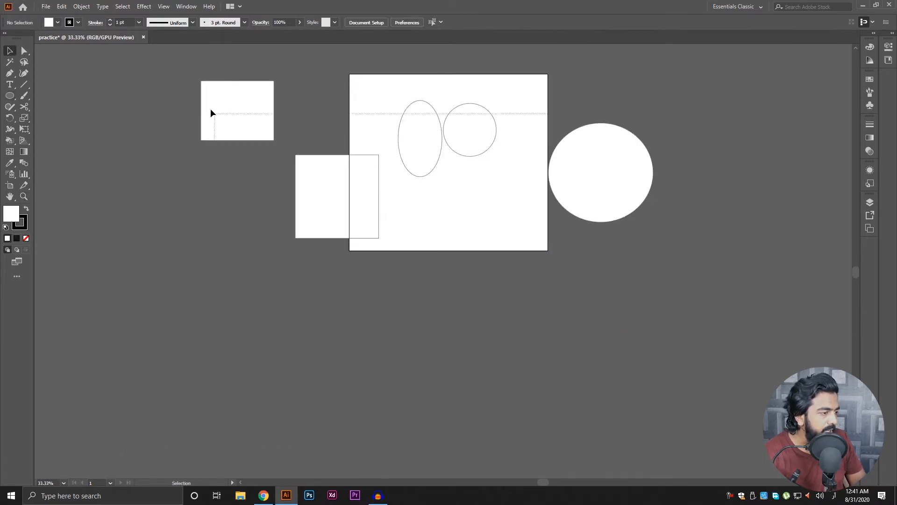
- Select all the rectangles and ellipses and delete them from the document
{"action": "key", "text": "ctrl+a"}
{"action": "key", "text": "Delete"}
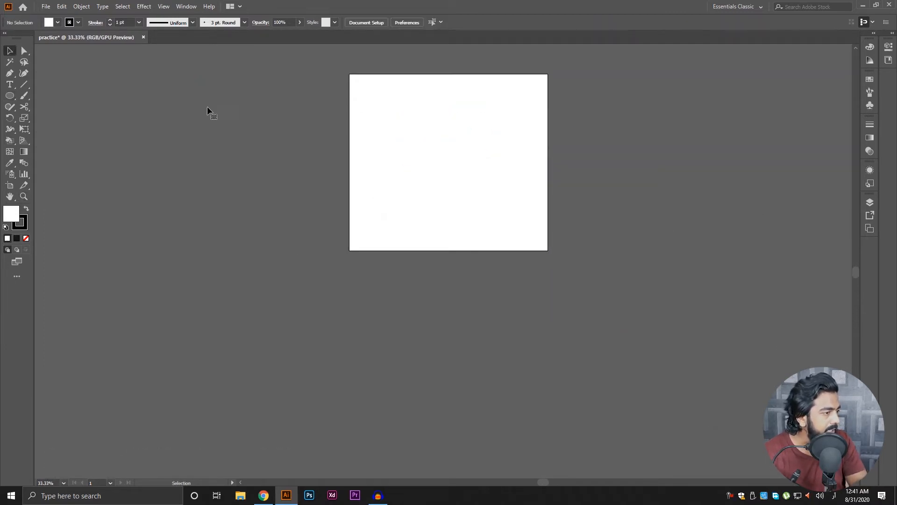
{"action": "scroll", "coordinate": [448, 163], "scroll_direction": "up", "scroll_amount": 1}
{"action": "left_click_drag", "start_coordinate": [449, 163], "coordinate": [442, 233]}
{"action": "scroll", "coordinate": [442, 234], "scroll_direction": "up", "scroll_amount": 2}
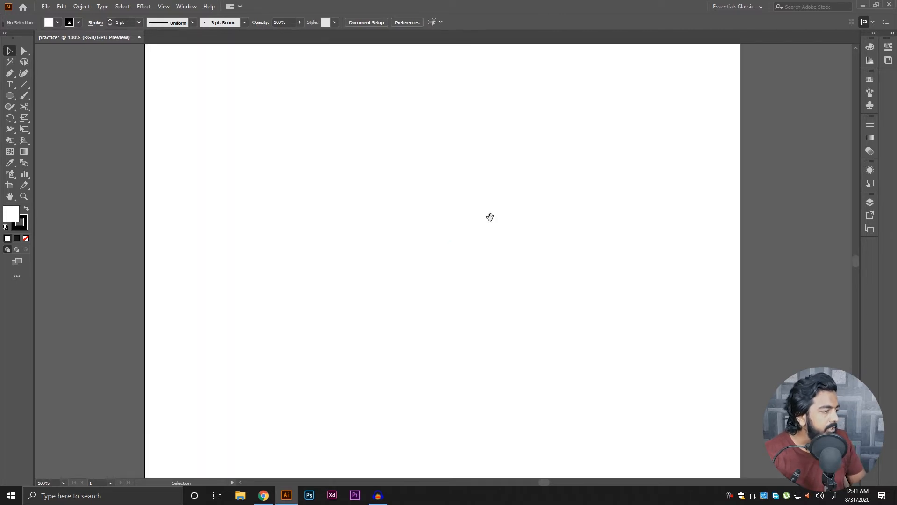
{"action": "scroll", "coordinate": [462, 208], "scroll_direction": "down", "scroll_amount": 1}
{"action": "mouse_move", "coordinate": [490, 216]}
{"action": "left_mouse_down"}
{"action": "mouse_move", "coordinate": [466, 212]}
{"action": "mouse_move", "coordinate": [503, 216]}
{"action": "left_mouse_up"}
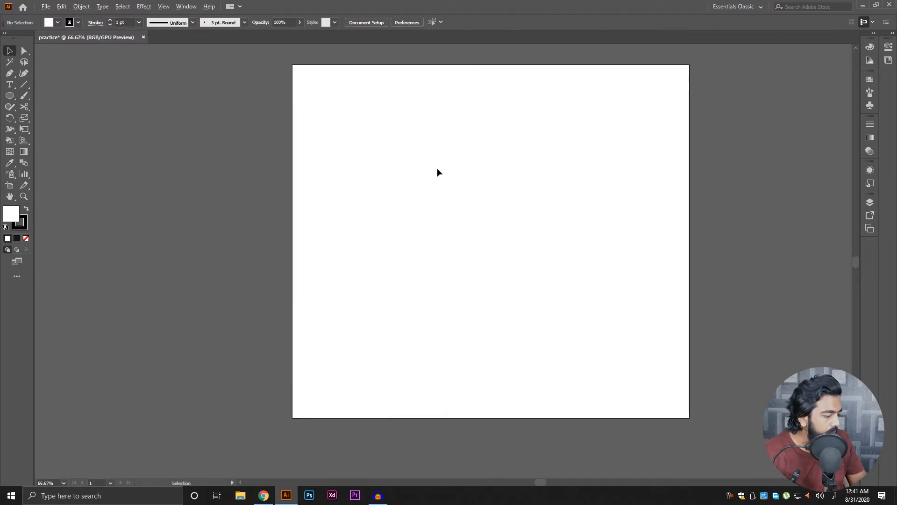
{"action": "left_click_drag", "start_coordinate": [493, 184], "coordinate": [474, 182]}
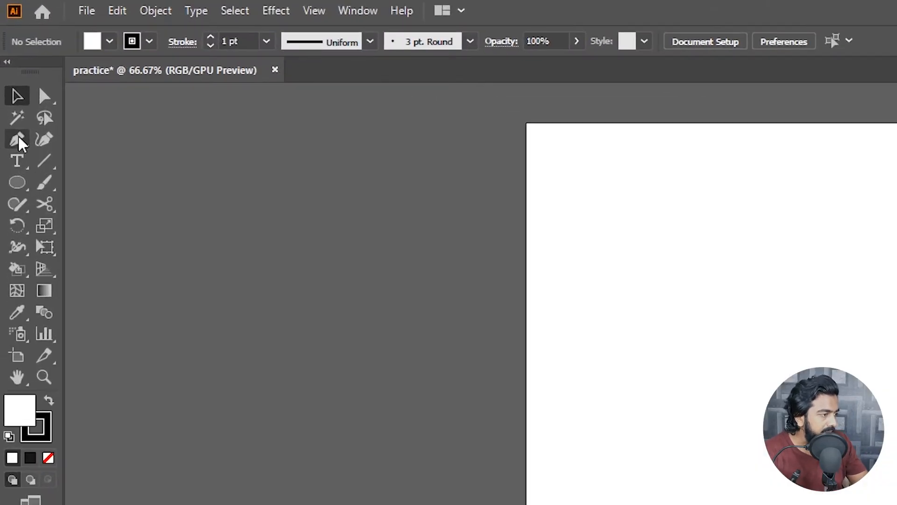
- Draw a closed, downward-pointing triangle on the artboard with the Pen tool, using three straight corner points
{"action": "left_click", "coordinate": [18, 141]}
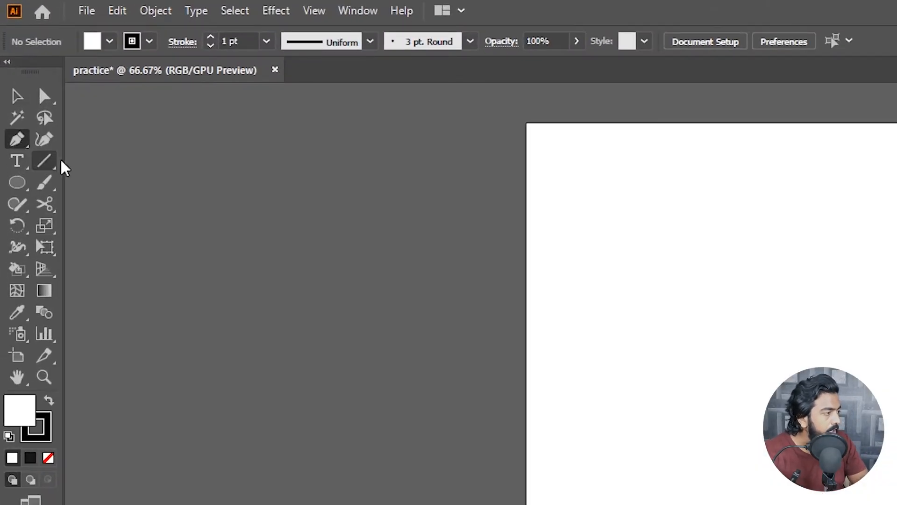
{"action": "left_click_drag", "start_coordinate": [14, 148], "coordinate": [172, 264]}
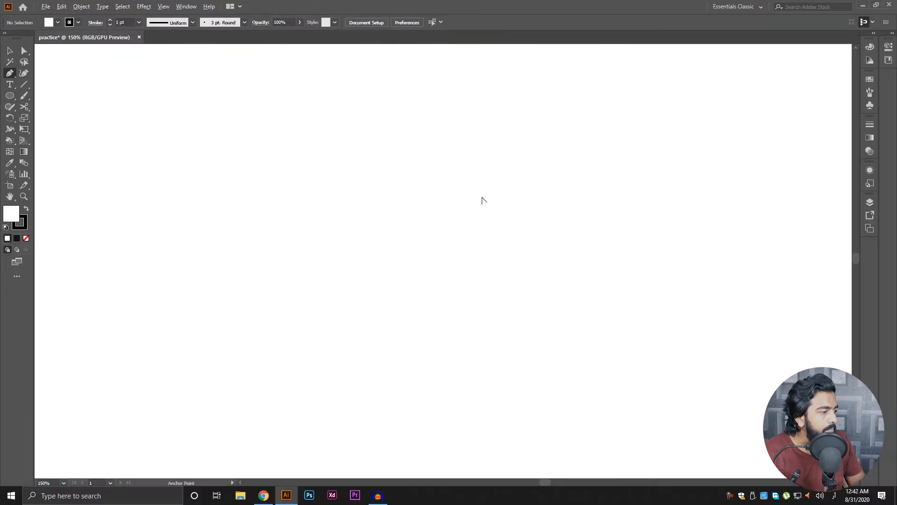
{"action": "scroll", "coordinate": [482, 197], "scroll_direction": "down", "scroll_amount": 3}
{"action": "scroll", "coordinate": [488, 218], "scroll_direction": "up", "scroll_amount": 2}
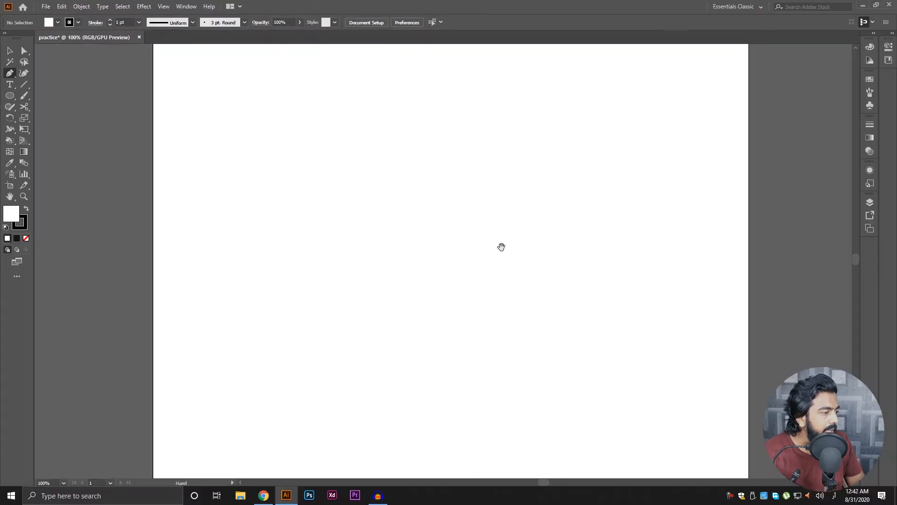
{"action": "left_click_drag", "start_coordinate": [501, 246], "coordinate": [508, 220]}
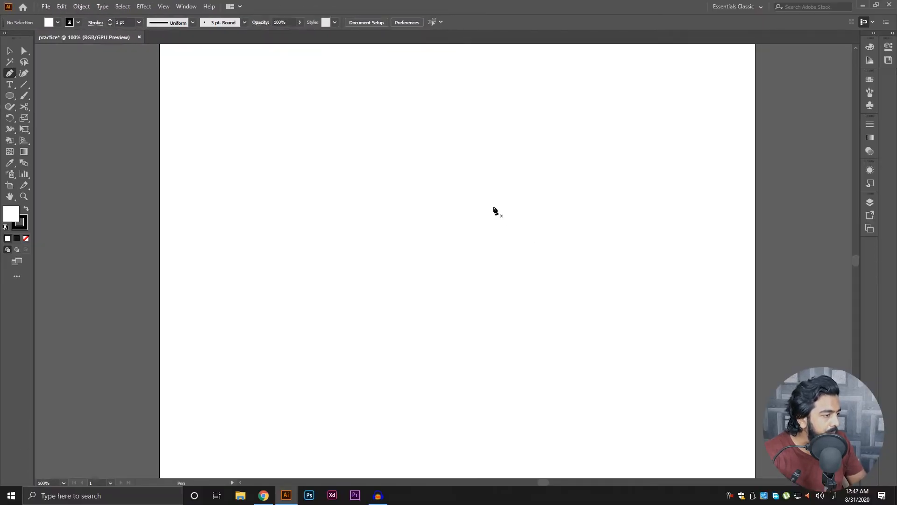
{"action": "scroll", "coordinate": [472, 189], "scroll_direction": "up", "scroll_amount": 2}
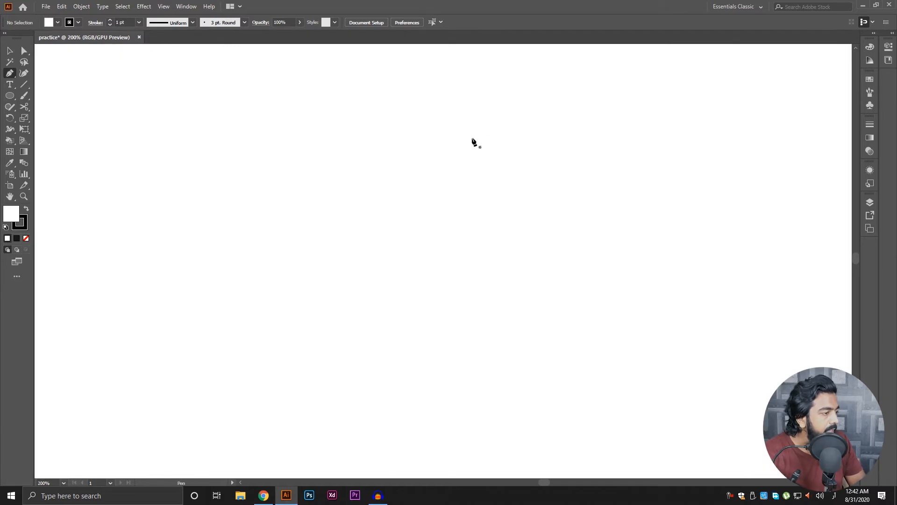
{"action": "left_click", "coordinate": [292, 153]}
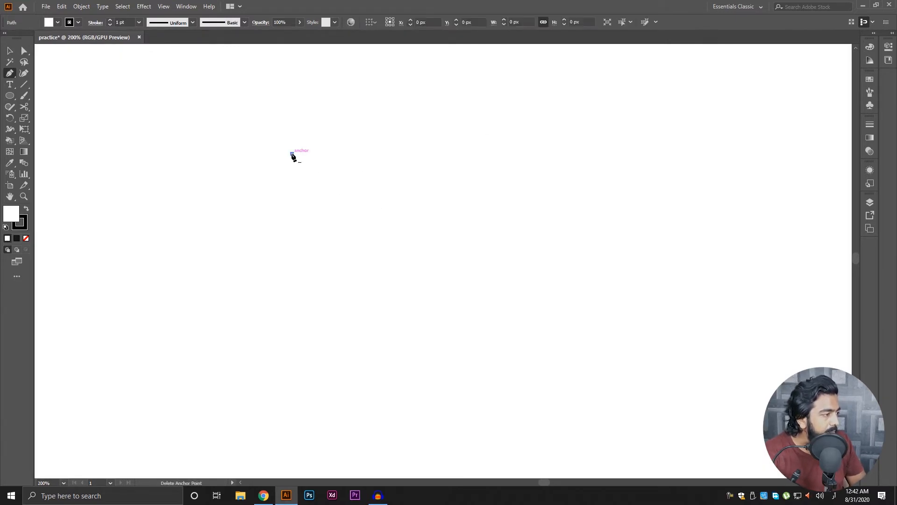
{"action": "left_click", "coordinate": [582, 148]}
{"action": "left_click", "coordinate": [386, 419]}
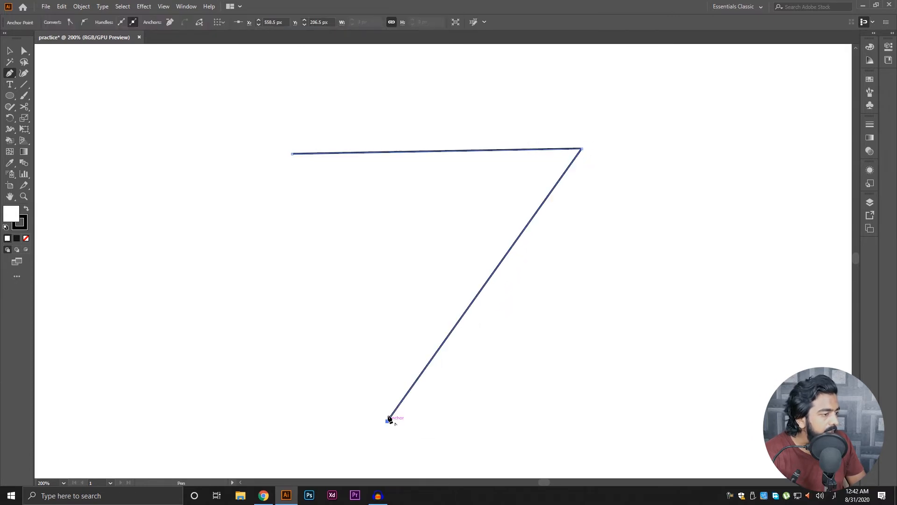
{"action": "left_click", "coordinate": [292, 153]}
- Move the triangle to the left side of the artboard and rotate it about 90° clockwise so it points left
{"action": "key", "text": "z"}
{"action": "scroll", "coordinate": [427, 149], "scroll_direction": "down", "scroll_amount": 3}
{"action": "left_click_drag", "start_coordinate": [428, 149], "coordinate": [447, 143]}
{"action": "key", "text": "v"}
{"action": "left_click", "coordinate": [550, 158]}
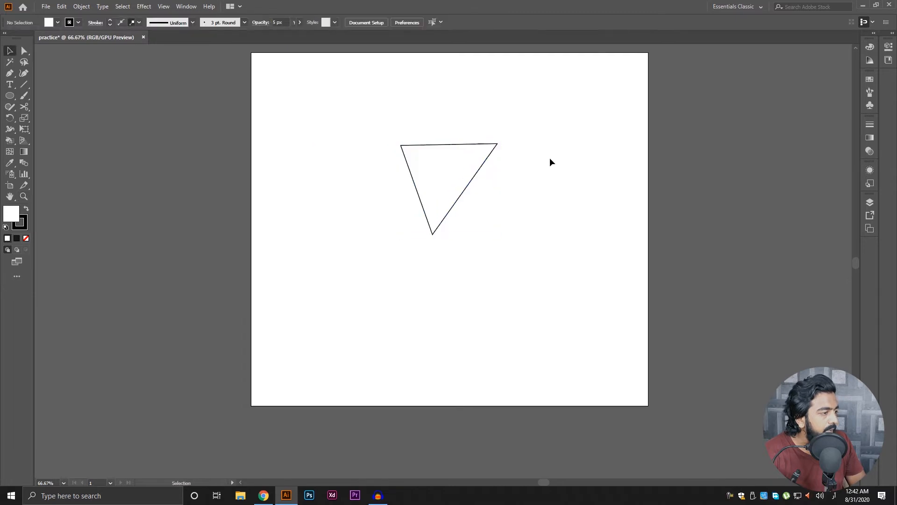
{"action": "scroll", "coordinate": [501, 131], "scroll_direction": "up", "scroll_amount": 1}
{"action": "left_click_drag", "start_coordinate": [501, 130], "coordinate": [524, 117]}
{"action": "left_click_drag", "start_coordinate": [602, 113], "coordinate": [356, 288]}
{"action": "left_click_drag", "start_coordinate": [460, 193], "coordinate": [315, 194]}
{"action": "left_click", "coordinate": [290, 108]}
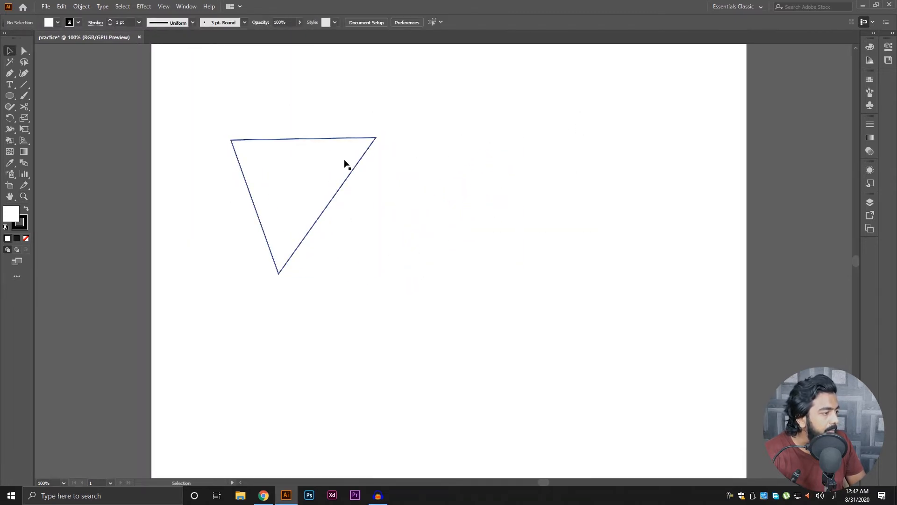
{"action": "left_click", "coordinate": [355, 169]}
{"action": "left_click_drag", "start_coordinate": [380, 134], "coordinate": [398, 314]}
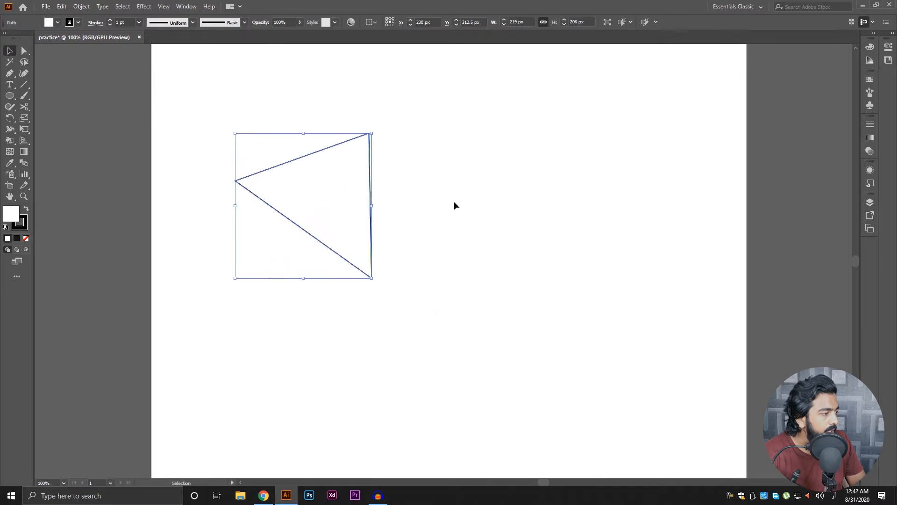
{"action": "left_click", "coordinate": [455, 204]}
- Draw a closed upright triangle with a horizontal base about 233 px long, right of the first triangle, with the Pen tool
{"action": "key", "text": "p"}
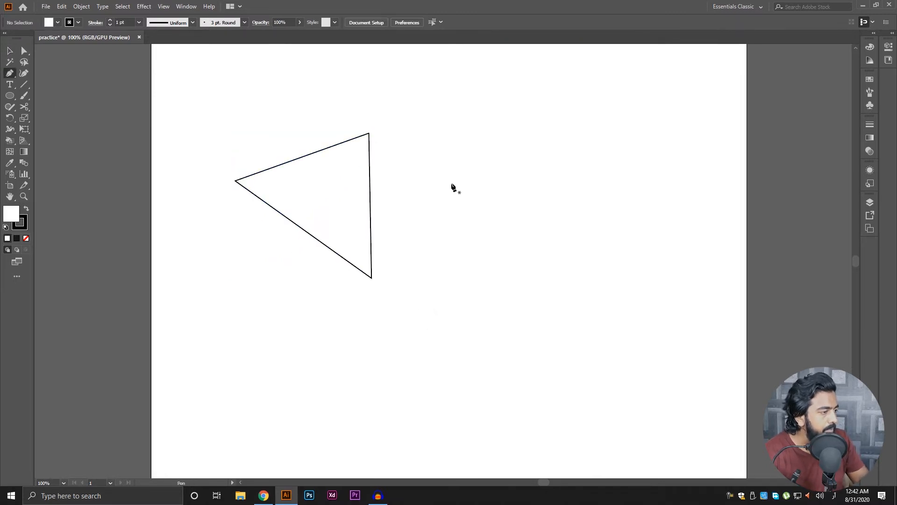
{"action": "left_click", "coordinate": [521, 139]}
{"action": "left_click", "coordinate": [449, 283]}
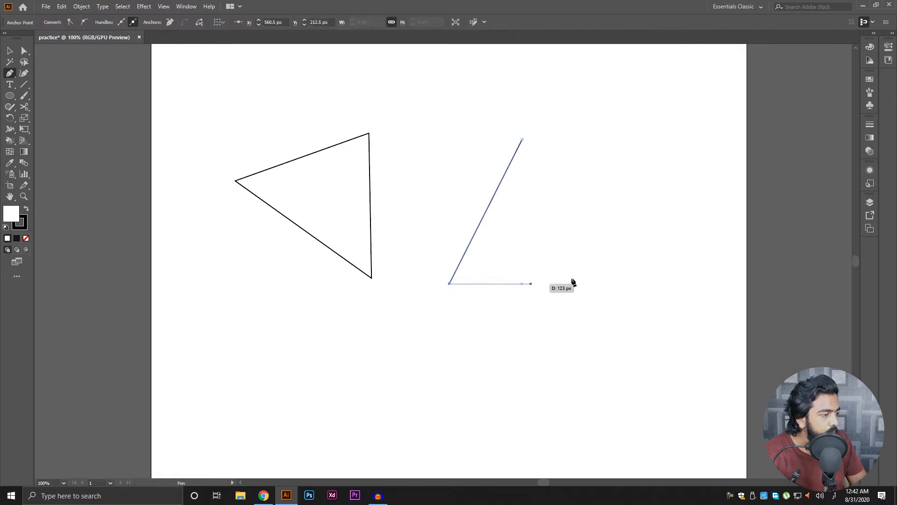
{"action": "left_click", "coordinate": [603, 282]}
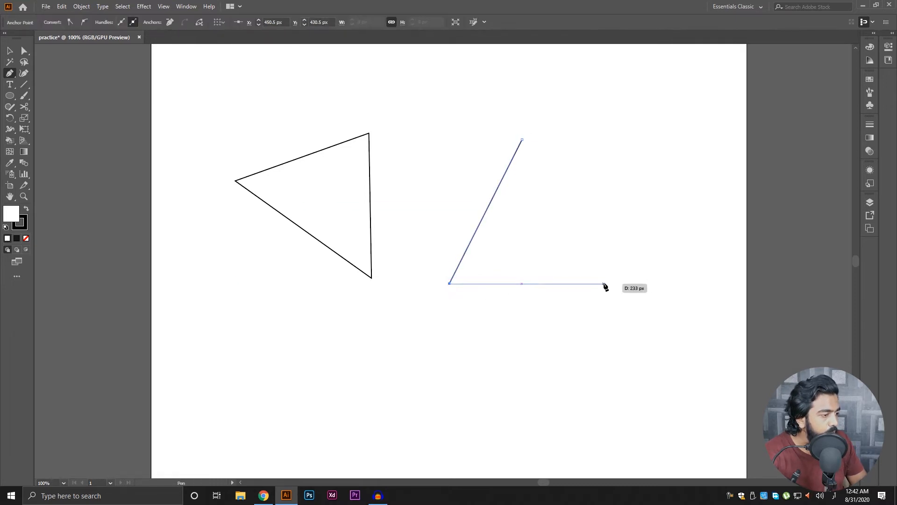
{"action": "left_click", "coordinate": [522, 139]}
{"action": "key", "text": "v"}
{"action": "left_click", "coordinate": [602, 132]}
- Select both triangles and move them left, placing the left-pointing one outside the artboard
{"action": "left_click", "coordinate": [573, 142], "text": "ctrl+alt"}
{"action": "left_click", "coordinate": [587, 140], "text": "ctrl"}
{"action": "left_click", "coordinate": [587, 141], "text": "ctrl"}
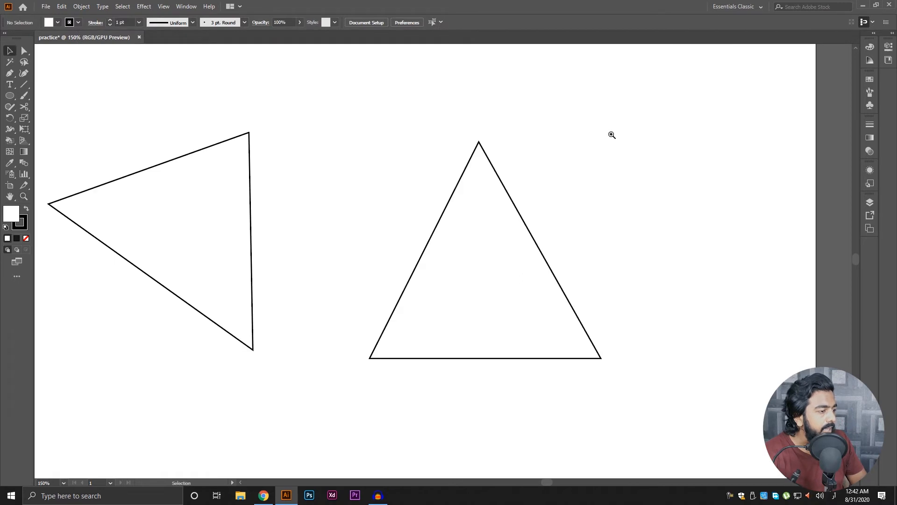
{"action": "left_click", "coordinate": [596, 159], "text": "ctrl+alt"}
{"action": "left_click", "coordinate": [596, 159], "text": "ctrl+alt"}
{"action": "left_click_drag", "start_coordinate": [610, 156], "coordinate": [631, 161]}
{"action": "left_click_drag", "start_coordinate": [654, 142], "coordinate": [421, 293]}
{"action": "left_click_drag", "start_coordinate": [638, 120], "coordinate": [819, 117]}
{"action": "left_click_drag", "start_coordinate": [680, 247], "coordinate": [376, 228]}
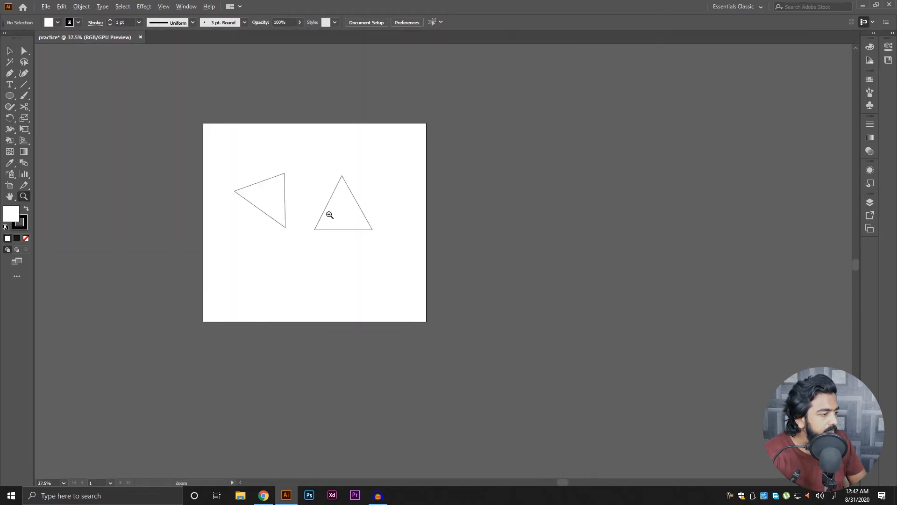
{"action": "scroll", "coordinate": [330, 215], "scroll_direction": "up", "scroll_amount": 3}
{"action": "left_click_drag", "start_coordinate": [314, 216], "coordinate": [530, 250]}
{"action": "left_click_drag", "start_coordinate": [704, 141], "coordinate": [337, 293]}
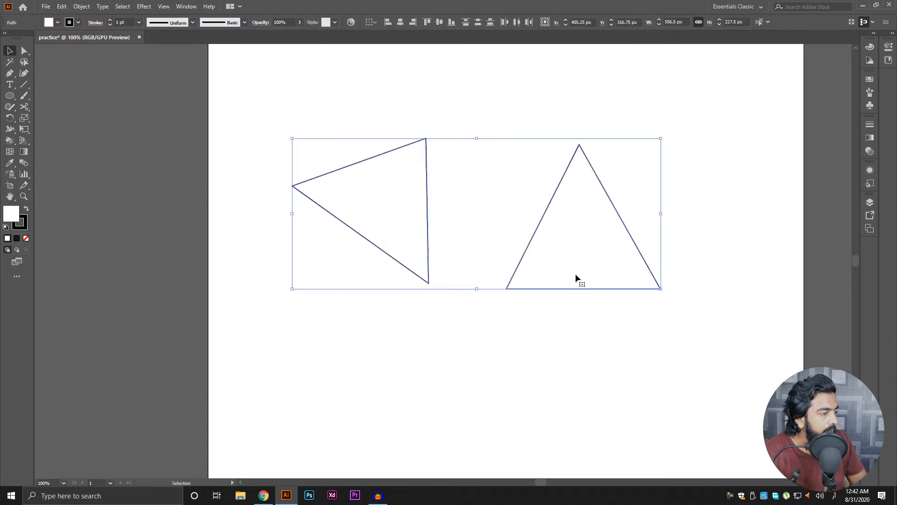
{"action": "left_click_drag", "start_coordinate": [577, 278], "coordinate": [341, 255]}
{"action": "left_click", "coordinate": [503, 251]}
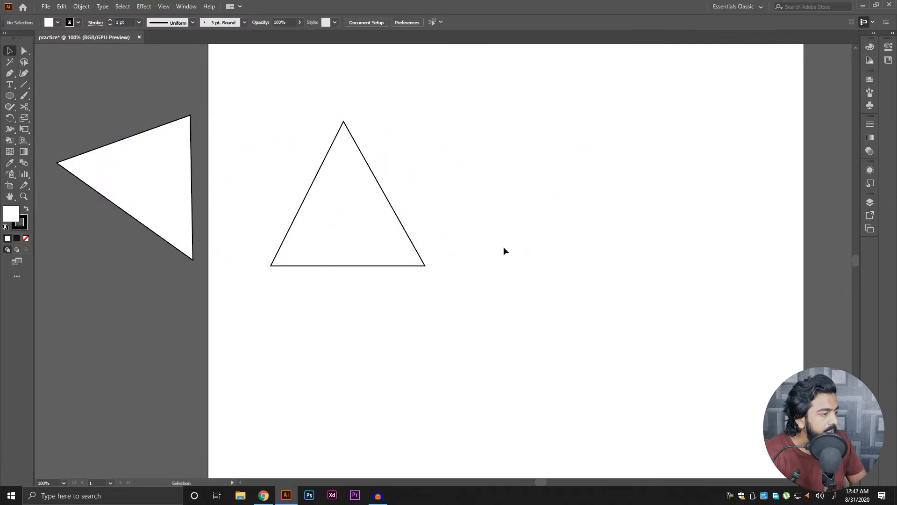
- Draw a closed, wide upright triangle with a horizontal base using the Pen tool, to the right of the existing upright triangle
{"action": "left_click", "coordinate": [10, 72]}
{"action": "left_click", "coordinate": [478, 142]}
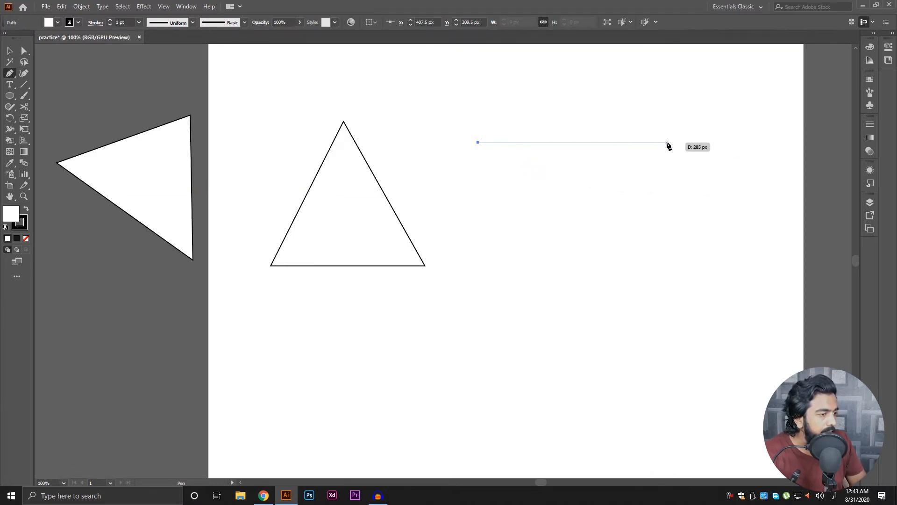
{"action": "left_click", "coordinate": [628, 293]}
{"action": "left_click", "coordinate": [336, 293]}
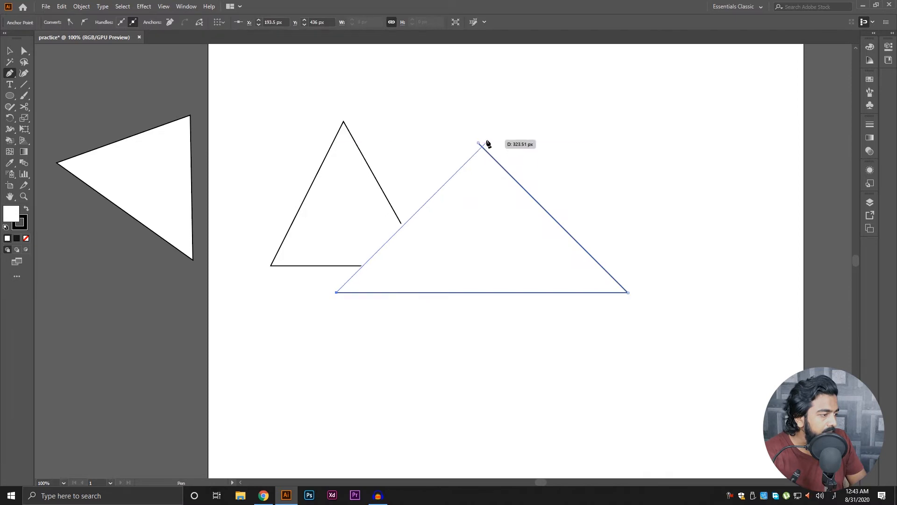
{"action": "left_click", "coordinate": [482, 146]}
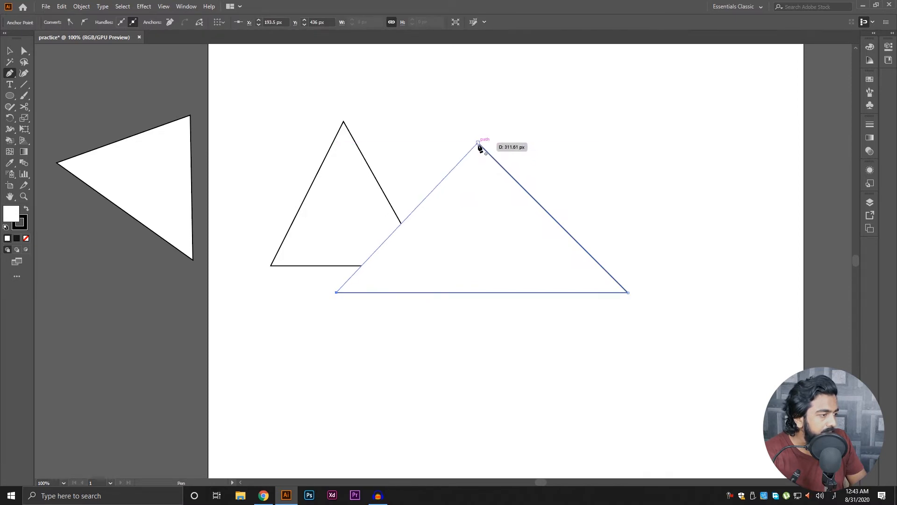
- Move the wide triangle right so it no longer overlaps the smaller upright triangle, then deselect it
{"action": "key", "text": "v"}
{"action": "left_click_drag", "start_coordinate": [537, 208], "coordinate": [657, 198]}
{"action": "left_click", "coordinate": [689, 138]}
- Delete the left-pointing triangle outside the artboard and the narrow upright triangle, leaving only the wide one
{"action": "key", "text": "ctrl+minus"}
{"action": "key", "text": "z"}
{"action": "left_click", "coordinate": [673, 134], "text": "alt"}
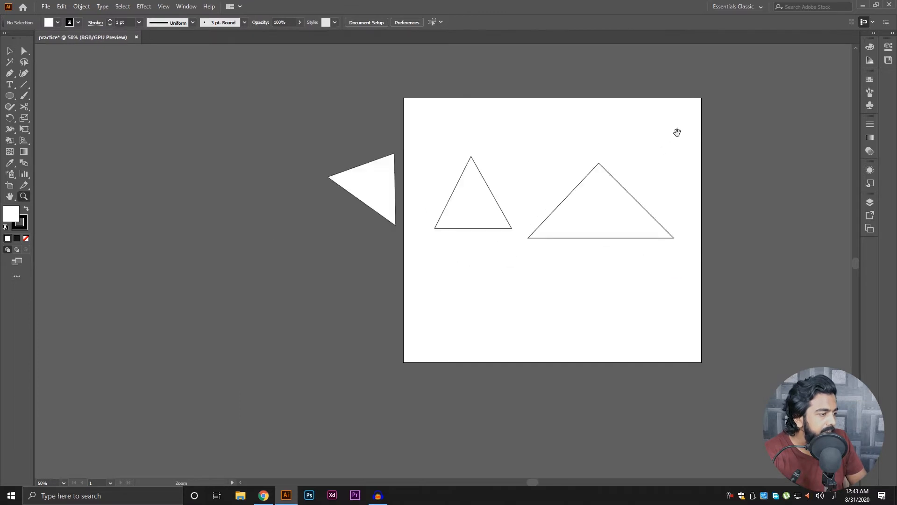
{"action": "left_click", "coordinate": [649, 152]}
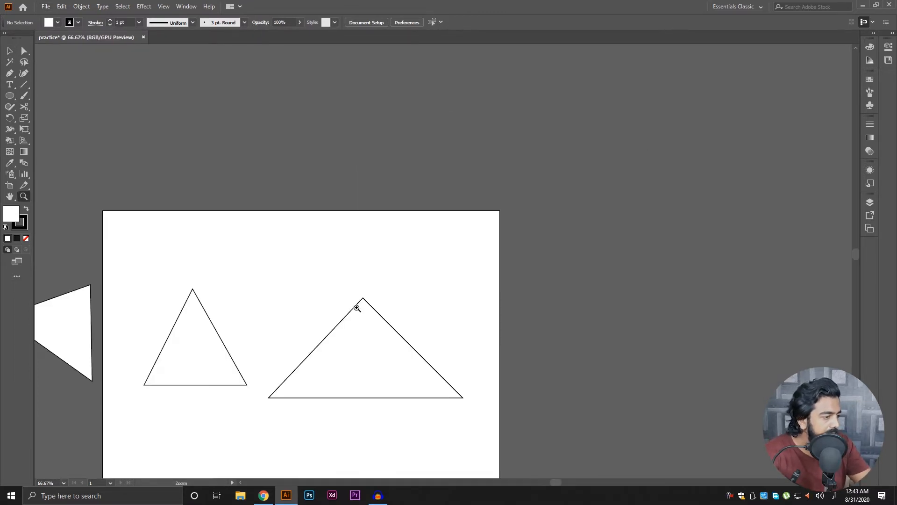
{"action": "key", "text": "v"}
{"action": "left_click_drag", "start_coordinate": [422, 154], "coordinate": [184, 243]}
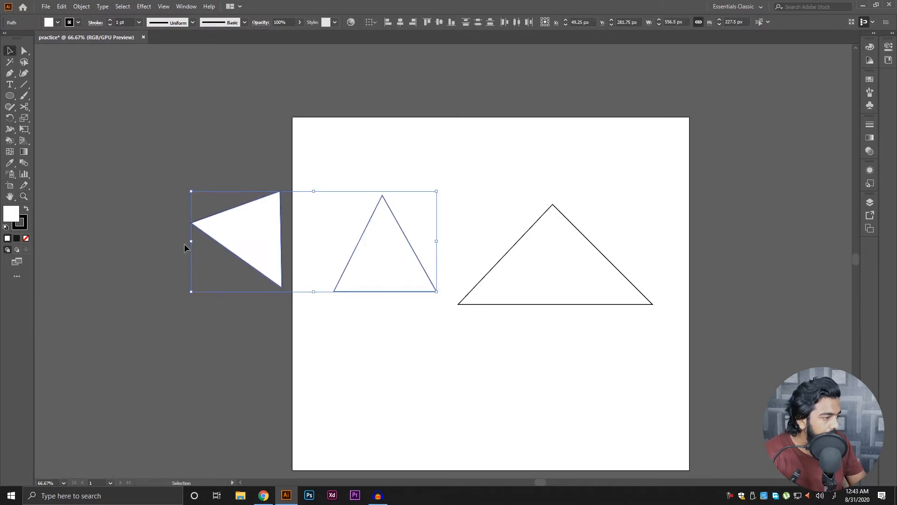
{"action": "key", "text": "Delete"}
- Select the remaining triangle and examine how the Pen tool cursor behaves over its apex anchor and left edge
{"action": "key", "text": "ctrl+plus"}
{"action": "key", "text": "ctrl+plus"}
{"action": "left_click_drag", "start_coordinate": [478, 232], "coordinate": [782, 211]}
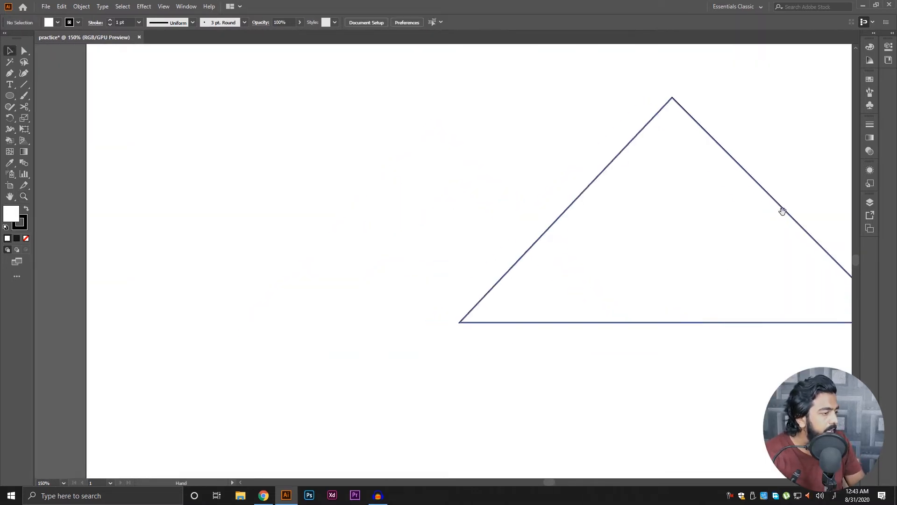
{"action": "left_click_drag", "start_coordinate": [725, 236], "coordinate": [499, 248]}
{"action": "key", "text": "ctrl+1"}
{"action": "left_click", "coordinate": [585, 154]}
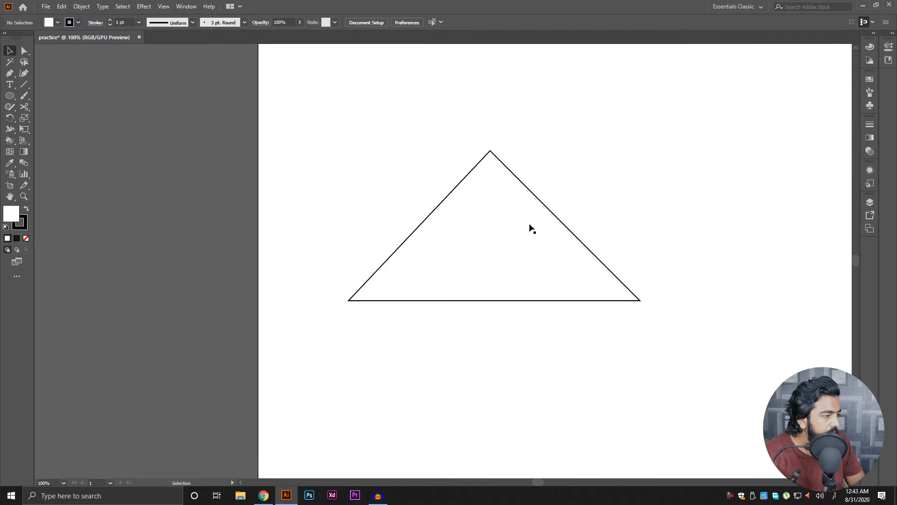
{"action": "left_click", "coordinate": [529, 228]}
{"action": "key", "text": "p"}
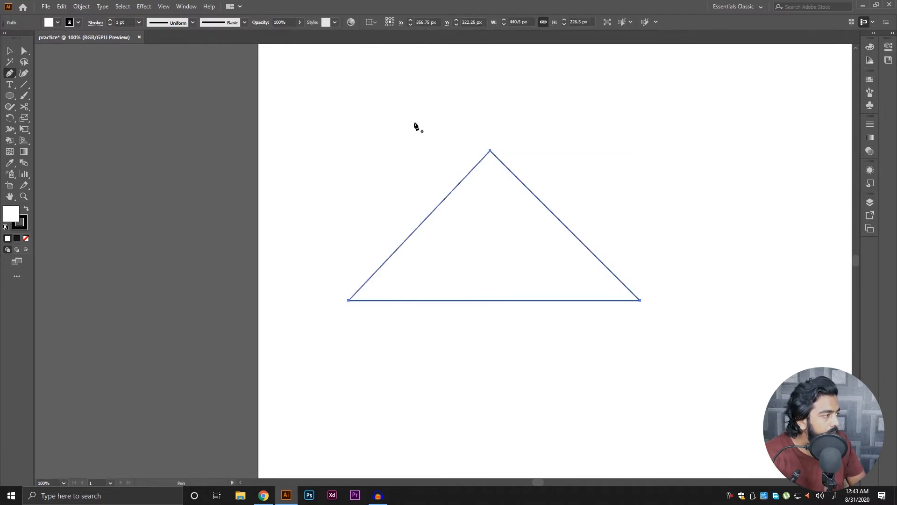
{"action": "key", "text": "ctrl+plus"}
{"action": "key", "text": "ctrl+plus"}
{"action": "key", "text": "ctrl+plus"}
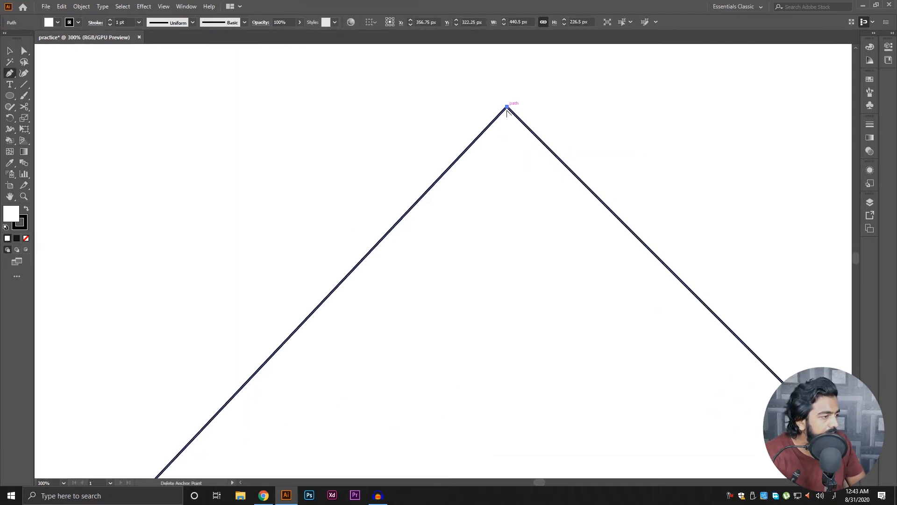
{"action": "key", "text": "ctrl+minus"}
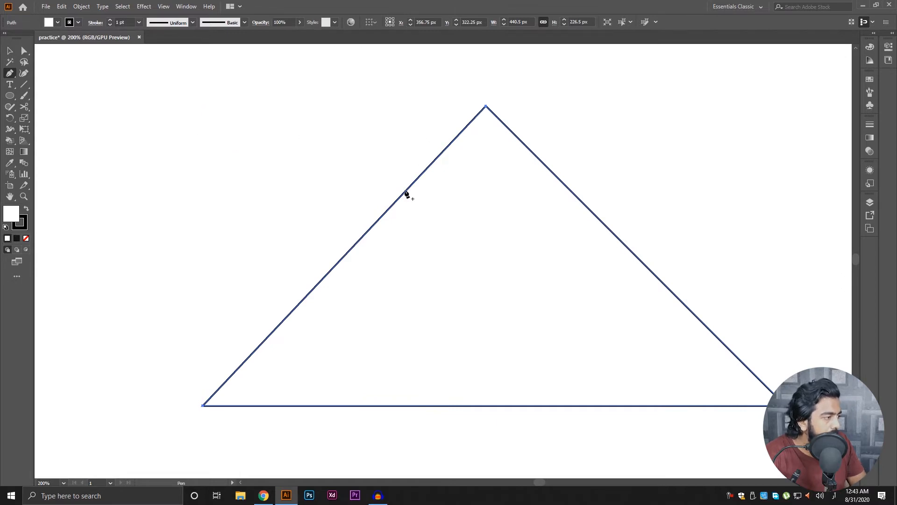
- Add an anchor point near the middle of the triangle's left edge with the Pen tool
{"action": "key", "text": "v"}
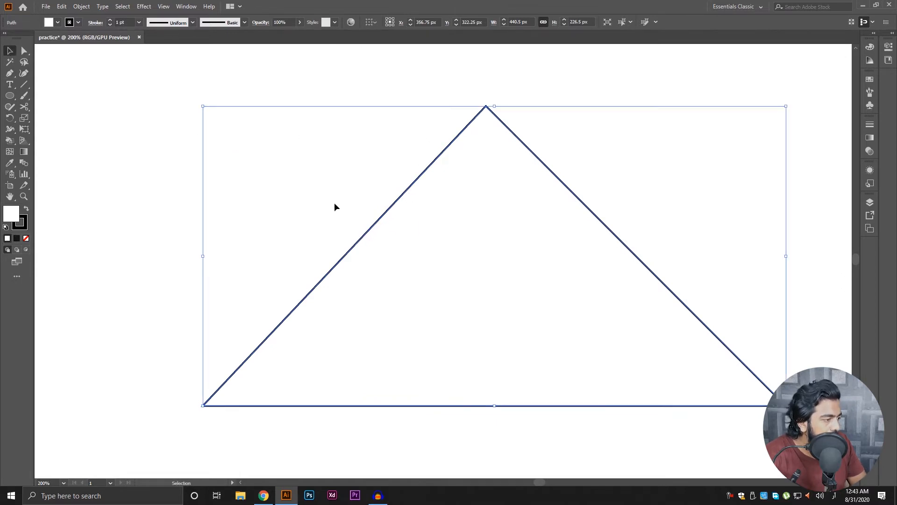
{"action": "left_click", "coordinate": [334, 210]}
{"action": "left_click", "coordinate": [533, 324]}
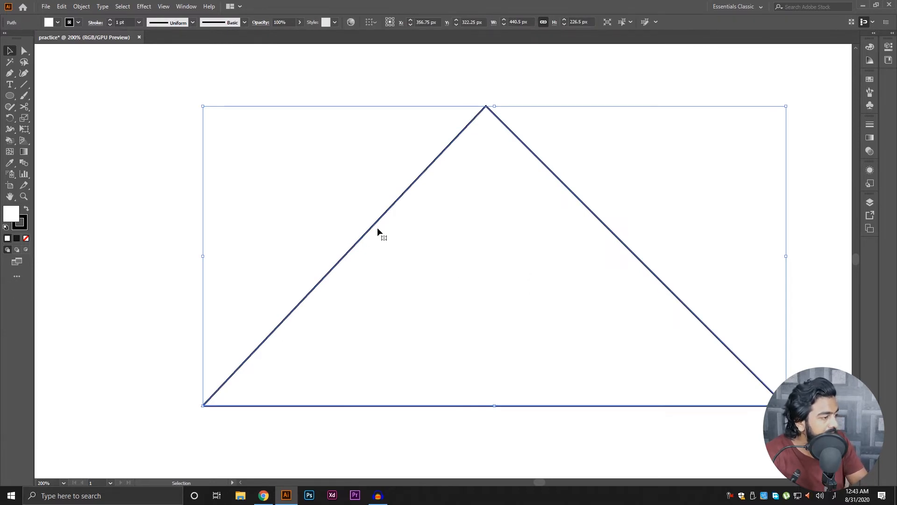
{"action": "key", "text": "p"}
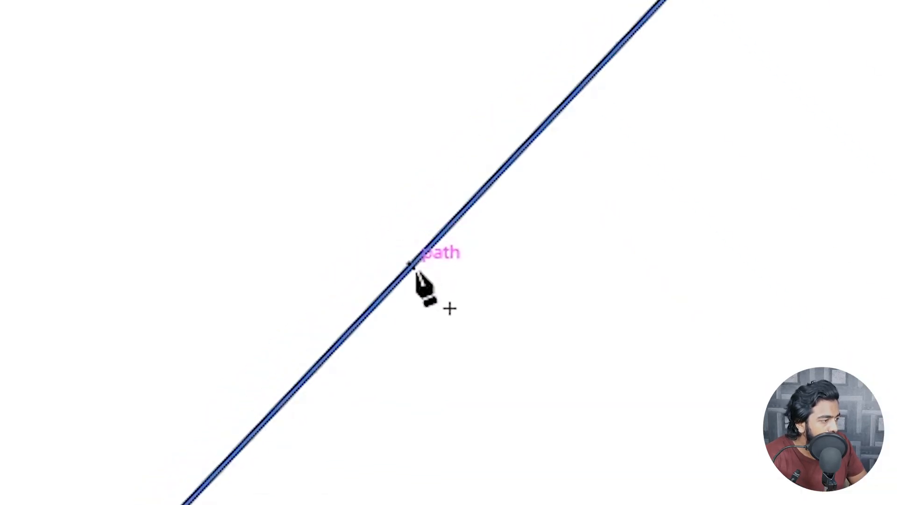
{"action": "left_click", "coordinate": [410, 265]}
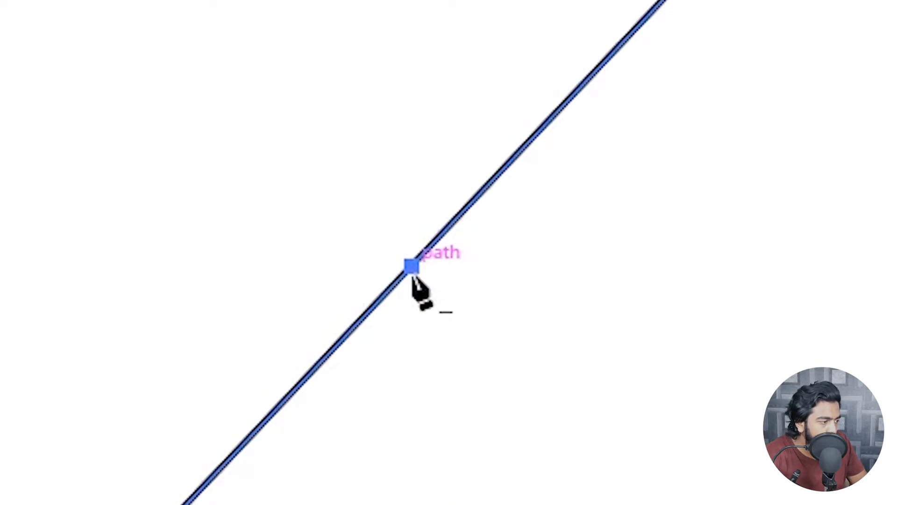
- Pull the new anchor point up and outward with the Direct Selection tool, reshaping the triangle into a four-sided shape
{"action": "key", "text": "a"}
{"action": "mouse_move", "coordinate": [322, 232]}
{"action": "left_mouse_down"}
{"action": "mouse_move", "coordinate": [377, 260]}
{"action": "mouse_move", "coordinate": [210, 136]}
{"action": "left_mouse_up"}
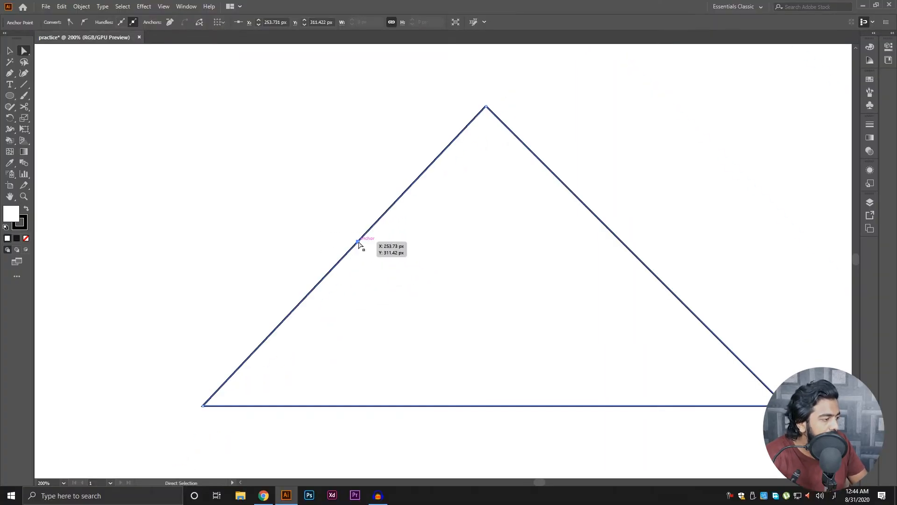
{"action": "left_click", "coordinate": [136, 208]}
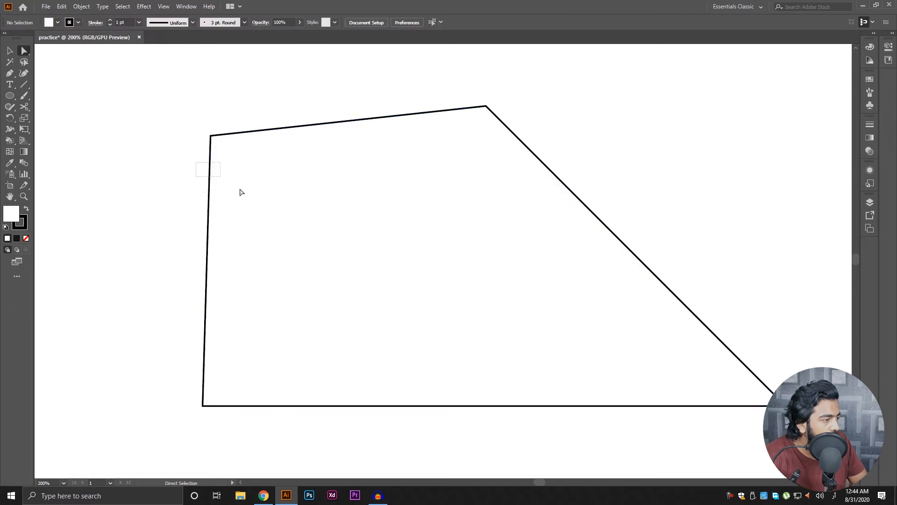
- Delete the added upper-left anchor point with the Pen tool, restoring the triangle, and deselect the shape
{"action": "key", "text": "v"}
{"action": "left_click", "coordinate": [332, 262]}
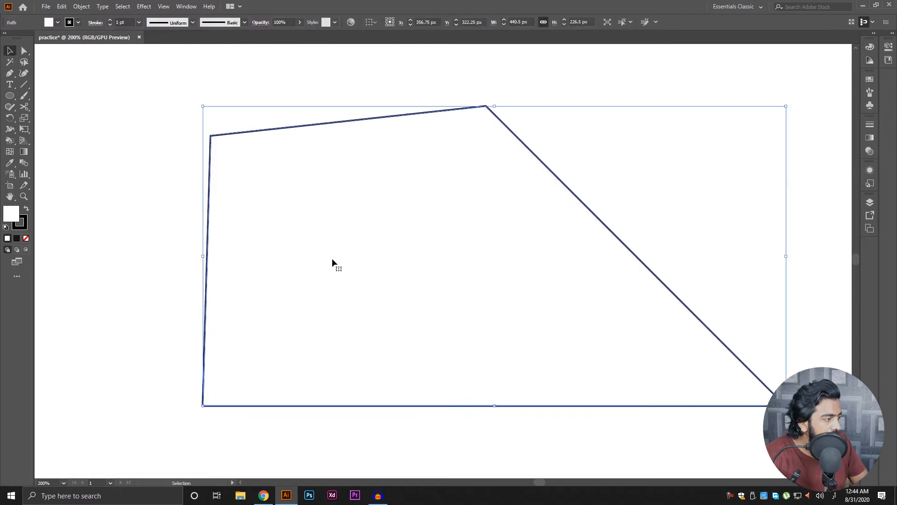
{"action": "key", "text": "p"}
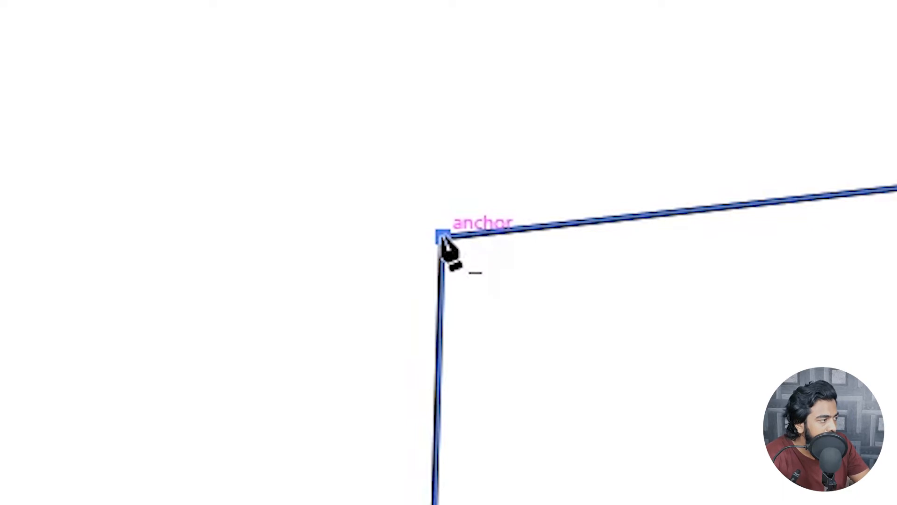
{"action": "left_click", "coordinate": [443, 236]}
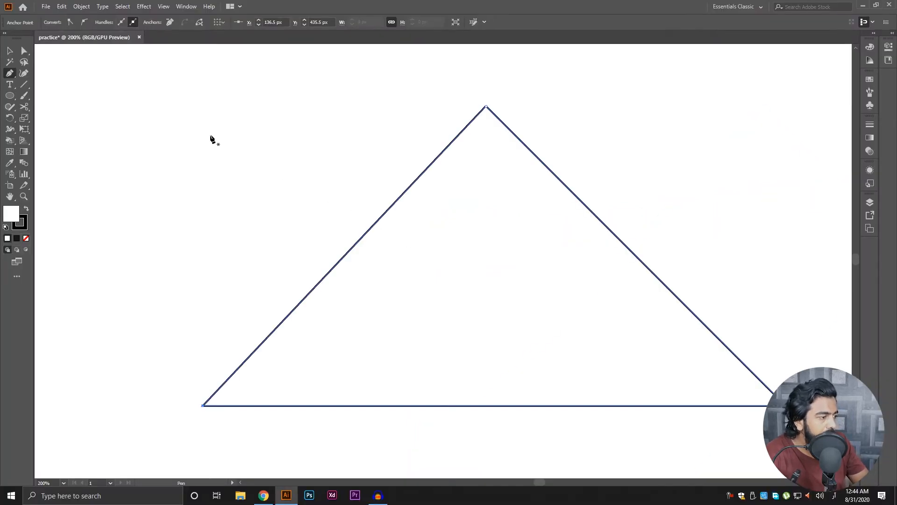
{"action": "key", "text": "v"}
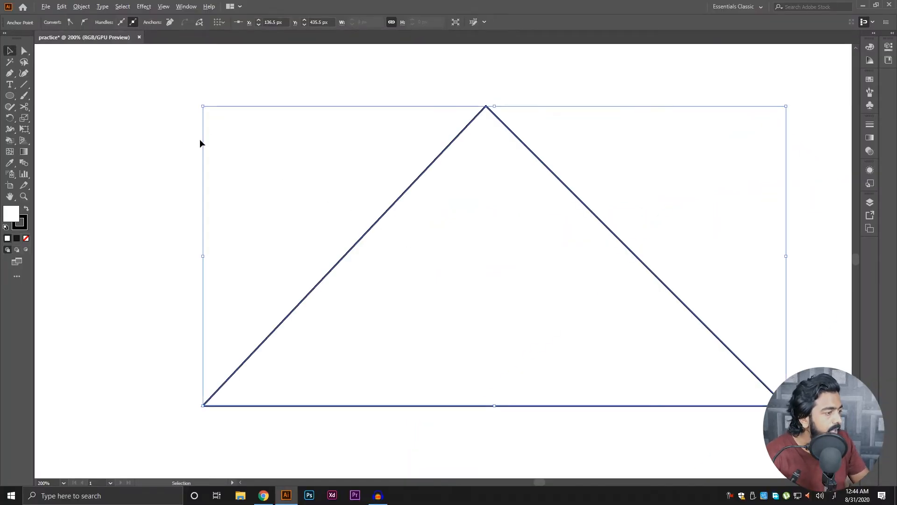
{"action": "key", "text": "ctrl+minus"}
{"action": "left_click", "coordinate": [316, 156]}
{"action": "key", "text": "ctrl+minus"}
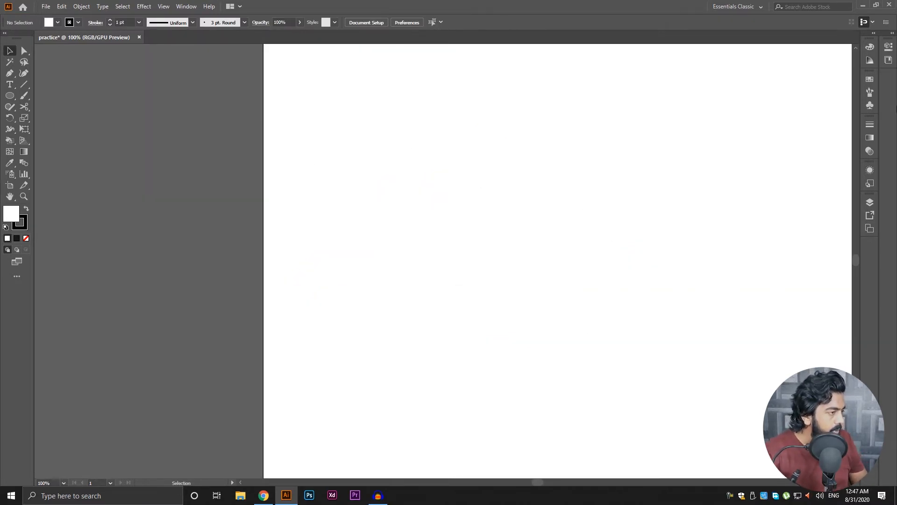
- Draw a large circle in the lower middle of the empty artboard with the Ellipse tool
{"action": "scroll", "coordinate": [539, 237], "scroll_direction": "down", "scroll_amount": 2}
{"action": "left_click_drag", "start_coordinate": [638, 208], "coordinate": [407, 176]}
{"action": "scroll", "coordinate": [330, 204], "scroll_direction": "up", "scroll_amount": 2}
{"action": "left_click_drag", "start_coordinate": [331, 204], "coordinate": [412, 194]}
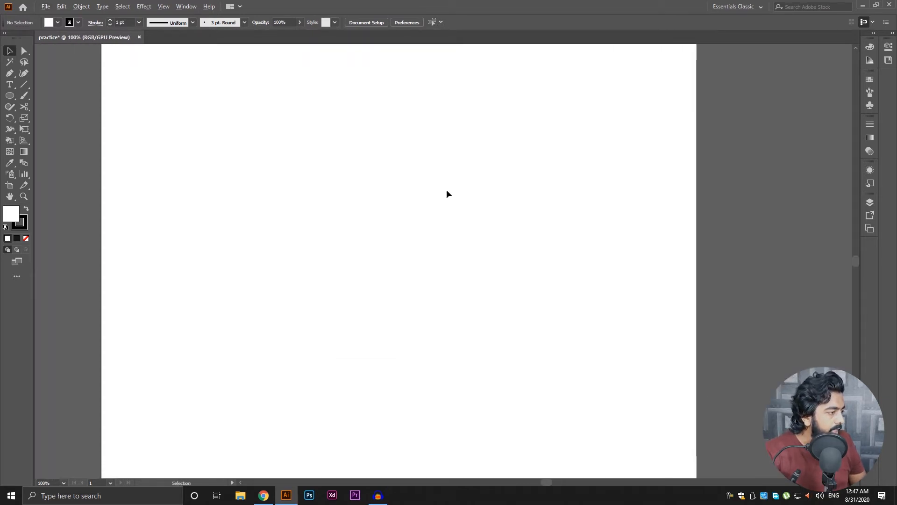
{"action": "scroll", "coordinate": [447, 190], "scroll_direction": "down", "scroll_amount": 2}
{"action": "left_click_drag", "start_coordinate": [492, 198], "coordinate": [481, 227]}
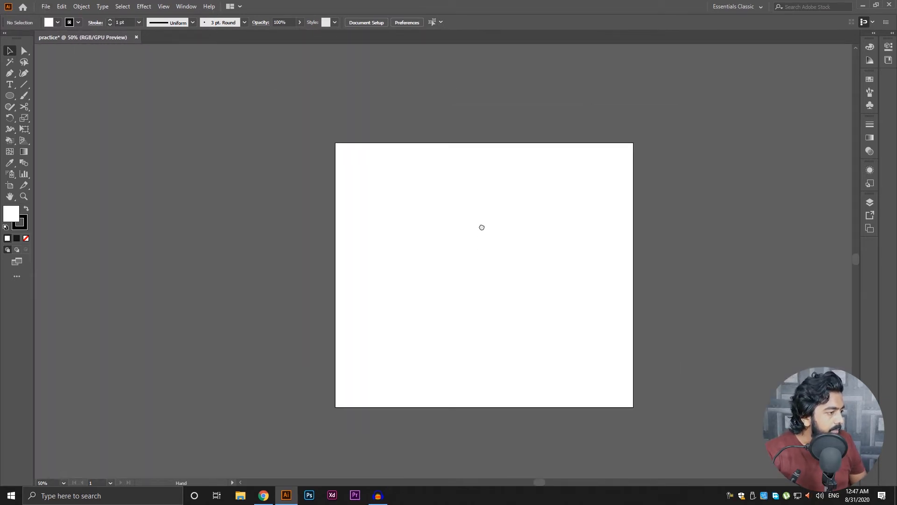
{"action": "left_click", "coordinate": [9, 95]}
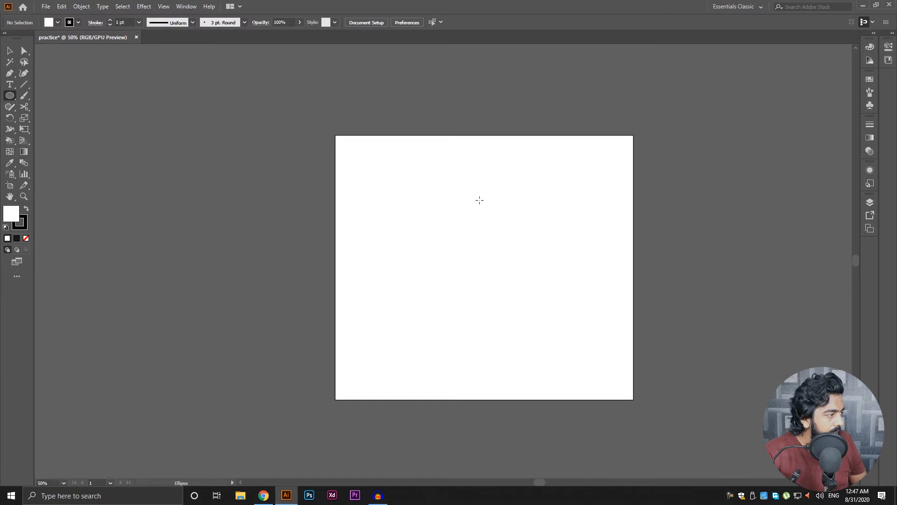
{"action": "scroll", "coordinate": [478, 198], "scroll_direction": "up", "scroll_amount": 1}
{"action": "left_click_drag", "start_coordinate": [445, 263], "coordinate": [523, 343]}
- Draw a smaller circle overlapping the large circle's upper right and duplicate it horizontally onto the upper left
{"action": "left_click_drag", "start_coordinate": [498, 203], "coordinate": [537, 241]}
{"action": "key", "text": "v"}
{"action": "left_click_drag", "start_coordinate": [502, 208], "coordinate": [398, 211]}
- Select all three circles and merge them into one bear-head shape with the Shape Builder tool
{"action": "mouse_move", "coordinate": [597, 136]}
{"action": "left_mouse_down"}
{"action": "mouse_move", "coordinate": [330, 385]}
{"action": "mouse_move", "coordinate": [244, 351]}
{"action": "left_mouse_up"}
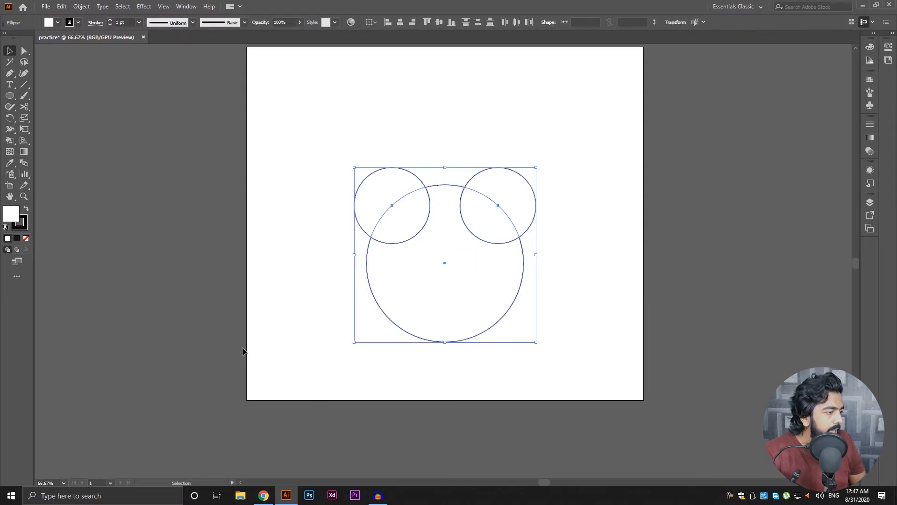
{"action": "left_click", "coordinate": [242, 351]}
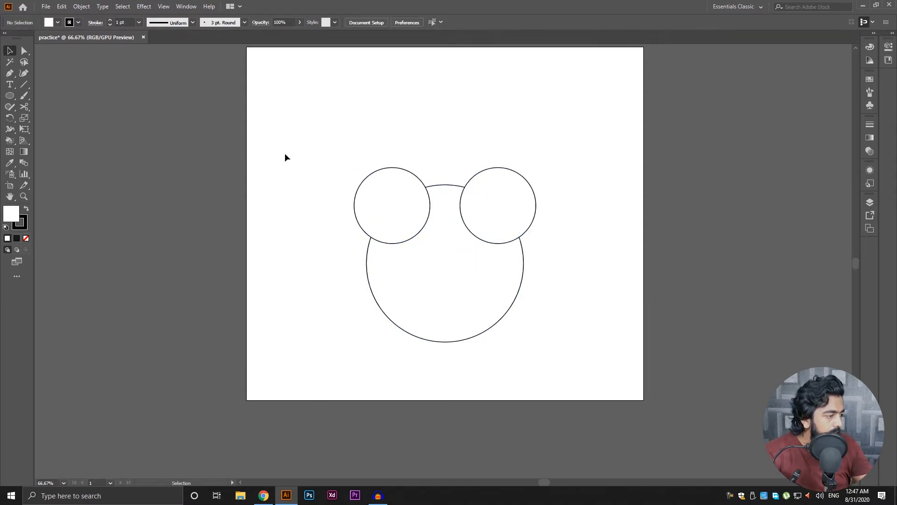
{"action": "left_click_drag", "start_coordinate": [286, 155], "coordinate": [597, 400]}
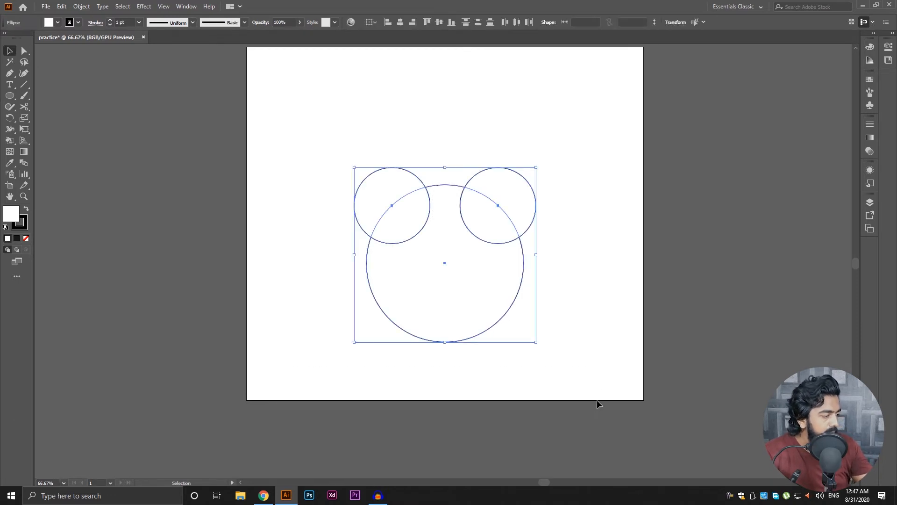
{"action": "left_click", "coordinate": [613, 277]}
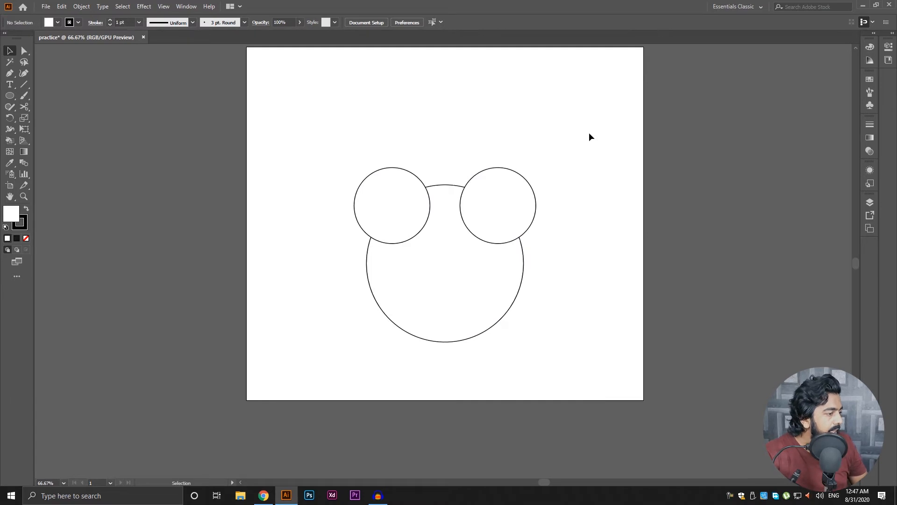
{"action": "left_click_drag", "start_coordinate": [583, 108], "coordinate": [295, 385]}
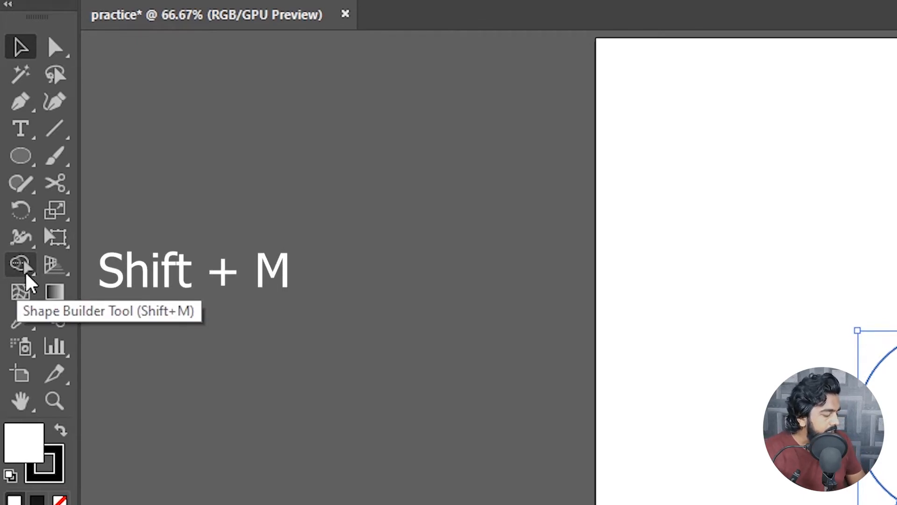
{"action": "left_click", "coordinate": [27, 278]}
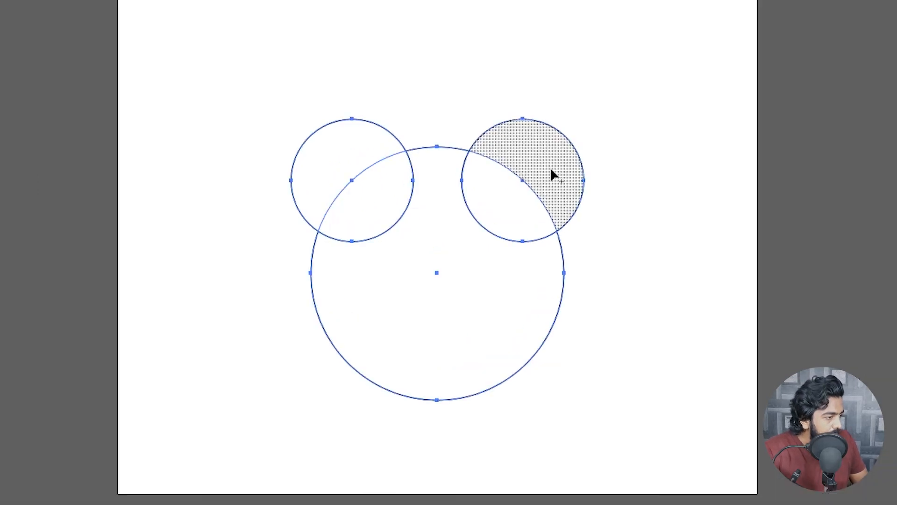
{"action": "mouse_move", "coordinate": [515, 200]}
{"action": "left_mouse_down"}
{"action": "mouse_move", "coordinate": [441, 255]}
{"action": "mouse_move", "coordinate": [294, 115]}
{"action": "left_mouse_up"}
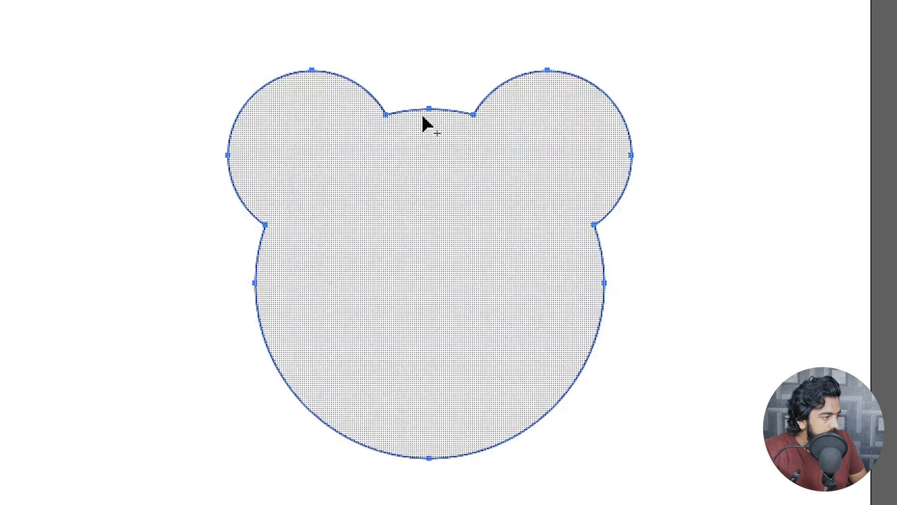
- Select the merged bear-head shape, move it around the artboard, and undo the last move
{"action": "key", "text": "v"}
{"action": "left_click_drag", "start_coordinate": [779, 21], "coordinate": [1, 477]}
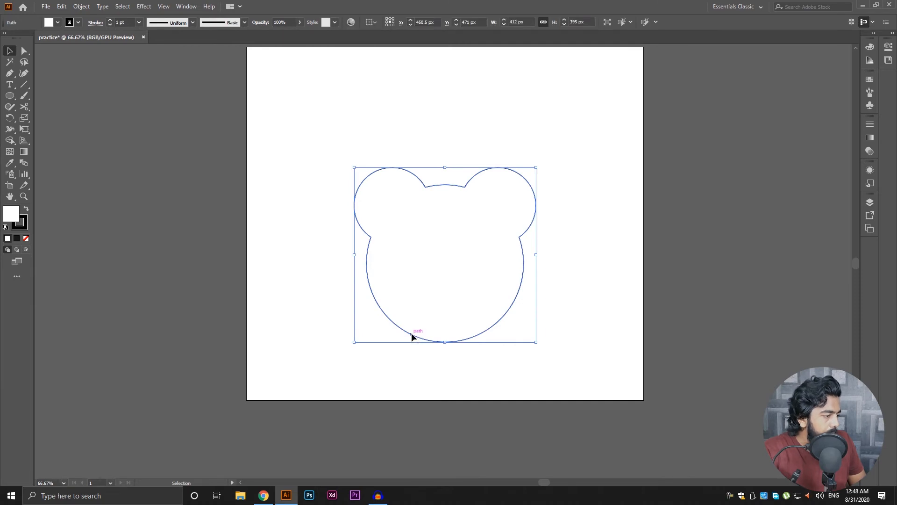
{"action": "left_click_drag", "start_coordinate": [411, 333], "coordinate": [414, 306]}
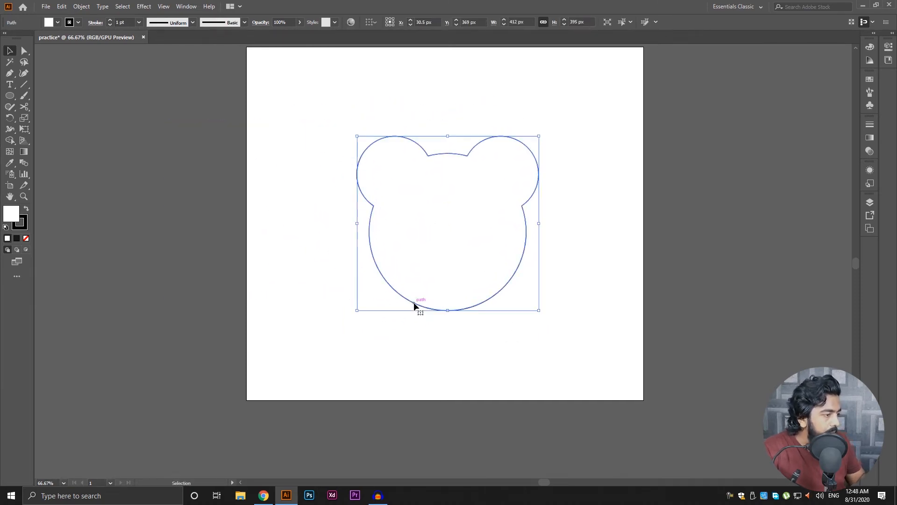
{"action": "key", "text": "a"}
{"action": "key", "text": "ctrl+z"}
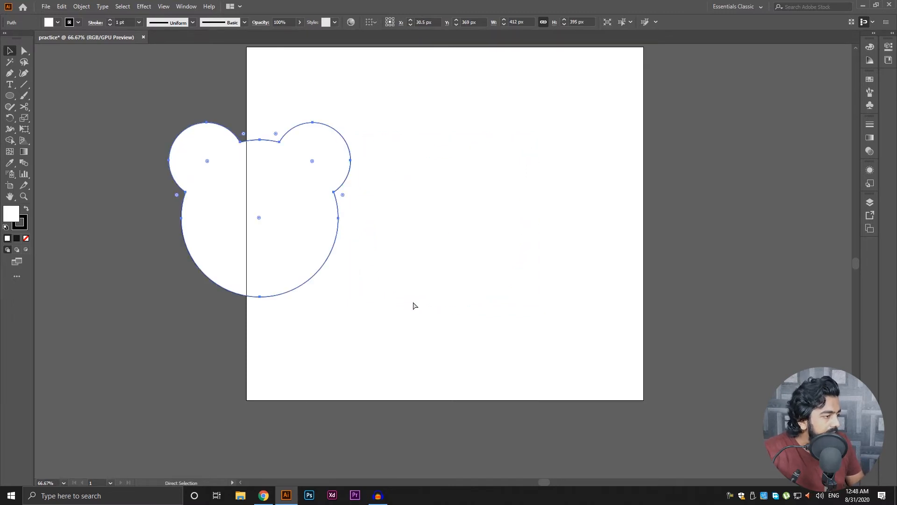
- Undo the move and the merge of the bear-head shape to restore the three separate circles
{"action": "key", "text": "ctrl+z"}
{"action": "key", "text": "ctrl+z"}
{"action": "key", "text": "v"}
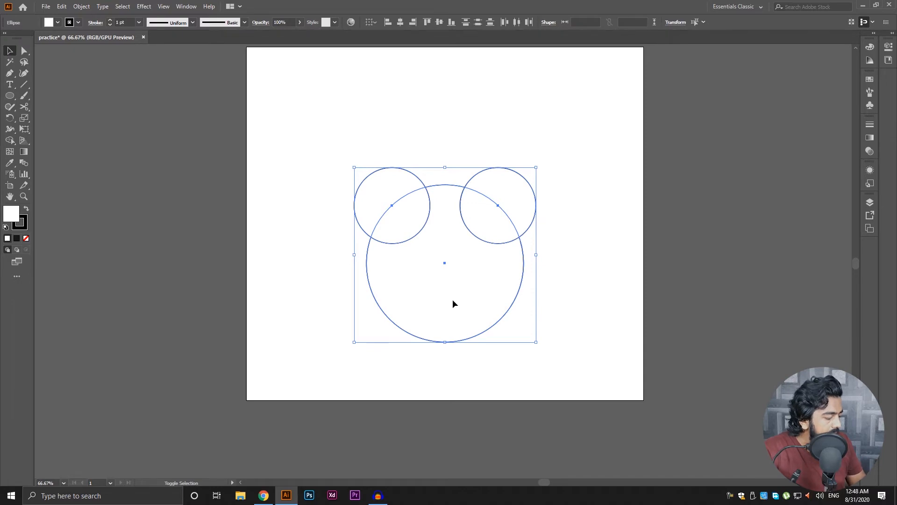
- Subtract both small circles, including their overlaps, from the large circle with the Shape Builder tool and deselect the result
{"action": "key", "text": "shift+m"}
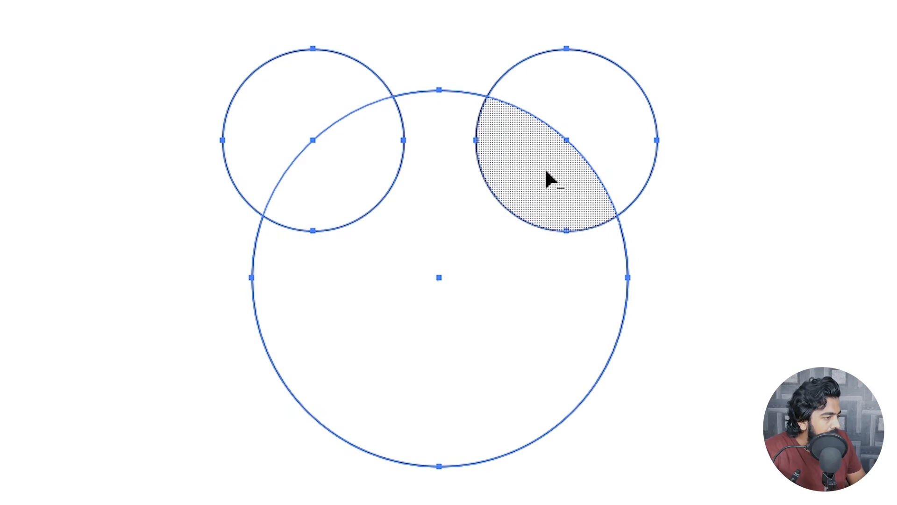
{"action": "left_click", "coordinate": [546, 172]}
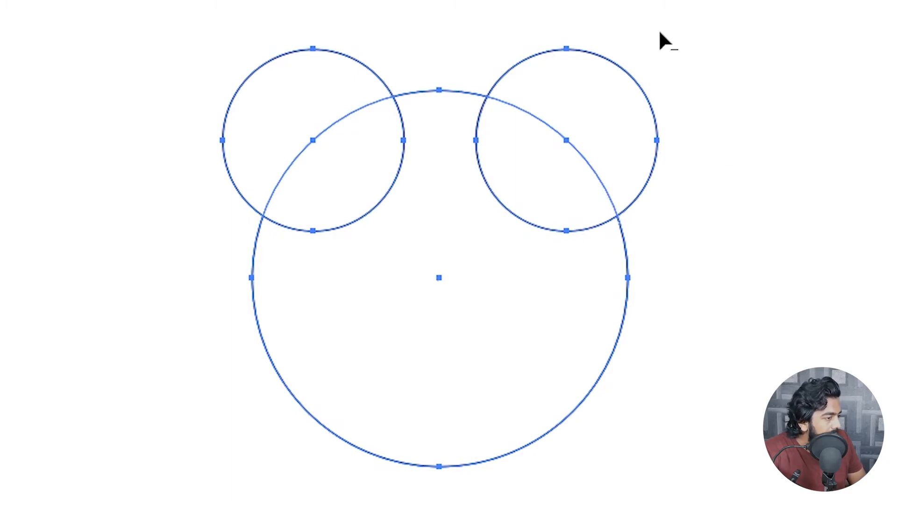
{"action": "left_click_drag", "start_coordinate": [659, 33], "coordinate": [542, 176]}
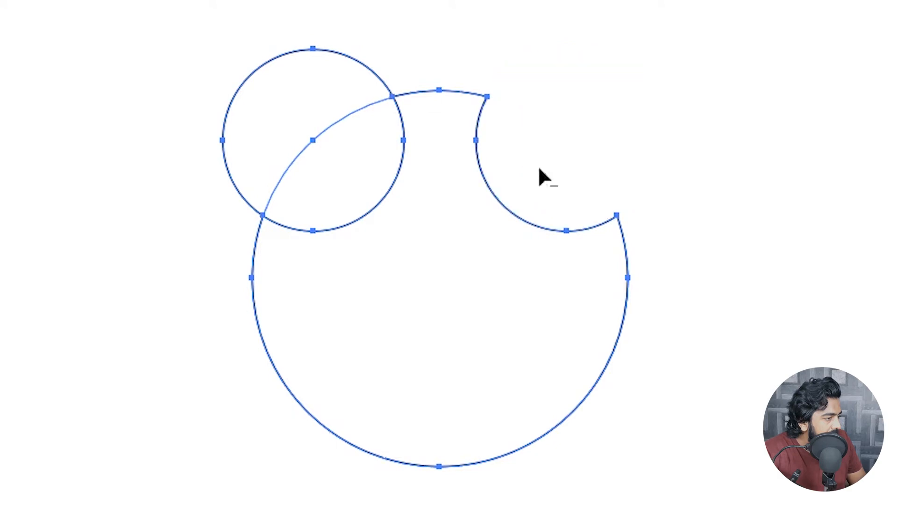
{"action": "mouse_move", "coordinate": [112, 7]}
{"action": "left_mouse_down"}
{"action": "mouse_move", "coordinate": [191, 88]}
{"action": "mouse_move", "coordinate": [345, 184]}
{"action": "mouse_move", "coordinate": [365, 182]}
{"action": "left_mouse_up"}
{"action": "key", "text": "v"}
{"action": "left_click", "coordinate": [687, 46]}
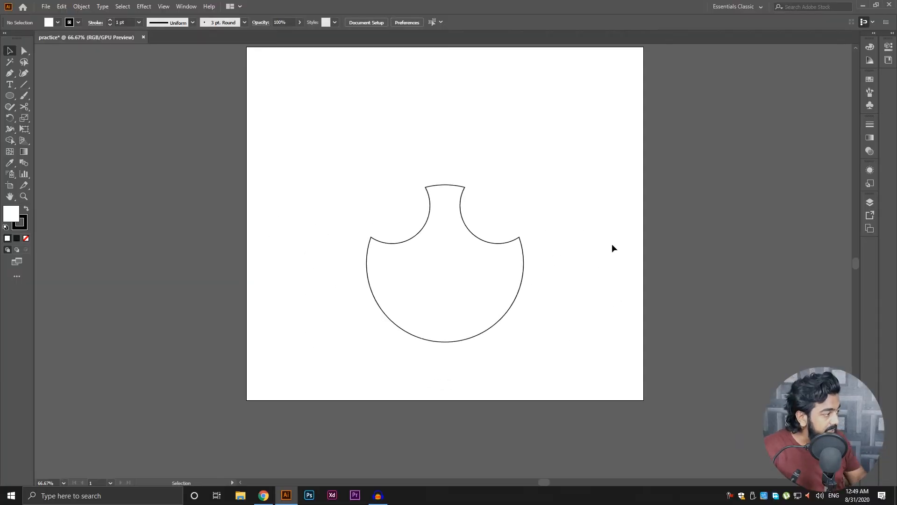
- Select and delete the cut-out circle shape to empty the artboard
{"action": "left_click_drag", "start_coordinate": [584, 108], "coordinate": [348, 387]}
{"action": "key", "text": "Delete"}
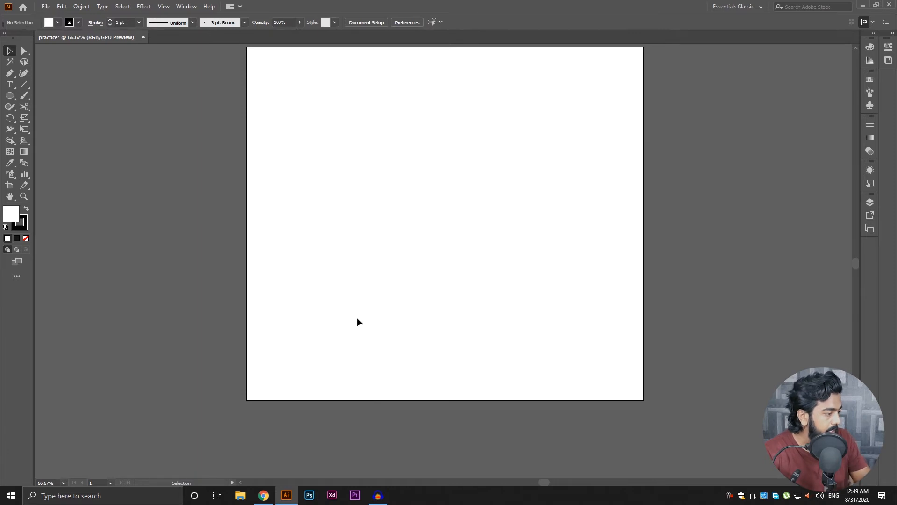
{"action": "left_click_drag", "start_coordinate": [398, 163], "coordinate": [385, 199]}
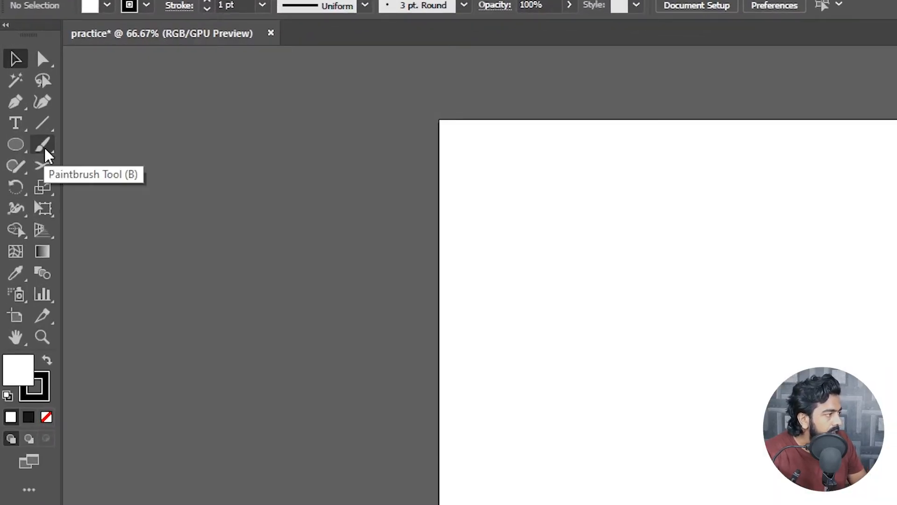
- Sketch a computer monitor with the Paintbrush tool: an outer frame, an inner screen outline, a short neck and a base
{"action": "left_click_drag", "start_coordinate": [44, 147], "coordinate": [78, 146]}
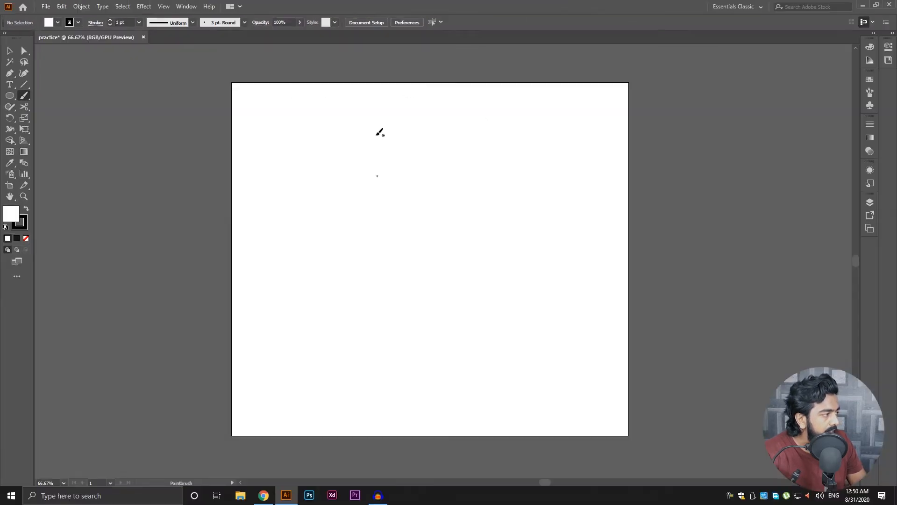
{"action": "key", "text": "ctrl+plus"}
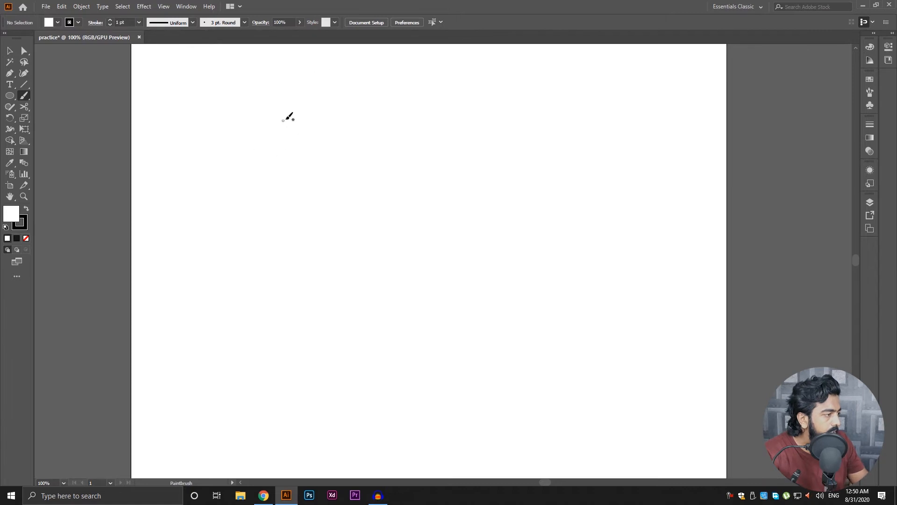
{"action": "mouse_move", "coordinate": [305, 154]}
{"action": "left_mouse_down"}
{"action": "mouse_move", "coordinate": [470, 154]}
{"action": "mouse_move", "coordinate": [463, 292]}
{"action": "mouse_move", "coordinate": [289, 285]}
{"action": "mouse_move", "coordinate": [287, 213]}
{"action": "mouse_move", "coordinate": [287, 153]}
{"action": "mouse_move", "coordinate": [462, 158]}
{"action": "mouse_move", "coordinate": [454, 281]}
{"action": "mouse_move", "coordinate": [298, 278]}
{"action": "mouse_move", "coordinate": [297, 162]}
{"action": "left_mouse_up"}
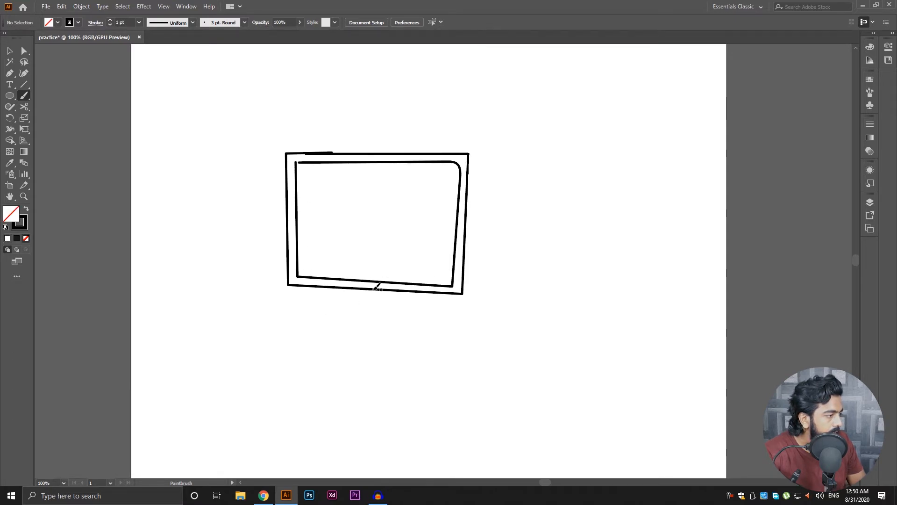
{"action": "mouse_move", "coordinate": [384, 290]}
{"action": "left_mouse_down"}
{"action": "mouse_move", "coordinate": [368, 312]}
{"action": "mouse_move", "coordinate": [431, 310]}
{"action": "mouse_move", "coordinate": [431, 338]}
{"action": "mouse_move", "coordinate": [336, 329]}
{"action": "mouse_move", "coordinate": [330, 313]}
{"action": "mouse_move", "coordinate": [351, 328]}
{"action": "mouse_move", "coordinate": [439, 329]}
{"action": "mouse_move", "coordinate": [435, 310]}
{"action": "mouse_move", "coordinate": [330, 318]}
{"action": "left_mouse_up"}
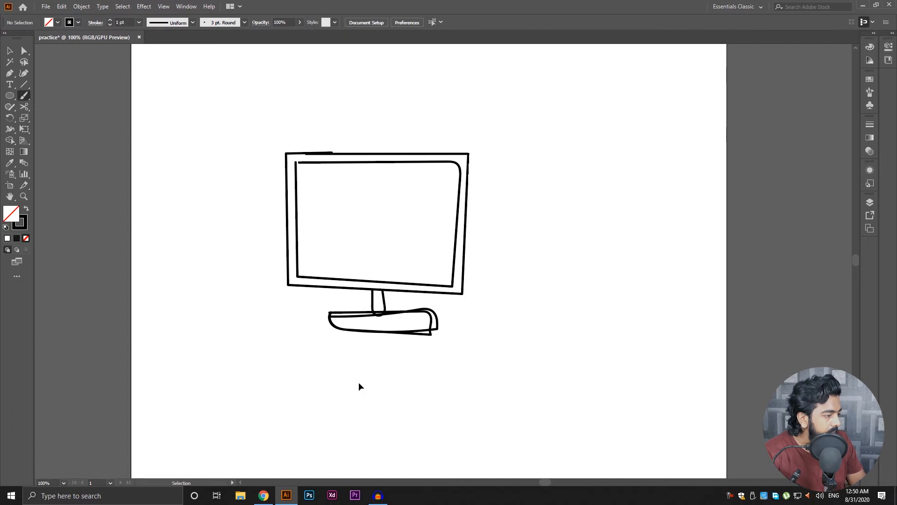
- Undo the monitor's base strokes and repaint the base as a flat rectangular outline under the neck
{"action": "key", "text": "ctrl+z"}
{"action": "key", "text": "ctrl+z"}
{"action": "key", "text": "ctrl+z"}
{"action": "scroll", "coordinate": [362, 351], "scroll_direction": "up", "scroll_amount": 2}
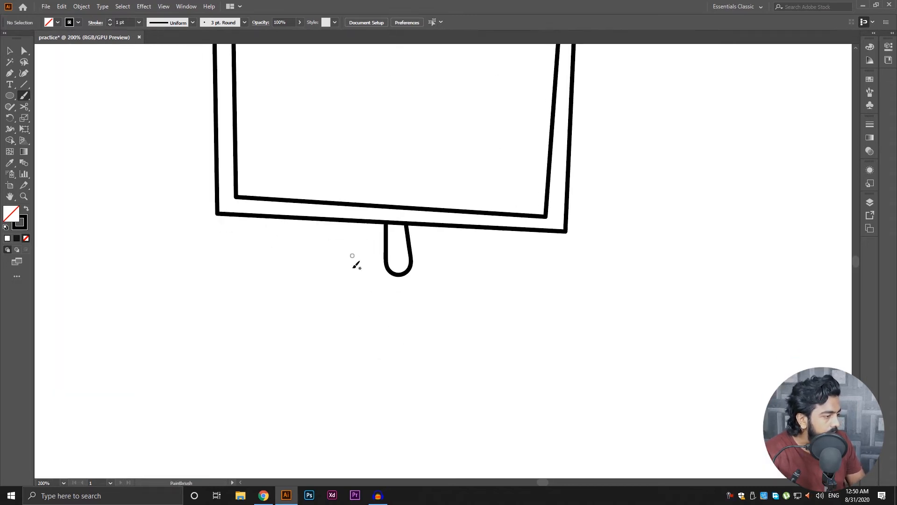
{"action": "mouse_move", "coordinate": [389, 271]}
{"action": "left_mouse_down"}
{"action": "mouse_move", "coordinate": [472, 273]}
{"action": "mouse_move", "coordinate": [472, 295]}
{"action": "mouse_move", "coordinate": [399, 299]}
{"action": "mouse_move", "coordinate": [340, 289]}
{"action": "mouse_move", "coordinate": [336, 273]}
{"action": "left_mouse_up"}
{"action": "scroll", "coordinate": [408, 287], "scroll_direction": "up", "scroll_amount": 2}
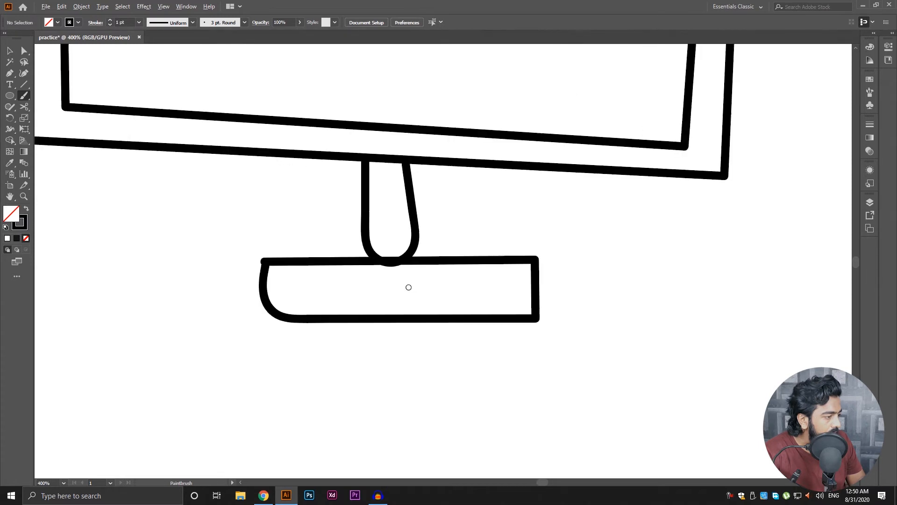
{"action": "left_click_drag", "start_coordinate": [409, 287], "coordinate": [446, 311]}
{"action": "scroll", "coordinate": [430, 299], "scroll_direction": "down", "scroll_amount": 6}
{"action": "key", "text": "ctrl+1"}
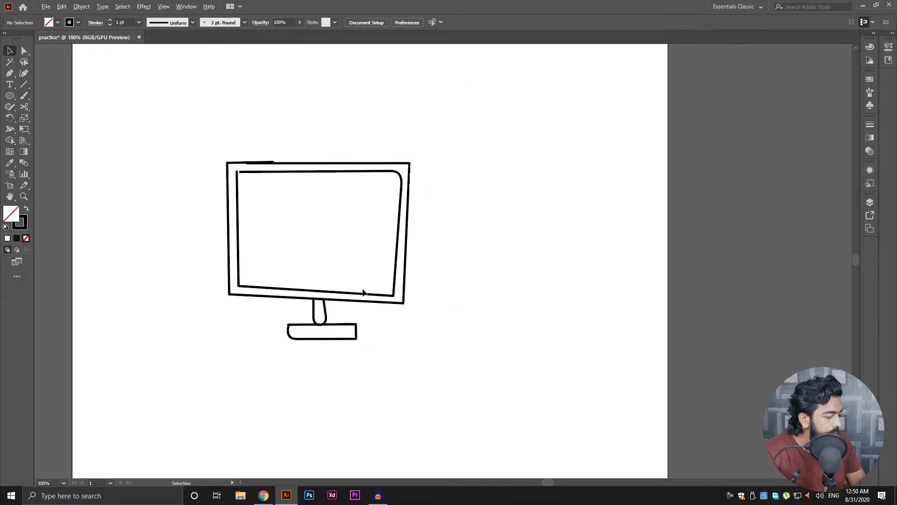
- Examine the brush-drawn monitor up close and select its inner screen outline to view the path
{"action": "scroll", "coordinate": [373, 301], "scroll_direction": "down", "scroll_amount": 1}
{"action": "scroll", "coordinate": [374, 299], "scroll_direction": "up", "scroll_amount": 1}
{"action": "left_click_drag", "start_coordinate": [413, 289], "coordinate": [368, 299]}
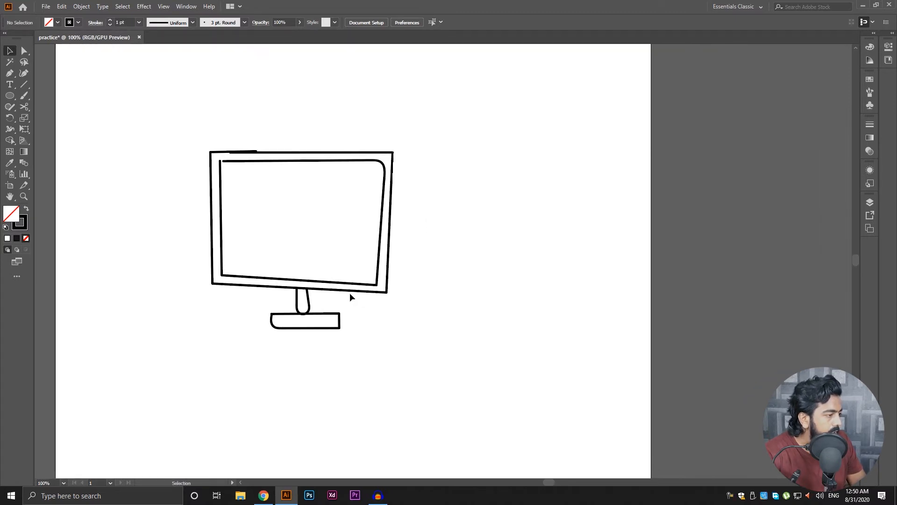
{"action": "scroll", "coordinate": [303, 292], "scroll_direction": "up", "scroll_amount": 2}
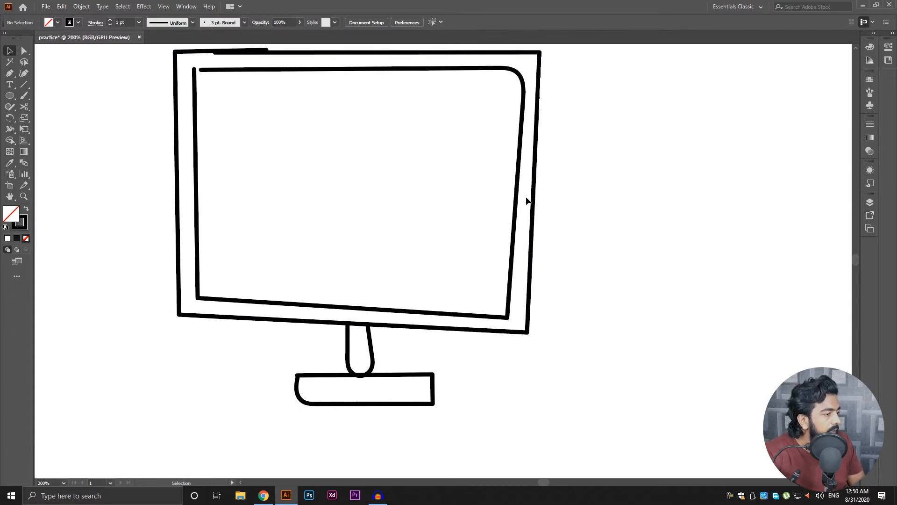
{"action": "scroll", "coordinate": [537, 193], "scroll_direction": "down", "scroll_amount": 1}
{"action": "left_click_drag", "start_coordinate": [541, 192], "coordinate": [539, 213]}
{"action": "left_click", "coordinate": [512, 207], "text": "ctrl"}
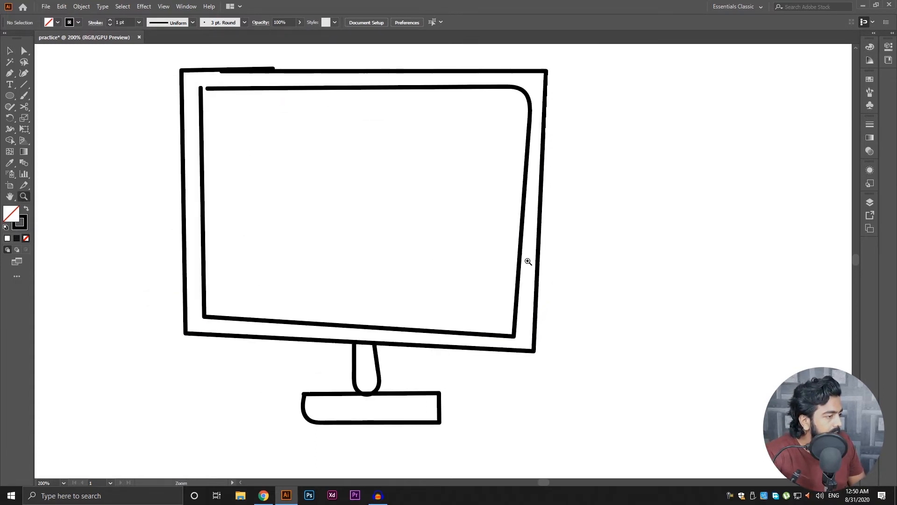
{"action": "left_click", "coordinate": [519, 264]}
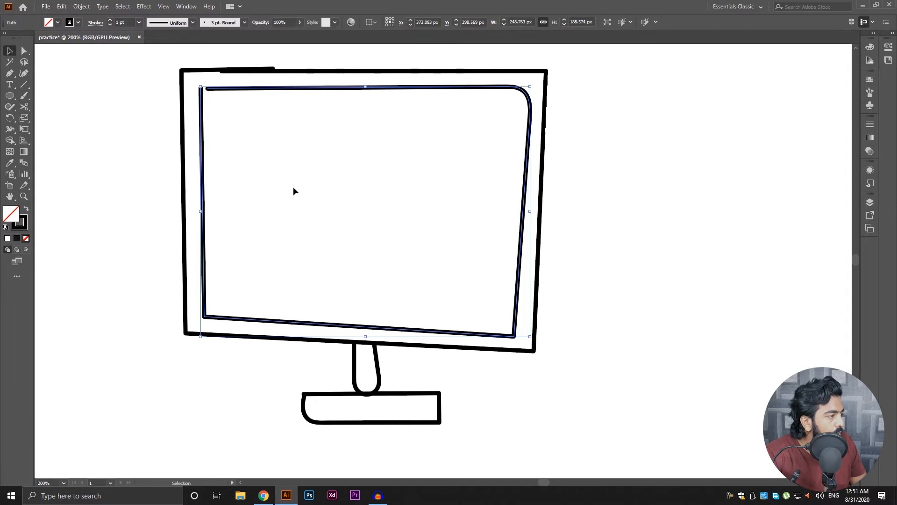
{"action": "left_click", "coordinate": [435, 111]}
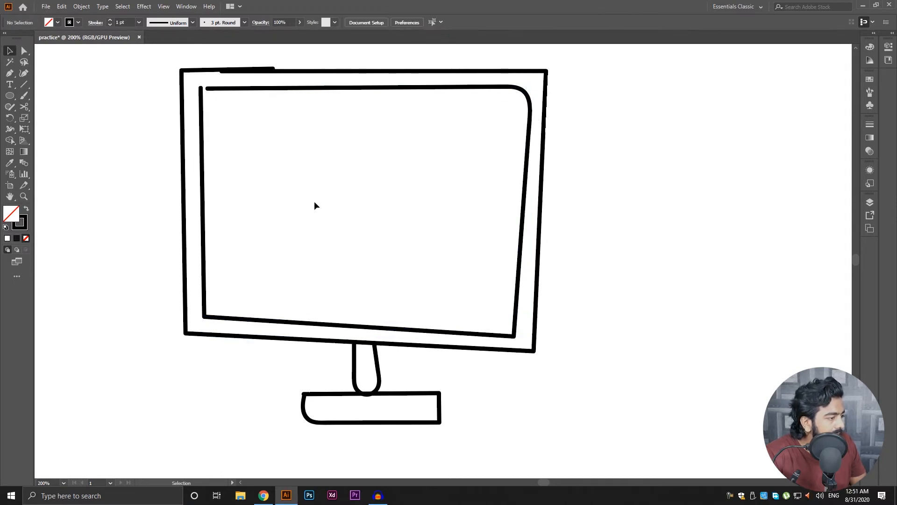
{"action": "scroll", "coordinate": [379, 147], "scroll_direction": "down", "scroll_amount": 1}
{"action": "left_click_drag", "start_coordinate": [379, 147], "coordinate": [408, 213]}
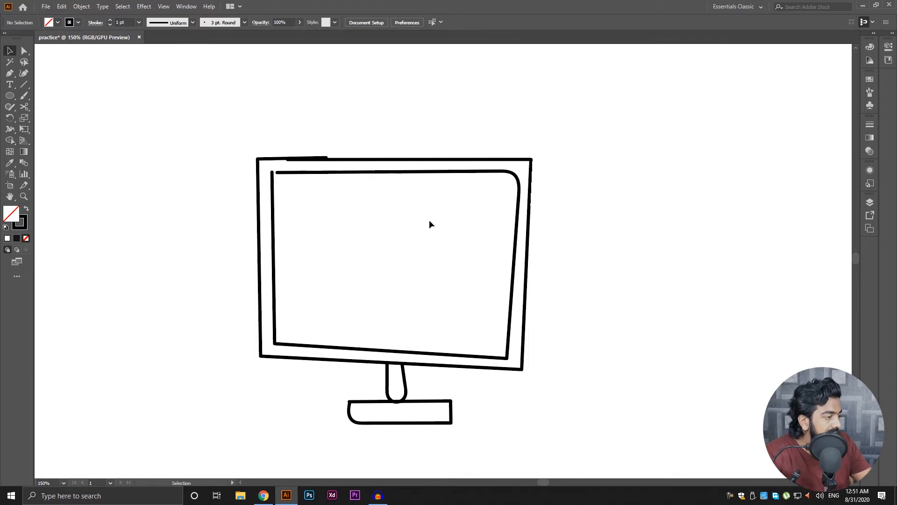
- Draw a rectangle about 267 by 222 px on the empty area beside the monitor and deselect it
{"action": "left_click_drag", "start_coordinate": [582, 218], "coordinate": [413, 198]}
{"action": "key", "text": "m"}
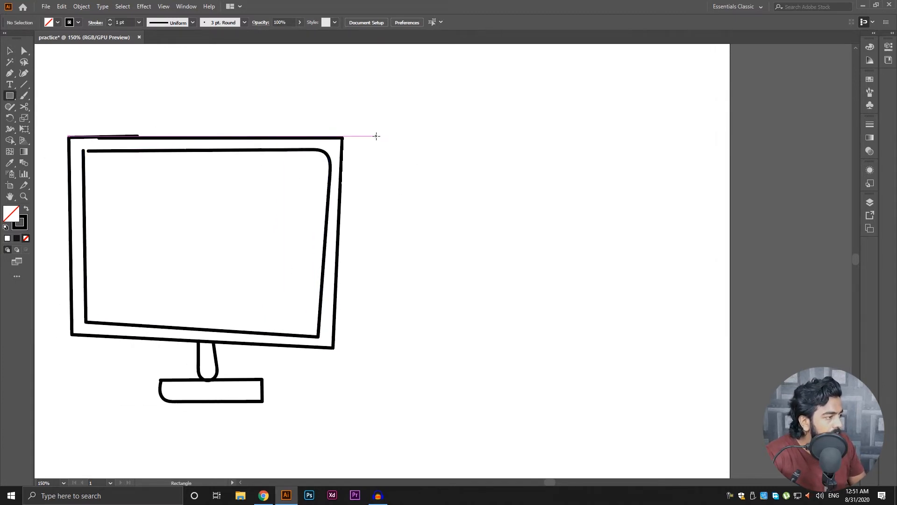
{"action": "left_click_drag", "start_coordinate": [377, 136], "coordinate": [641, 356]}
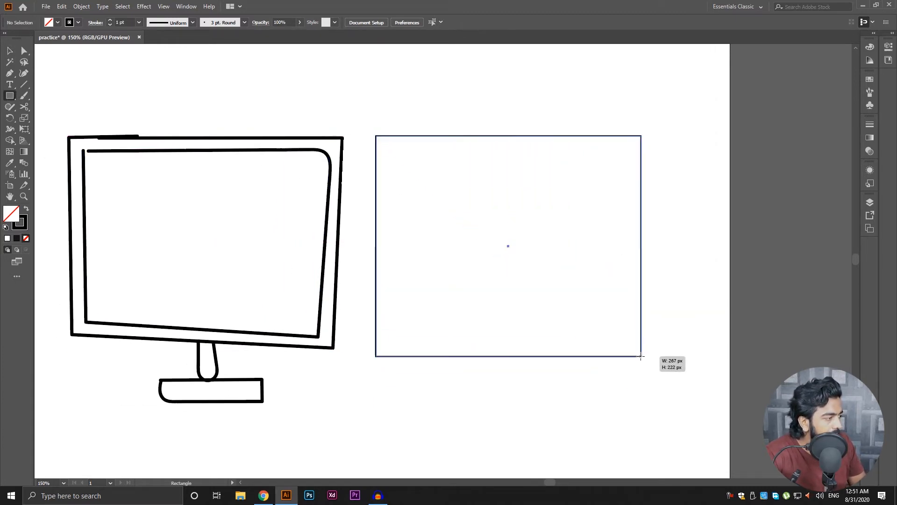
{"action": "key", "text": "v"}
{"action": "left_click", "coordinate": [512, 22]}
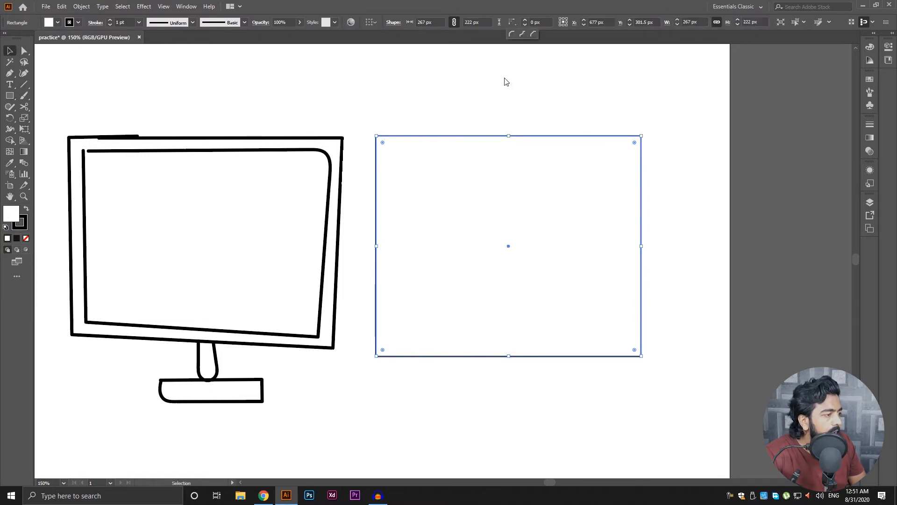
{"action": "left_click", "coordinate": [489, 86]}
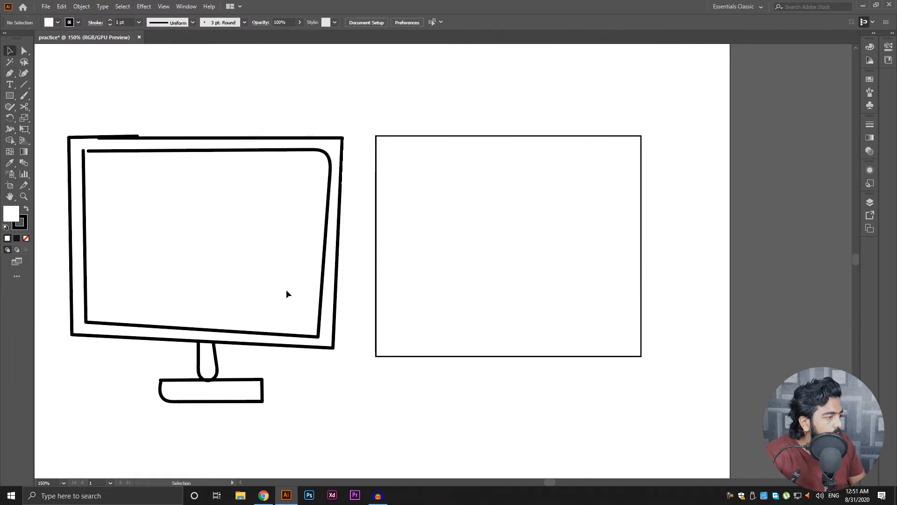
- Select the rectangle and compare its outline and interior with those of the brush-drawn monitor
{"action": "left_click", "coordinate": [482, 319]}
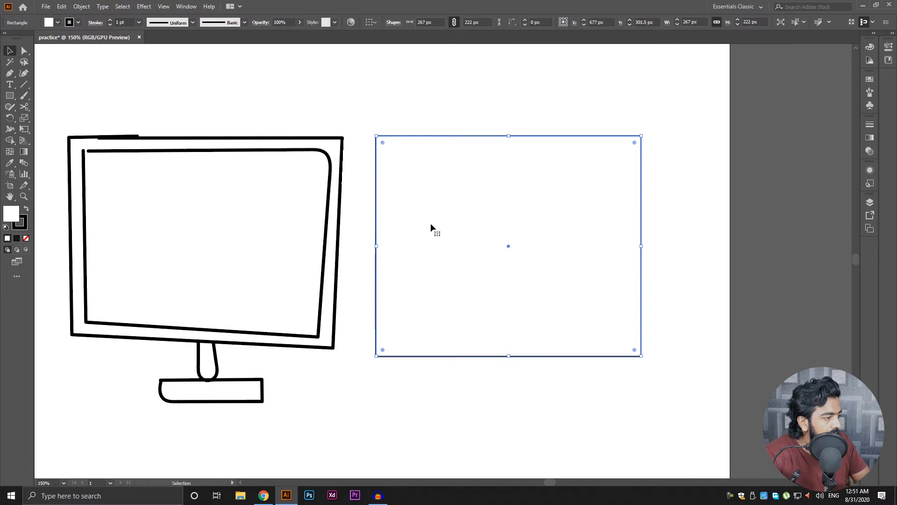
{"action": "left_click", "coordinate": [330, 201]}
{"action": "left_click", "coordinate": [190, 216]}
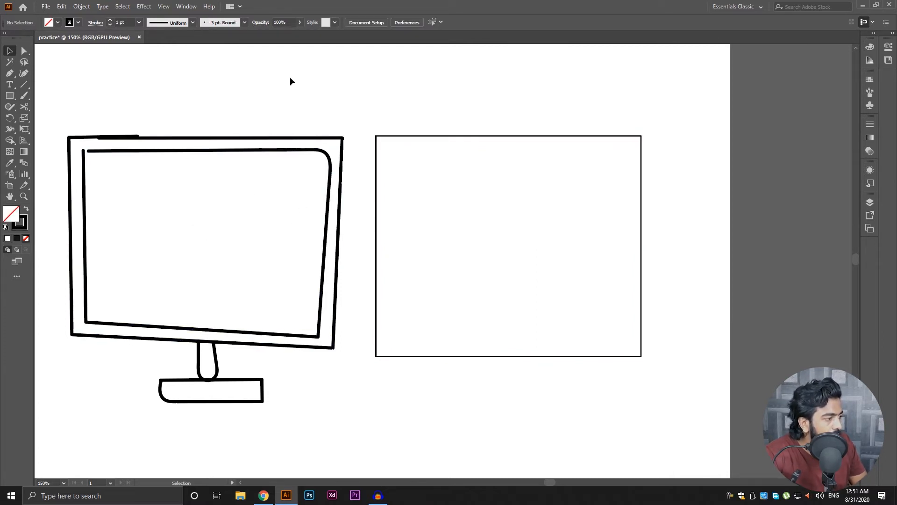
{"action": "left_click_drag", "start_coordinate": [370, 126], "coordinate": [663, 374]}
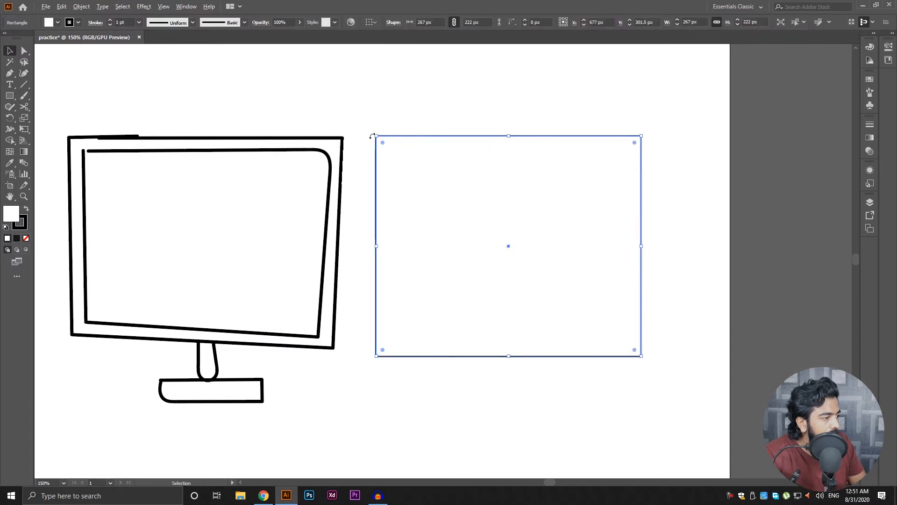
{"action": "scroll", "coordinate": [373, 136], "scroll_direction": "up", "scroll_amount": 2}
{"action": "left_click_drag", "start_coordinate": [379, 209], "coordinate": [394, 163]}
{"action": "scroll", "coordinate": [384, 283], "scroll_direction": "down", "scroll_amount": 2}
{"action": "left_click_drag", "start_coordinate": [354, 290], "coordinate": [488, 280]}
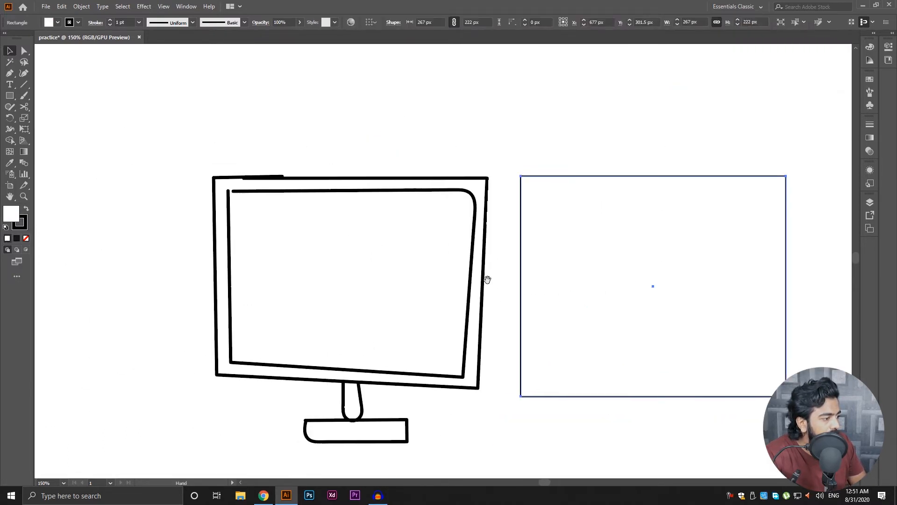
- Select the monitor's outer frame and examine where its stroke ends overlap along the upper edge
{"action": "scroll", "coordinate": [299, 240], "scroll_direction": "up", "scroll_amount": 1}
{"action": "left_click_drag", "start_coordinate": [224, 215], "coordinate": [257, 208]}
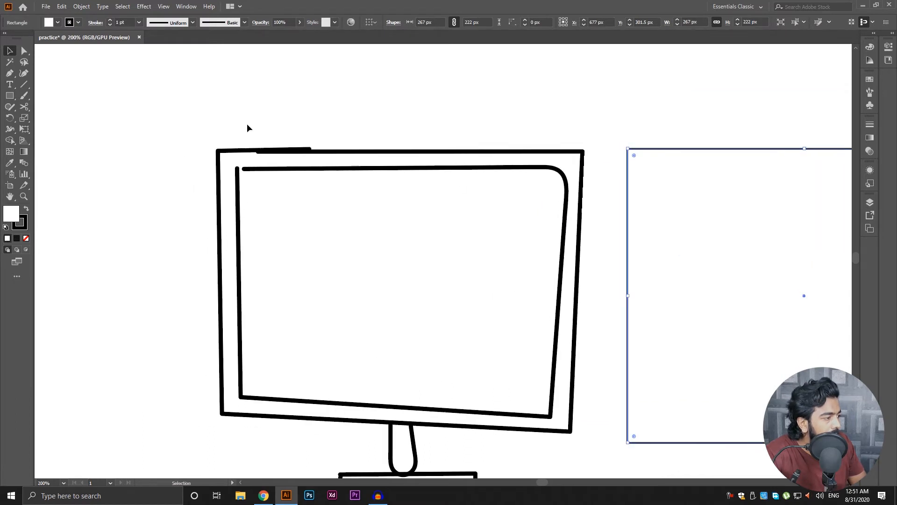
{"action": "left_click", "coordinate": [246, 124]}
{"action": "left_click", "coordinate": [242, 154]}
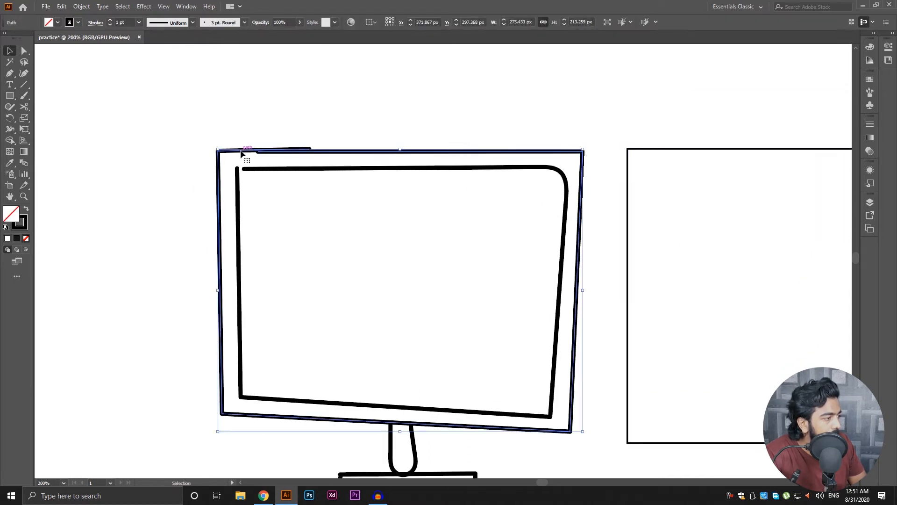
{"action": "scroll", "coordinate": [291, 150], "scroll_direction": "up", "scroll_amount": 6}
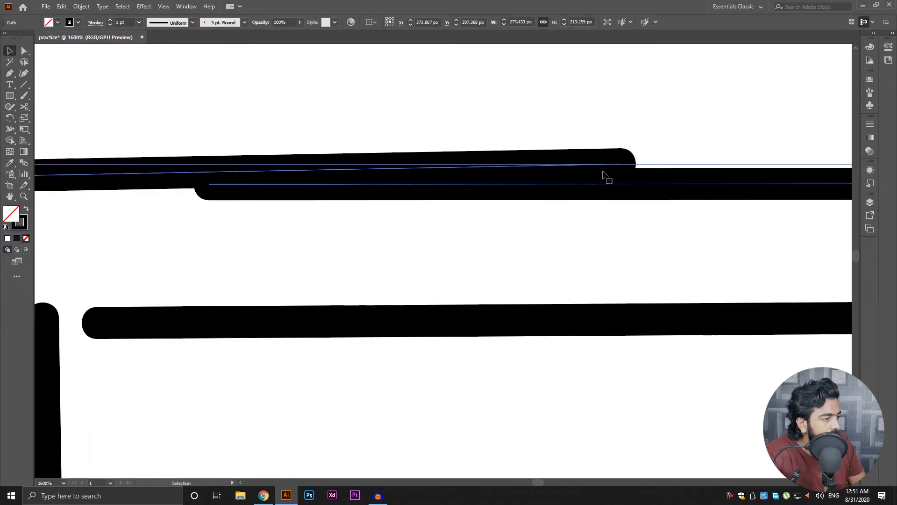
{"action": "scroll", "coordinate": [608, 166], "scroll_direction": "down", "scroll_amount": 6}
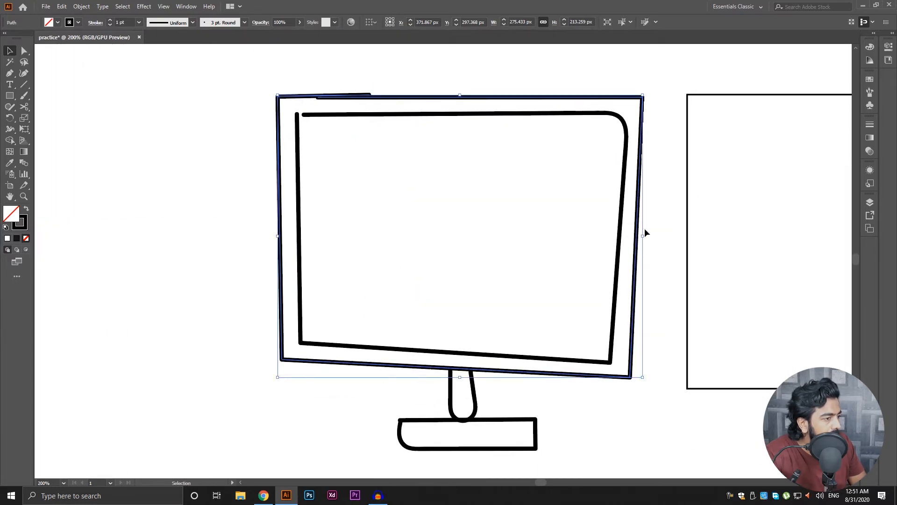
{"action": "left_click", "coordinate": [299, 178]}
{"action": "left_click", "coordinate": [288, 157]}
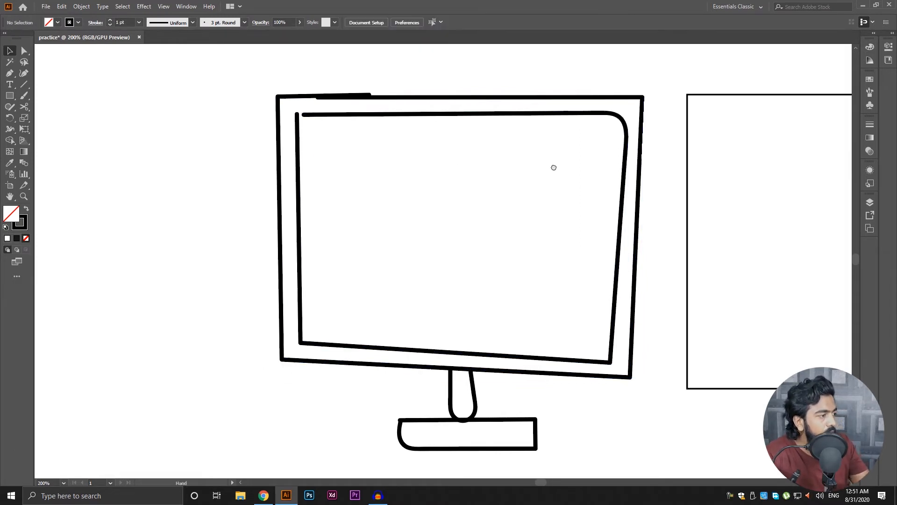
- Select the rectangle beside the monitor and change its fill colour to red
{"action": "left_click_drag", "start_coordinate": [553, 168], "coordinate": [278, 153]}
{"action": "left_click", "coordinate": [592, 181]}
{"action": "key", "text": "ctrl+minus"}
{"action": "key", "text": "ctrl+minus"}
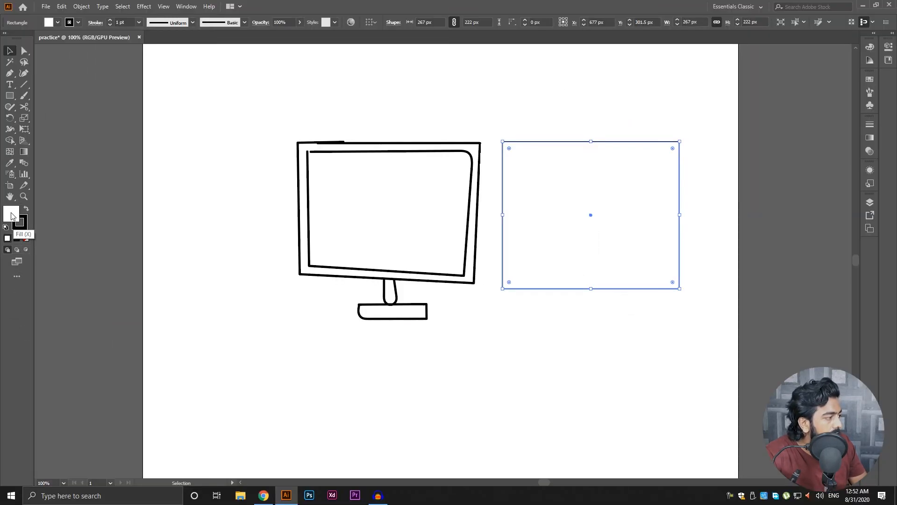
{"action": "double_click", "coordinate": [11, 214]}
{"action": "left_click", "coordinate": [422, 204]}
{"action": "left_click", "coordinate": [559, 189]}
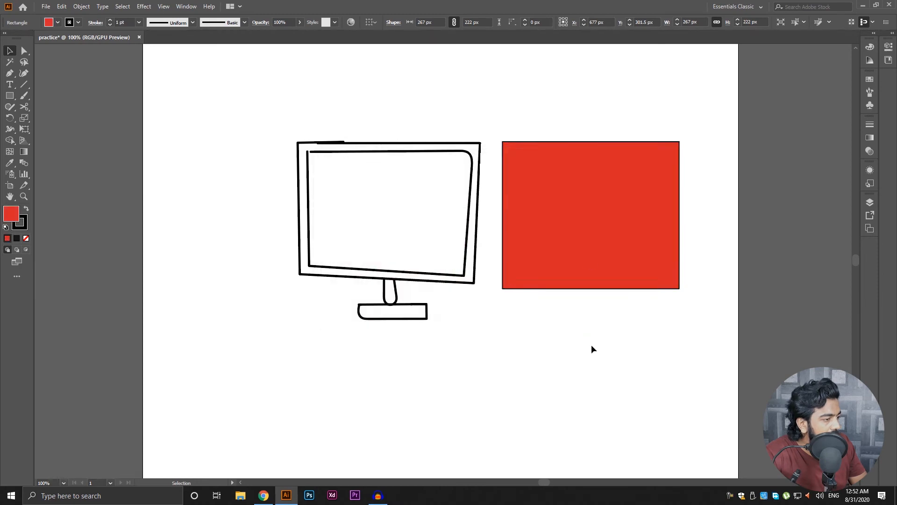
- Fill the monitor's brush-drawn outer frame with a dark red and deselect it
{"action": "left_click", "coordinate": [592, 348]}
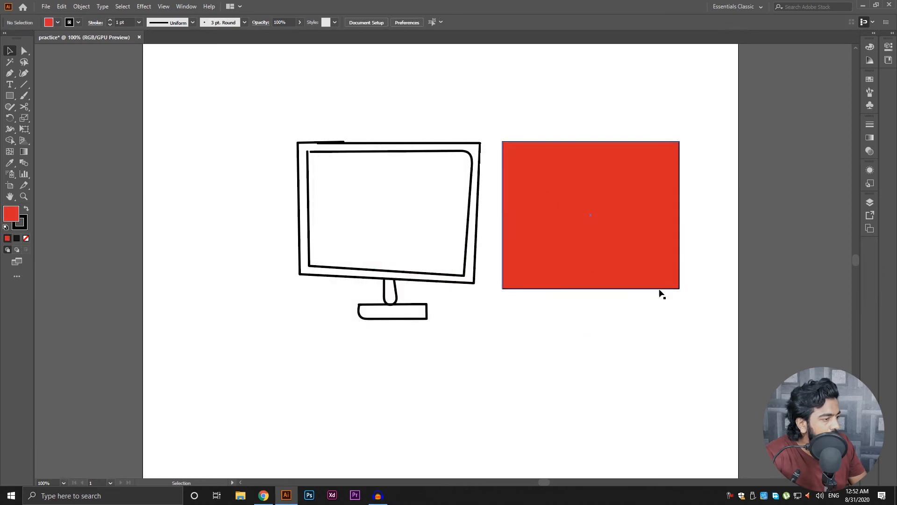
{"action": "left_click", "coordinate": [460, 141]}
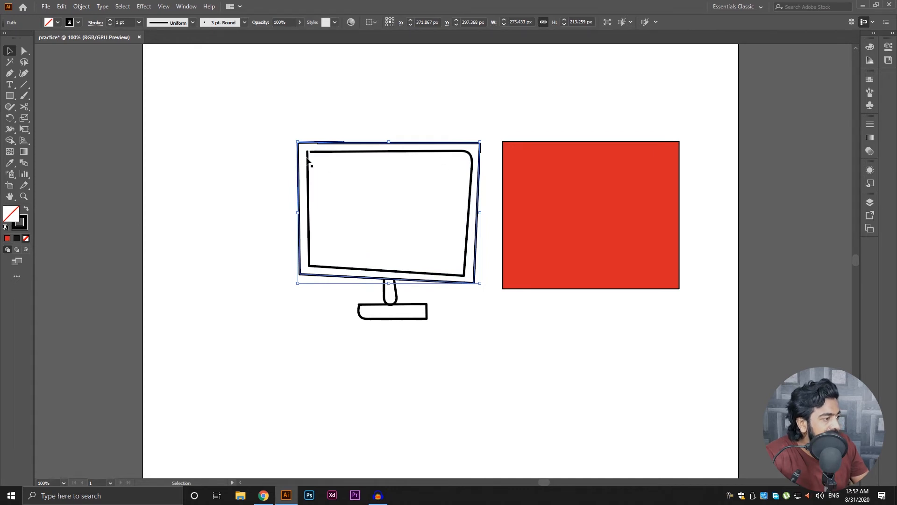
{"action": "double_click", "coordinate": [11, 214]}
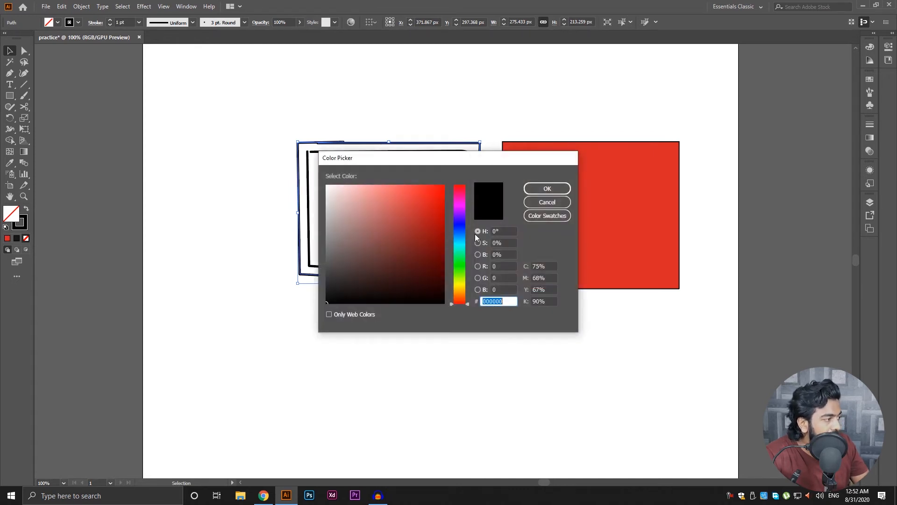
{"action": "left_click", "coordinate": [431, 241]}
{"action": "left_click", "coordinate": [547, 189]}
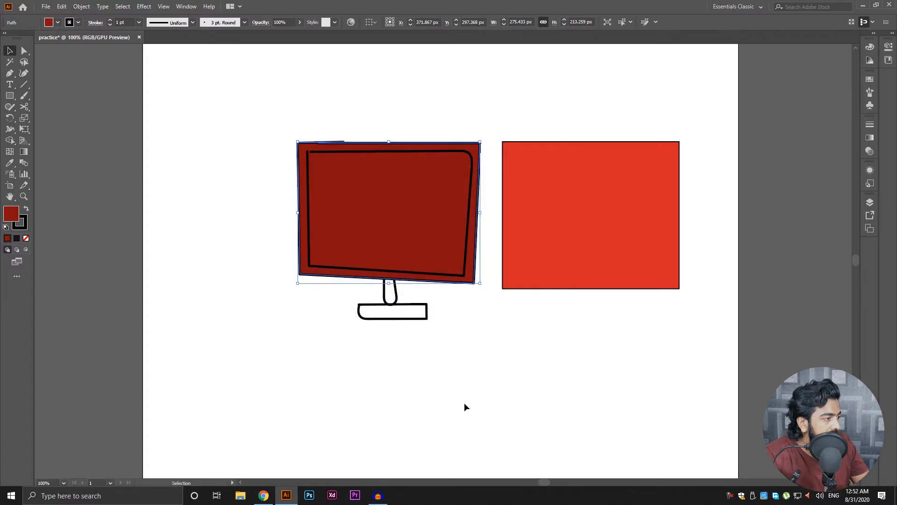
{"action": "left_click", "coordinate": [521, 371]}
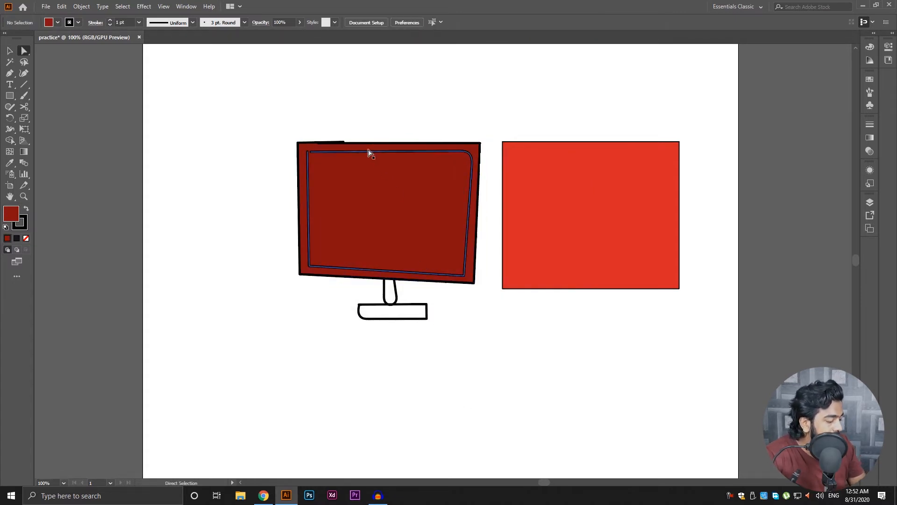
- Paint an open rounded loop about 451 by 301 px below the monitor with the Paintbrush, overlapping its ends near the start
{"action": "key", "text": "ctrl+minus"}
{"action": "key", "text": "b"}
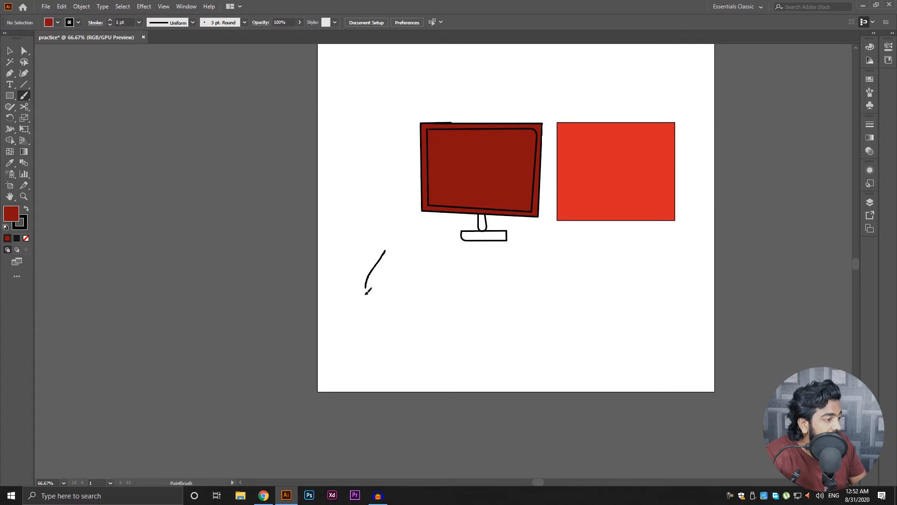
{"action": "mouse_move", "coordinate": [367, 292]}
{"action": "left_mouse_down"}
{"action": "mouse_move", "coordinate": [372, 367]}
{"action": "mouse_move", "coordinate": [451, 380]}
{"action": "mouse_move", "coordinate": [551, 376]}
{"action": "mouse_move", "coordinate": [561, 328]}
{"action": "mouse_move", "coordinate": [522, 291]}
{"action": "mouse_move", "coordinate": [385, 246]}
{"action": "mouse_move", "coordinate": [371, 268]}
{"action": "left_mouse_up"}
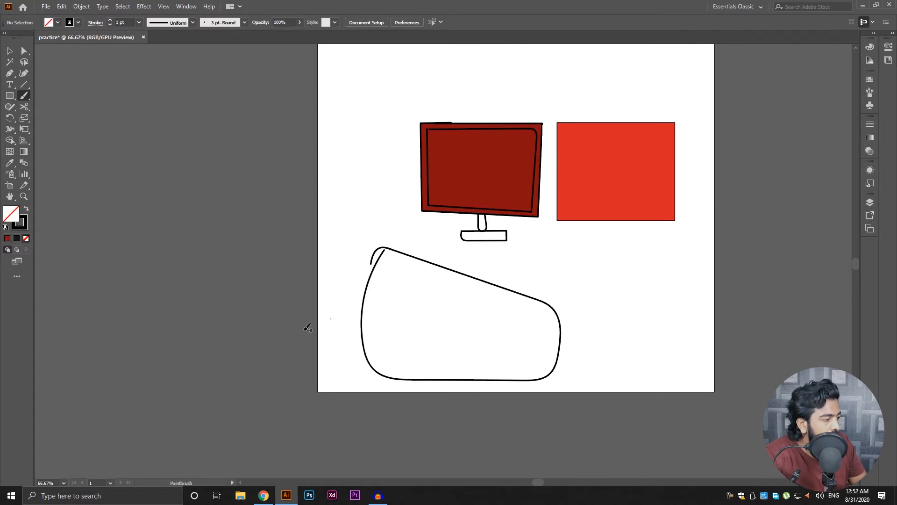
- Fill the painted loop with red BC1E1E
{"action": "key", "text": "v"}
{"action": "double_click", "coordinate": [12, 214]}
{"action": "left_click", "coordinate": [425, 215]}
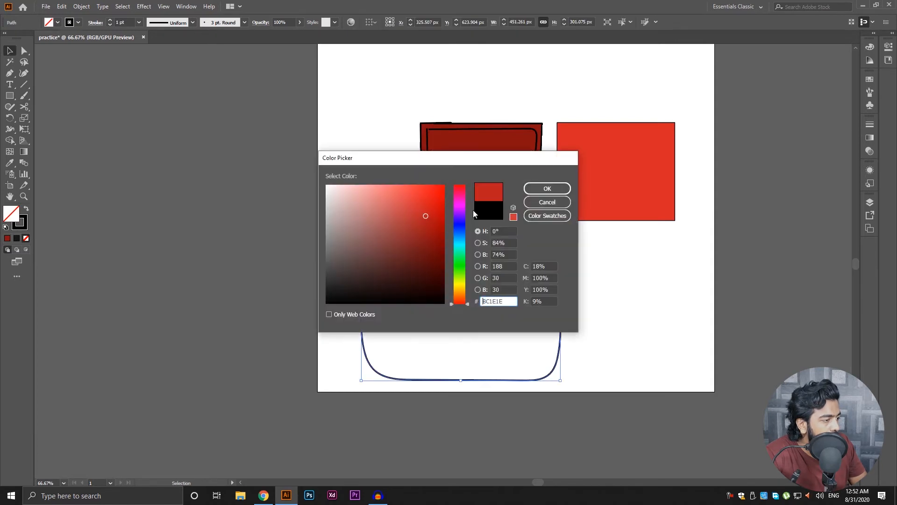
{"action": "left_click", "coordinate": [547, 189]}
{"action": "key", "text": "c"}
{"action": "left_click", "coordinate": [398, 307]}
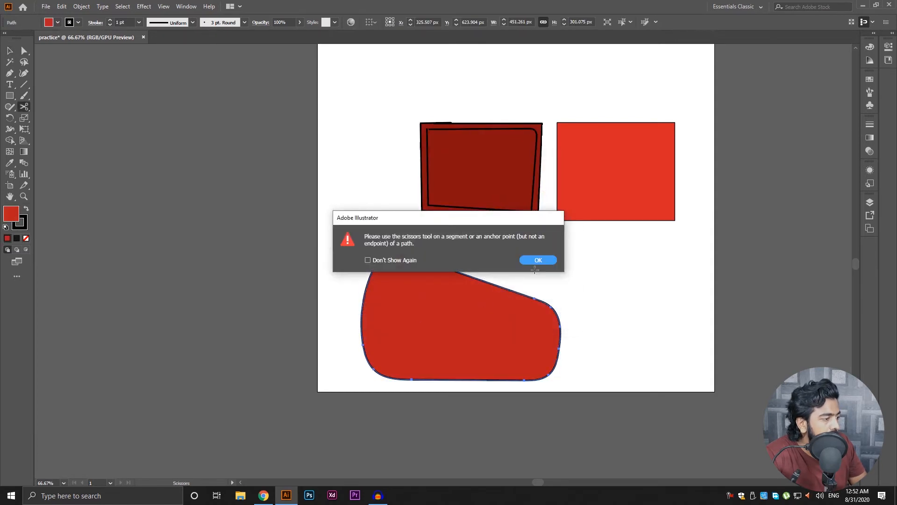
{"action": "left_click", "coordinate": [536, 262]}
- Move the loop's open end point outward, away from the start of the stroke, and deselect the path
{"action": "scroll", "coordinate": [357, 258], "scroll_direction": "up", "scroll_amount": 6}
{"action": "left_click_drag", "start_coordinate": [531, 322], "coordinate": [280, 145]}
{"action": "key", "text": "a"}
{"action": "left_click", "coordinate": [260, 151]}
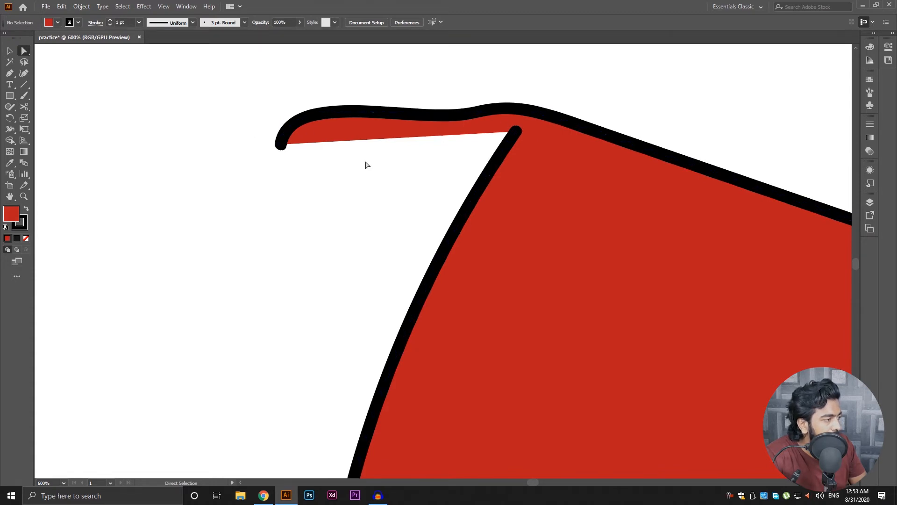
- Delete the red painted loop and the red rectangle beside the monitor
{"action": "key", "text": "v"}
{"action": "key", "text": "ctrl+1"}
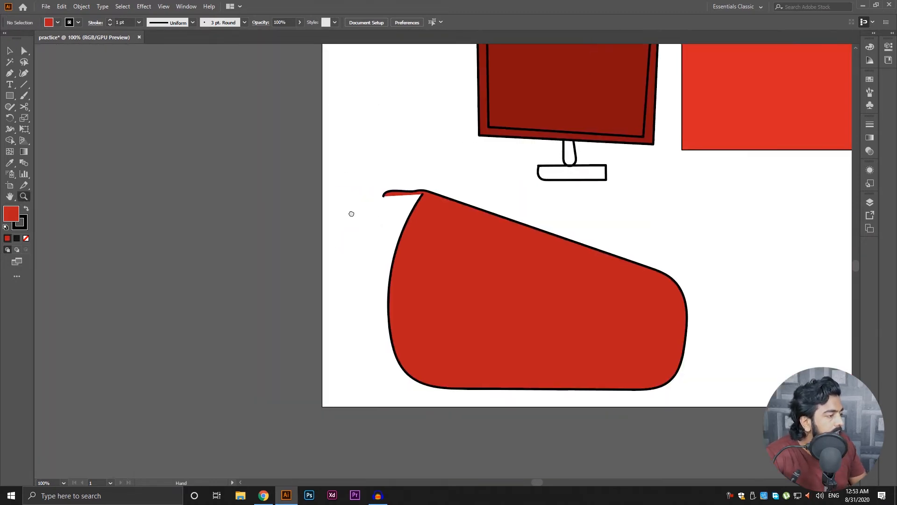
{"action": "left_click", "coordinate": [506, 361]}
{"action": "key", "text": "Delete"}
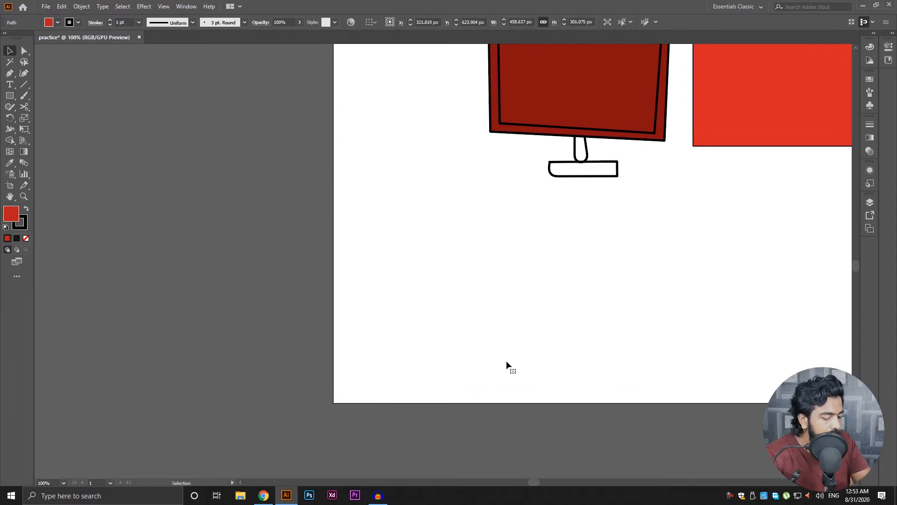
{"action": "left_click_drag", "start_coordinate": [565, 266], "coordinate": [443, 401]}
{"action": "left_click", "coordinate": [576, 203]}
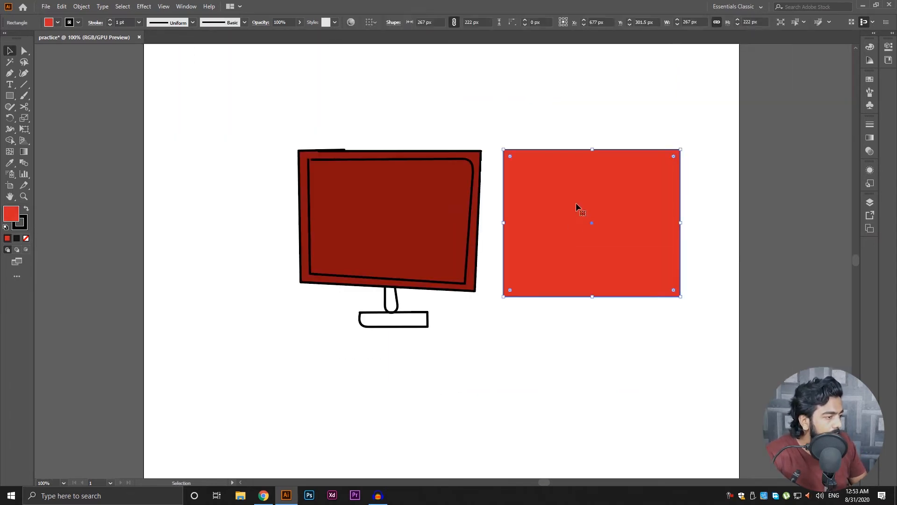
{"action": "key", "text": "Delete"}
- Move the whole monitor drawing toward the artboard's left edge and deselect it
{"action": "left_click", "coordinate": [399, 212]}
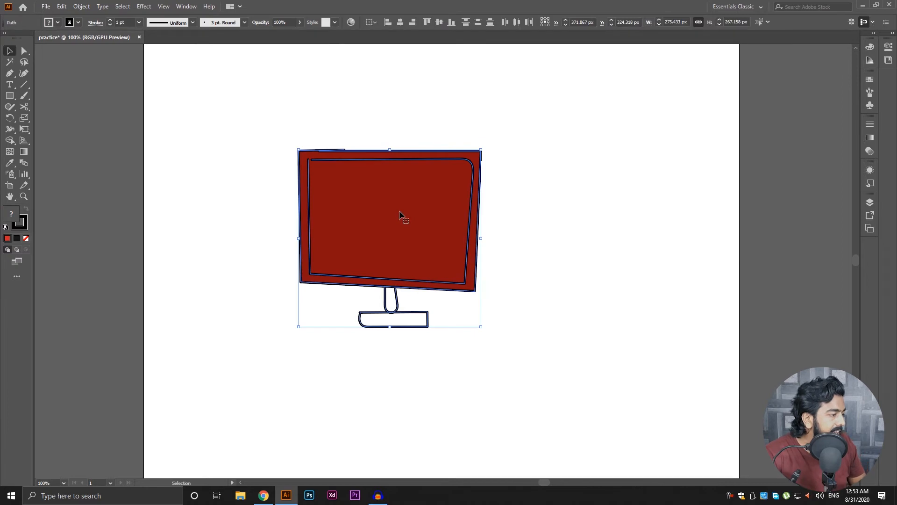
{"action": "left_click_drag", "start_coordinate": [413, 212], "coordinate": [290, 214]}
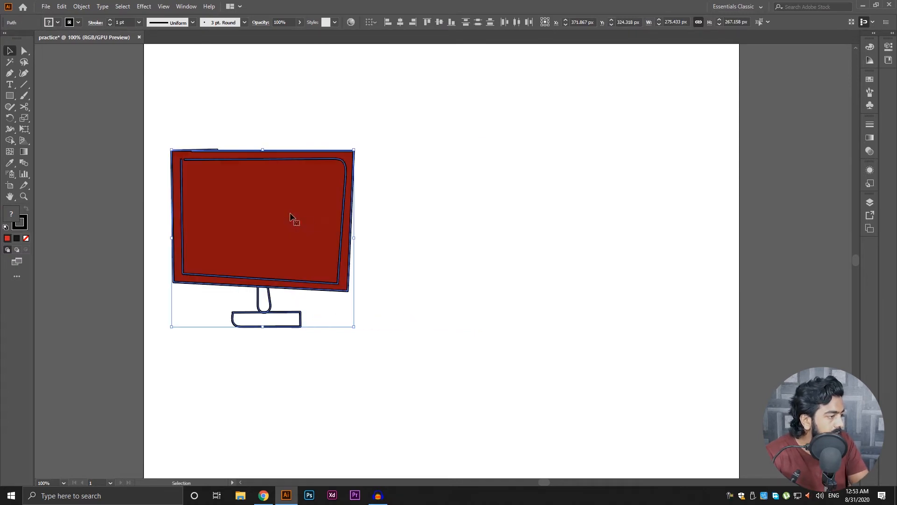
{"action": "left_click", "coordinate": [442, 220]}
- Paint a winding squiggle about 219 by 318 px on the empty area beside the monitor with the Blob Brush
{"action": "left_click", "coordinate": [24, 95]}
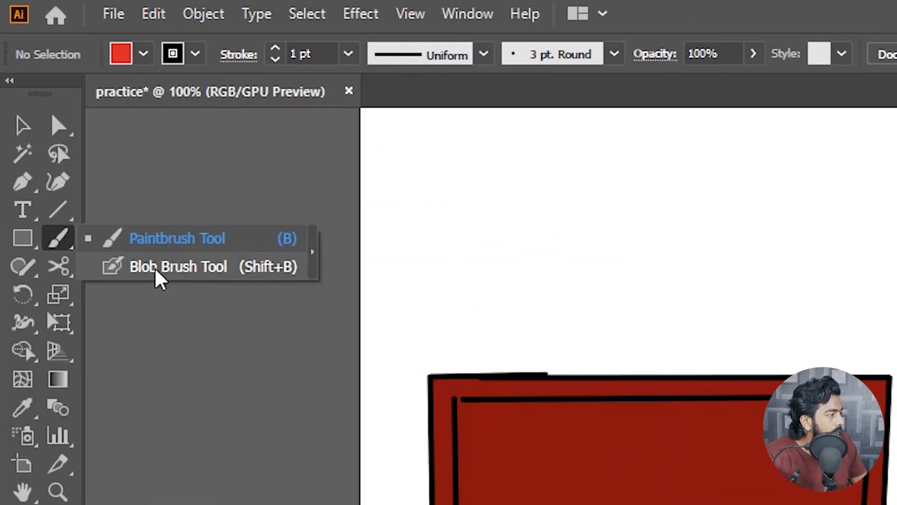
{"action": "left_click", "coordinate": [252, 279]}
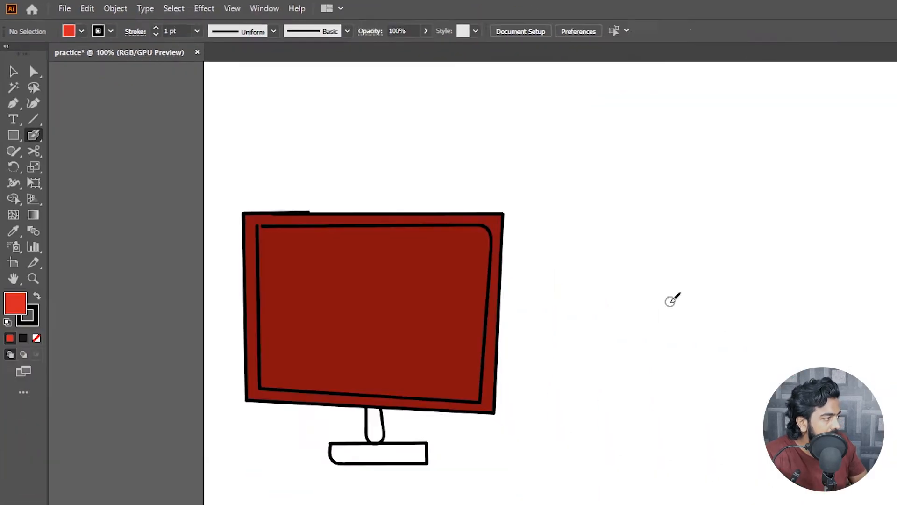
{"action": "key", "text": "ctrl+="}
{"action": "mouse_move", "coordinate": [472, 117]}
{"action": "left_mouse_down"}
{"action": "mouse_move", "coordinate": [440, 147]}
{"action": "mouse_move", "coordinate": [497, 212]}
{"action": "mouse_move", "coordinate": [475, 293]}
{"action": "mouse_move", "coordinate": [346, 329]}
{"action": "mouse_move", "coordinate": [512, 377]}
{"action": "mouse_move", "coordinate": [341, 419]}
{"action": "mouse_move", "coordinate": [422, 327]}
{"action": "left_mouse_up"}
{"action": "left_click_drag", "start_coordinate": [423, 327], "coordinate": [423, 371]}
- Select the Blob Brush squiggle and examine up close where its path outline runs, then deselect it
{"action": "key", "text": "v"}
{"action": "left_click", "coordinate": [427, 373]}
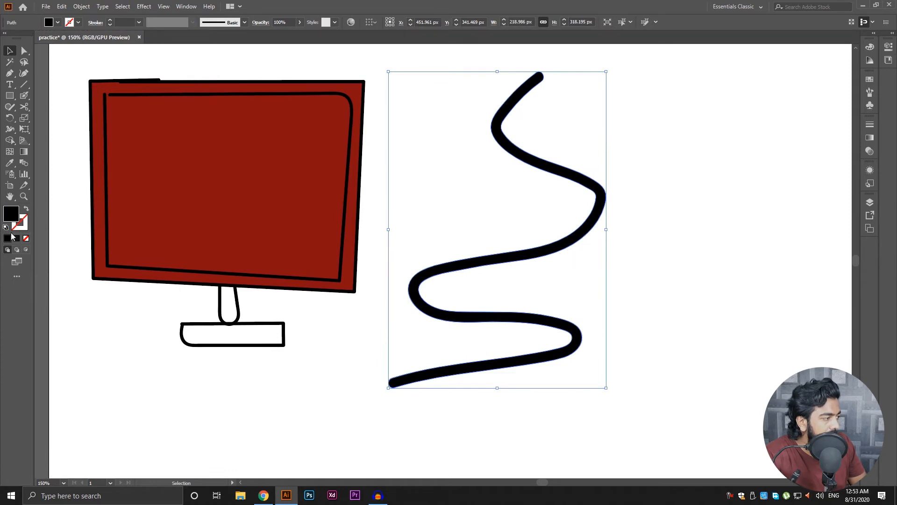
{"action": "scroll", "coordinate": [504, 126], "scroll_direction": "up", "scroll_amount": 5}
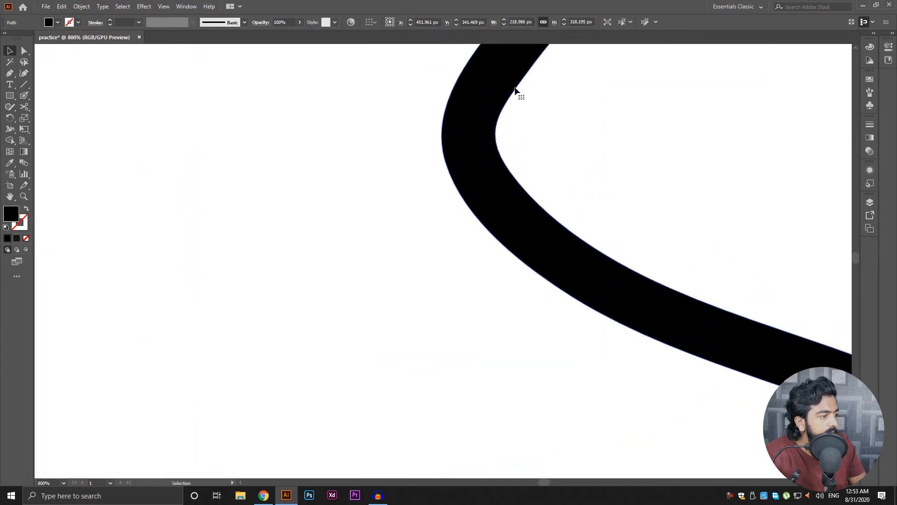
{"action": "scroll", "coordinate": [500, 109], "scroll_direction": "down", "scroll_amount": 4}
{"action": "left_click_drag", "start_coordinate": [613, 116], "coordinate": [586, 130]}
{"action": "left_click", "coordinate": [587, 134]}
{"action": "scroll", "coordinate": [525, 131], "scroll_direction": "down", "scroll_amount": 3}
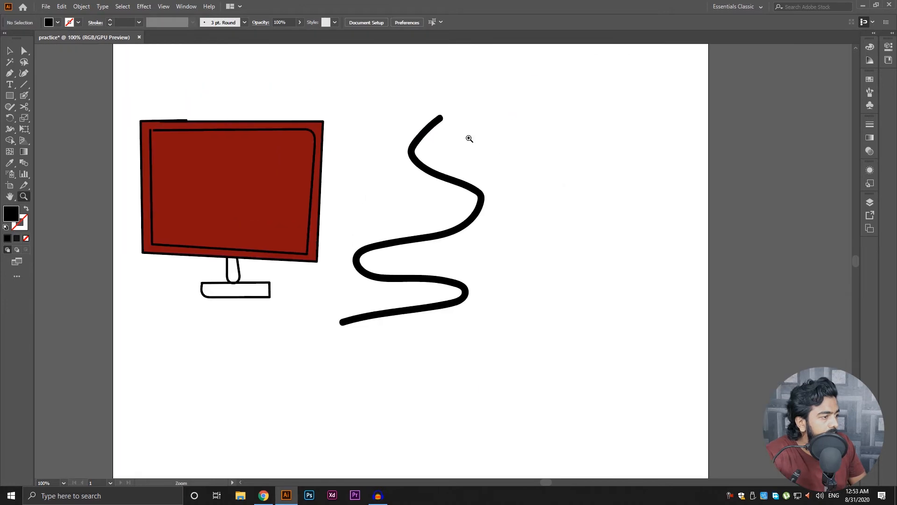
- Select the monitor's outer frame and examine up close where its path runs within the black stroke
{"action": "key", "text": "b"}
{"action": "scroll", "coordinate": [460, 139], "scroll_direction": "up", "scroll_amount": 3}
{"action": "left_click_drag", "start_coordinate": [321, 205], "coordinate": [593, 144]}
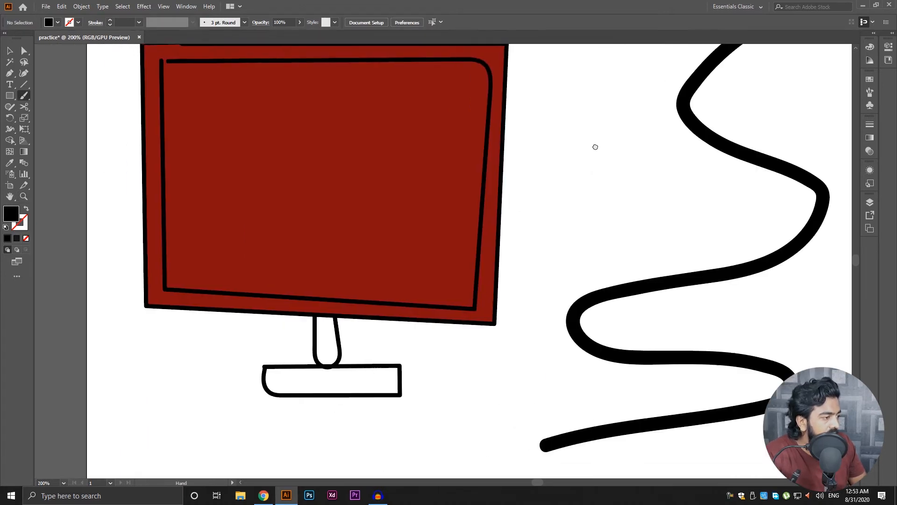
{"action": "key", "text": "v"}
{"action": "left_click", "coordinate": [505, 139]}
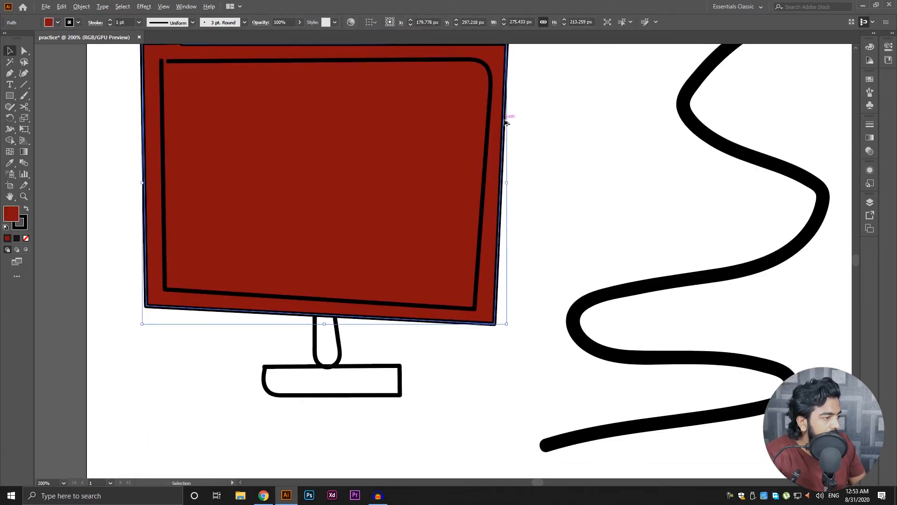
{"action": "scroll", "coordinate": [505, 119], "scroll_direction": "up", "scroll_amount": 4}
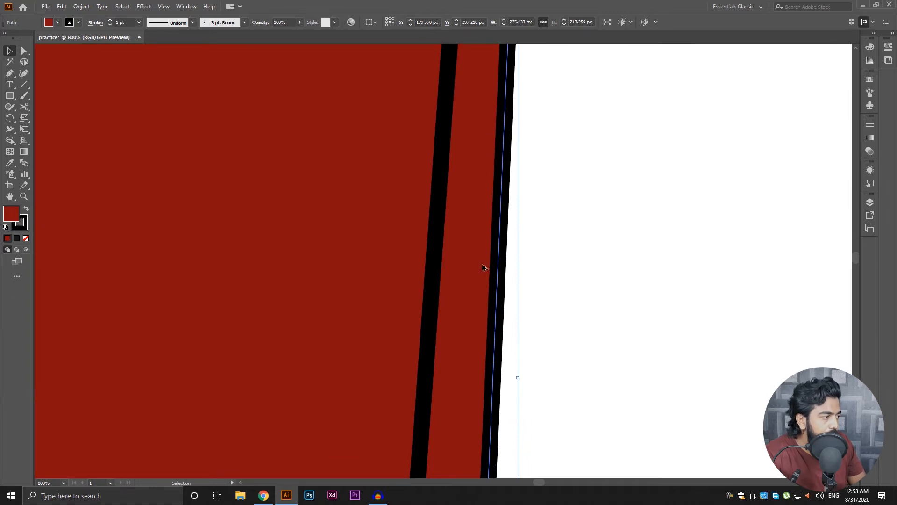
{"action": "scroll", "coordinate": [485, 267], "scroll_direction": "down", "scroll_amount": 3}
{"action": "left_click_drag", "start_coordinate": [542, 273], "coordinate": [409, 251]}
{"action": "scroll", "coordinate": [510, 259], "scroll_direction": "down", "scroll_amount": 1}
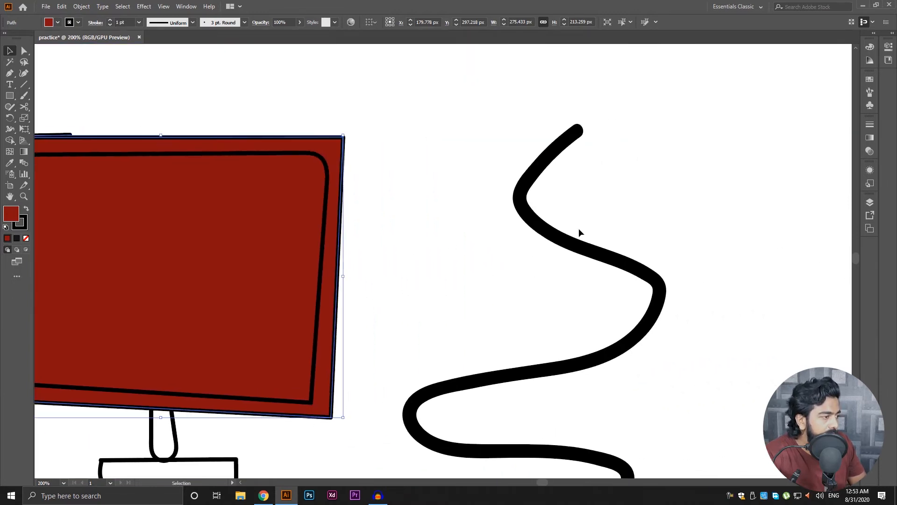
- Select the squiggle and examine the path and anchor points along the edges of its upper bend
{"action": "left_click", "coordinate": [553, 239]}
{"action": "scroll", "coordinate": [554, 238], "scroll_direction": "up", "scroll_amount": 4}
{"action": "left_click_drag", "start_coordinate": [578, 247], "coordinate": [469, 296]}
{"action": "left_click", "coordinate": [465, 220]}
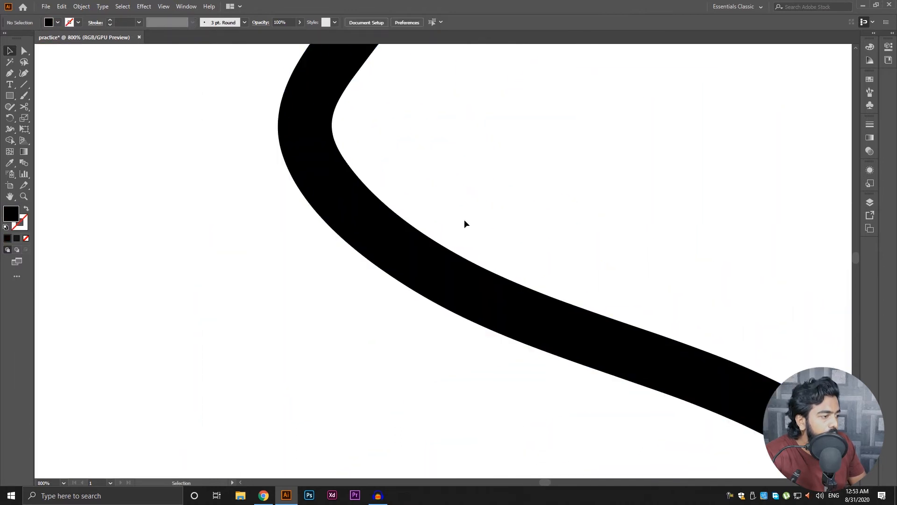
{"action": "left_click", "coordinate": [427, 266]}
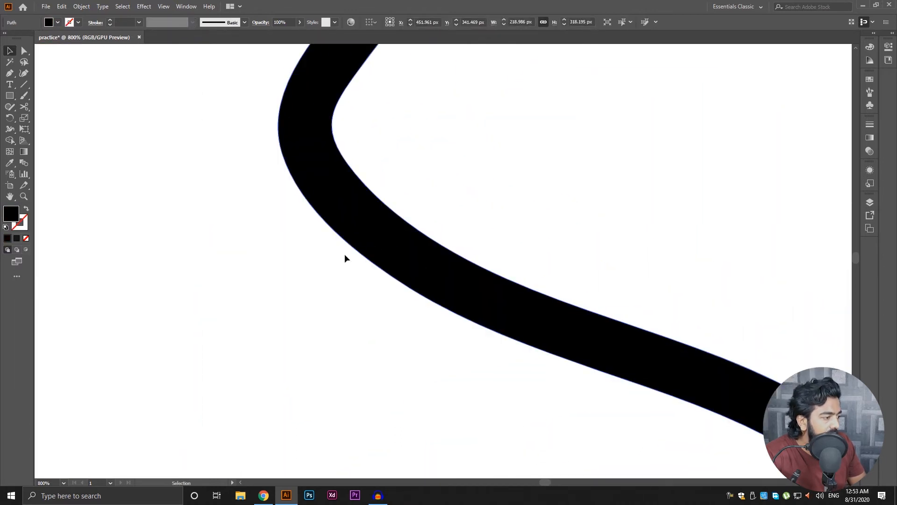
{"action": "scroll", "coordinate": [269, 154], "scroll_direction": "up", "scroll_amount": 1}
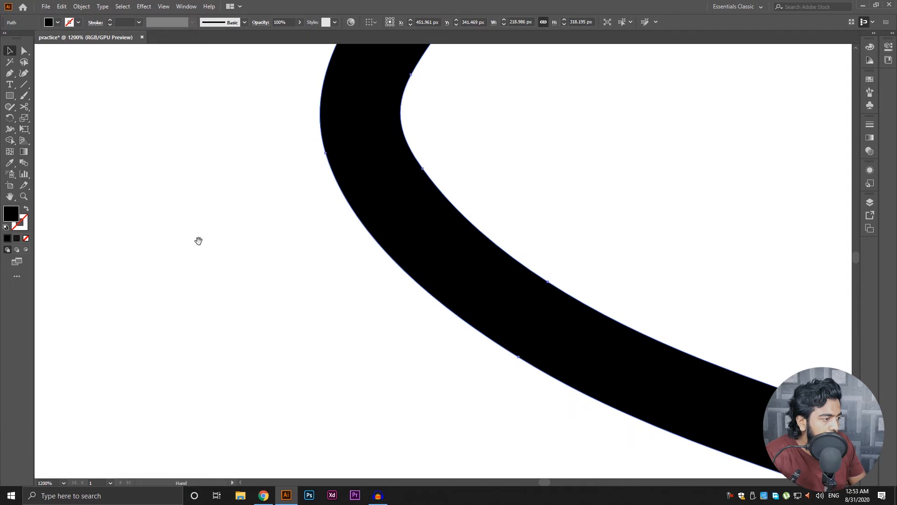
- Select the monitor's outer frame again and compare its path within the stroke with the squiggle's outline
{"action": "left_click_drag", "start_coordinate": [198, 240], "coordinate": [701, 201]}
{"action": "left_click_drag", "start_coordinate": [52, 280], "coordinate": [451, 255]}
{"action": "scroll", "coordinate": [475, 223], "scroll_direction": "down", "scroll_amount": 1}
{"action": "left_click_drag", "start_coordinate": [474, 224], "coordinate": [483, 207]}
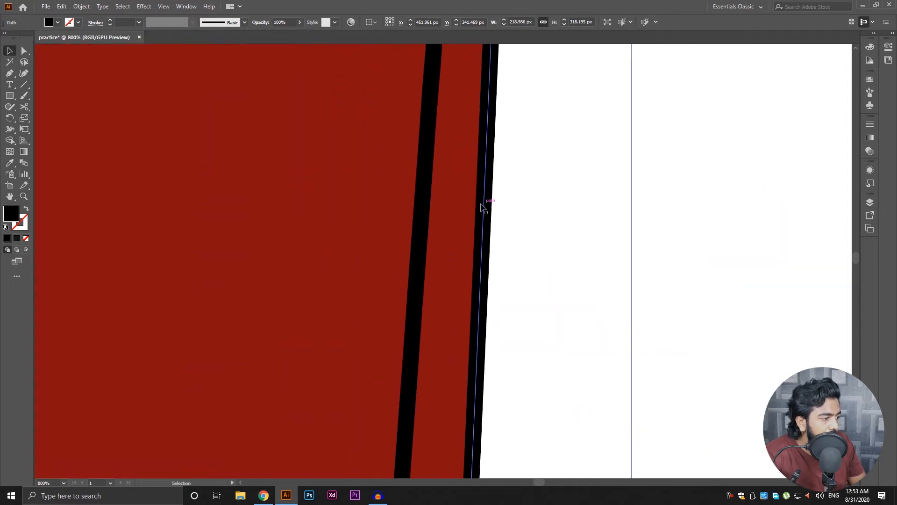
{"action": "scroll", "coordinate": [486, 208], "scroll_direction": "up", "scroll_amount": 2}
{"action": "left_click", "coordinate": [475, 215]}
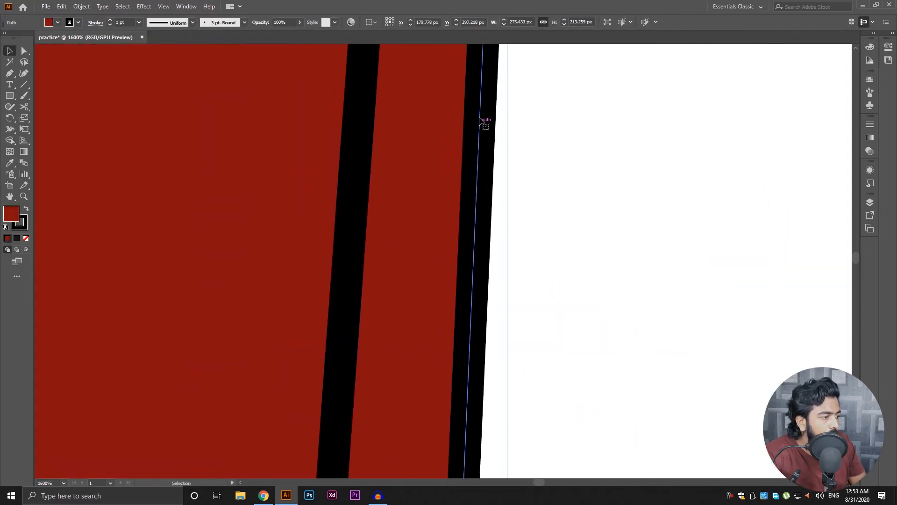
{"action": "scroll", "coordinate": [421, 246], "scroll_direction": "down", "scroll_amount": 5}
{"action": "left_click", "coordinate": [430, 242]}
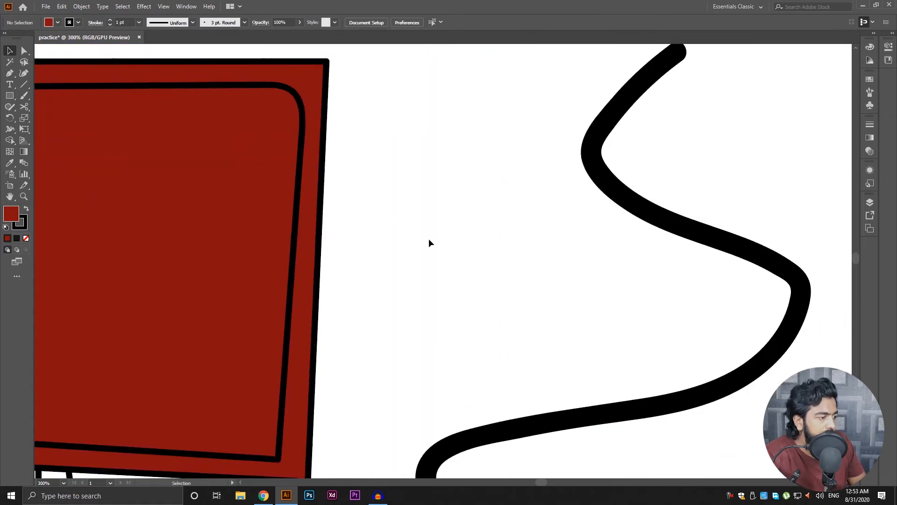
- Select all the artwork, then the squiggle alone, to compare the selection outlines of both brush types, and deselect
{"action": "scroll", "coordinate": [430, 242], "scroll_direction": "down", "scroll_amount": 2}
{"action": "key", "text": "ctrl+a"}
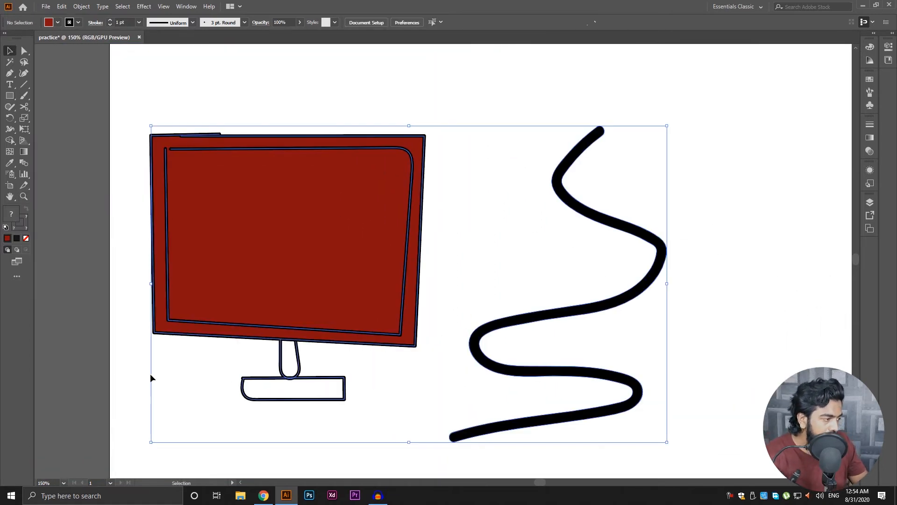
{"action": "left_click", "coordinate": [150, 373]}
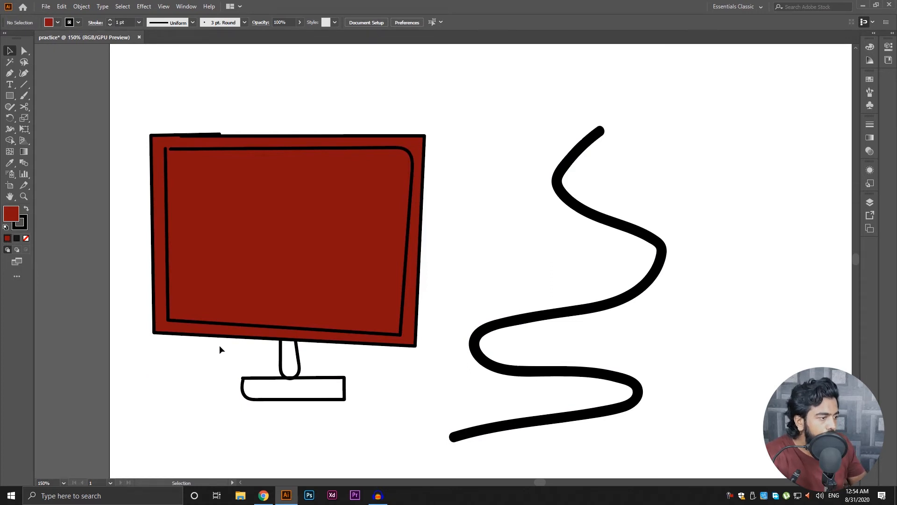
{"action": "left_click_drag", "start_coordinate": [527, 76], "coordinate": [722, 360]}
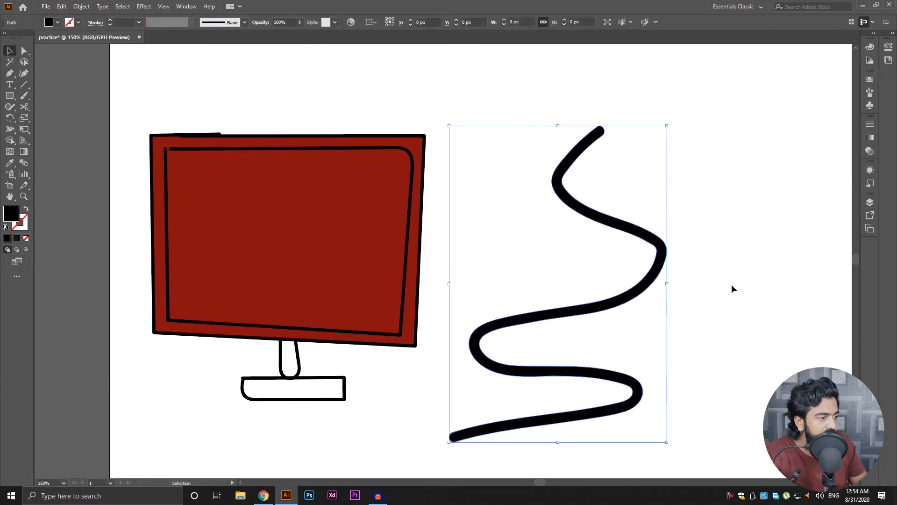
{"action": "left_click", "coordinate": [731, 284]}
- Delete all the artwork from the artboard
{"action": "scroll", "coordinate": [726, 266], "scroll_direction": "down", "scroll_amount": 2}
{"action": "key", "text": "ctrl+a"}
{"action": "key", "text": "Delete"}
- Draw a square of 420 by 420 px on the empty artboard and keep it selected
{"action": "left_click_drag", "start_coordinate": [723, 238], "coordinate": [514, 228]}
{"action": "scroll", "coordinate": [404, 228], "scroll_direction": "up", "scroll_amount": 1}
{"action": "left_click_drag", "start_coordinate": [406, 228], "coordinate": [466, 189]}
{"action": "scroll", "coordinate": [542, 206], "scroll_direction": "down", "scroll_amount": 1}
{"action": "key", "text": "m"}
{"action": "left_click_drag", "start_coordinate": [319, 157], "coordinate": [505, 343]}
{"action": "key", "text": "v"}
{"action": "scroll", "coordinate": [432, 255], "scroll_direction": "up", "scroll_amount": 1}
{"action": "left_click_drag", "start_coordinate": [446, 256], "coordinate": [511, 248]}
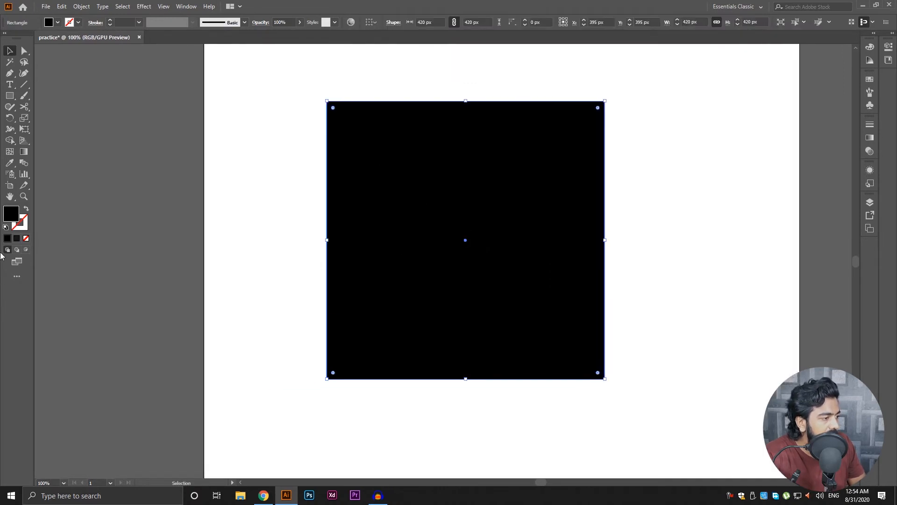
- Fill the selected black square with dark red #AA2121 and deselect it
{"action": "double_click", "coordinate": [12, 214]}
{"action": "left_click", "coordinate": [423, 224]}
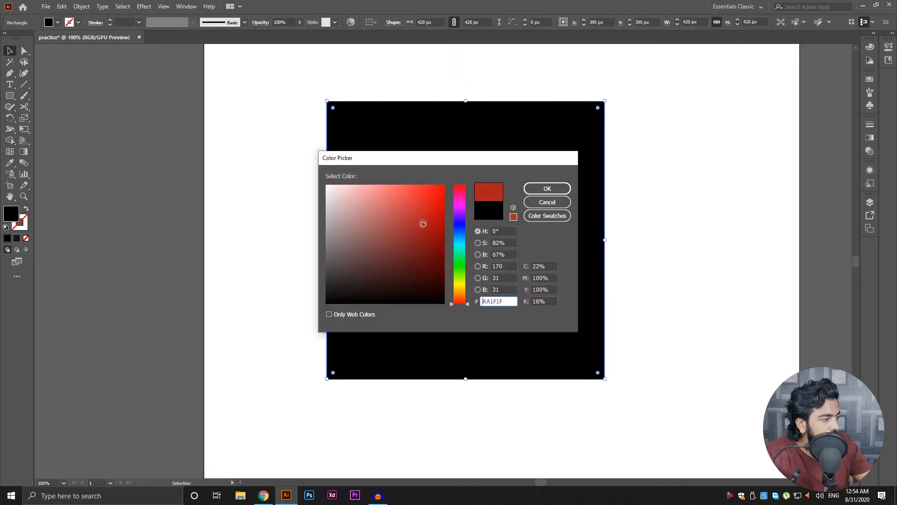
{"action": "left_click", "coordinate": [548, 189]}
{"action": "left_click", "coordinate": [683, 198]}
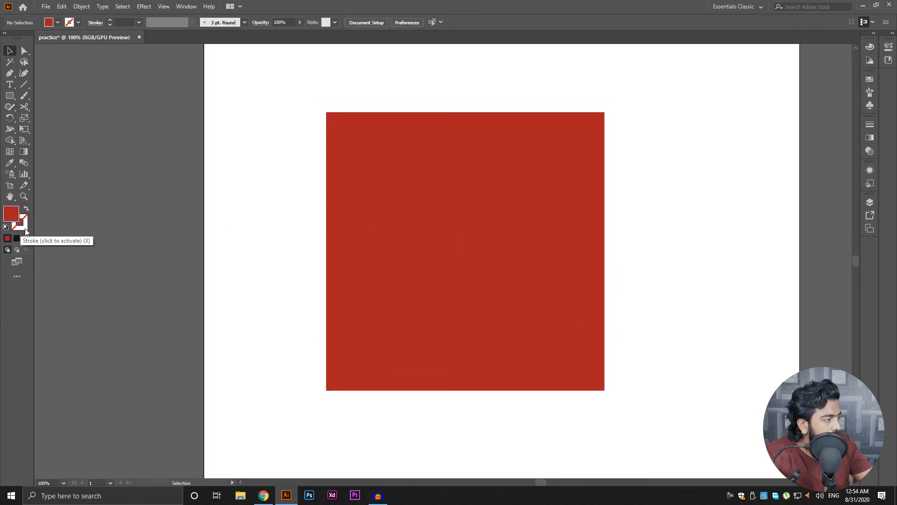
- With nothing selected, set the stroke colour to bright green #68D807 using the Color Picker
{"action": "double_click", "coordinate": [25, 231]}
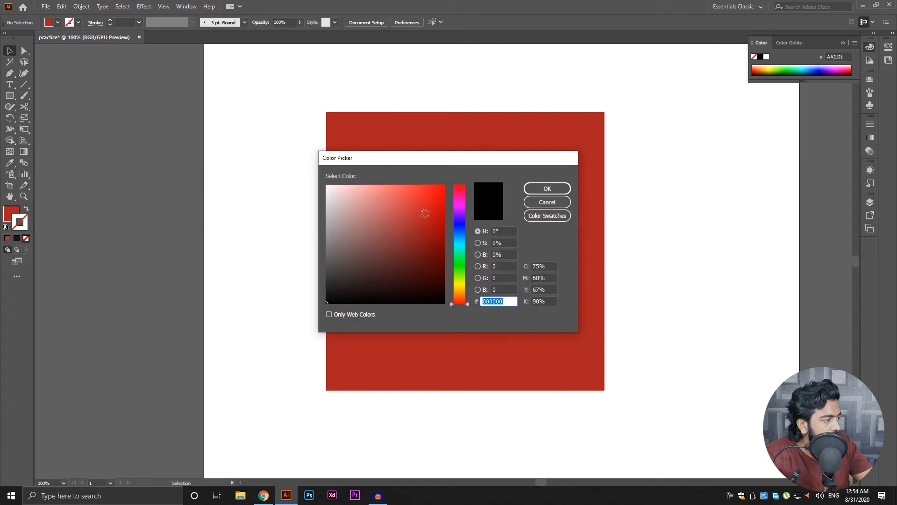
{"action": "mouse_move", "coordinate": [422, 204]}
{"action": "left_mouse_down"}
{"action": "mouse_move", "coordinate": [436, 239]}
{"action": "mouse_move", "coordinate": [428, 246]}
{"action": "left_mouse_up"}
{"action": "left_click_drag", "start_coordinate": [465, 219], "coordinate": [465, 274]}
{"action": "left_click_drag", "start_coordinate": [427, 247], "coordinate": [441, 203]}
{"action": "left_click", "coordinate": [535, 190]}
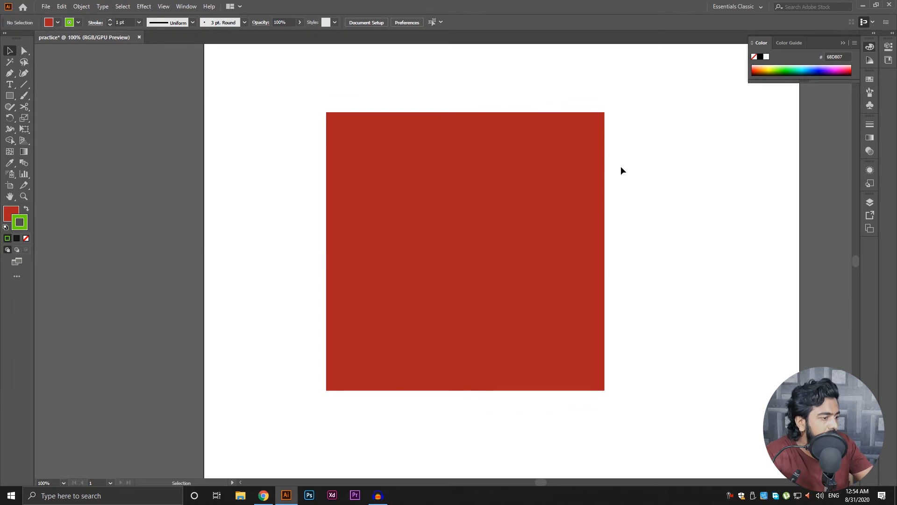
- Select the red square and give it a green stroke with a weight of 7 pt
{"action": "left_click_drag", "start_coordinate": [621, 168], "coordinate": [495, 270]}
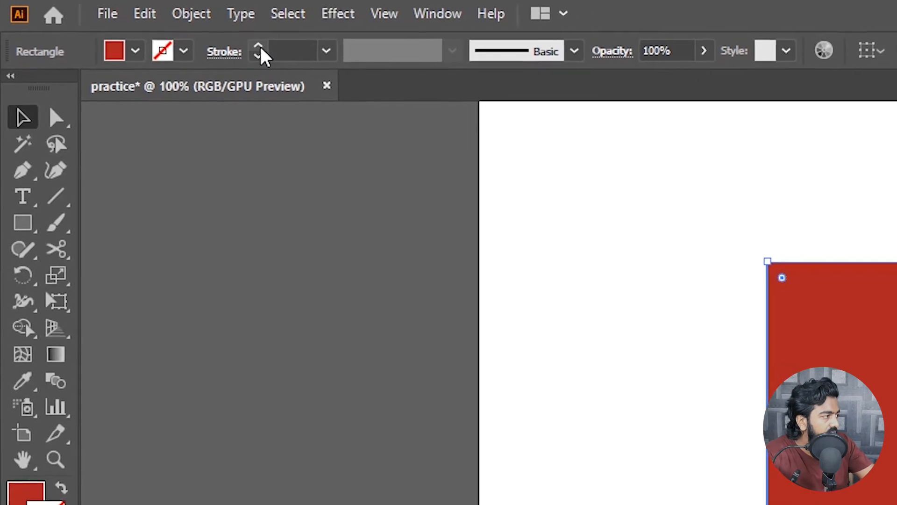
{"action": "left_click", "coordinate": [258, 46]}
{"action": "left_click", "coordinate": [258, 46]}
{"action": "left_click", "coordinate": [258, 46]}
{"action": "left_click", "coordinate": [258, 47]}
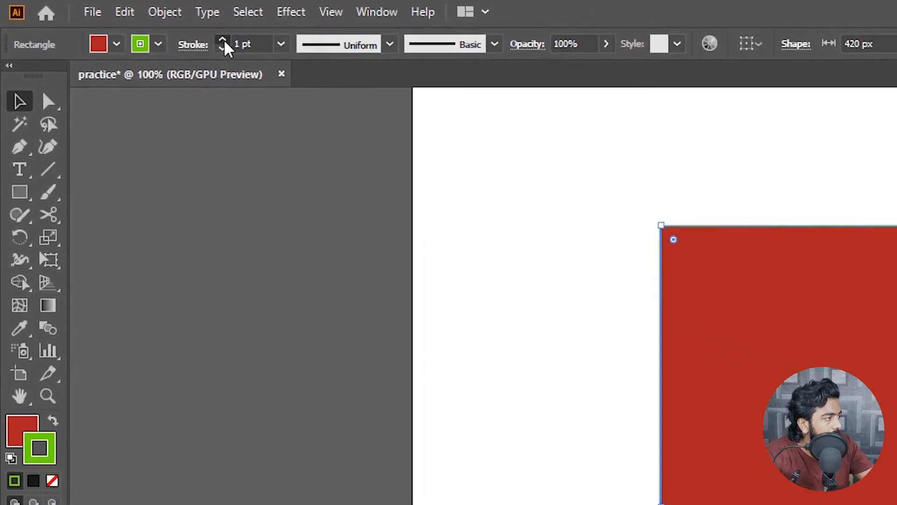
{"action": "left_click", "coordinate": [223, 41]}
{"action": "left_click", "coordinate": [223, 41]}
{"action": "left_click", "coordinate": [223, 40]}
{"action": "left_click", "coordinate": [223, 40]}
{"action": "left_click", "coordinate": [223, 41]}
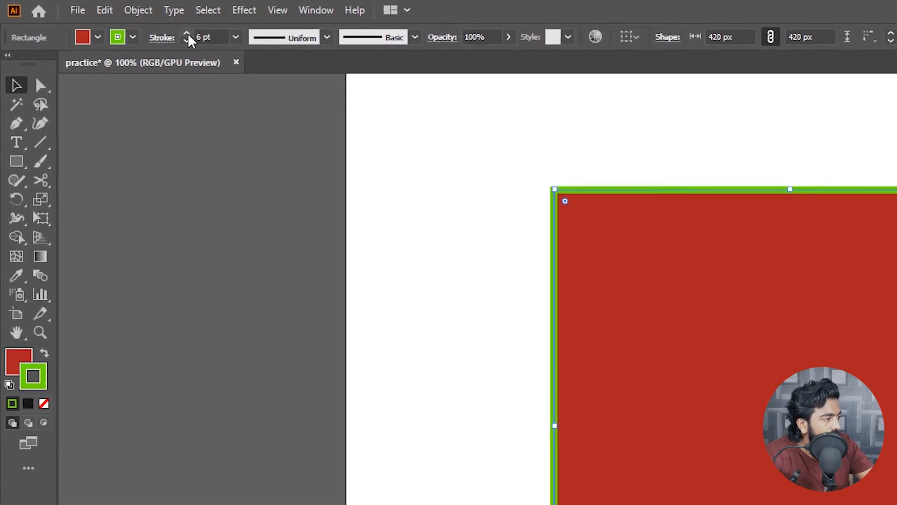
{"action": "left_click", "coordinate": [187, 35]}
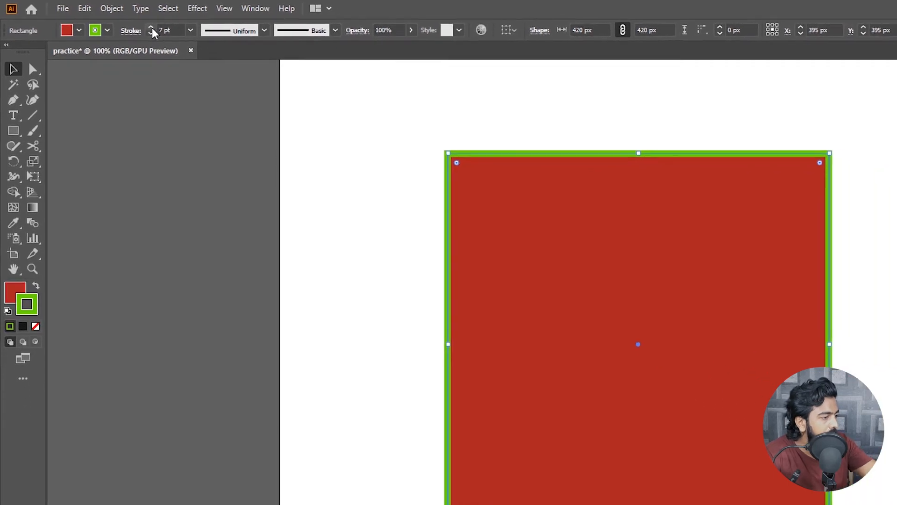
- Increase the green stroke weight of the red square to 13 pt and deselect the square
{"action": "left_click", "coordinate": [151, 27]}
{"action": "left_click", "coordinate": [151, 27]}
{"action": "left_click", "coordinate": [151, 28]}
{"action": "left_click", "coordinate": [151, 27]}
{"action": "left_click", "coordinate": [151, 27]}
{"action": "left_click", "coordinate": [151, 28]}
{"action": "left_click", "coordinate": [321, 247]}
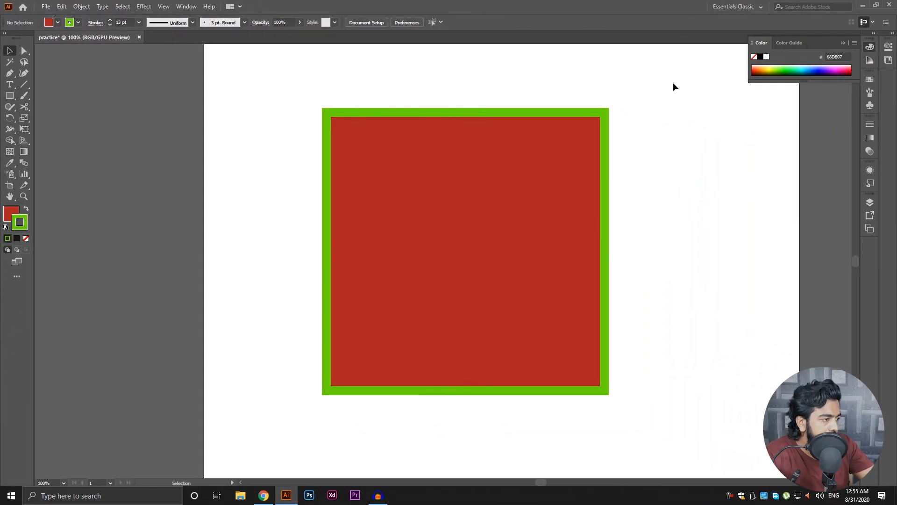
- Examine up close how the green stroke sits along the red square's edge path
{"action": "left_click_drag", "start_coordinate": [673, 83], "coordinate": [252, 476]}
{"action": "left_click", "coordinate": [235, 384]}
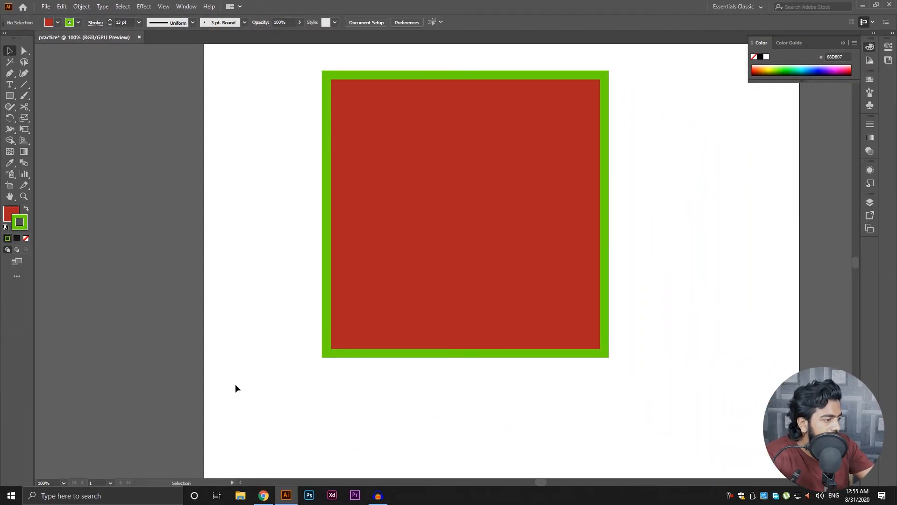
{"action": "scroll", "coordinate": [237, 381], "scroll_direction": "up", "scroll_amount": 3}
{"action": "scroll", "coordinate": [301, 236], "scroll_direction": "up", "scroll_amount": 2}
{"action": "scroll", "coordinate": [320, 240], "scroll_direction": "left", "scroll_amount": 1}
{"action": "left_click", "coordinate": [387, 237]}
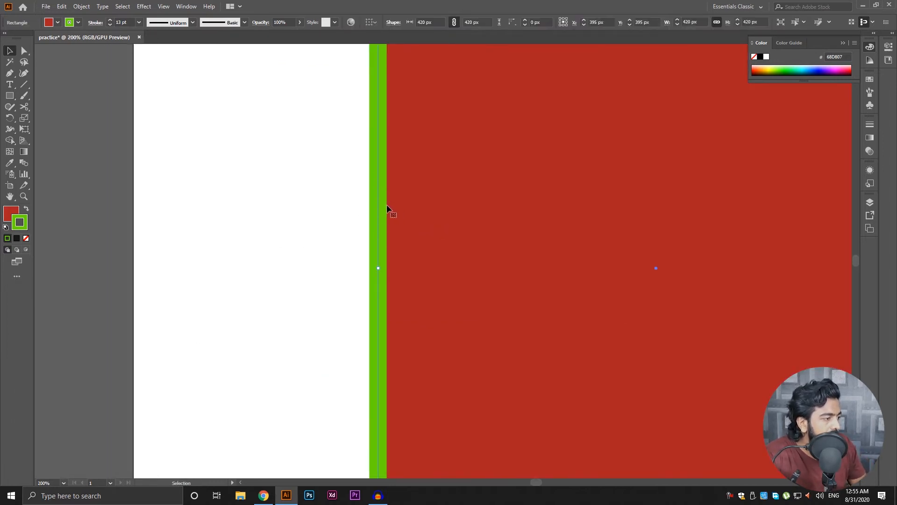
{"action": "scroll", "coordinate": [378, 191], "scroll_direction": "down", "scroll_amount": 3}
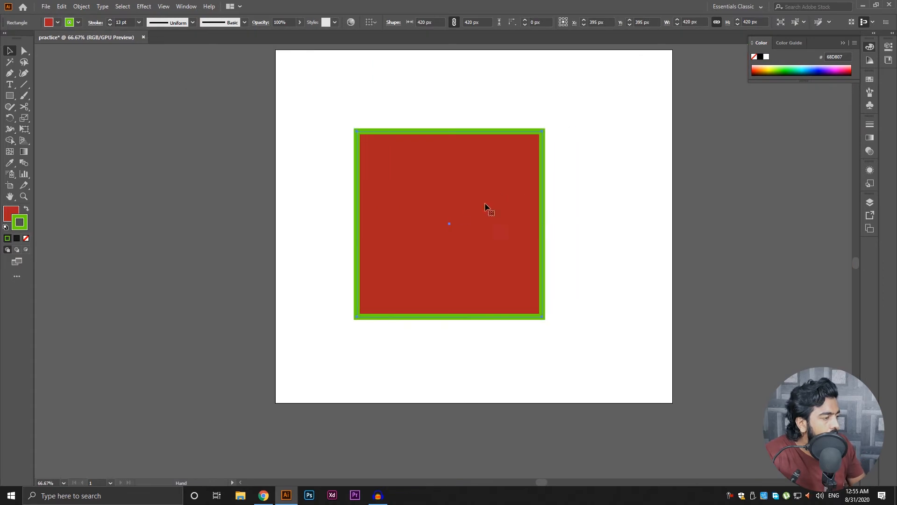
{"action": "scroll", "coordinate": [485, 203], "scroll_direction": "up", "scroll_amount": 1}
{"action": "left_click_drag", "start_coordinate": [386, 200], "coordinate": [358, 209]}
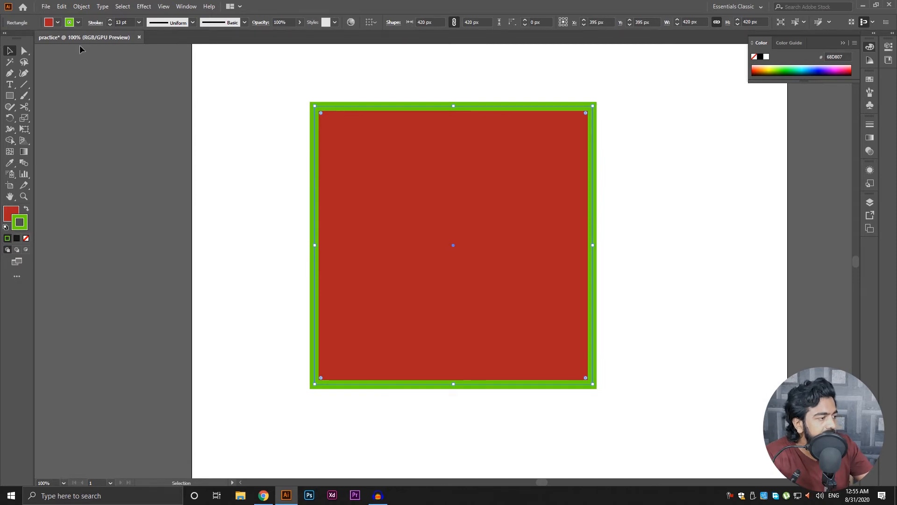
- Try a round corner join on the square's stroke, then restore the miter join
{"action": "left_click", "coordinate": [96, 24]}
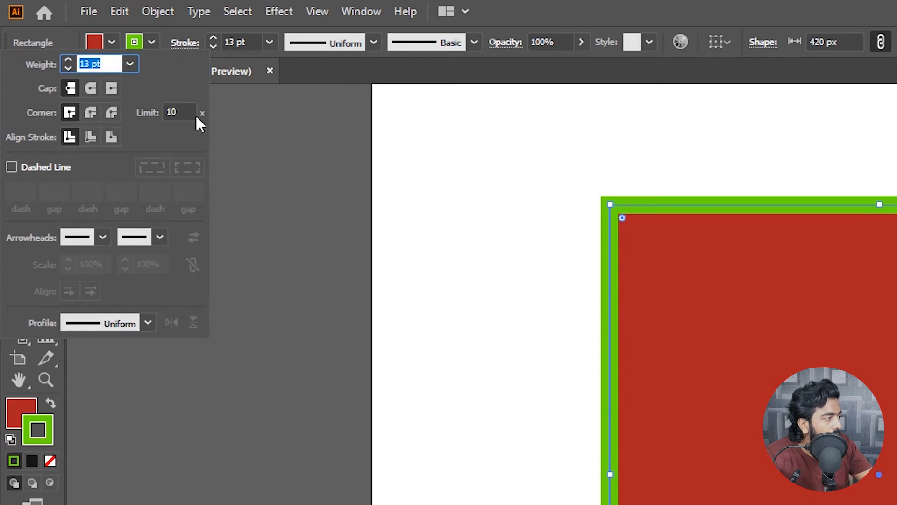
{"action": "left_click", "coordinate": [90, 115]}
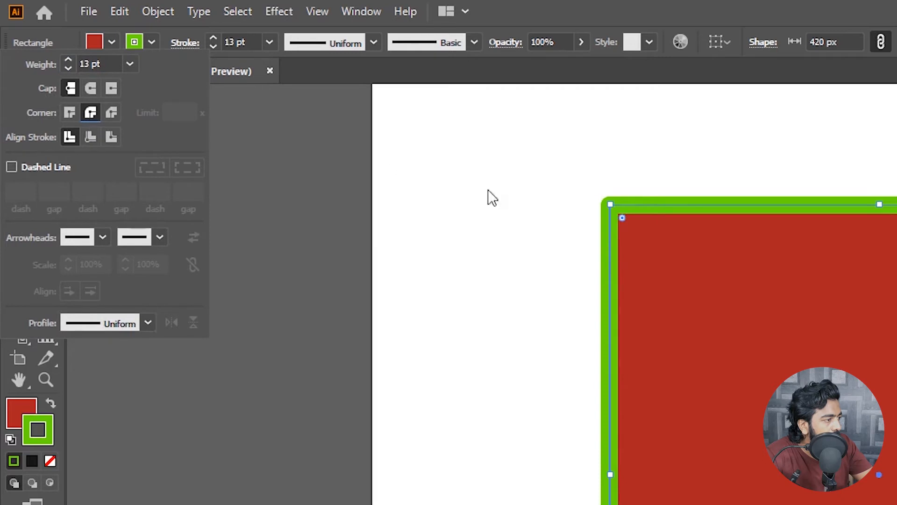
{"action": "left_click", "coordinate": [71, 110]}
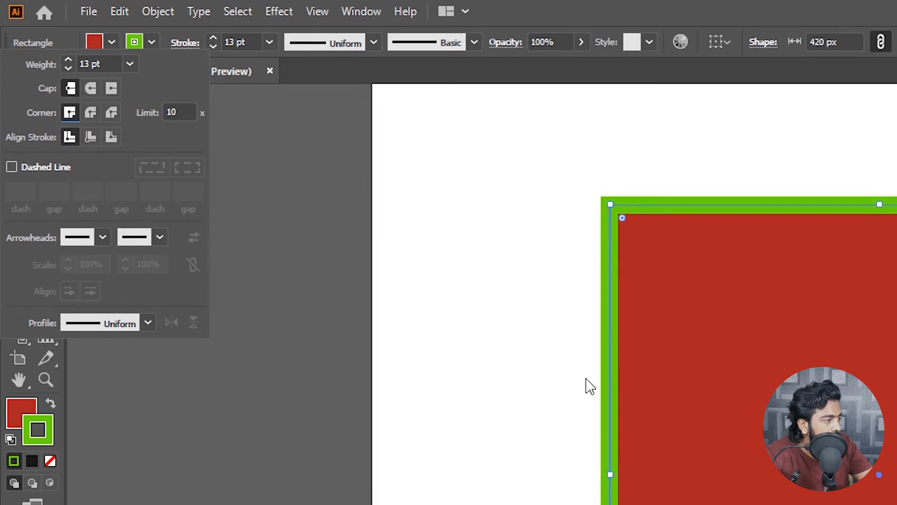
- Try aligning the square's stroke to the inside and the outside of the path, then return it to center alignment
{"action": "left_click", "coordinate": [92, 136]}
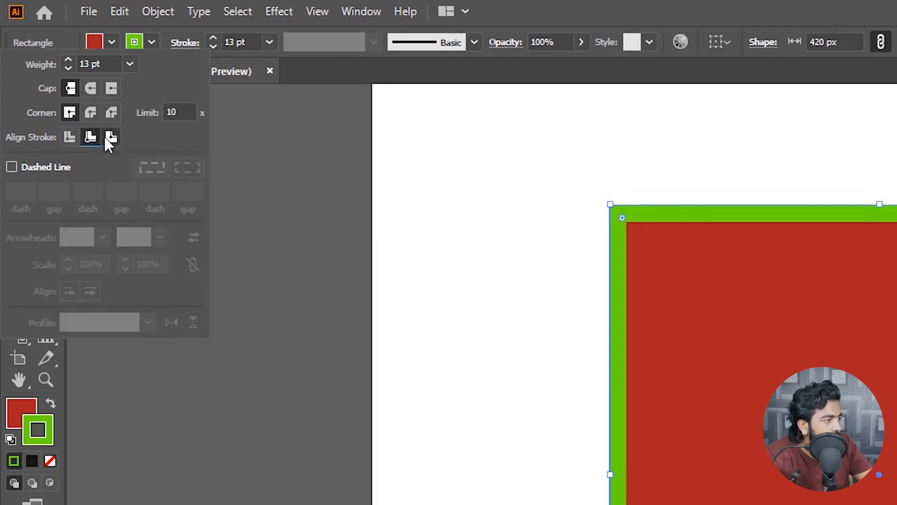
{"action": "left_click", "coordinate": [110, 137]}
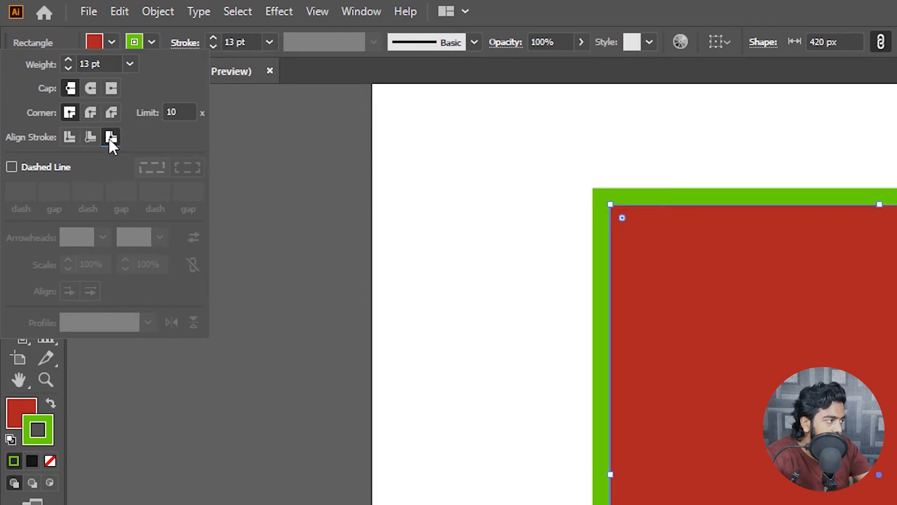
{"action": "left_click", "coordinate": [68, 137]}
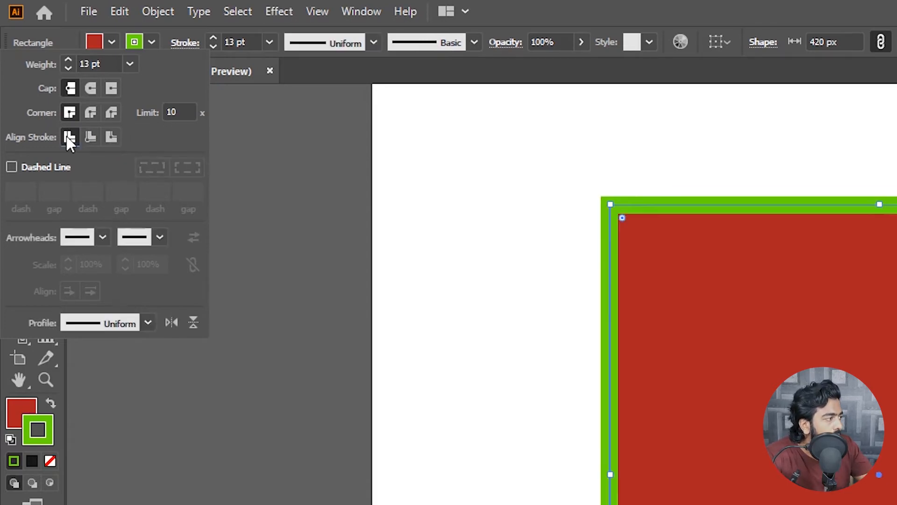
- Make the square's stroke a dashed line with a 28 pt dash and an increased gap
{"action": "left_click", "coordinate": [11, 166]}
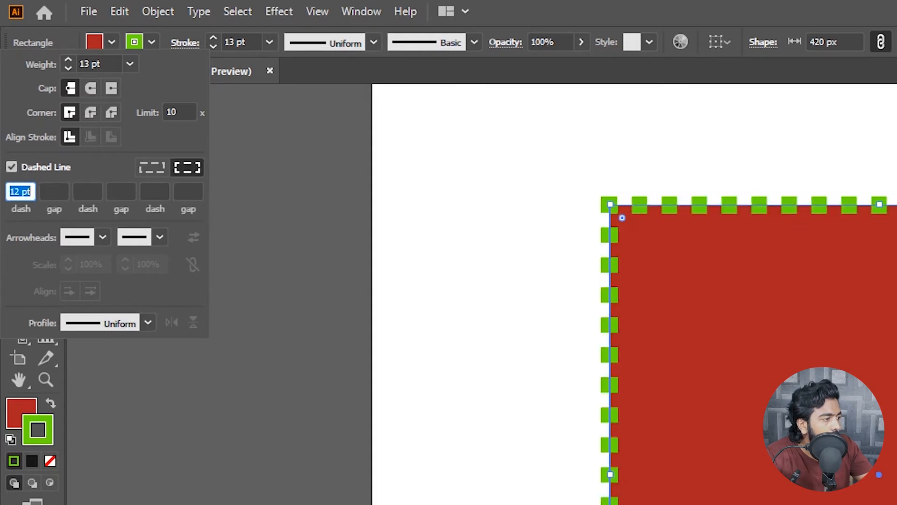
{"action": "type", "text": "28"}
{"action": "key", "text": "Return"}
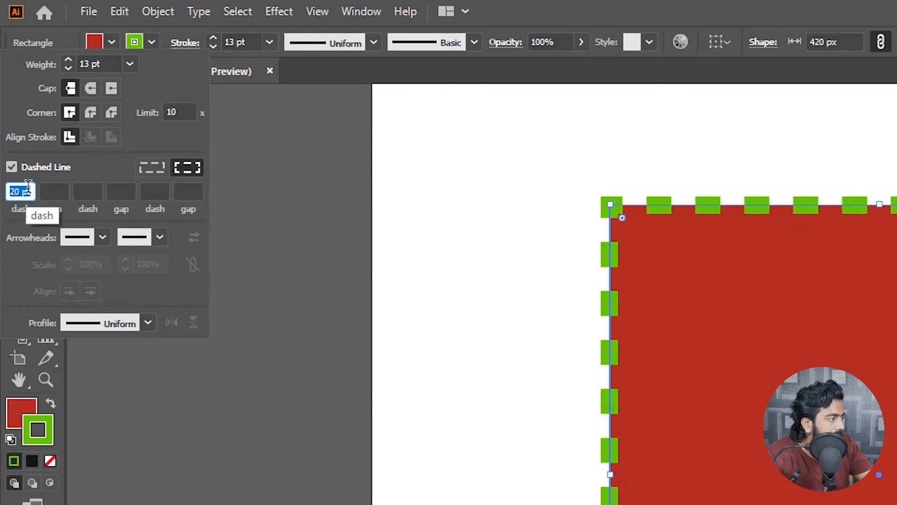
{"action": "left_click", "coordinate": [53, 192]}
{"action": "key", "text": "Up"}
{"action": "key", "text": "Up"}
{"action": "key", "text": "Up"}
{"action": "key", "text": "Up"}
{"action": "key", "text": "Up"}
{"action": "key", "text": "Up"}
{"action": "key", "text": "Up"}
{"action": "key", "text": "Up"}
{"action": "key", "text": "Up"}
{"action": "key", "text": "Up"}
{"action": "key", "text": "Up"}
{"action": "key", "text": "Up"}
{"action": "key", "text": "Up"}
{"action": "key", "text": "Up"}
{"action": "key", "text": "Up"}
{"action": "key", "text": "Up"}
{"action": "key", "text": "Up"}
{"action": "key", "text": "Up"}
{"action": "key", "text": "Up"}
{"action": "key", "text": "Up"}
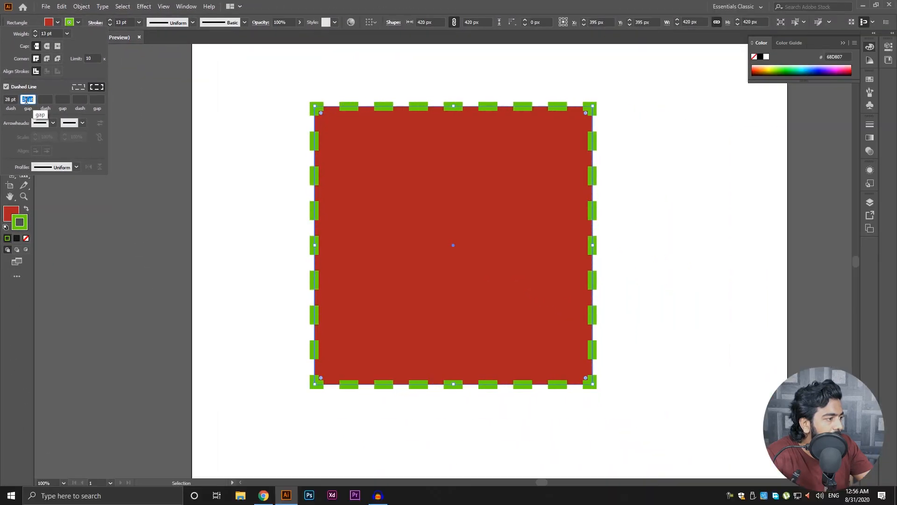
{"action": "left_click", "coordinate": [132, 152]}
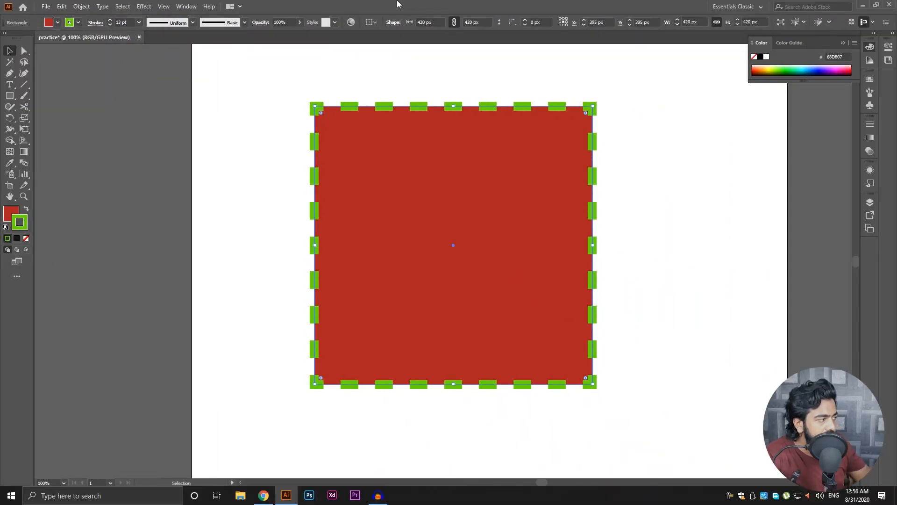
- Delete the dashed square from the artboard
{"action": "left_click_drag", "start_coordinate": [131, 63], "coordinate": [708, 442]}
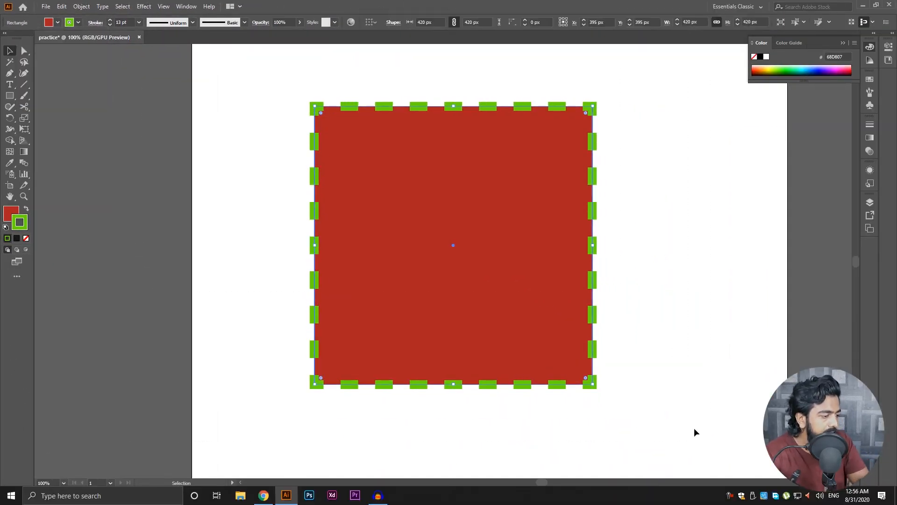
{"action": "key", "text": "Delete"}
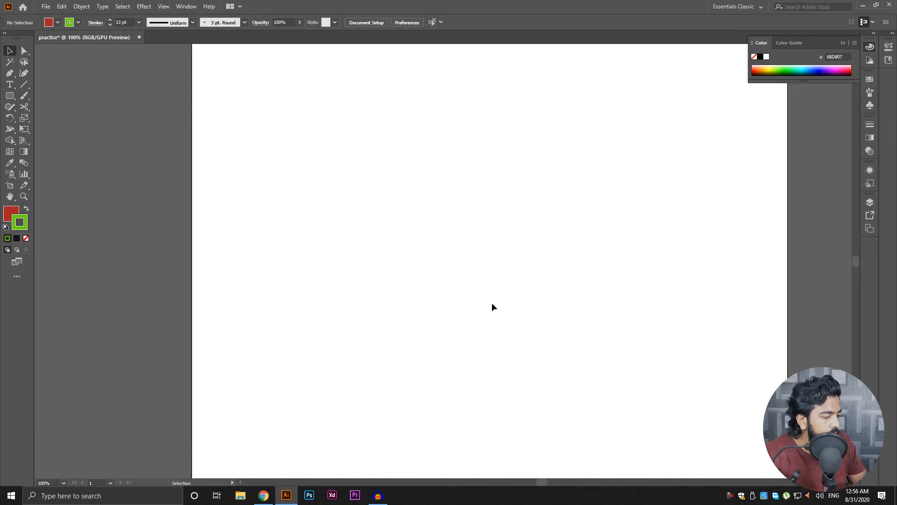
- Create an area text frame of placeholder text about 758 by 253 px across the upper part of the artboard
{"action": "key", "text": "t"}
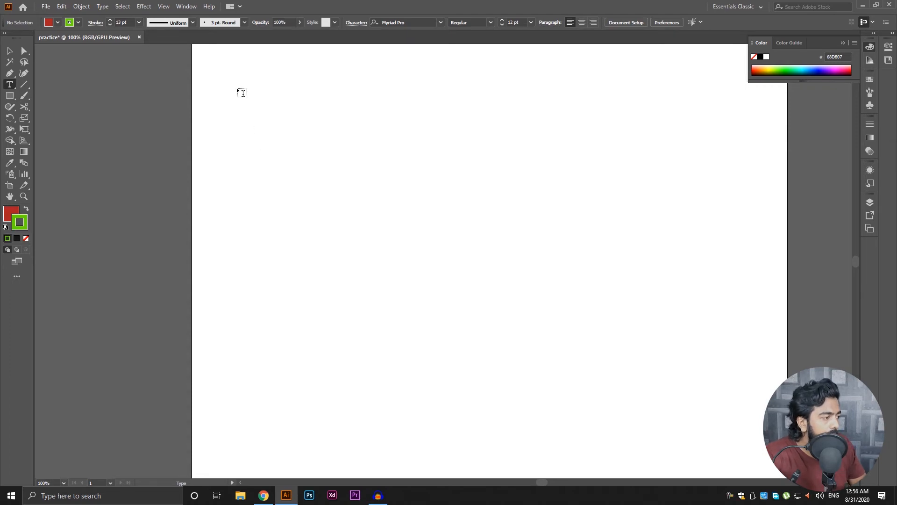
{"action": "left_click_drag", "start_coordinate": [236, 89], "coordinate": [738, 255]}
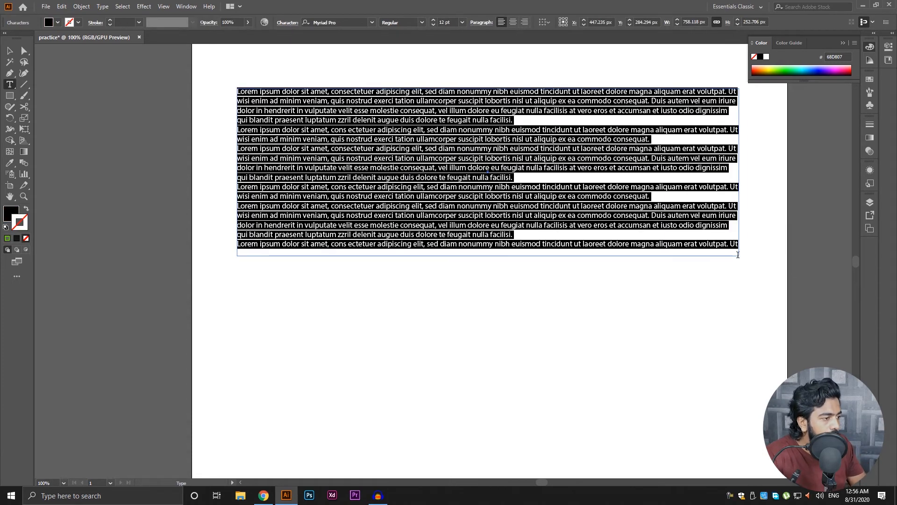
{"action": "left_click", "coordinate": [255, 305]}
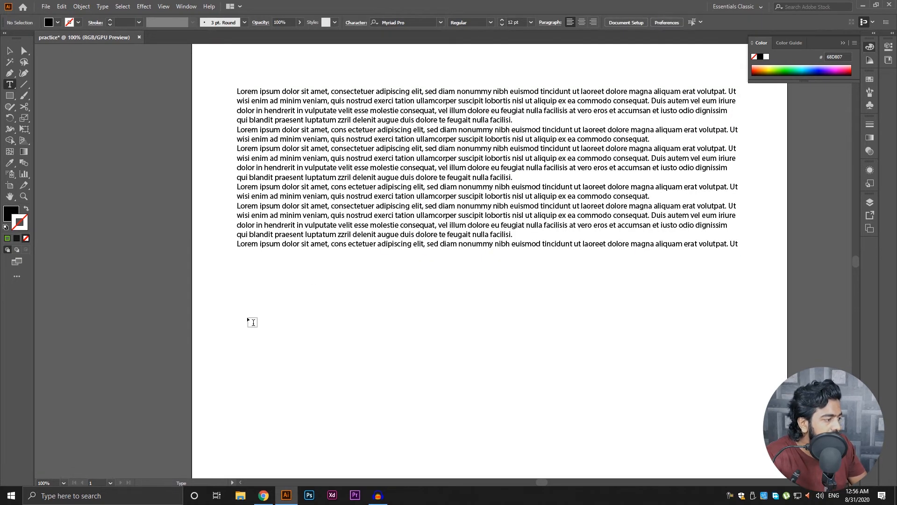
- Add a point text object reading "lorem ipsum" below the paragraph
{"action": "left_click", "coordinate": [252, 321]}
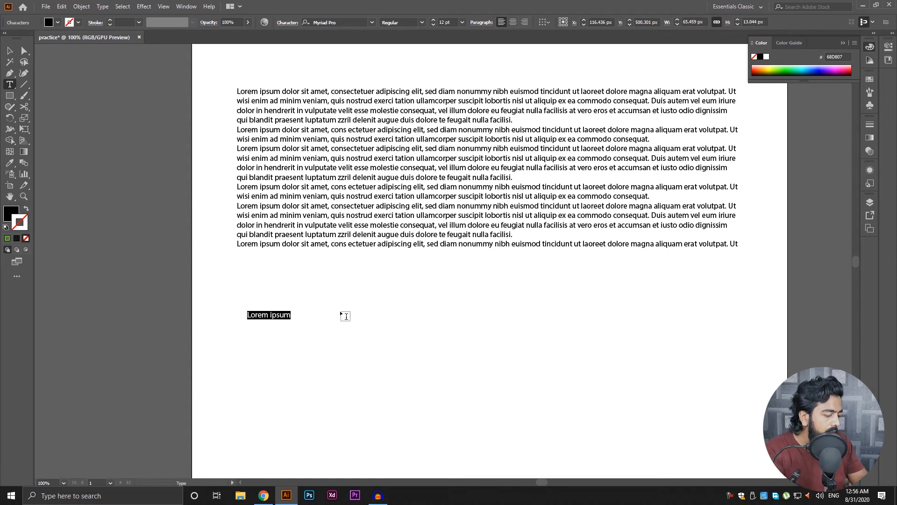
{"action": "type", "text": "lorem ipsum"}
{"action": "key", "text": "Escape"}
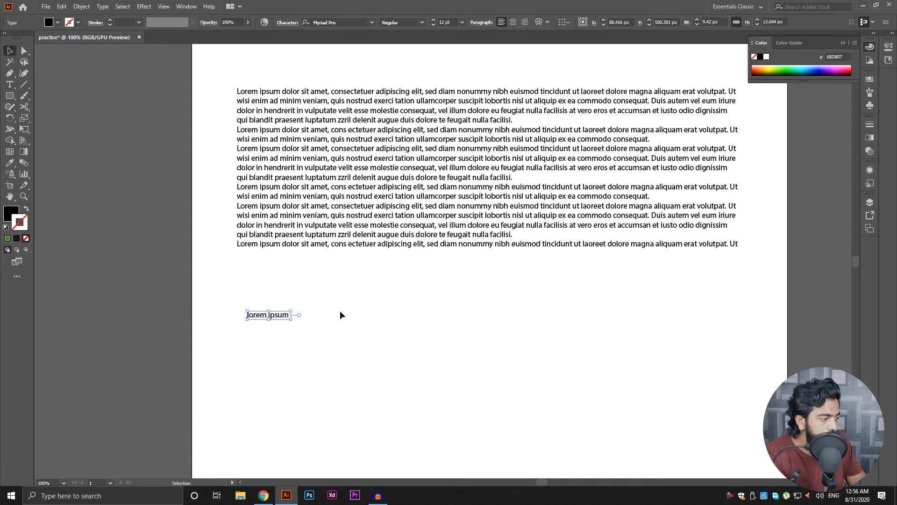
- Move the "lorem ipsum" point text down and to the left, closer to the artboard's left edge
{"action": "scroll", "coordinate": [264, 312], "scroll_direction": "up", "scroll_amount": 2}
{"action": "left_click_drag", "start_coordinate": [321, 355], "coordinate": [380, 324]}
{"action": "left_click", "coordinate": [411, 341]}
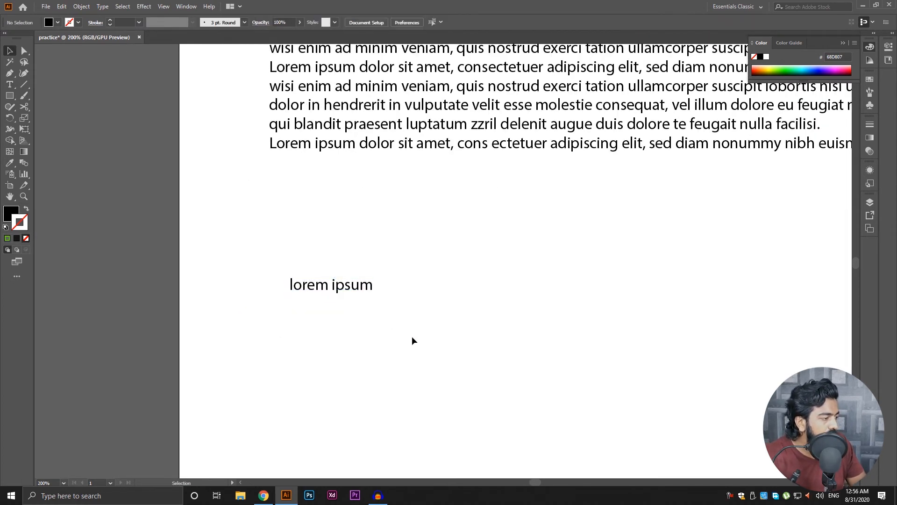
{"action": "left_click_drag", "start_coordinate": [286, 284], "coordinate": [244, 345]}
{"action": "left_click", "coordinate": [357, 397]}
{"action": "left_click", "coordinate": [323, 345]}
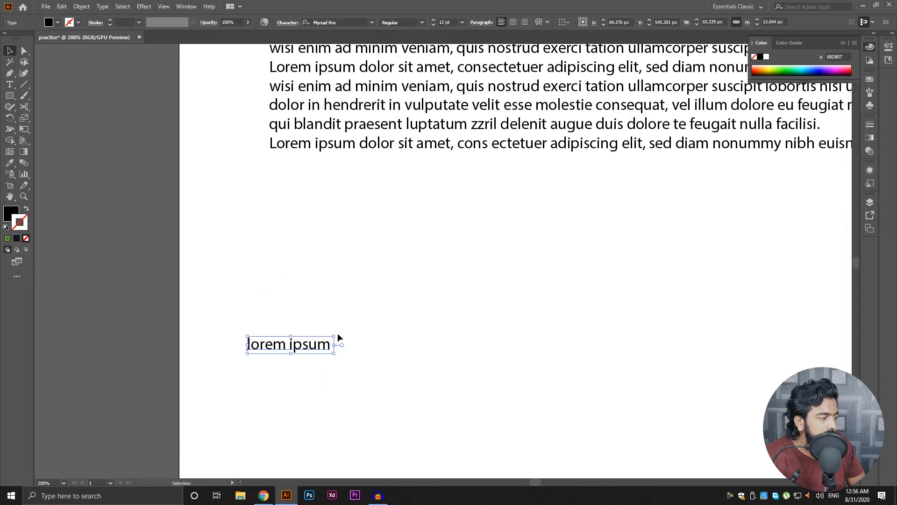
{"action": "left_click", "coordinate": [439, 336]}
- Replace all the placeholder text in the large paragraph frame with "sdasdadad"
{"action": "scroll", "coordinate": [450, 337], "scroll_direction": "down", "scroll_amount": 2}
{"action": "left_click_drag", "start_coordinate": [523, 322], "coordinate": [416, 417]}
{"action": "left_click", "coordinate": [477, 249]}
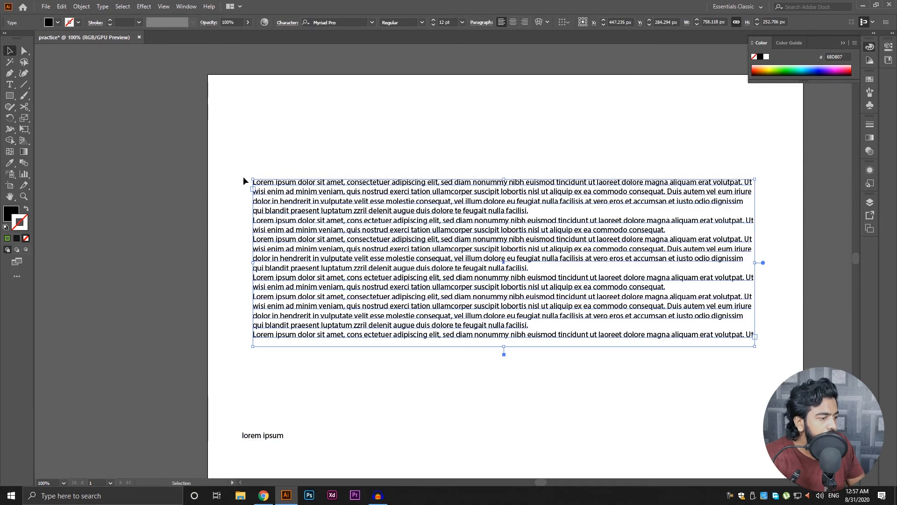
{"action": "key", "text": "t"}
{"action": "left_click", "coordinate": [437, 232]}
{"action": "key", "text": "ctrl+a"}
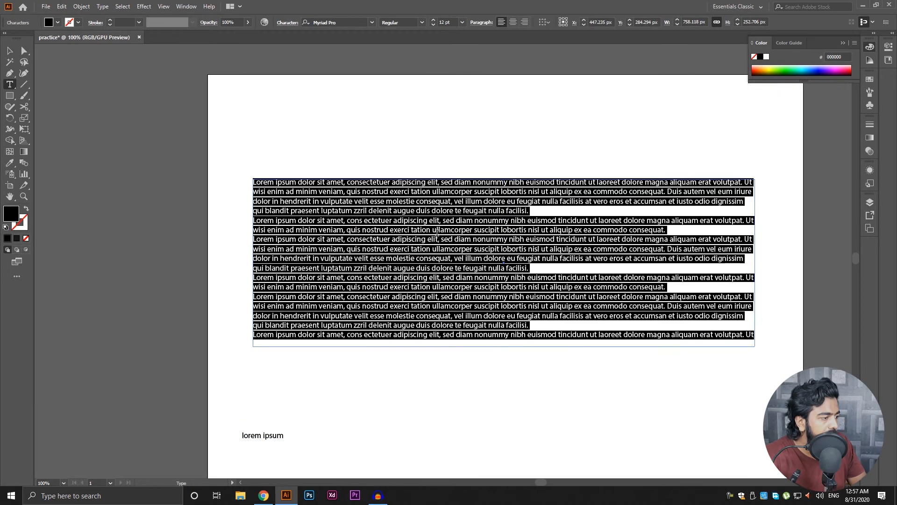
{"action": "key", "text": "BackSpace"}
{"action": "type", "text": "sdasdadad"}
{"action": "key", "text": "Escape"}
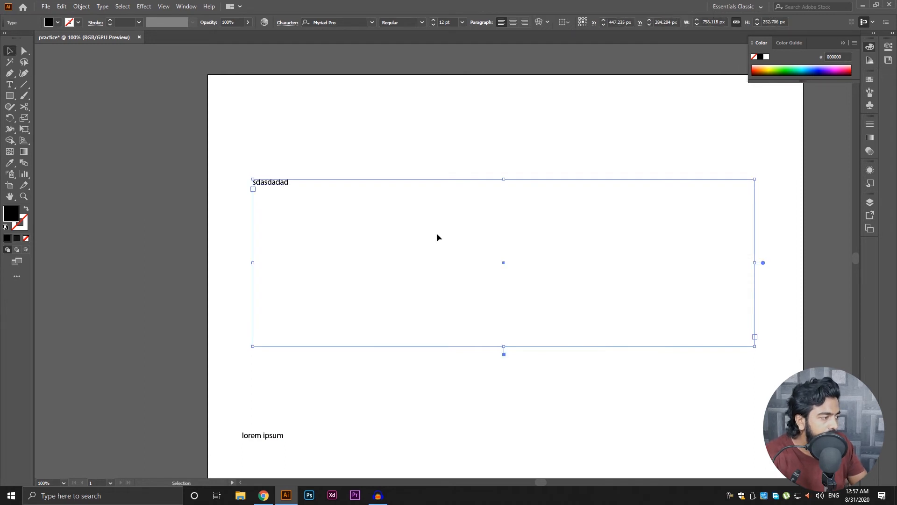
- Select the large text frame again to examine the extent of its bounding box
{"action": "left_click", "coordinate": [443, 133]}
{"action": "left_click_drag", "start_coordinate": [268, 124], "coordinate": [702, 415]}
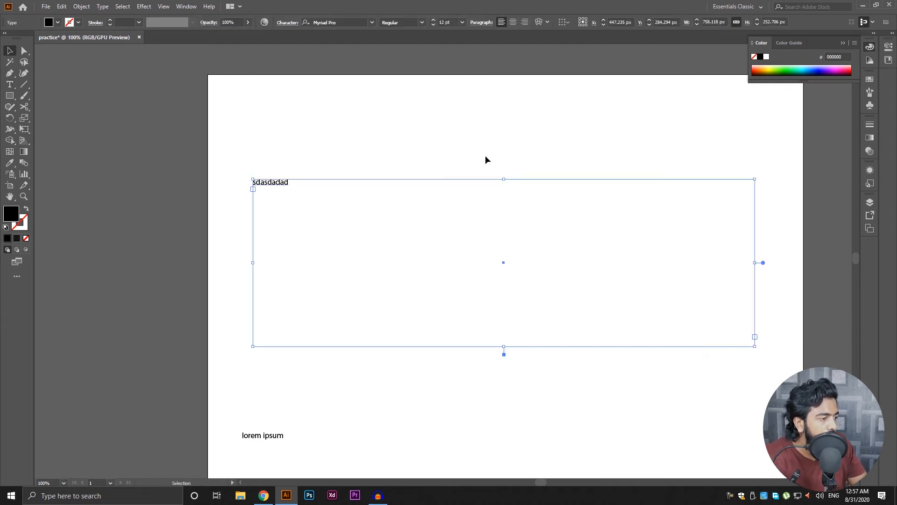
{"action": "left_click", "coordinate": [623, 394]}
{"action": "left_click_drag", "start_coordinate": [624, 395], "coordinate": [248, 160]}
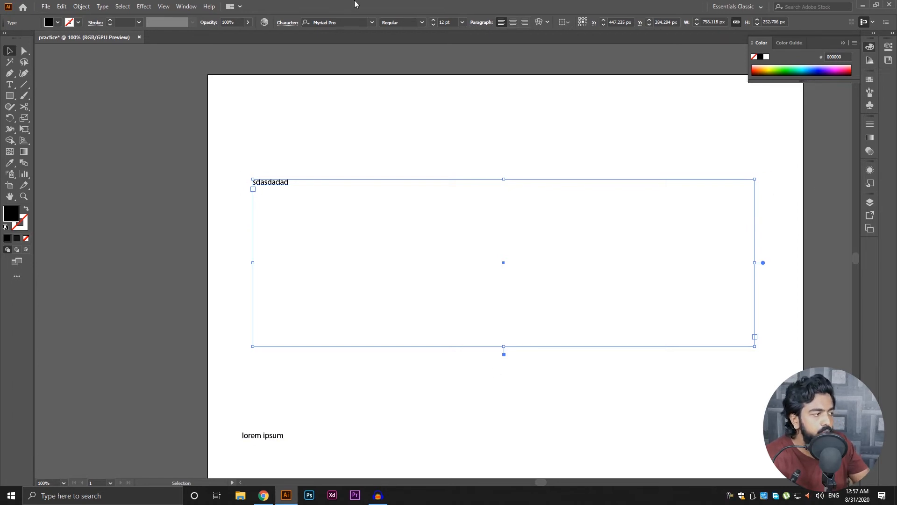
- Clear the text in the large frame, then undo the edits back to the Lorem ipsum placeholder paragraph
{"action": "double_click", "coordinate": [300, 191]}
{"action": "key", "text": "ctrl+a"}
{"action": "key", "text": "BackSpace"}
{"action": "key", "text": "ctrl+z"}
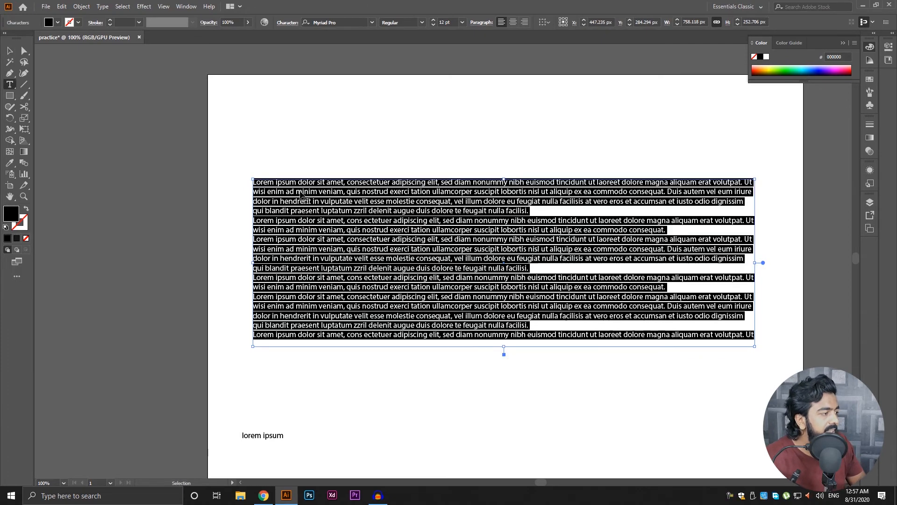
{"action": "type", "text": "v"}
{"action": "key", "text": "ctrl+z"}
{"action": "key", "text": "Escape"}
{"action": "left_click", "coordinate": [340, 378]}
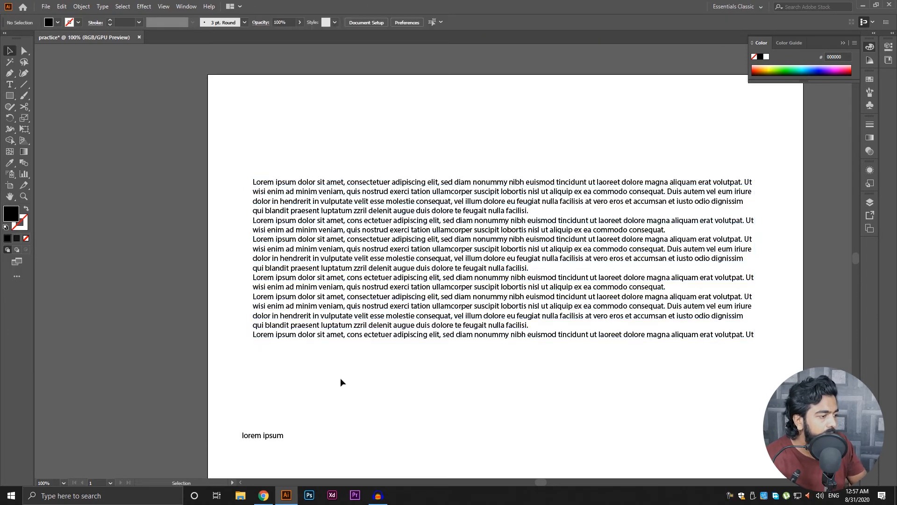
- Delete the "lorem ipsum" point text below the paragraph
{"action": "left_click_drag", "start_coordinate": [340, 377], "coordinate": [209, 441]}
{"action": "key", "text": "Delete"}
- Change the large Lorem ipsum paragraph's font to Corbel in the Bold style
{"action": "left_click", "coordinate": [467, 255]}
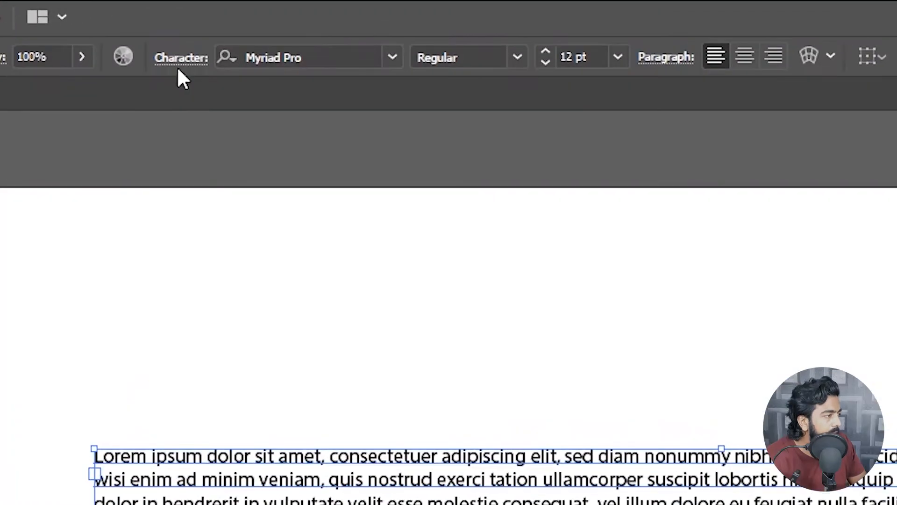
{"action": "left_click", "coordinate": [397, 58]}
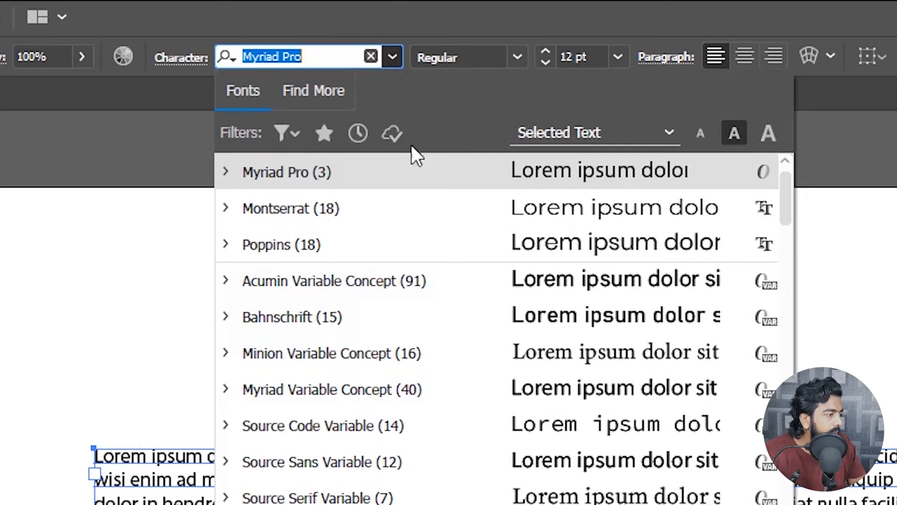
{"action": "scroll", "coordinate": [654, 461], "scroll_direction": "down", "scroll_amount": 8}
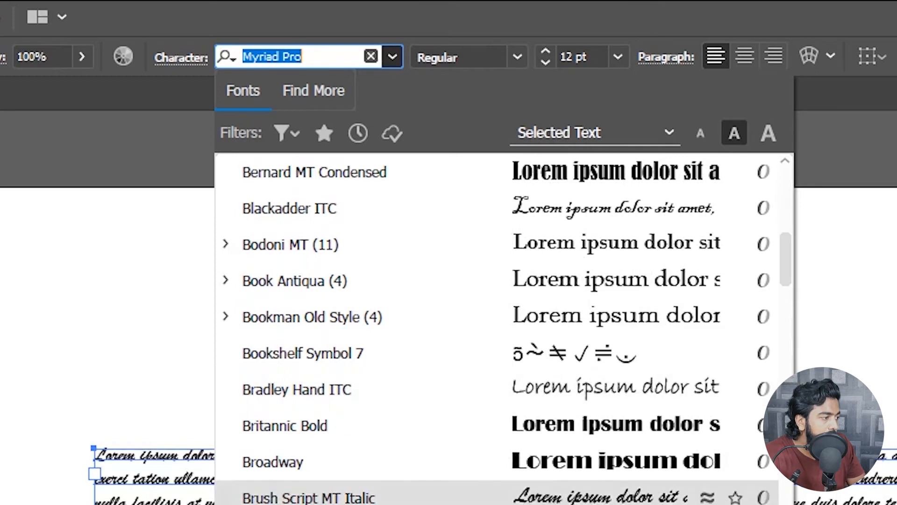
{"action": "scroll", "coordinate": [495, 208], "scroll_direction": "down", "scroll_amount": 4}
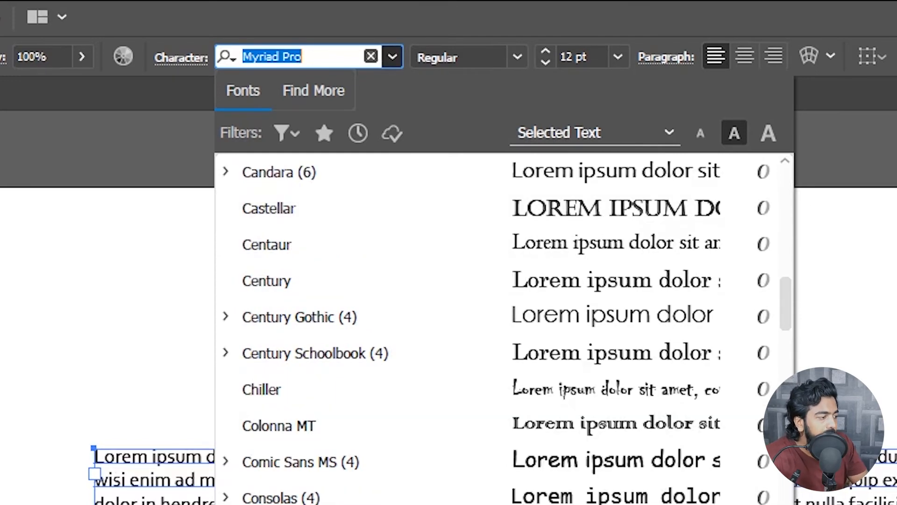
{"action": "left_click", "coordinate": [276, 503]}
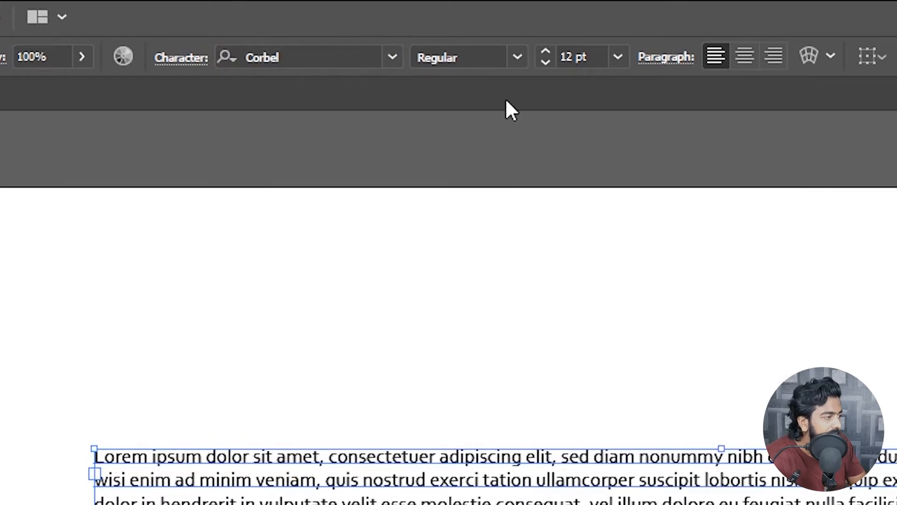
{"action": "left_click", "coordinate": [517, 63]}
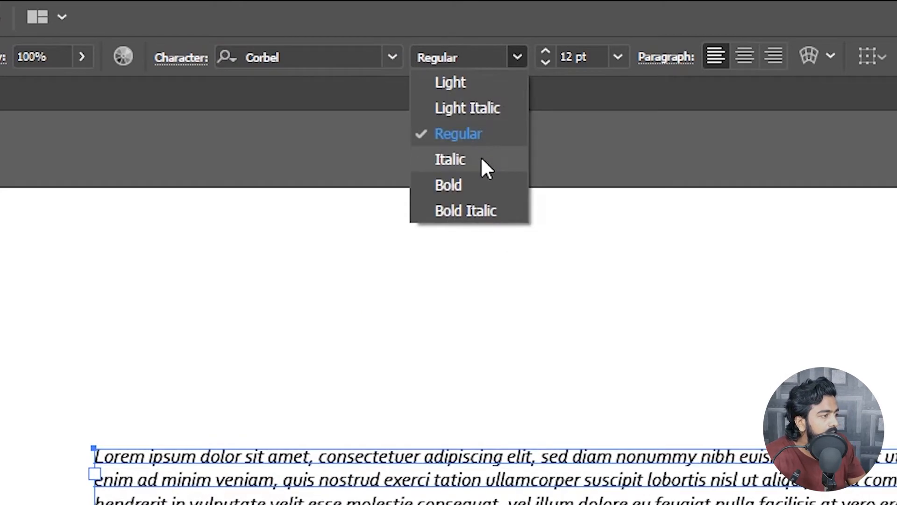
{"action": "left_click", "coordinate": [463, 185]}
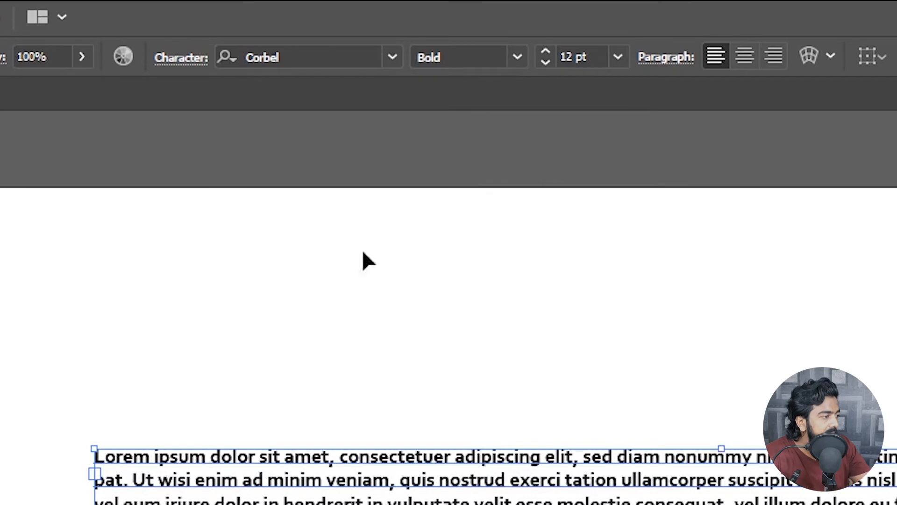
- Raise the paragraph's font size gradually to 31 pt and bring it back down to 27 pt
{"action": "left_click", "coordinate": [591, 56]}
{"action": "left_click_drag", "start_coordinate": [590, 57], "coordinate": [559, 57]}
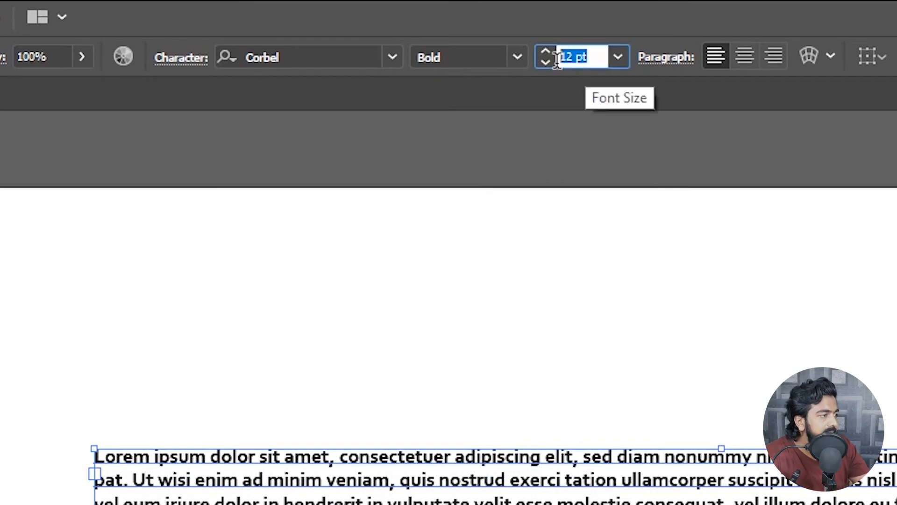
{"action": "left_click", "coordinate": [548, 50]}
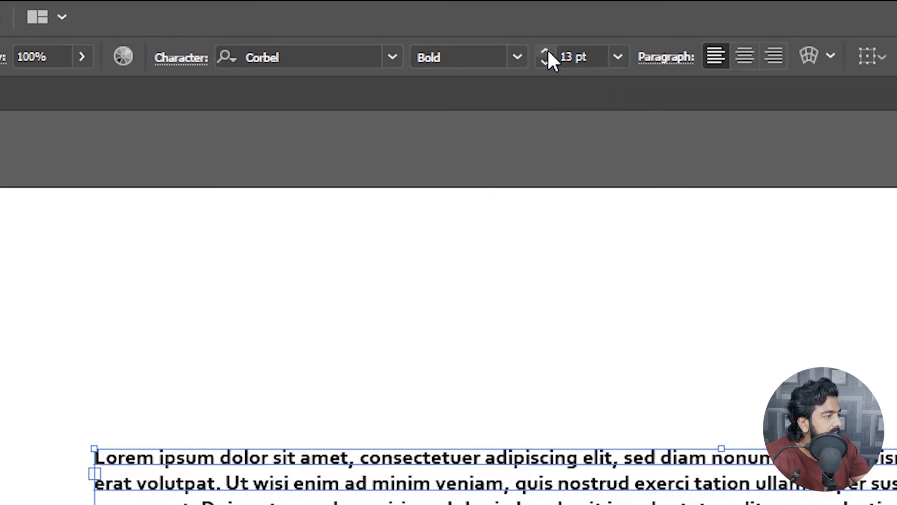
{"action": "left_click", "coordinate": [548, 50]}
{"action": "left_click", "coordinate": [548, 50]}
{"action": "left_click", "coordinate": [548, 50]}
{"action": "left_click", "coordinate": [548, 50]}
{"action": "left_click", "coordinate": [548, 49]}
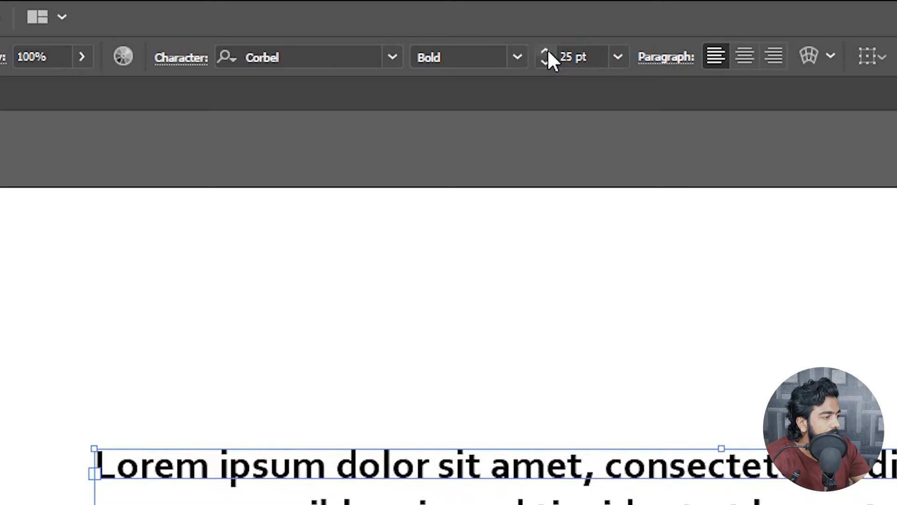
{"action": "left_click", "coordinate": [548, 50]}
{"action": "left_click", "coordinate": [548, 49]}
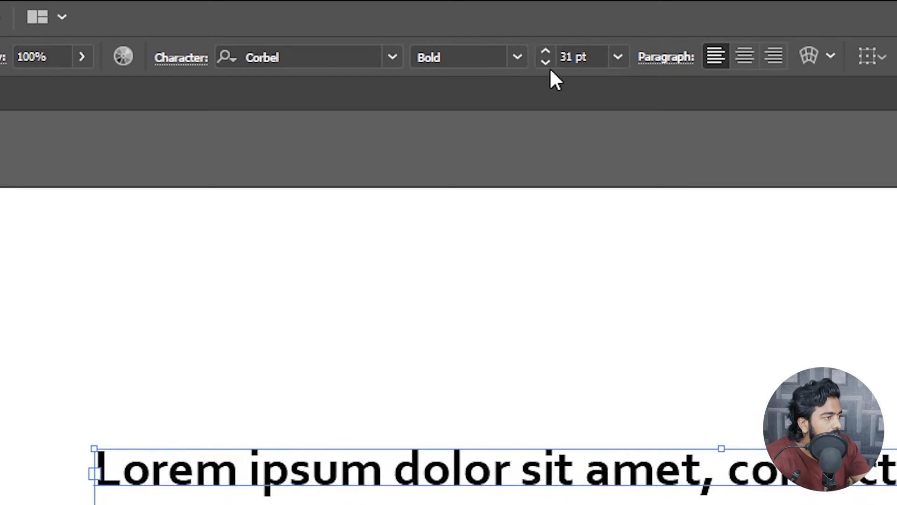
{"action": "left_click", "coordinate": [546, 62]}
{"action": "left_click", "coordinate": [545, 62]}
{"action": "left_click", "coordinate": [546, 61]}
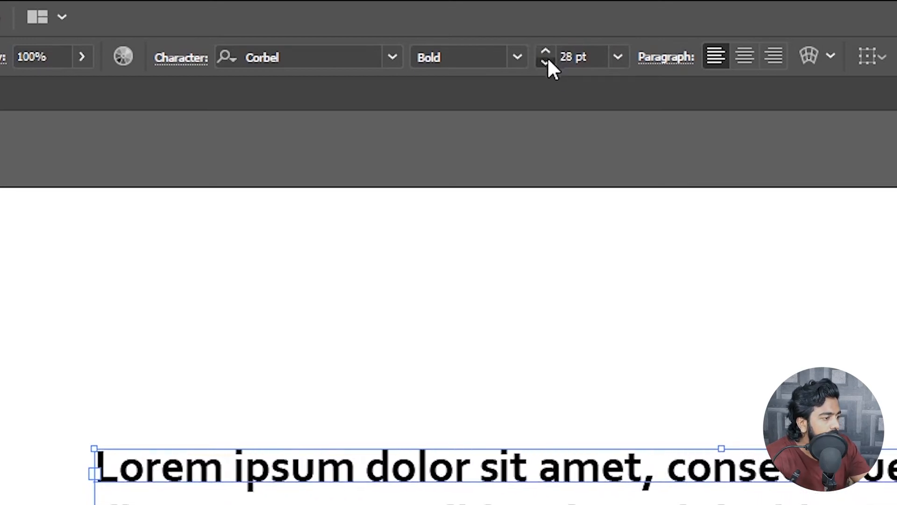
{"action": "left_click", "coordinate": [546, 62]}
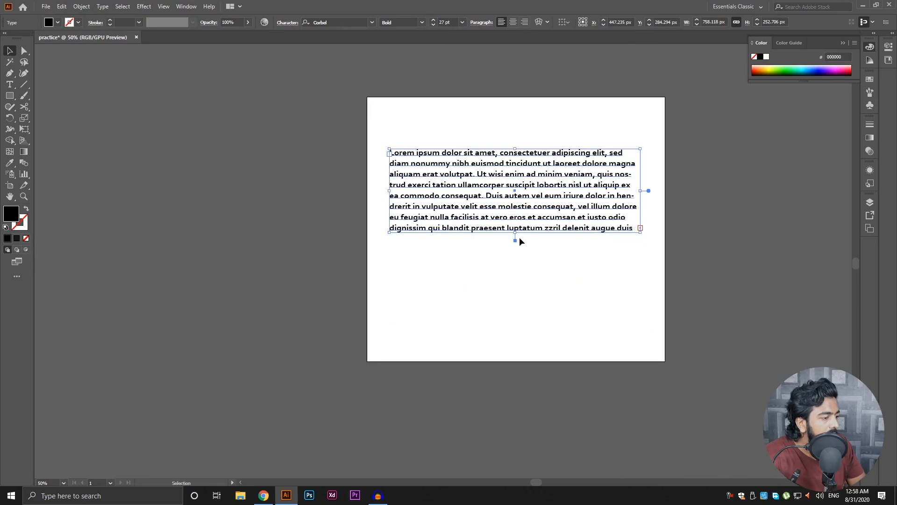
- Stretch the text frame downward past the artboard to about 1354 px tall so all the overflowing text fits
{"action": "left_click_drag", "start_coordinate": [517, 234], "coordinate": [519, 470]}
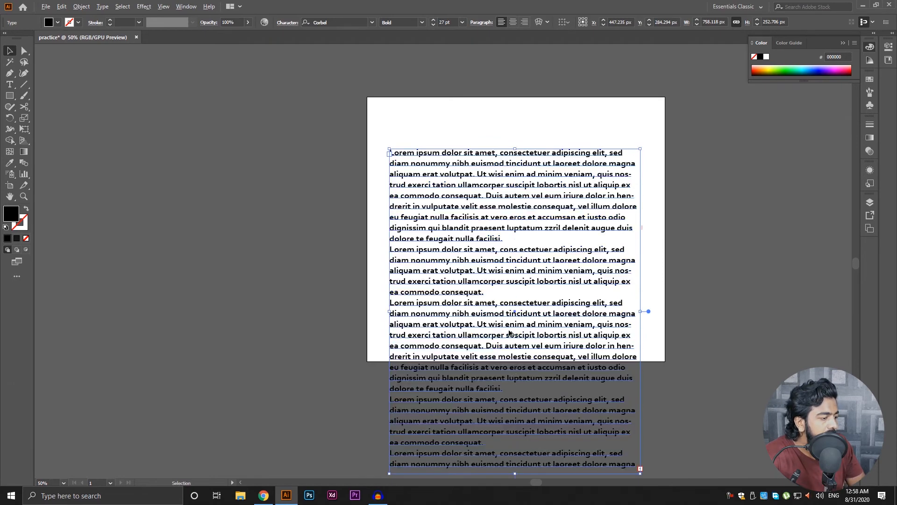
{"action": "key", "text": "ctrl+minus"}
{"action": "left_click_drag", "start_coordinate": [499, 300], "coordinate": [493, 381]}
{"action": "left_click", "coordinate": [670, 206]}
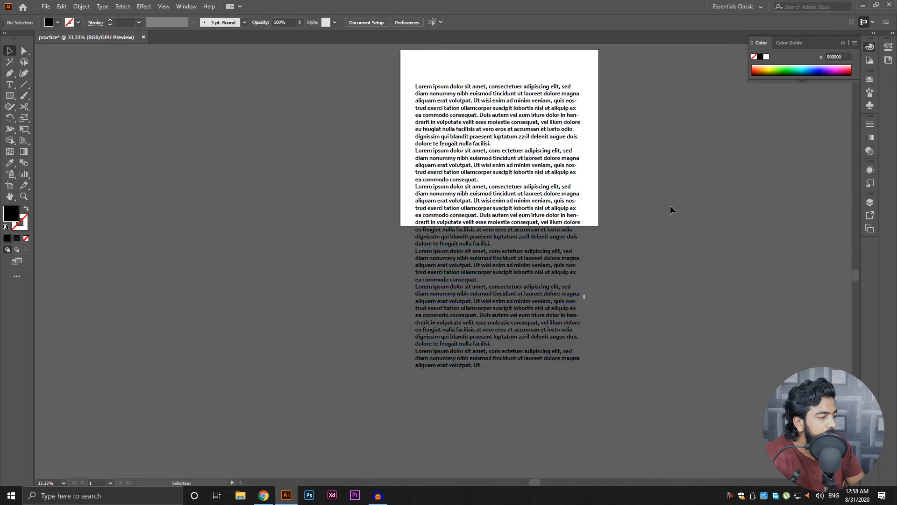
- Delete the whole Lorem ipsum text frame from the artboard
{"action": "left_click", "coordinate": [428, 363]}
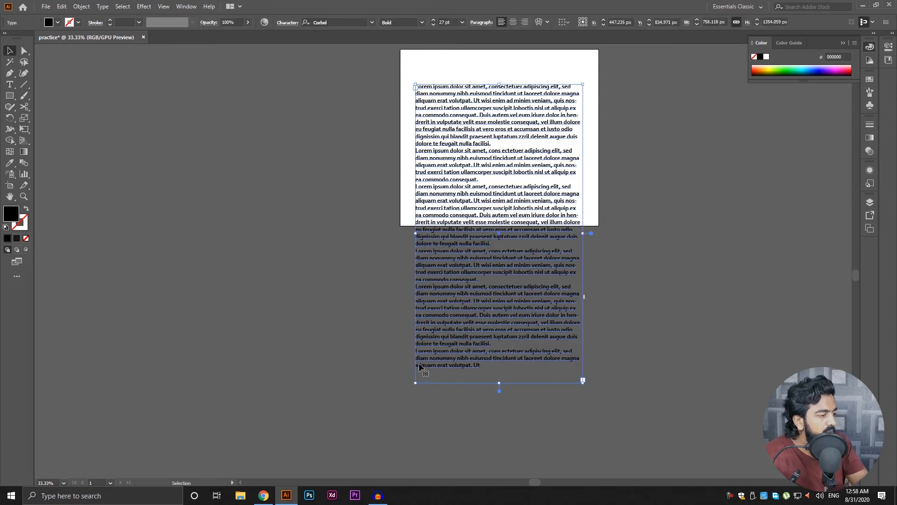
{"action": "key", "text": "Delete"}
- Draw a black square of about 415 px on the empty artboard and select it
{"action": "left_click_drag", "start_coordinate": [461, 142], "coordinate": [343, 153]}
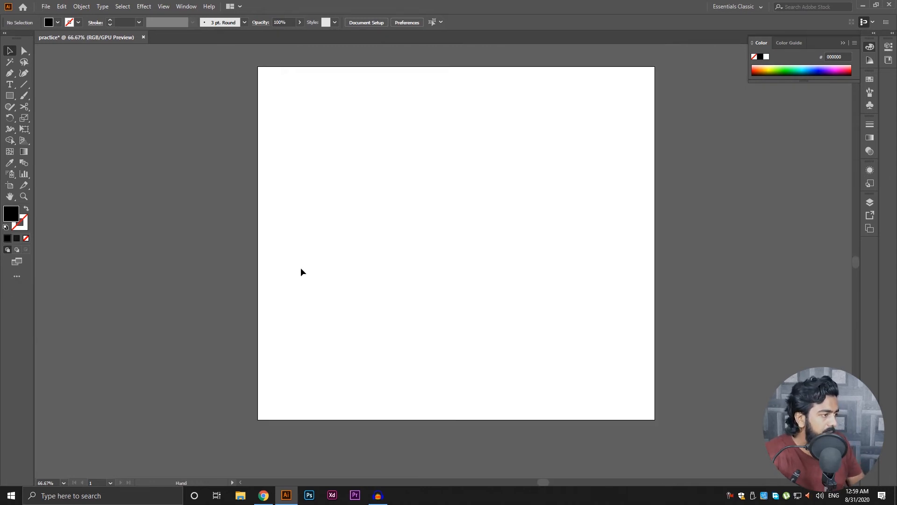
{"action": "key", "text": "m"}
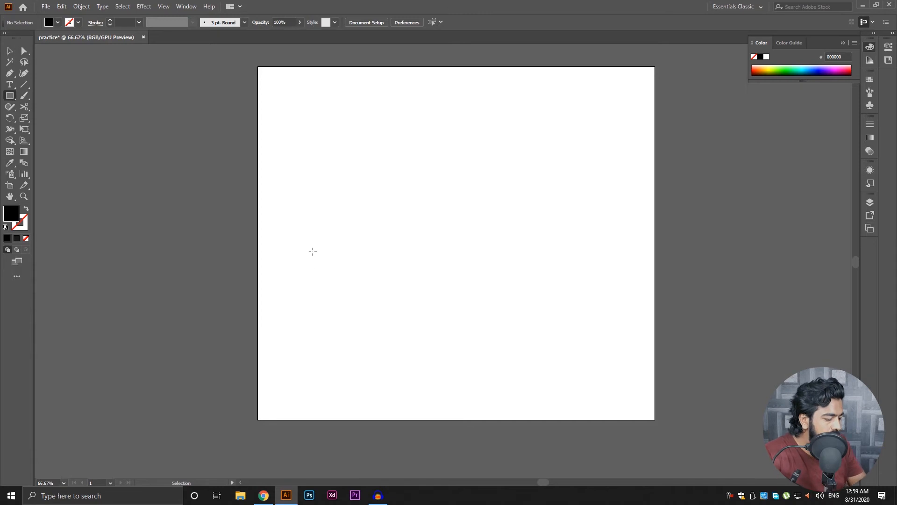
{"action": "left_click_drag", "start_coordinate": [340, 172], "coordinate": [525, 357]}
{"action": "key", "text": "z"}
{"action": "left_click", "coordinate": [515, 261]}
{"action": "key", "text": "v"}
{"action": "left_click", "coordinate": [495, 262]}
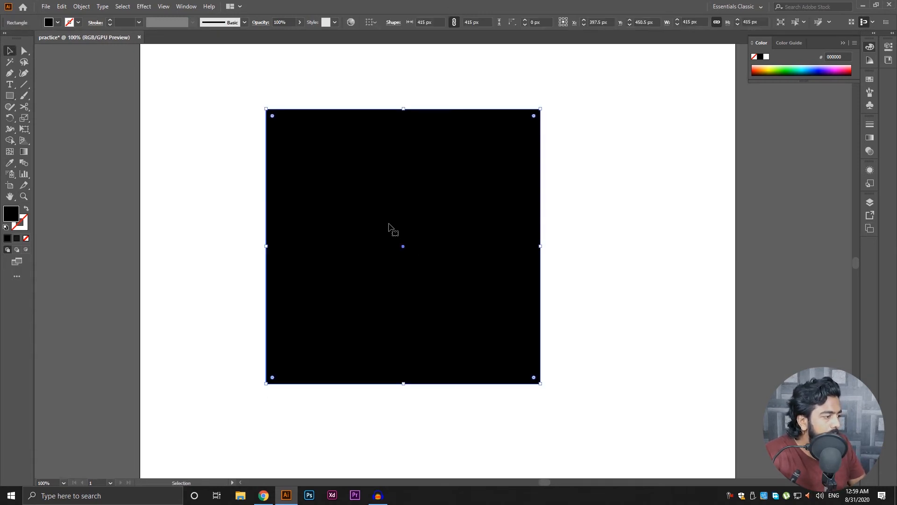
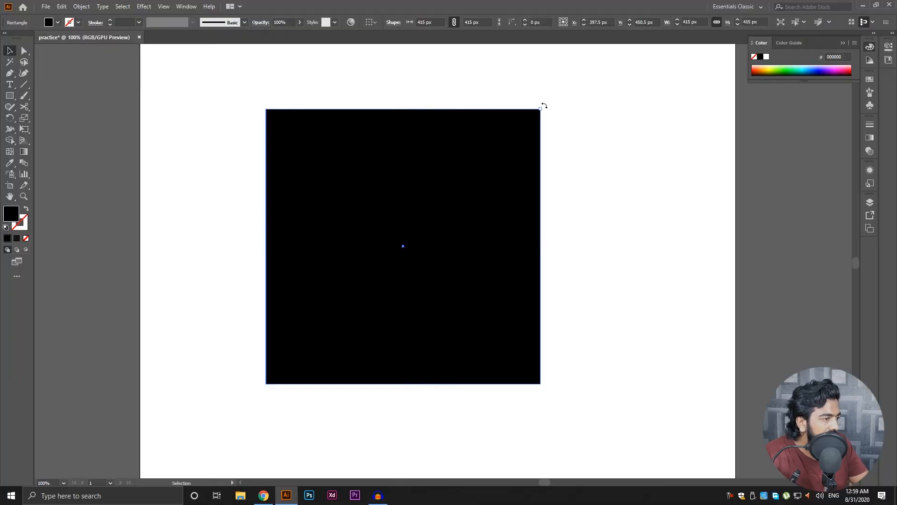
- Rotate the square freely with its bounding box and scale it proportionally to about 351 px per side
{"action": "left_click_drag", "start_coordinate": [544, 105], "coordinate": [678, 372]}
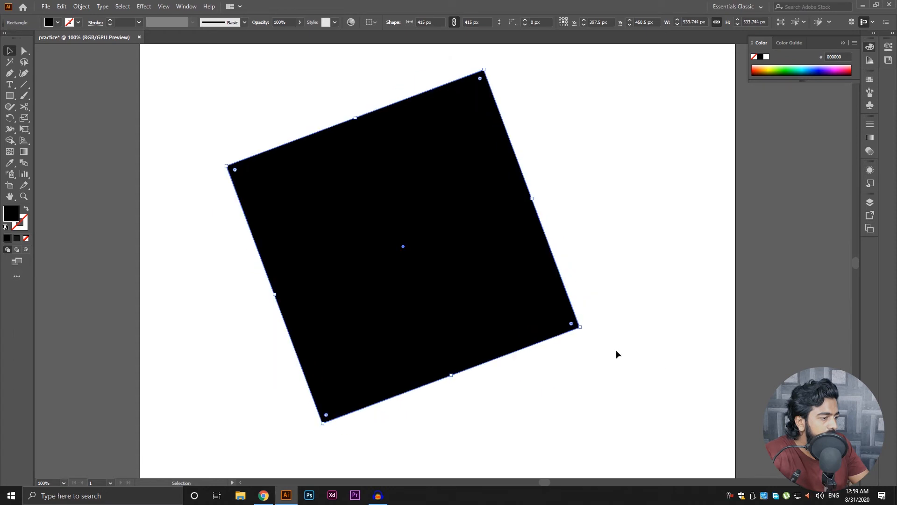
{"action": "left_click_drag", "start_coordinate": [582, 327], "coordinate": [592, 224]}
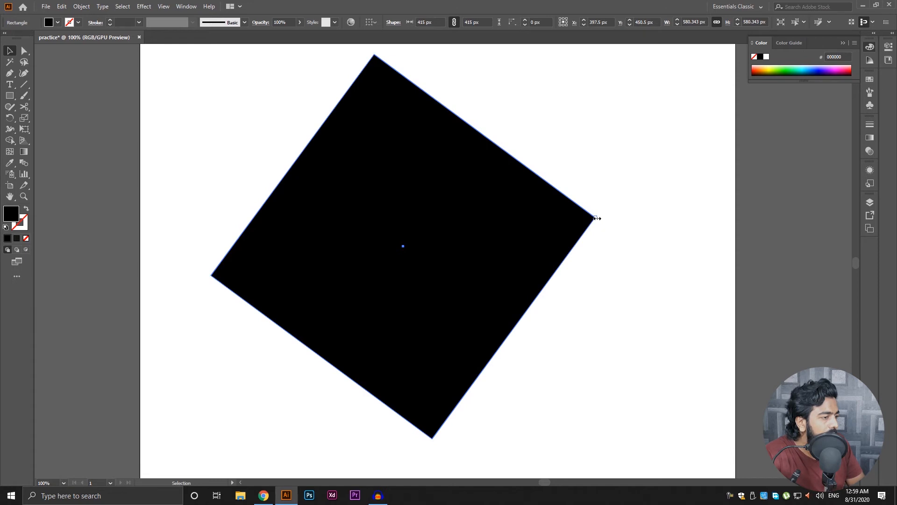
{"action": "left_click_drag", "start_coordinate": [597, 218], "coordinate": [354, 253]}
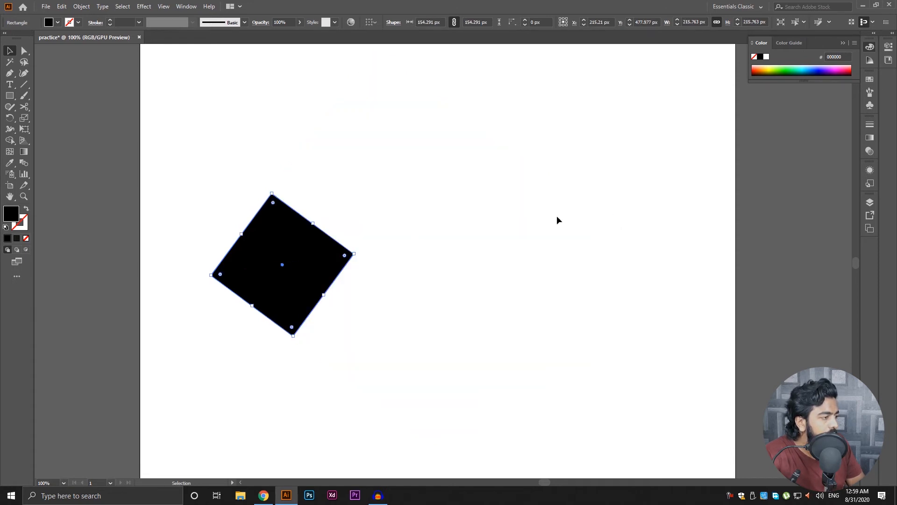
{"action": "left_click", "coordinate": [553, 204]}
{"action": "left_click_drag", "start_coordinate": [514, 128], "coordinate": [231, 327]}
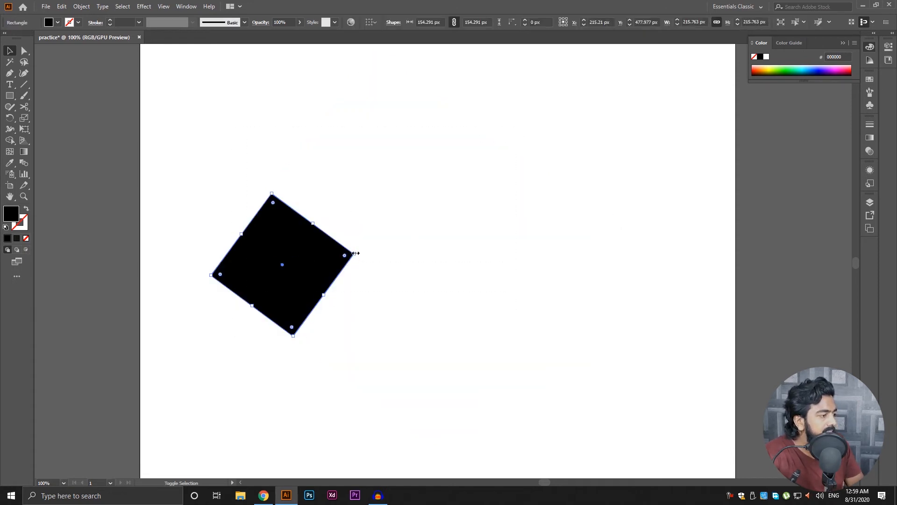
{"action": "left_click_drag", "start_coordinate": [356, 253], "coordinate": [555, 242]}
{"action": "key", "text": "ctrl+minus"}
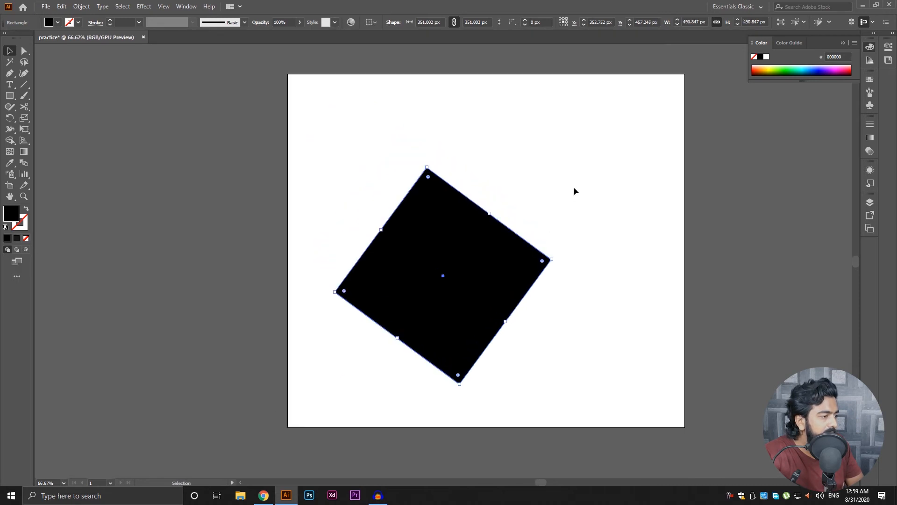
- Turn the square with the Rotate tool, shrink it to about 131 px per side with the Scale tool, and deselect it
{"action": "left_click", "coordinate": [10, 118]}
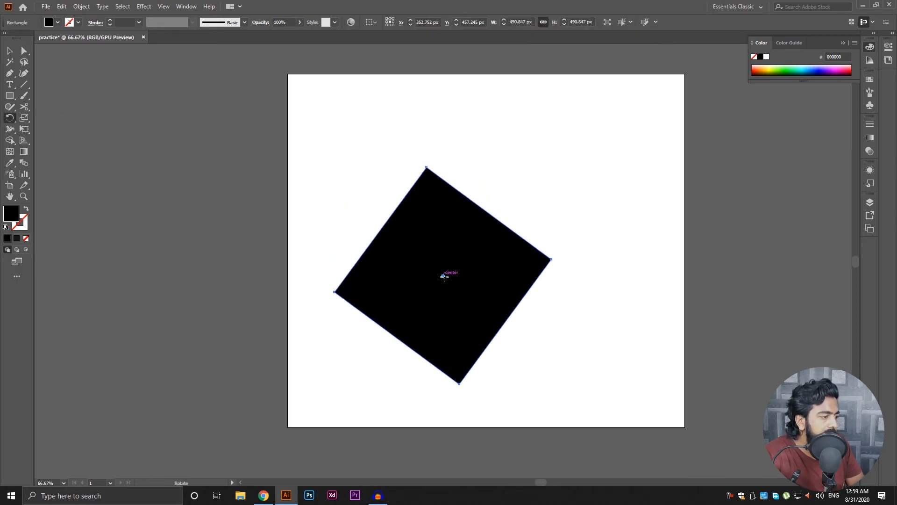
{"action": "left_click_drag", "start_coordinate": [525, 140], "coordinate": [364, 181]}
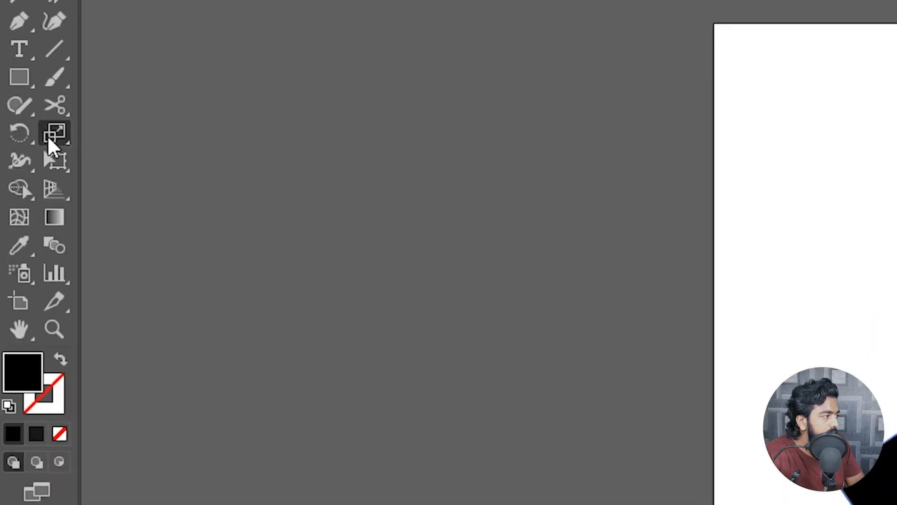
{"action": "left_click", "coordinate": [25, 118]}
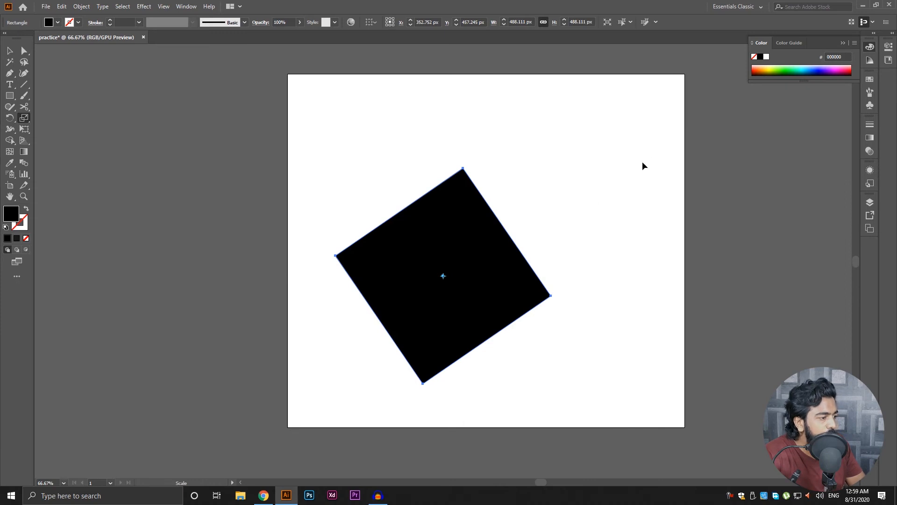
{"action": "left_click_drag", "start_coordinate": [643, 165], "coordinate": [556, 253]}
{"action": "key", "text": "ctrl+shift+a"}
- Move the small rotated square to the upper-left area of the artboard
{"action": "key", "text": "z"}
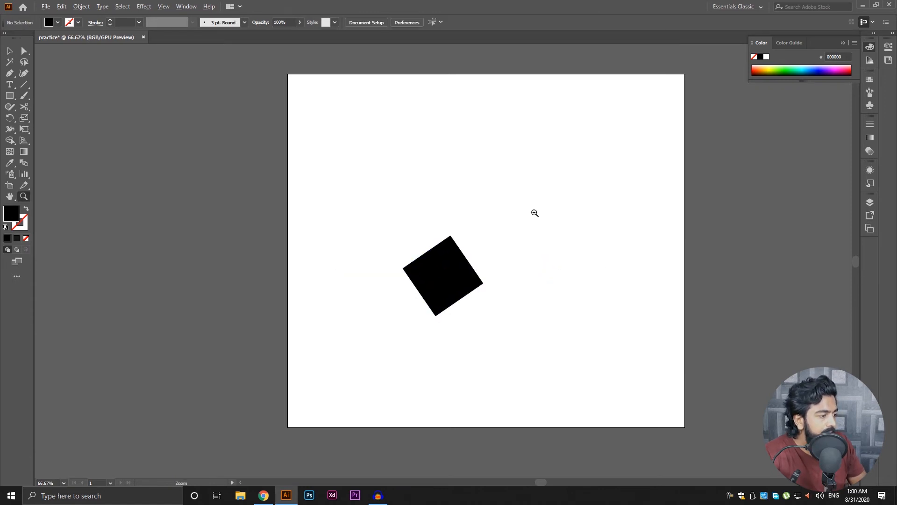
{"action": "scroll", "coordinate": [535, 212], "scroll_direction": "down", "scroll_amount": 1}
{"action": "left_click_drag", "start_coordinate": [637, 172], "coordinate": [537, 226]}
{"action": "scroll", "coordinate": [537, 226], "scroll_direction": "up", "scroll_amount": 2}
{"action": "left_click_drag", "start_coordinate": [354, 355], "coordinate": [578, 222]}
{"action": "scroll", "coordinate": [605, 199], "scroll_direction": "down", "scroll_amount": 2}
{"action": "key", "text": "v"}
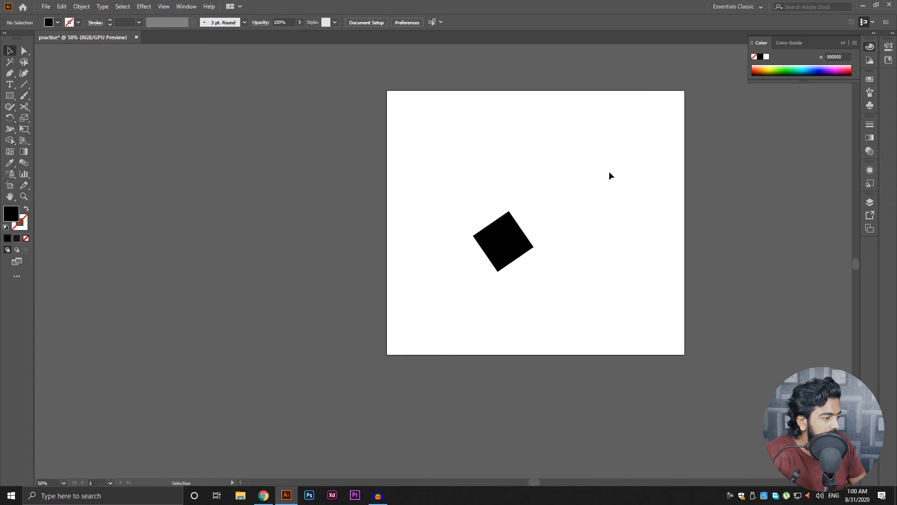
{"action": "left_click_drag", "start_coordinate": [607, 171], "coordinate": [426, 342]}
{"action": "left_click_drag", "start_coordinate": [511, 237], "coordinate": [448, 145]}
{"action": "left_click", "coordinate": [491, 123]}
{"action": "scroll", "coordinate": [490, 122], "scroll_direction": "up", "scroll_amount": 1}
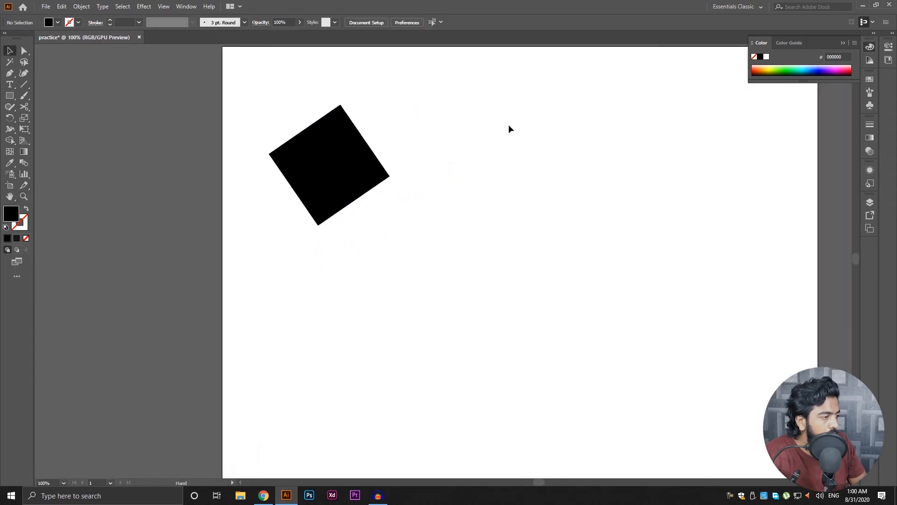
- Duplicate the square straight across to the artboard's upper-right area and rotate the copy to a different angle
{"action": "scroll", "coordinate": [508, 124], "scroll_direction": "down", "scroll_amount": 1}
{"action": "left_click_drag", "start_coordinate": [414, 178], "coordinate": [590, 183]}
{"action": "left_click_drag", "start_coordinate": [621, 151], "coordinate": [642, 154]}
{"action": "left_click", "coordinate": [388, 208]}
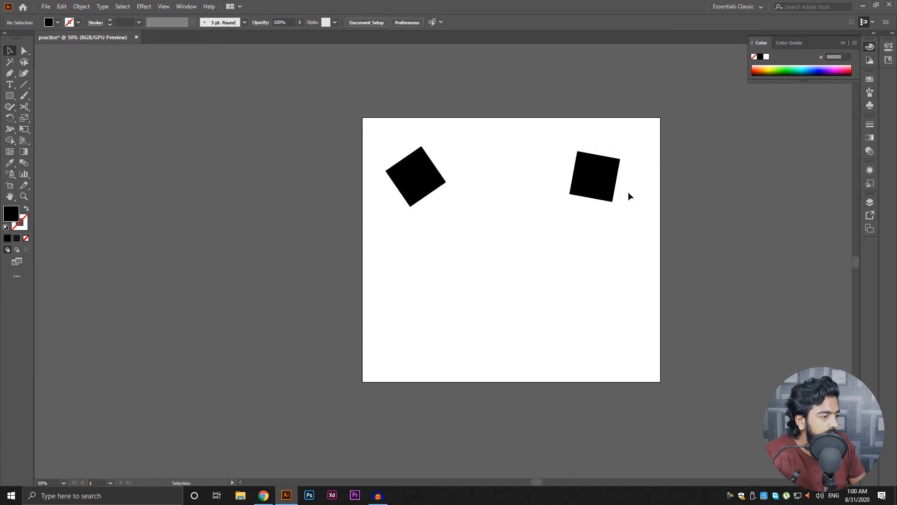
- Duplicate both squares together directly below the originals to form a second row
{"action": "left_click_drag", "start_coordinate": [628, 191], "coordinate": [398, 220]}
{"action": "left_click_drag", "start_coordinate": [417, 188], "coordinate": [417, 269]}
{"action": "left_click", "coordinate": [429, 280]}
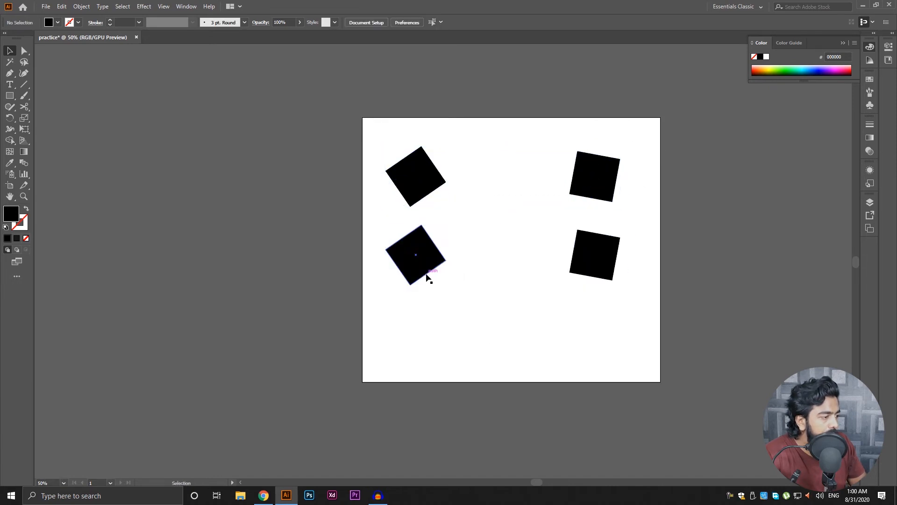
- Fill the left square of the second row with red
{"action": "left_click", "coordinate": [427, 277]}
{"action": "double_click", "coordinate": [11, 215]}
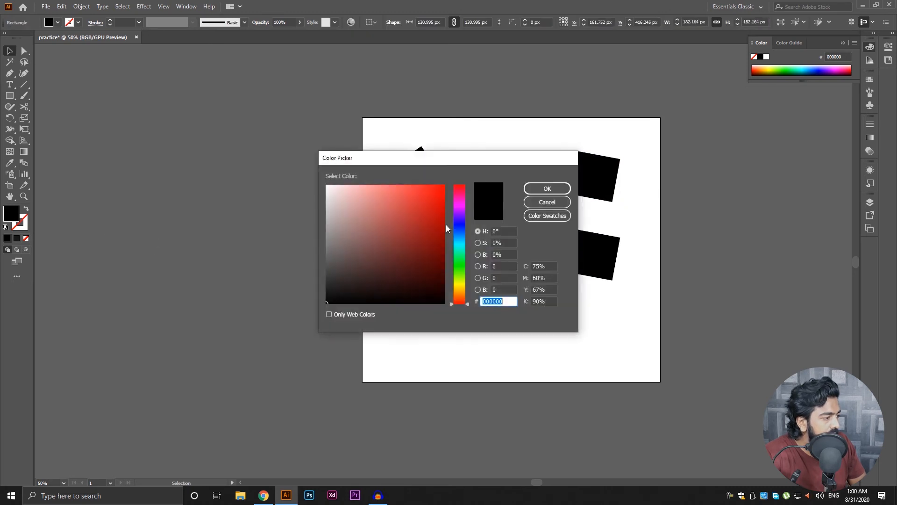
{"action": "type", "text": "D63030"}
{"action": "left_click", "coordinate": [544, 186]}
{"action": "left_click", "coordinate": [585, 219]}
- Fill the right square of the second row with blue, hex 2972C1
{"action": "left_click", "coordinate": [597, 267]}
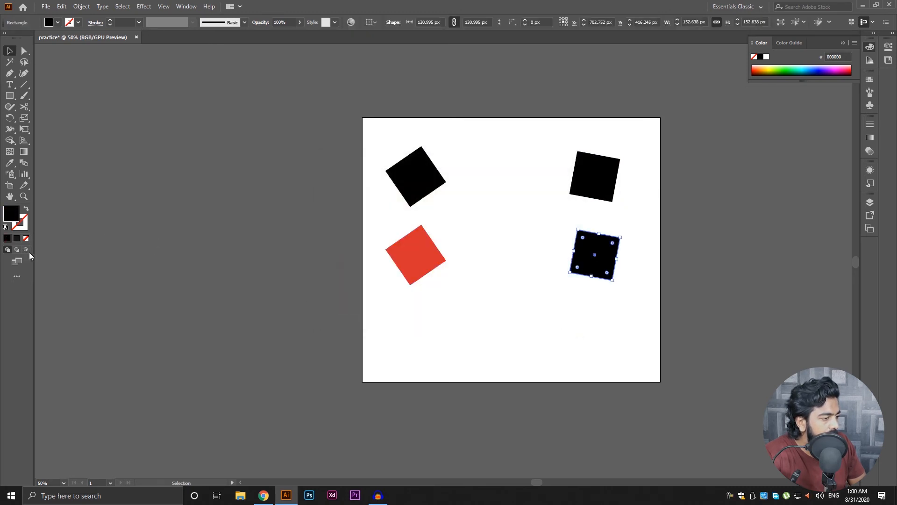
{"action": "double_click", "coordinate": [12, 216]}
{"action": "type", "text": "2972C1"}
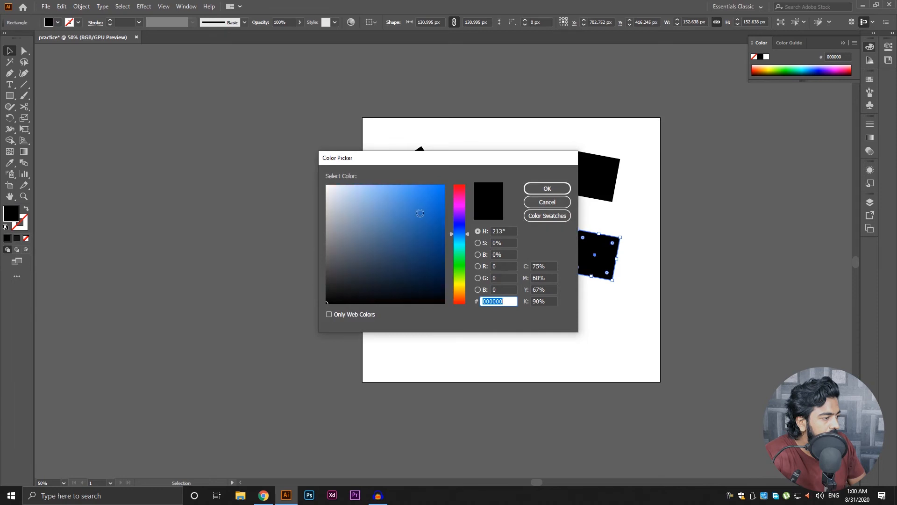
{"action": "key", "text": "Return"}
{"action": "left_click", "coordinate": [539, 327]}
- Blend the two black squares of the upper row into each other with the Blend tool
{"action": "left_click_drag", "start_coordinate": [651, 207], "coordinate": [661, 208]}
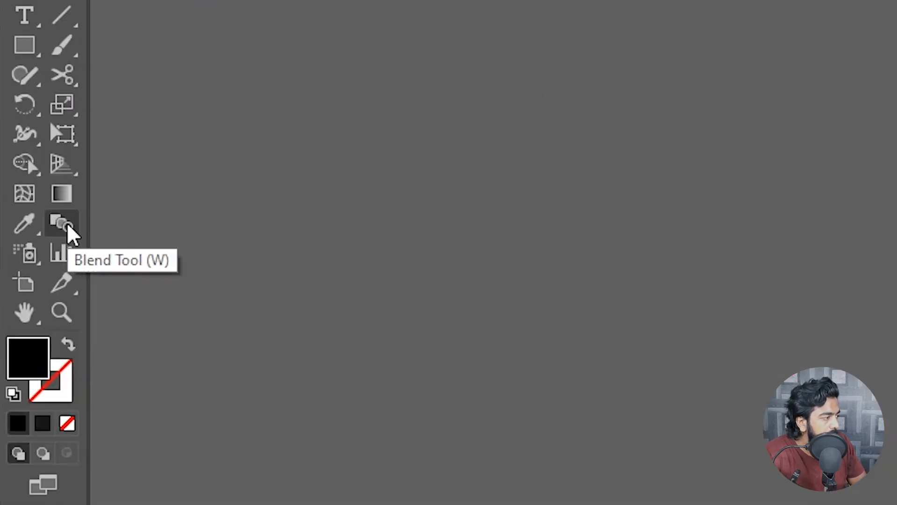
{"action": "key", "text": "w"}
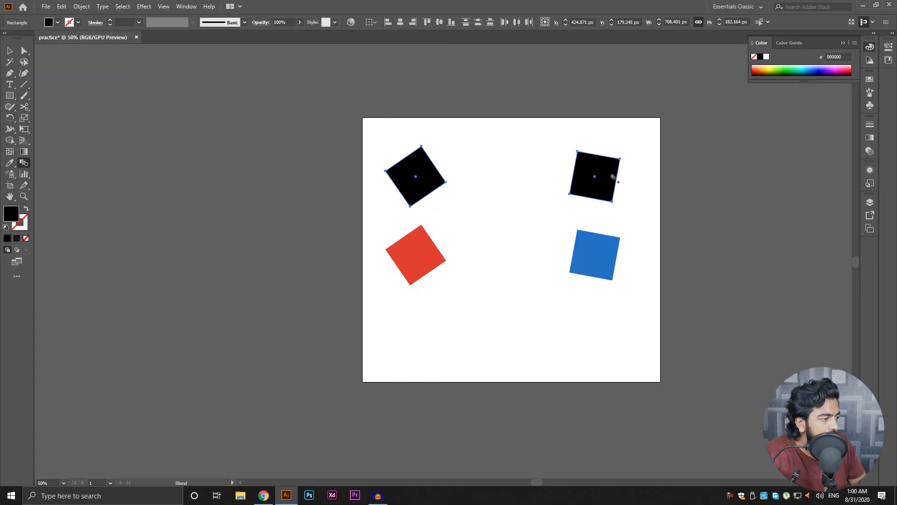
{"action": "left_click", "coordinate": [602, 172]}
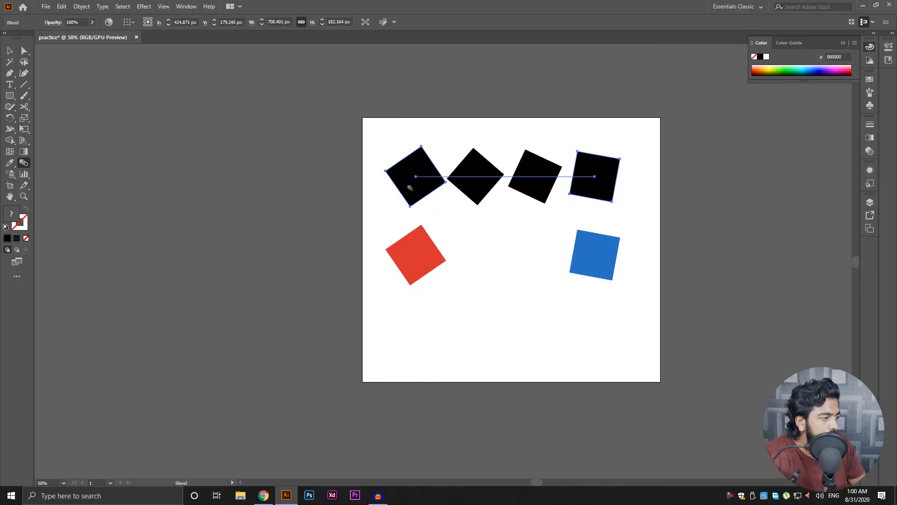
{"action": "key", "text": "v"}
{"action": "left_click", "coordinate": [495, 243]}
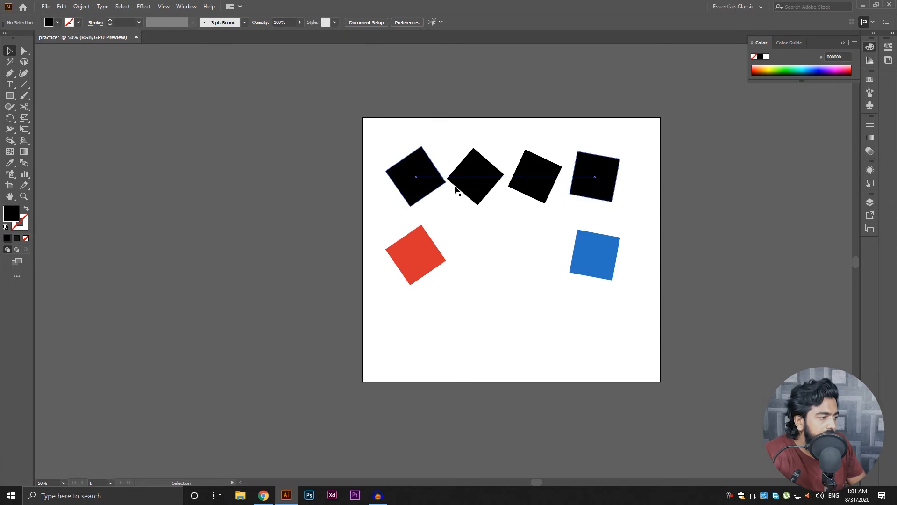
{"action": "left_click", "coordinate": [535, 184]}
{"action": "left_click", "coordinate": [478, 149]}
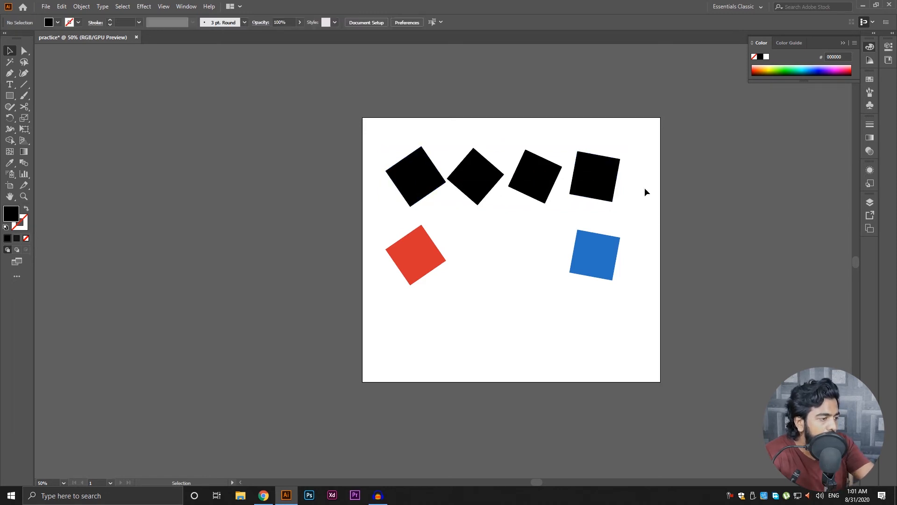
- Blend the red and blue squares of the second row into each other with the Blend tool
{"action": "left_click_drag", "start_coordinate": [660, 237], "coordinate": [372, 300]}
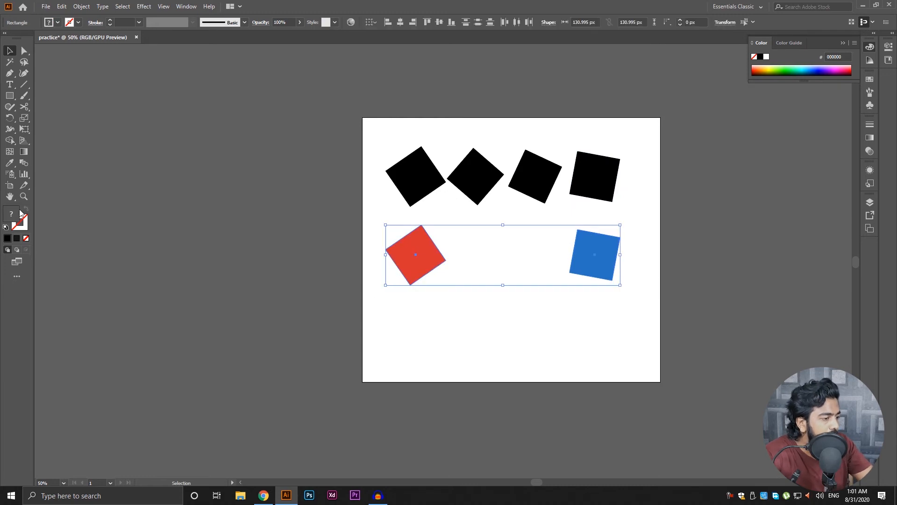
{"action": "left_click", "coordinate": [26, 165]}
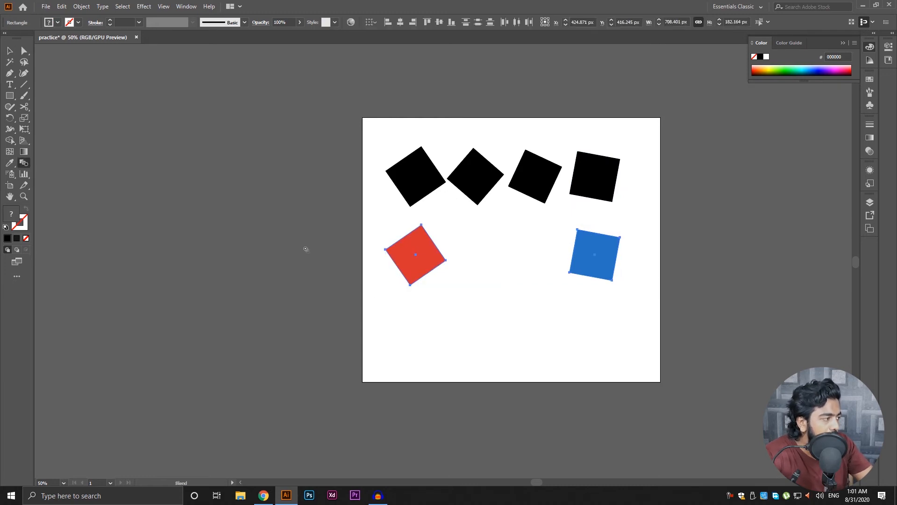
{"action": "left_click", "coordinate": [594, 267]}
{"action": "scroll", "coordinate": [475, 295], "scroll_direction": "up", "scroll_amount": 1}
{"action": "key", "text": "v"}
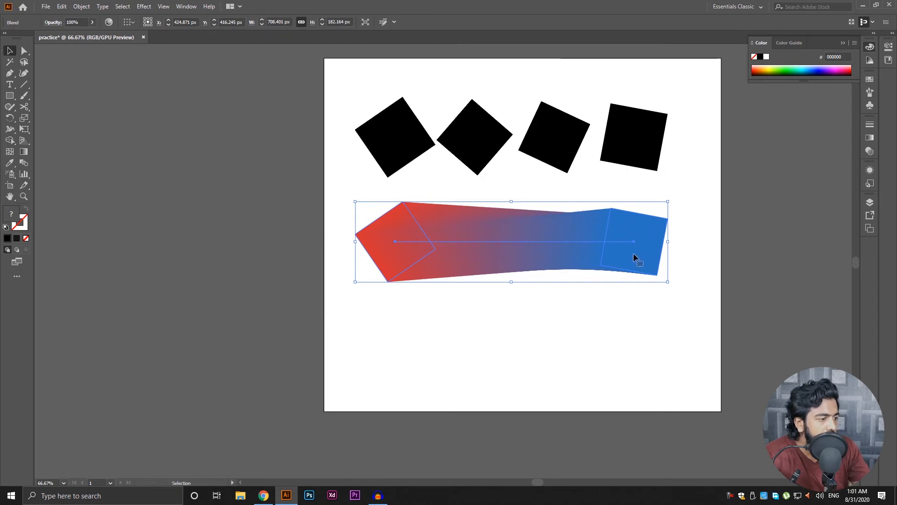
{"action": "left_click", "coordinate": [465, 348]}
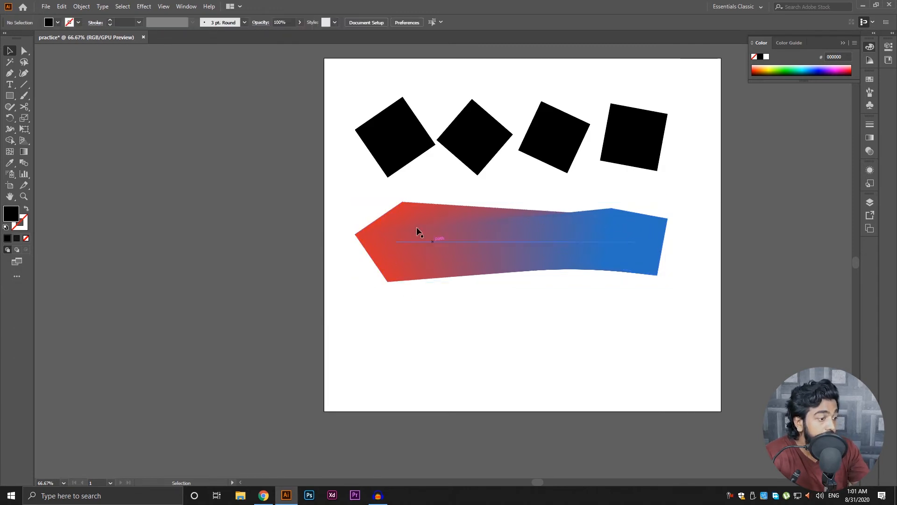
- Set the red-to-blue blend's spacing to Specified Steps with 2 steps, keeping the Align to Page orientation
{"action": "left_click", "coordinate": [396, 238]}
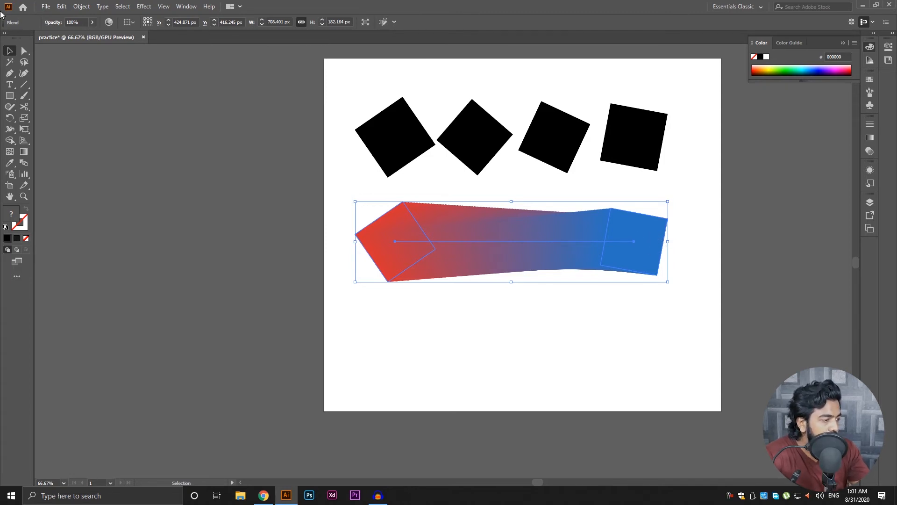
{"action": "left_click", "coordinate": [83, 6]}
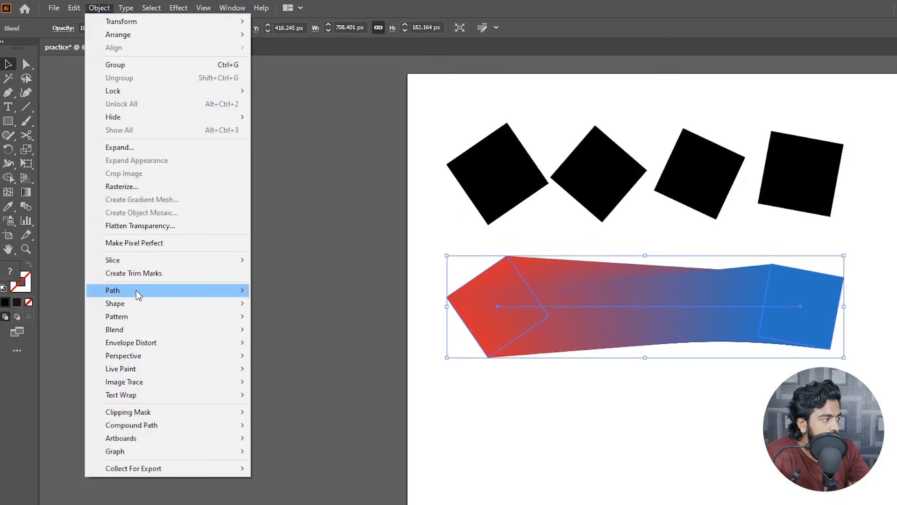
{"action": "mouse_move", "coordinate": [136, 260]}
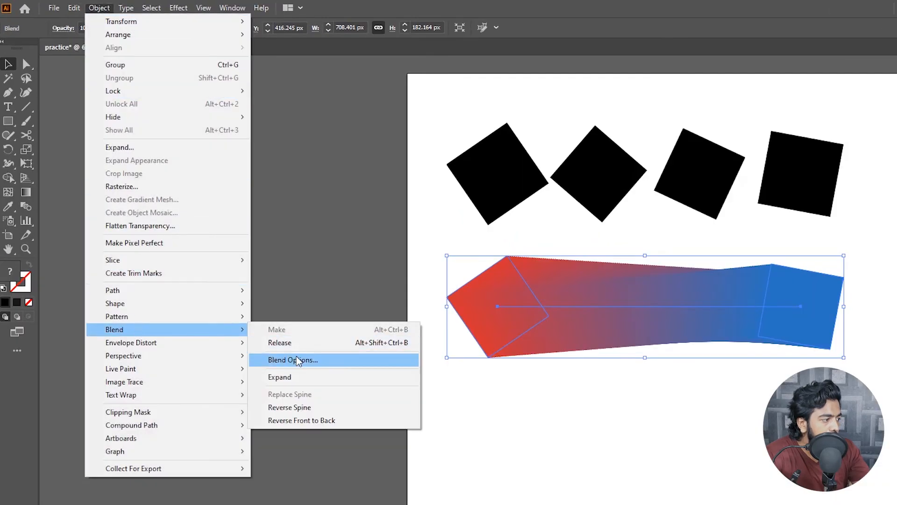
{"action": "left_click", "coordinate": [297, 359]}
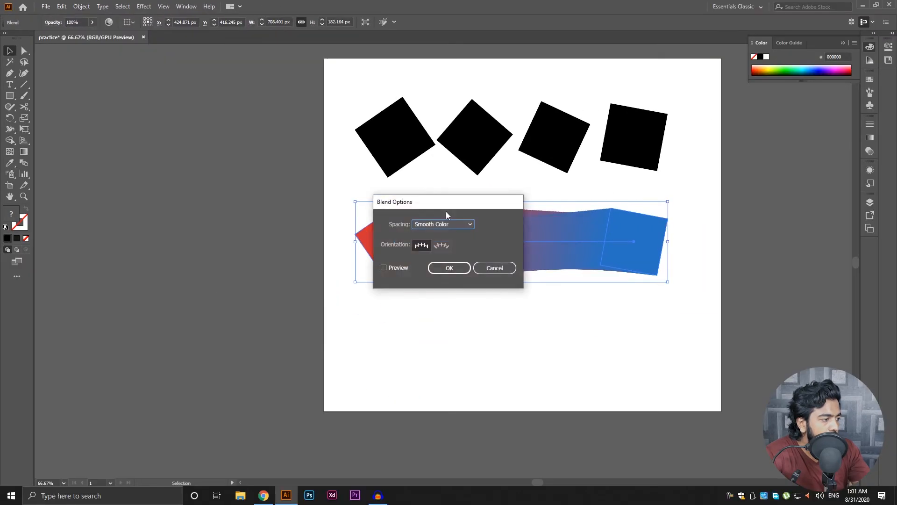
{"action": "left_click_drag", "start_coordinate": [444, 211], "coordinate": [305, 183]}
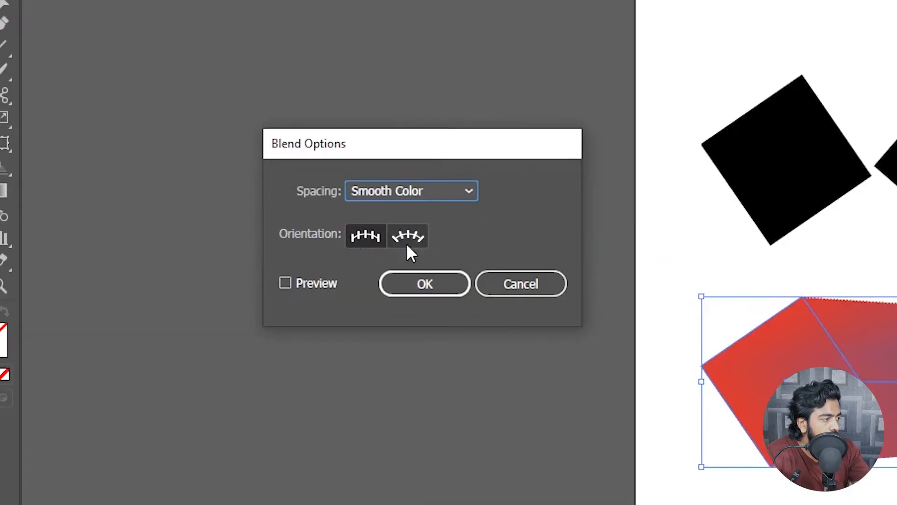
{"action": "left_click", "coordinate": [413, 238]}
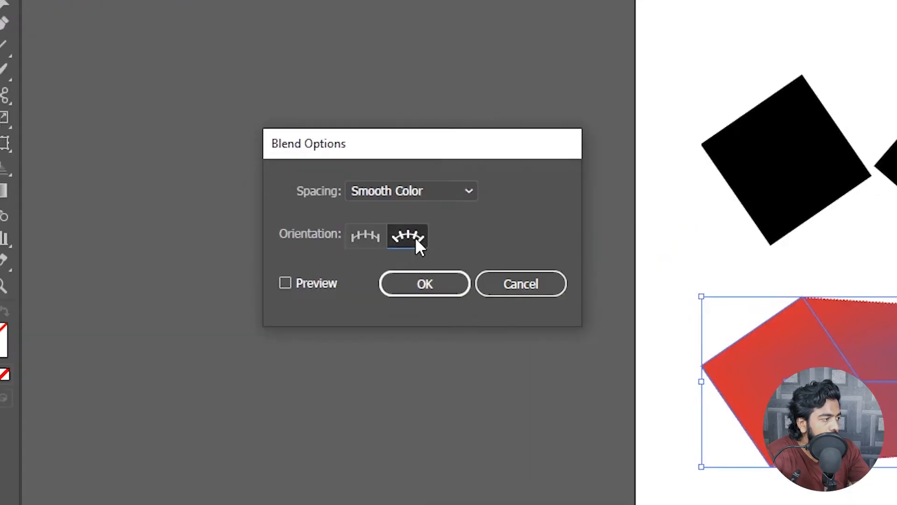
{"action": "left_click", "coordinate": [416, 190]}
{"action": "left_click", "coordinate": [407, 234]}
{"action": "left_click", "coordinate": [367, 236]}
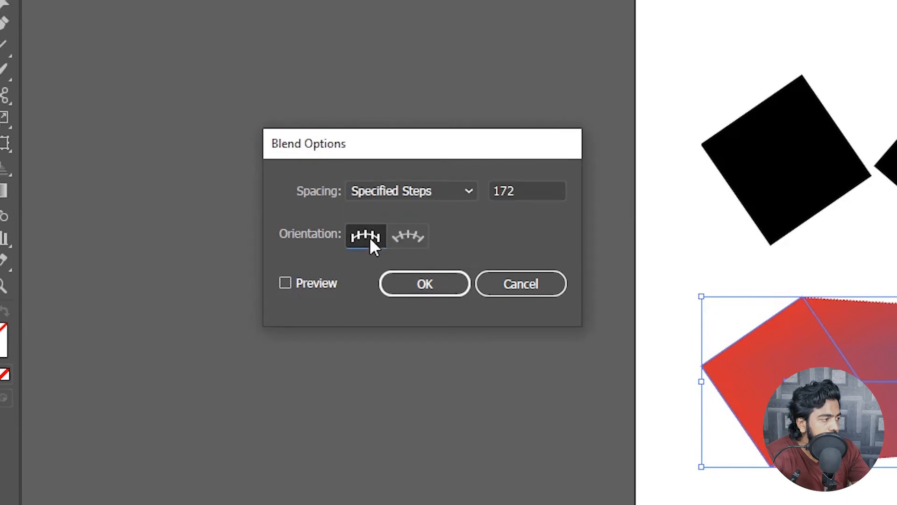
{"action": "left_click_drag", "start_coordinate": [517, 189], "coordinate": [484, 191]}
{"action": "type", "text": "2"}
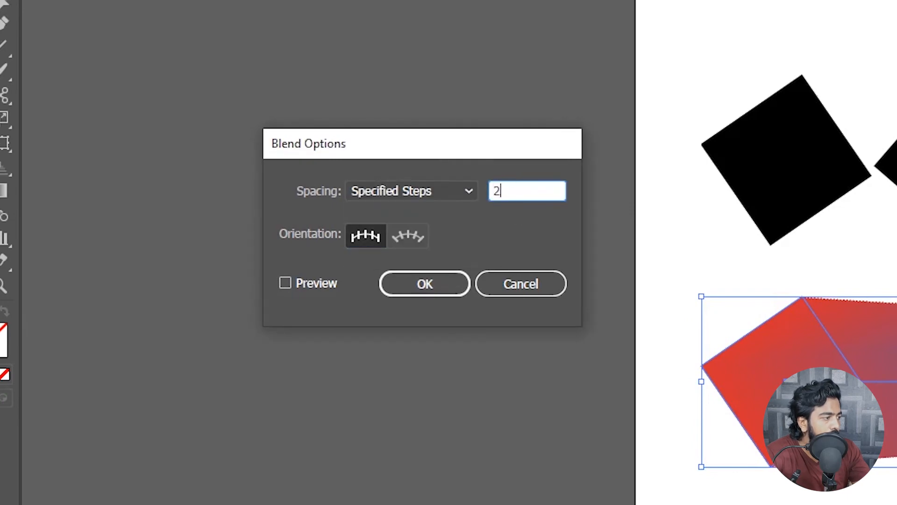
{"action": "left_click", "coordinate": [443, 292]}
{"action": "left_click", "coordinate": [856, 464]}
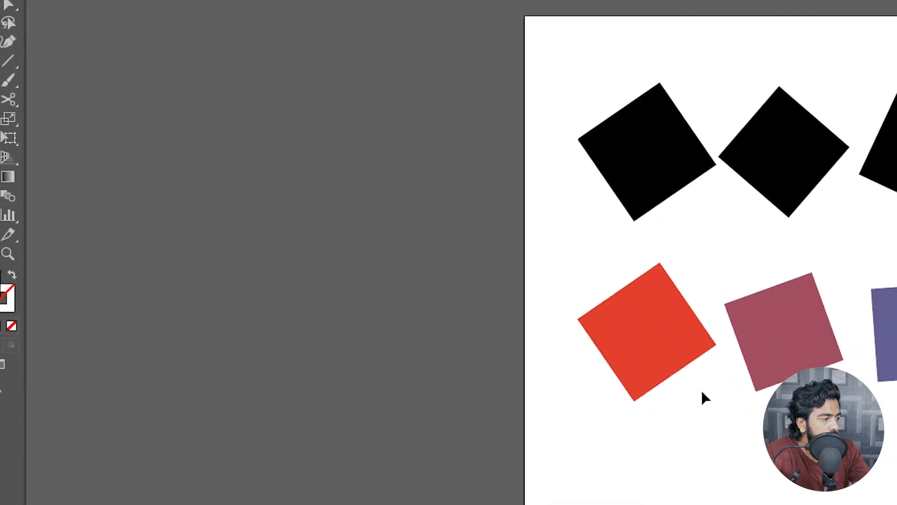
- Delete both blended rows of squares from the artboard
{"action": "left_click", "coordinate": [766, 412]}
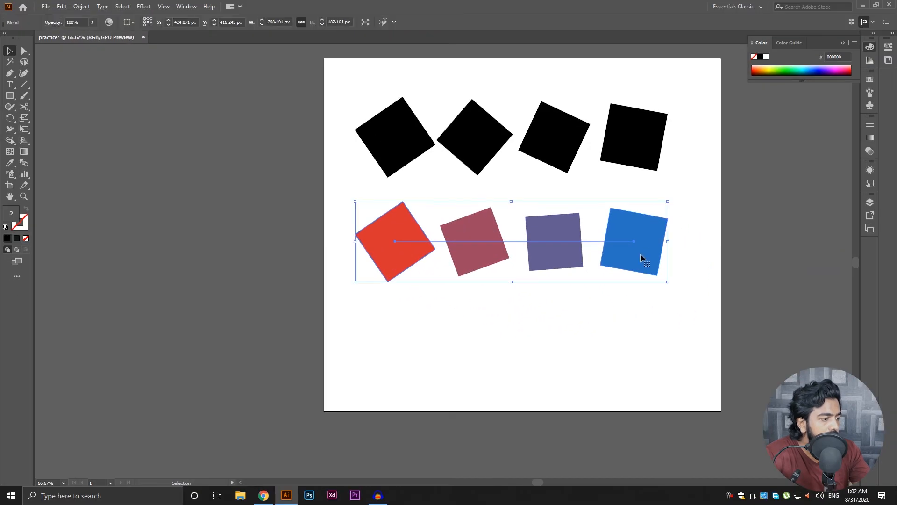
{"action": "left_click", "coordinate": [579, 332]}
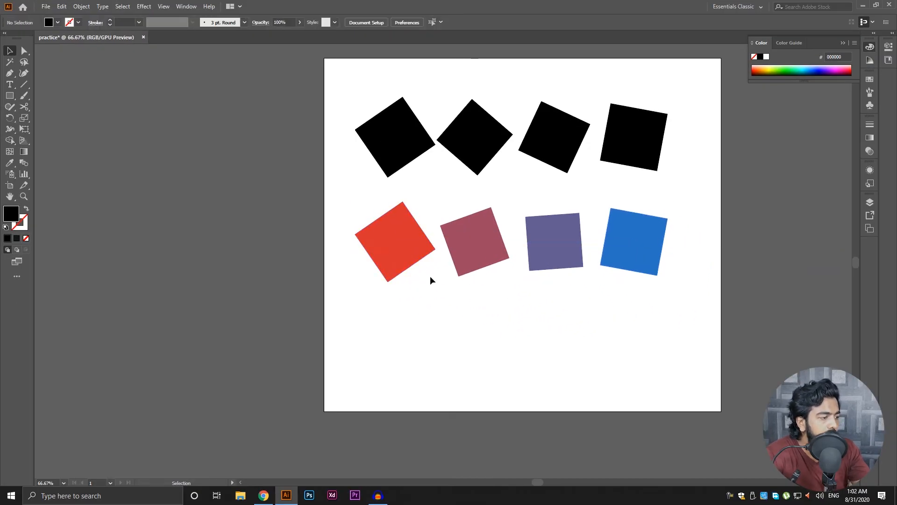
{"action": "left_click_drag", "start_coordinate": [701, 345], "coordinate": [284, 213]}
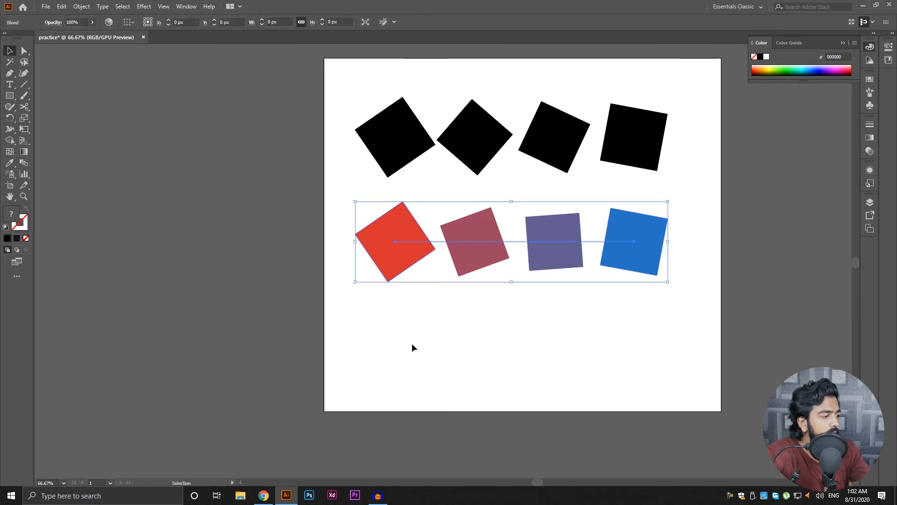
{"action": "left_click", "coordinate": [412, 345]}
{"action": "left_click_drag", "start_coordinate": [745, 347], "coordinate": [255, 99]}
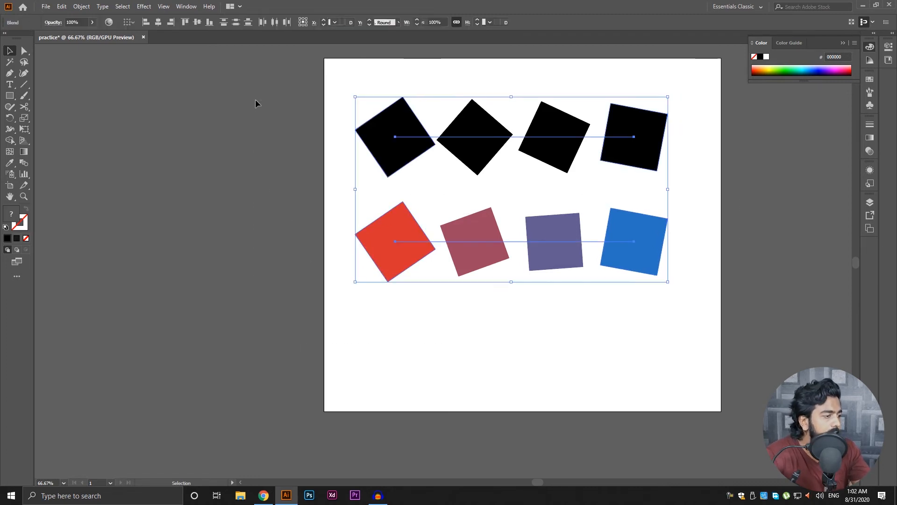
{"action": "key", "text": "Delete"}
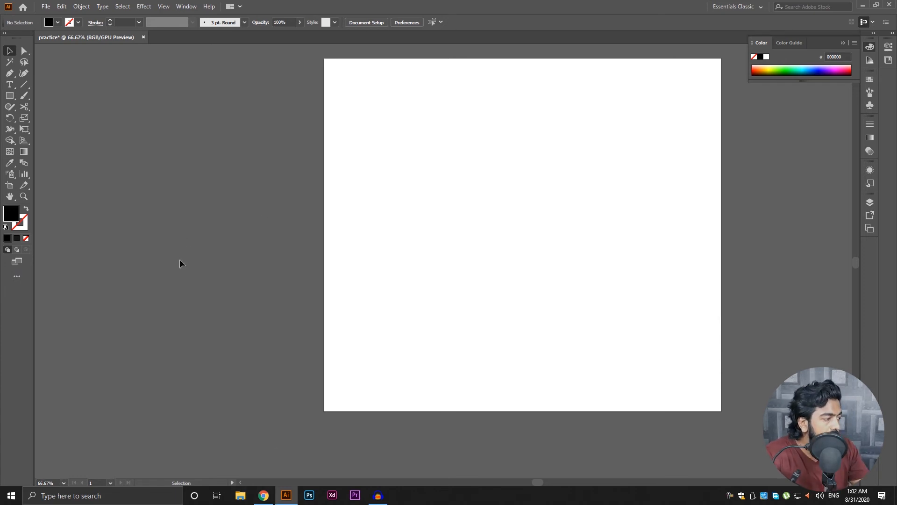
- Collapse the Color panel, open the Swatches panel and extend its height
{"action": "left_click_drag", "start_coordinate": [591, 201], "coordinate": [265, 243]}
{"action": "scroll", "coordinate": [345, 220], "scroll_direction": "down", "scroll_amount": 1}
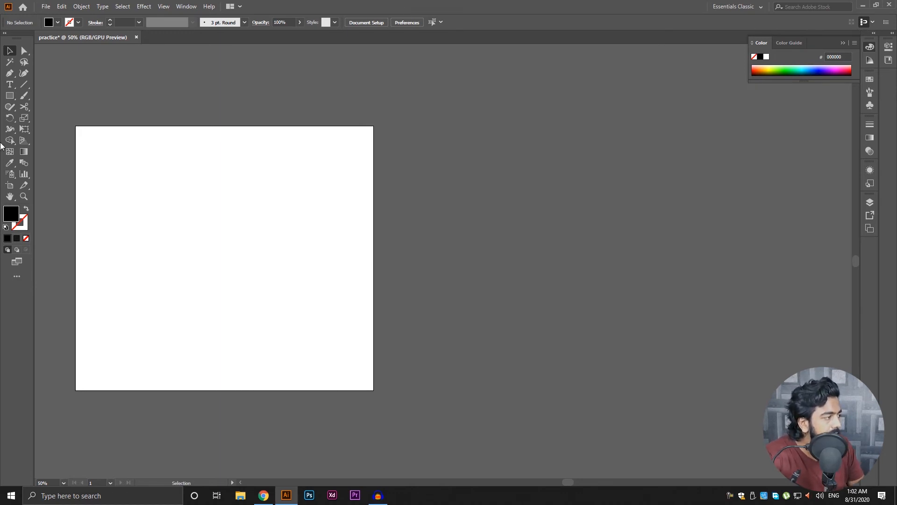
{"action": "left_click", "coordinate": [843, 44]}
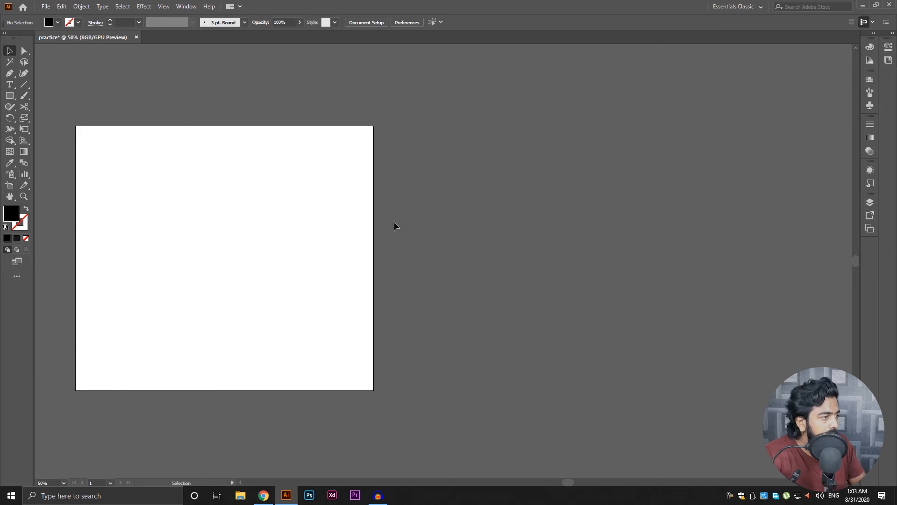
{"action": "left_click", "coordinate": [870, 80]}
{"action": "left_click_drag", "start_coordinate": [731, 246], "coordinate": [728, 471]}
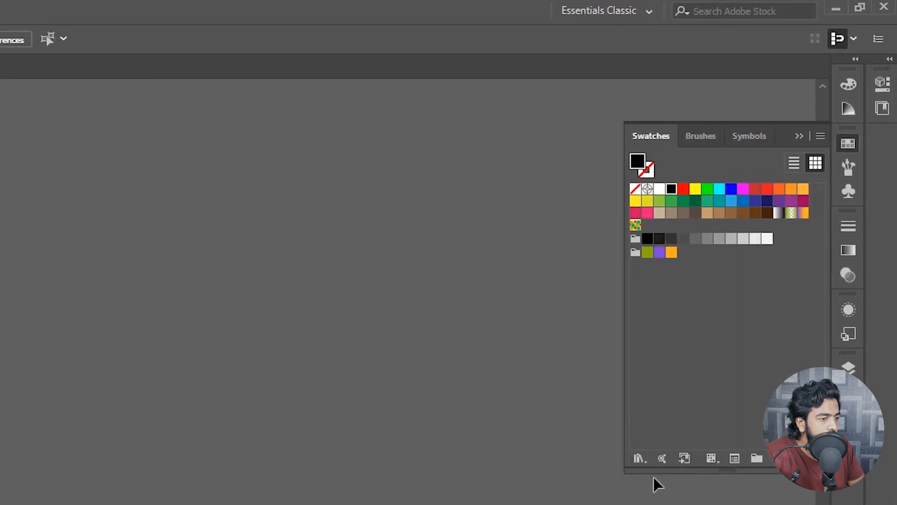
- View all colors of the Print library from the default swatches in an enlarged panel and close it
{"action": "left_click", "coordinate": [640, 459]}
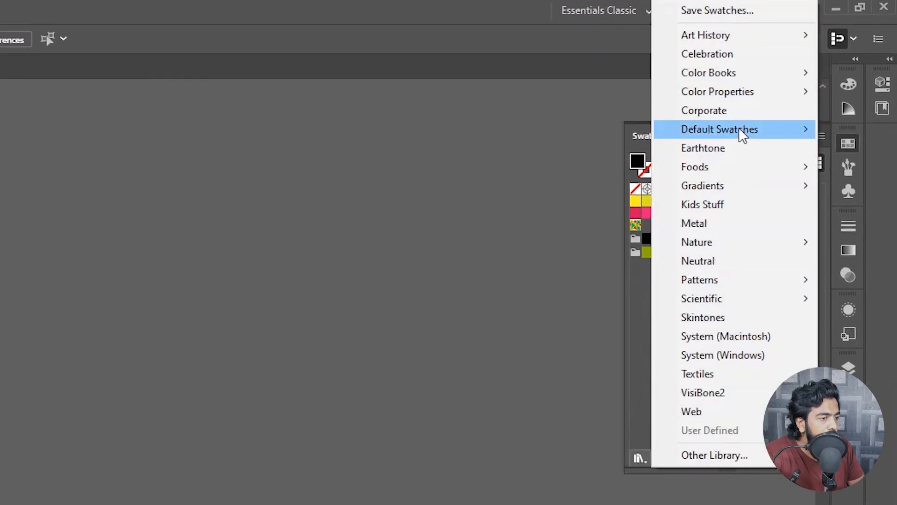
{"action": "mouse_move", "coordinate": [739, 127]}
{"action": "left_click", "coordinate": [588, 170]}
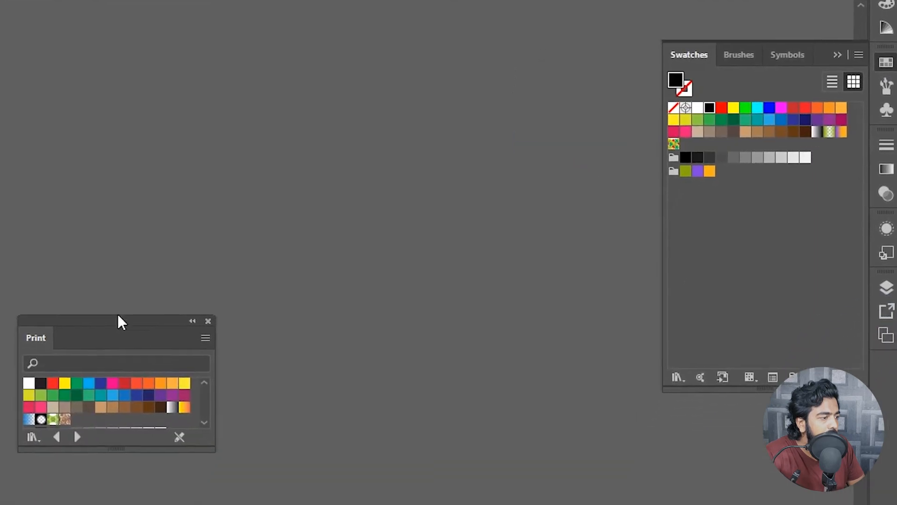
{"action": "left_click_drag", "start_coordinate": [84, 378], "coordinate": [423, 206]}
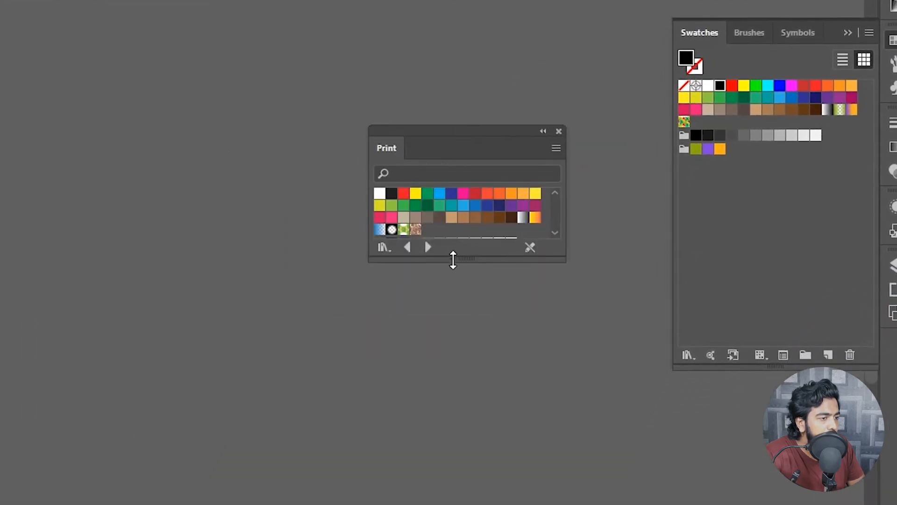
{"action": "left_click_drag", "start_coordinate": [453, 260], "coordinate": [470, 387]}
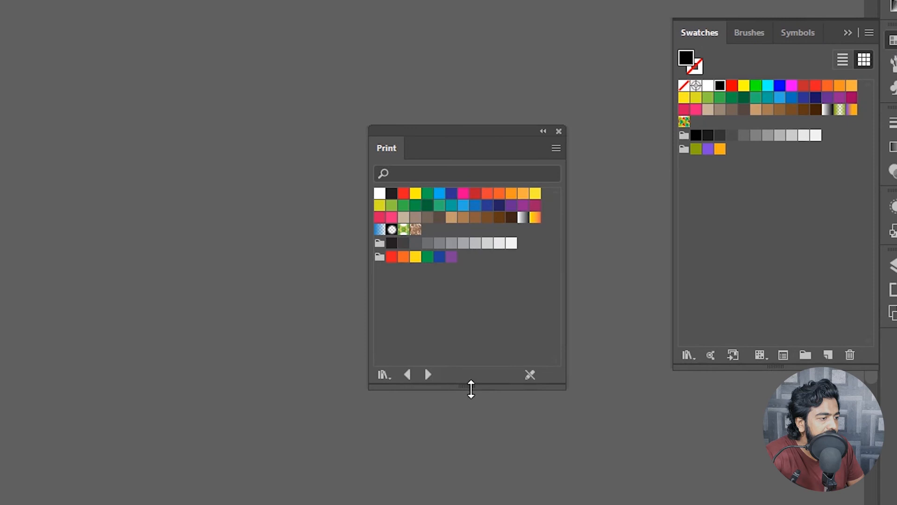
{"action": "left_click", "coordinate": [559, 132]}
- Open the Flowers swatch library from the Nature group and enlarge its panel to show all color groups
{"action": "left_click", "coordinate": [688, 356]}
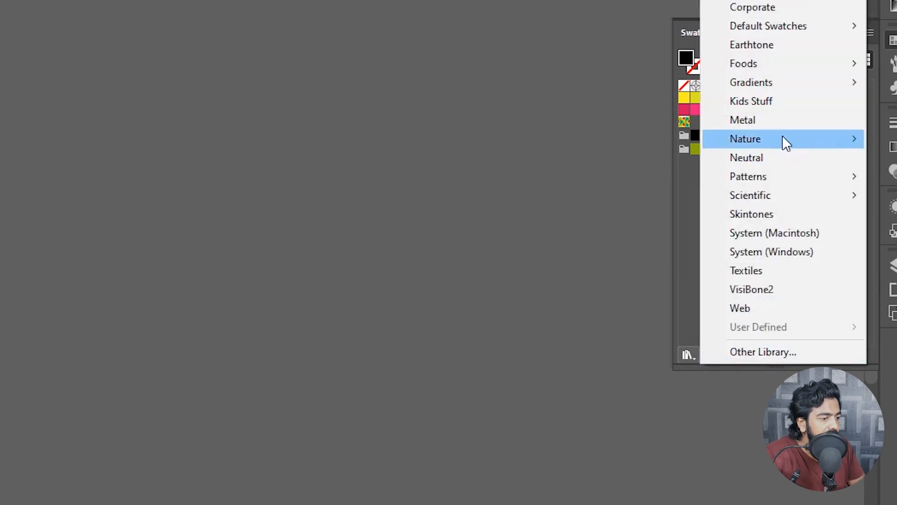
{"action": "mouse_move", "coordinate": [777, 140]}
{"action": "left_click", "coordinate": [639, 166]}
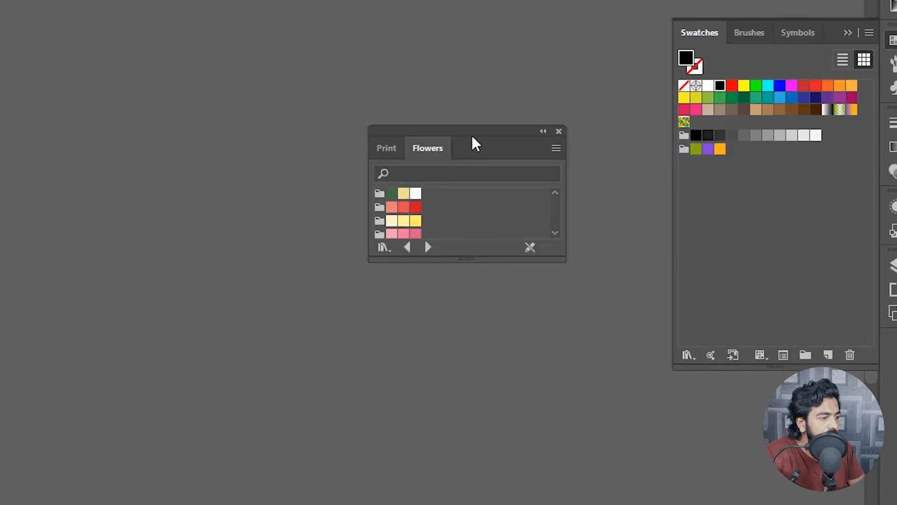
{"action": "left_click_drag", "start_coordinate": [474, 139], "coordinate": [479, 122]}
{"action": "left_click_drag", "start_coordinate": [476, 243], "coordinate": [499, 434]}
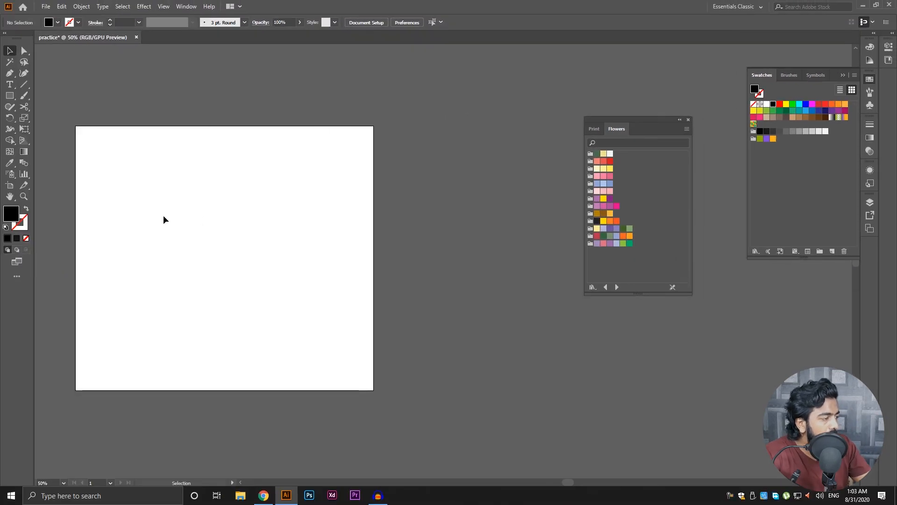
- Draw four black rectangles of differing proportions on the artboard, including a narrow upright one and a wide one near the lower edge
{"action": "key", "text": "m"}
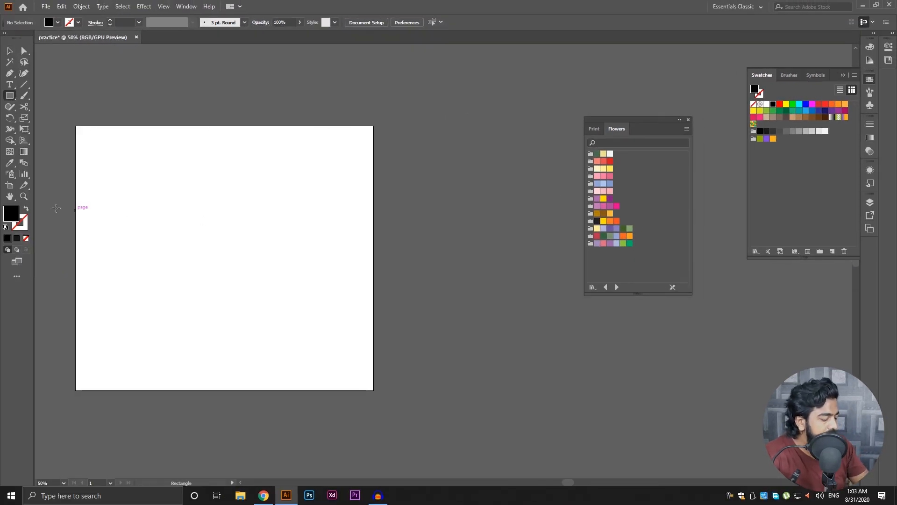
{"action": "left_click_drag", "start_coordinate": [100, 163], "coordinate": [170, 228]}
{"action": "left_click_drag", "start_coordinate": [190, 191], "coordinate": [263, 258]}
{"action": "left_click_drag", "start_coordinate": [282, 192], "coordinate": [311, 274]}
{"action": "left_click_drag", "start_coordinate": [122, 294], "coordinate": [234, 351]}
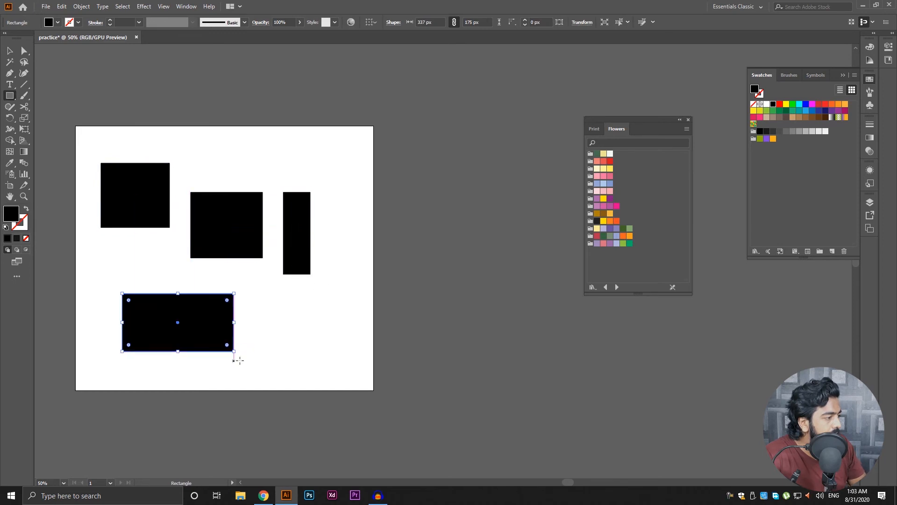
- Fill the narrow rectangle with a light blue Flowers swatch and the middle rectangle with a dark blue default swatch
{"action": "key", "text": "v"}
{"action": "left_click", "coordinate": [267, 290]}
{"action": "left_click", "coordinate": [307, 263]}
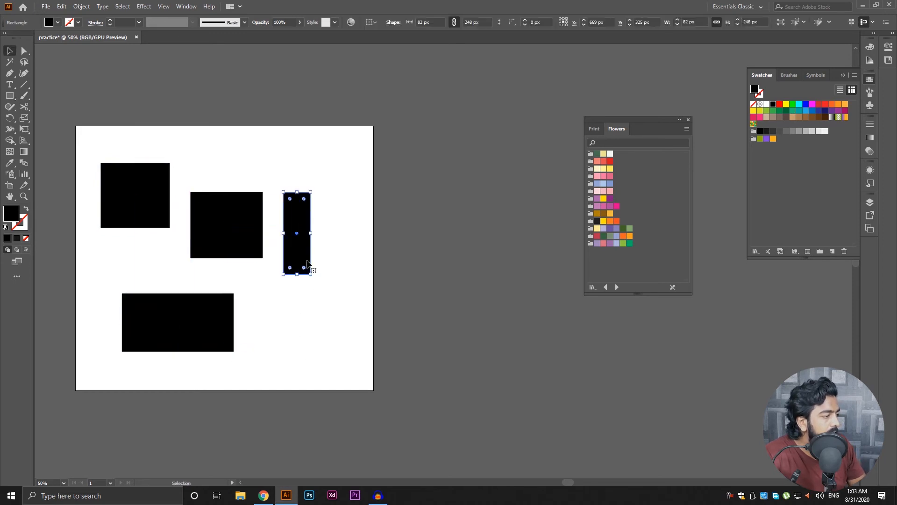
{"action": "left_click", "coordinate": [610, 183]}
{"action": "left_click", "coordinate": [322, 301]}
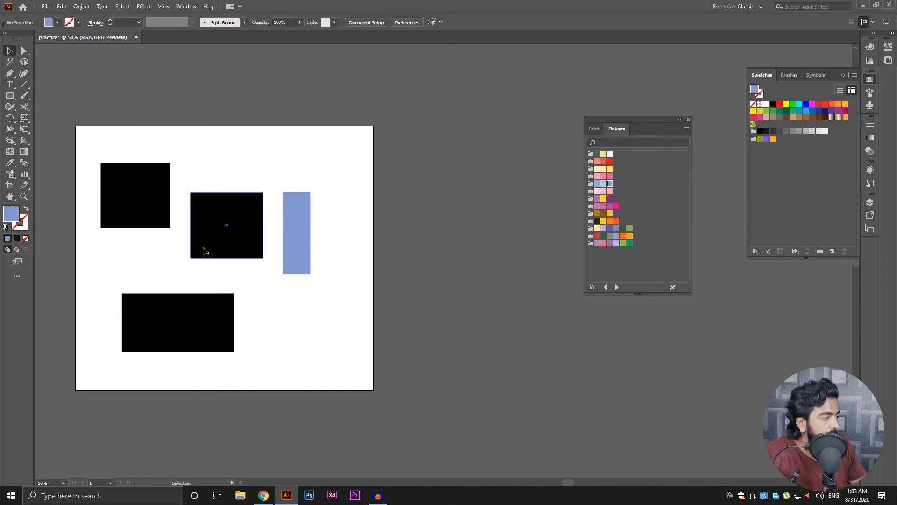
{"action": "left_click", "coordinate": [206, 220]}
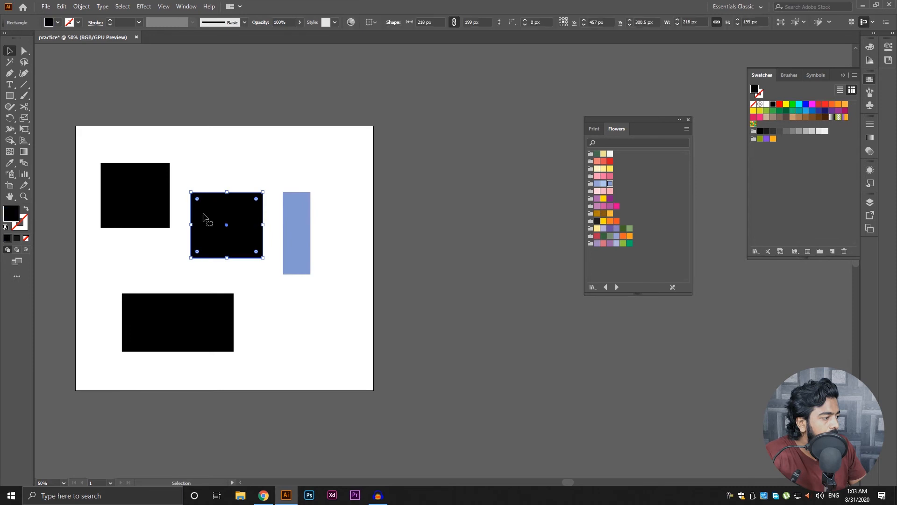
{"action": "left_click", "coordinate": [821, 112]}
{"action": "left_click", "coordinate": [509, 274]}
- Fill the upper-left rectangle with light orange and the wide lower rectangle with a dark gray swatch
{"action": "left_click", "coordinate": [125, 201]}
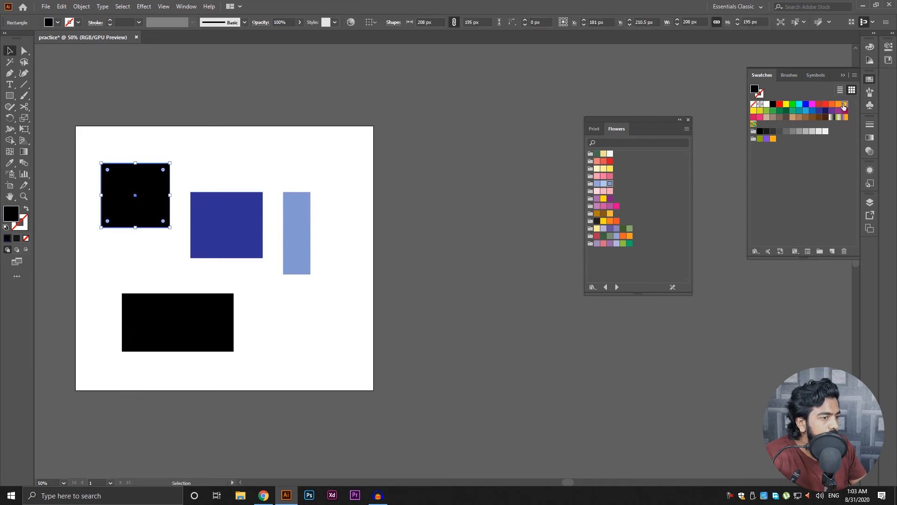
{"action": "left_click", "coordinate": [844, 105]}
{"action": "left_click", "coordinate": [201, 331]}
{"action": "left_click", "coordinate": [773, 131]}
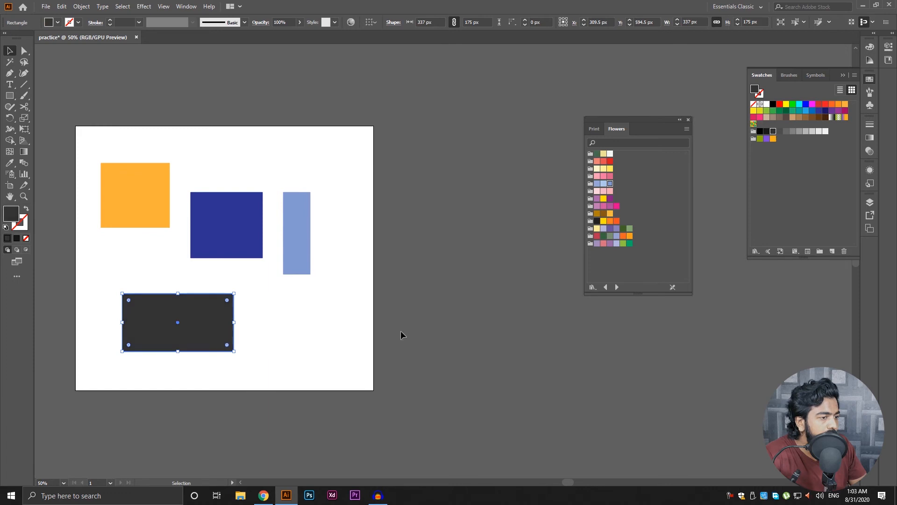
{"action": "left_click", "coordinate": [402, 335]}
{"action": "left_click_drag", "start_coordinate": [332, 134], "coordinate": [118, 344]}
{"action": "left_click", "coordinate": [391, 324]}
{"action": "left_click", "coordinate": [175, 346]}
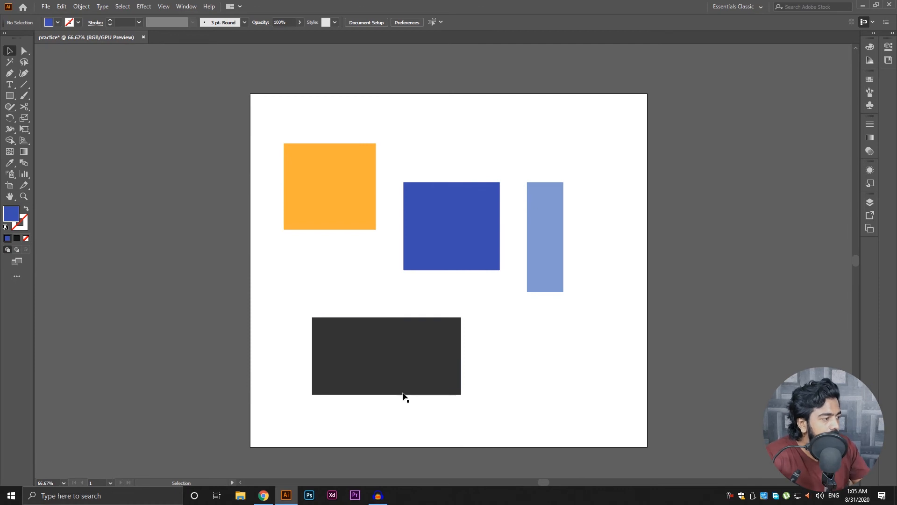
- With the Eyedropper, apply the orange, light blue and blue fills of the other shapes in turn to the wide lower rectangle
{"action": "left_click", "coordinate": [366, 356]}
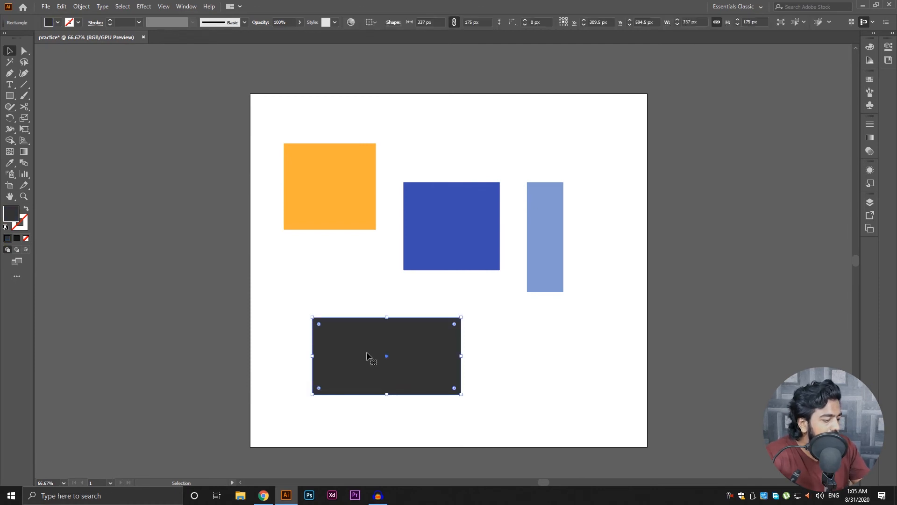
{"action": "key", "text": "i"}
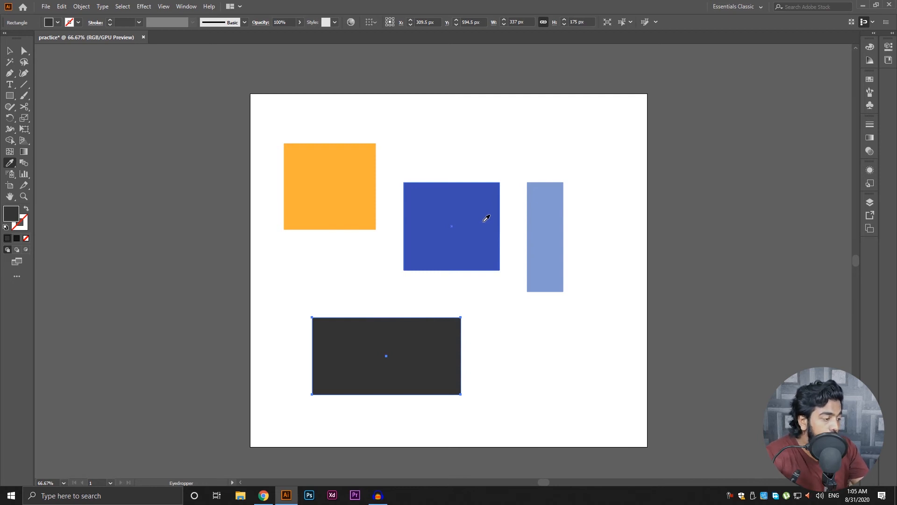
{"action": "left_click", "coordinate": [354, 159]}
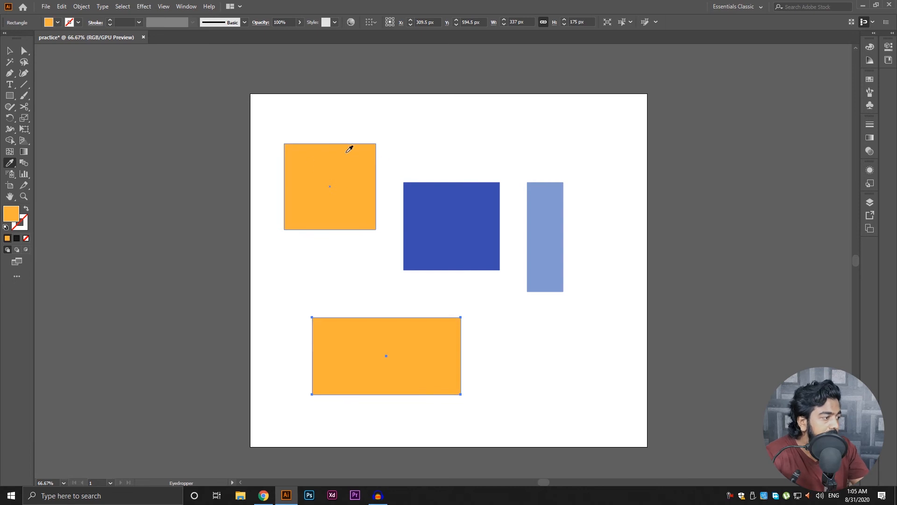
{"action": "left_click", "coordinate": [554, 222]}
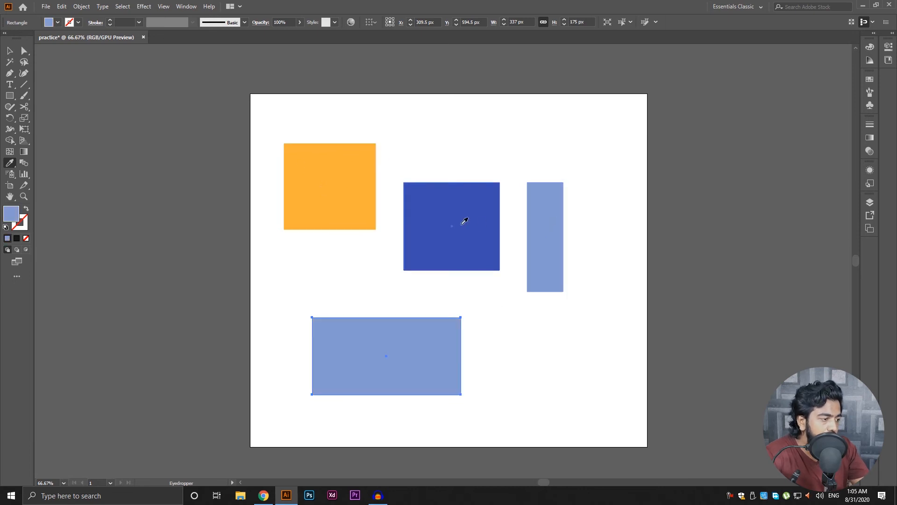
{"action": "left_click", "coordinate": [464, 220]}
{"action": "left_click", "coordinate": [733, 246]}
{"action": "left_click", "coordinate": [421, 210]}
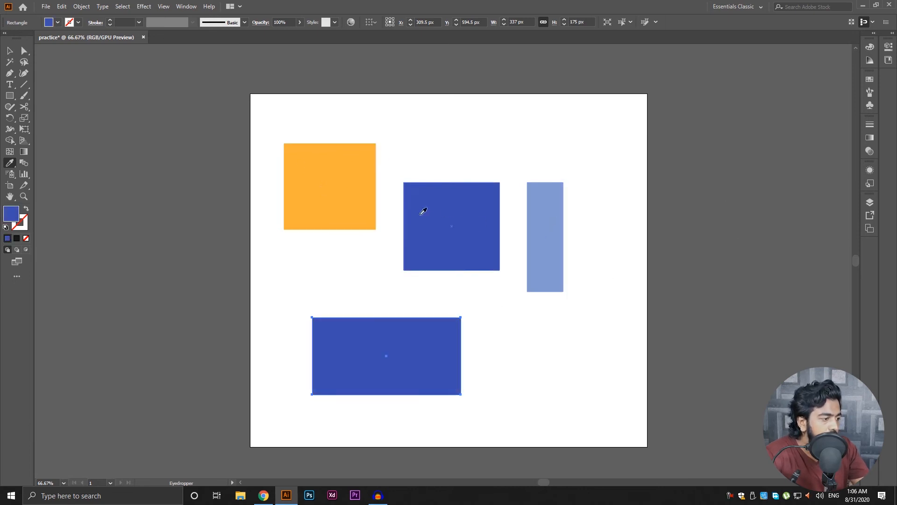
- Sample the gray outside the artboard into the wide rectangle, and refill it with the middle rectangle's blue using the Eyedropper
{"action": "left_click", "coordinate": [372, 154]}
{"action": "left_click", "coordinate": [380, 77]}
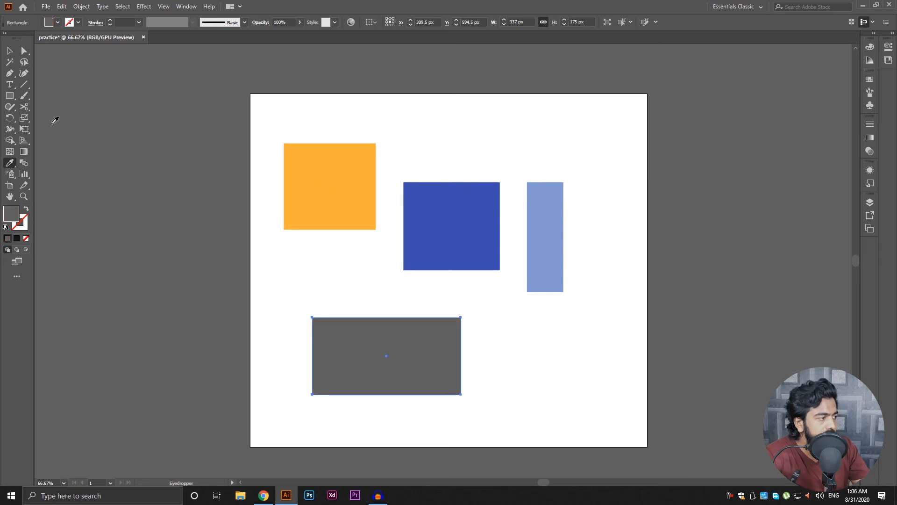
{"action": "left_click", "coordinate": [462, 227]}
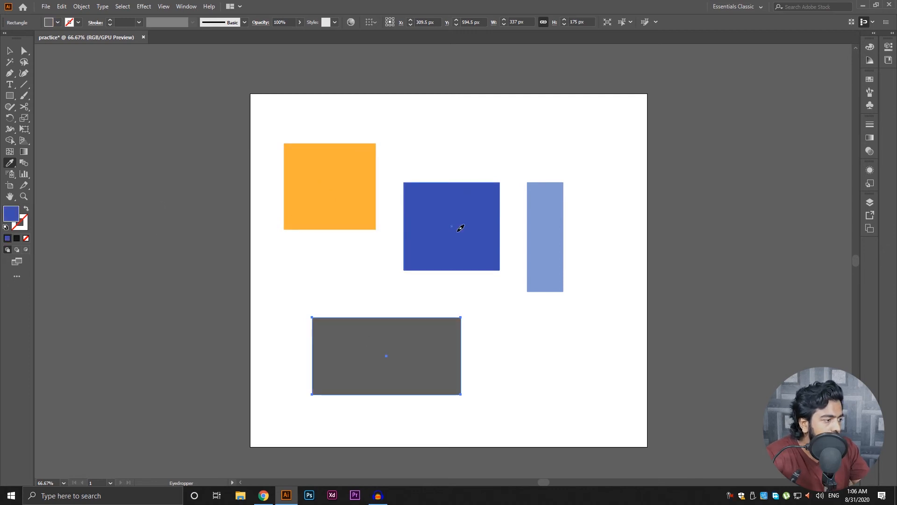
{"action": "left_click", "coordinate": [364, 245]}
{"action": "left_click", "coordinate": [481, 256]}
- Select all four colored rectangles and delete them from the artboard
{"action": "scroll", "coordinate": [541, 355], "scroll_direction": "down", "scroll_amount": 2}
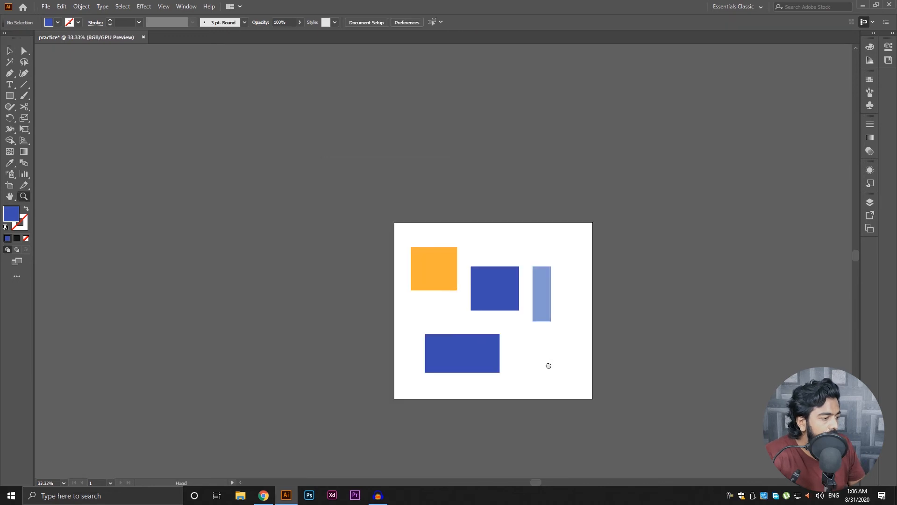
{"action": "scroll", "coordinate": [551, 329], "scroll_direction": "up", "scroll_amount": 2}
{"action": "left_click_drag", "start_coordinate": [548, 364], "coordinate": [541, 335]}
{"action": "scroll", "coordinate": [543, 364], "scroll_direction": "down", "scroll_amount": 2}
{"action": "key", "text": "v"}
{"action": "key", "text": "ctrl+a"}
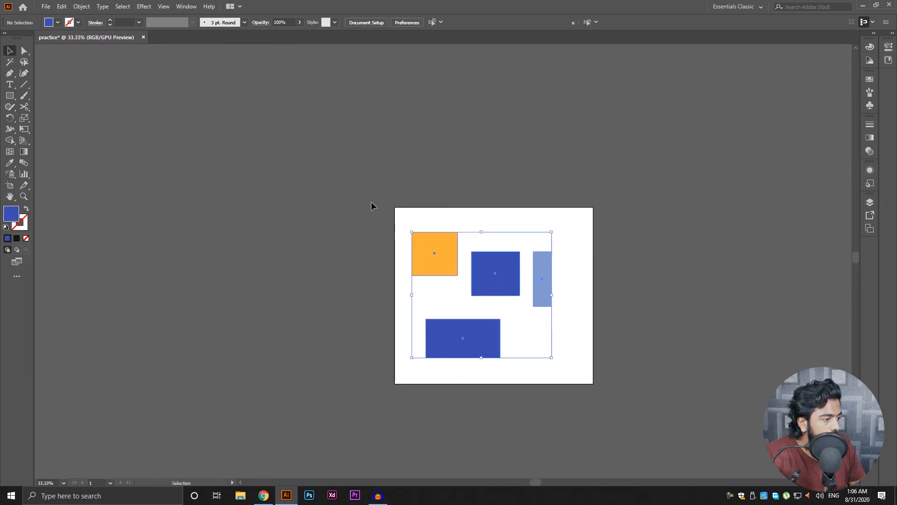
{"action": "key", "text": "Delete"}
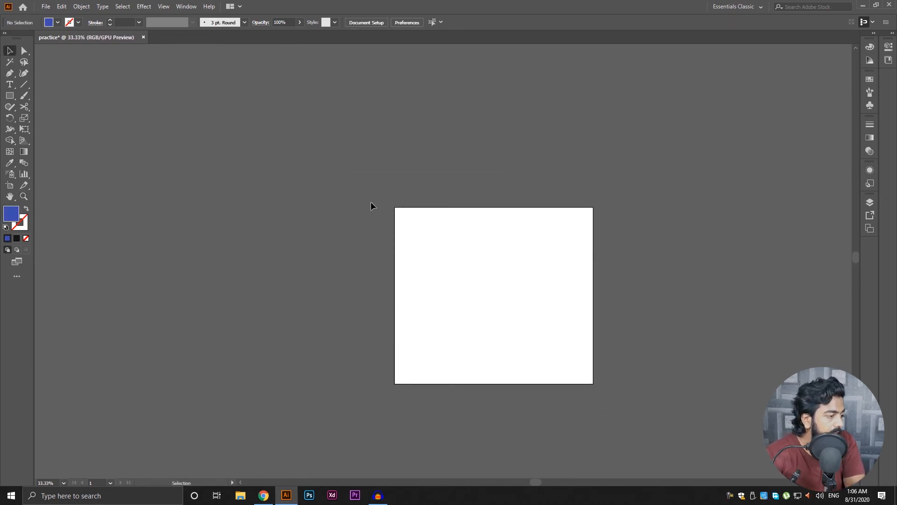
- Draw three blue rectangles: one in the upper part, a long horizontal bar below it and a tall vertical bar at the right
{"action": "key", "text": "m"}
{"action": "left_click_drag", "start_coordinate": [443, 228], "coordinate": [530, 274]}
{"action": "mouse_move", "coordinate": [542, 314]}
{"action": "left_mouse_down"}
{"action": "mouse_move", "coordinate": [394, 332]}
{"action": "mouse_move", "coordinate": [395, 342]}
{"action": "left_mouse_up"}
{"action": "mouse_move", "coordinate": [583, 239]}
{"action": "left_mouse_down"}
{"action": "mouse_move", "coordinate": [579, 343]}
{"action": "mouse_move", "coordinate": [560, 351]}
{"action": "left_mouse_up"}
{"action": "left_click", "coordinate": [540, 279], "text": "ctrl"}
{"action": "key", "text": "ctrl+space"}
{"action": "left_click", "coordinate": [538, 278], "text": "ctrl"}
{"action": "key", "text": "v"}
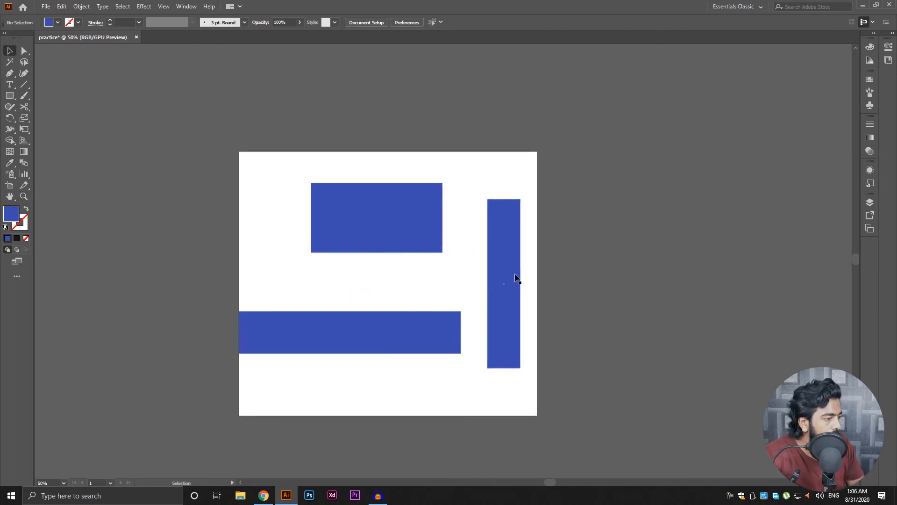
- Select individual blue rectangles on the artboard, and select all of them together
{"action": "left_click", "coordinate": [517, 277]}
{"action": "left_click", "coordinate": [413, 177]}
{"action": "left_click", "coordinate": [433, 242]}
{"action": "left_click", "coordinate": [613, 170]}
{"action": "key", "text": "ctrl+a"}
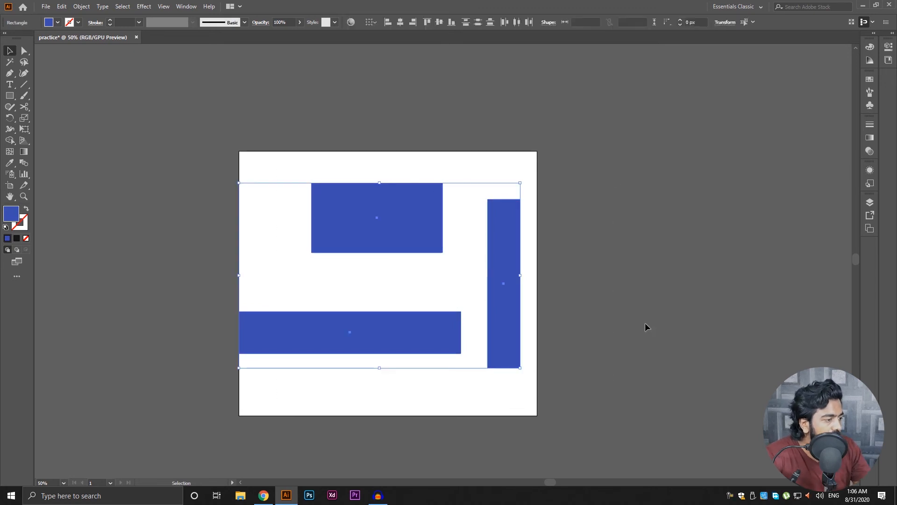
{"action": "left_click", "coordinate": [645, 323]}
- Open the Layers panel and select the rectangles one after another to examine how they relate to Layer 1
{"action": "left_click", "coordinate": [869, 202]}
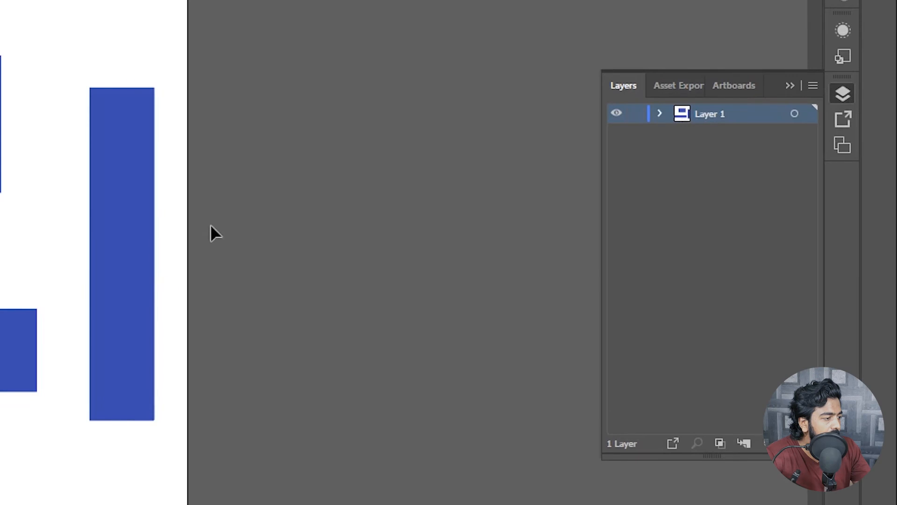
{"action": "left_click", "coordinate": [126, 250]}
{"action": "left_click", "coordinate": [12, 348]}
{"action": "left_click", "coordinate": [1, 140]}
{"action": "key", "text": "ctrl+a"}
{"action": "left_click", "coordinate": [1, 253]}
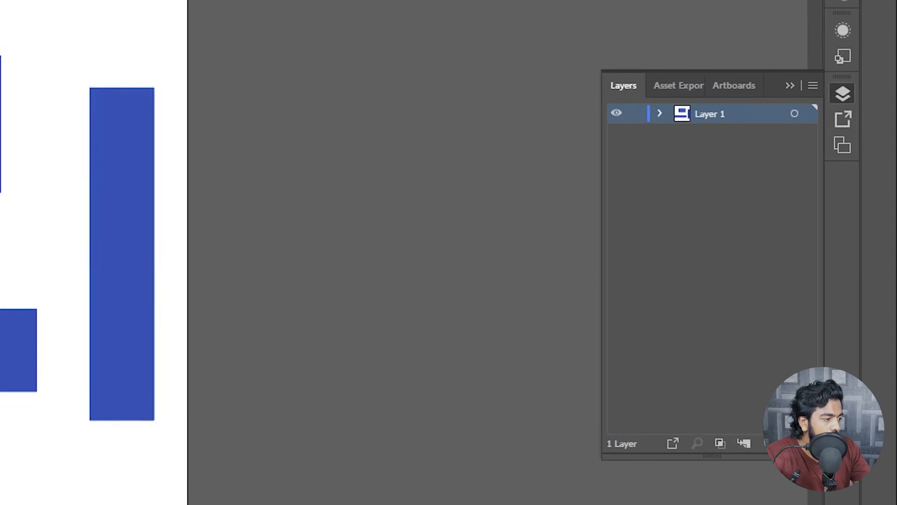
{"action": "left_click", "coordinate": [0, 141]}
{"action": "left_click", "coordinate": [11, 348]}
{"action": "left_click", "coordinate": [1, 252]}
{"action": "left_click", "coordinate": [104, 267]}
- Move the upper rectangle to the artboard's left edge, the vertical bar upward, and the horizontal bar partly past the left edge
{"action": "left_click_drag", "start_coordinate": [417, 222], "coordinate": [336, 216]}
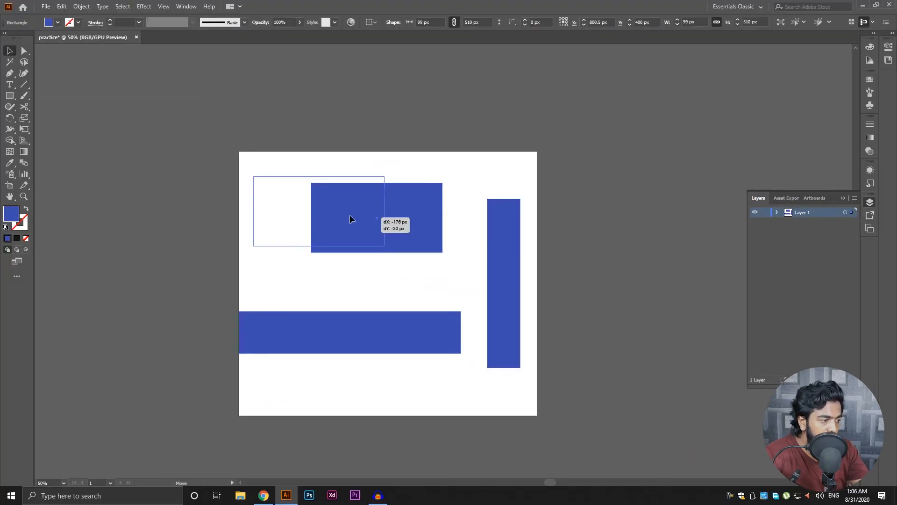
{"action": "left_click_drag", "start_coordinate": [509, 238], "coordinate": [513, 197]}
{"action": "left_click_drag", "start_coordinate": [400, 325], "coordinate": [322, 280]}
{"action": "left_click", "coordinate": [509, 351]}
- Expand Layer 1 and select its rectangles through their individual entries to match each entry with its shape
{"action": "left_click", "coordinate": [777, 213]}
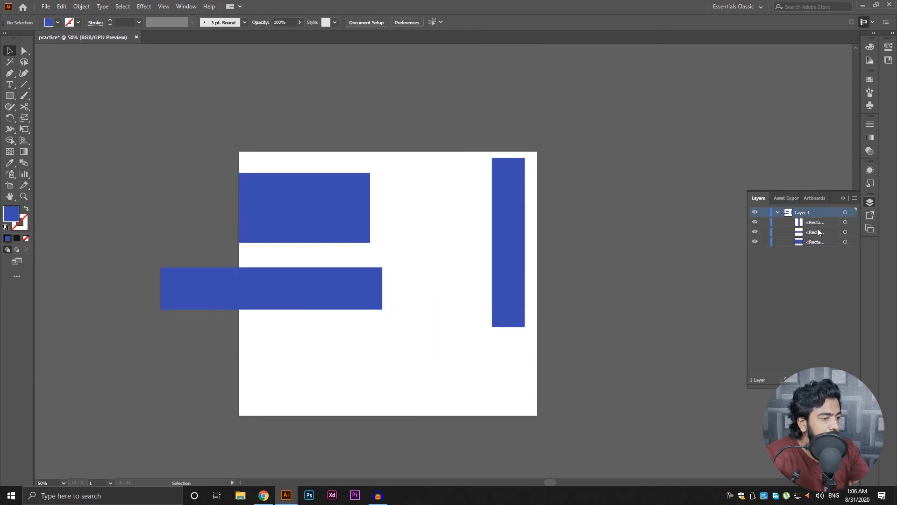
{"action": "left_click", "coordinate": [845, 242]}
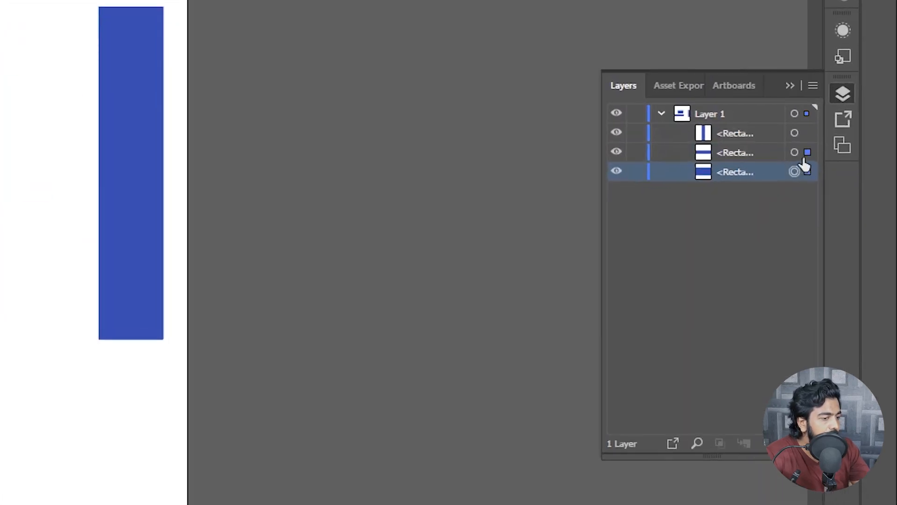
{"action": "left_click", "coordinate": [808, 133]}
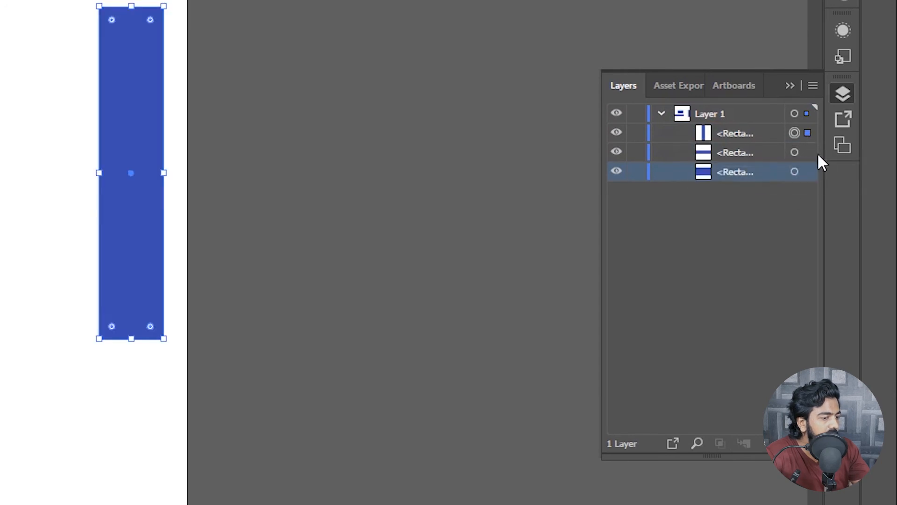
{"action": "left_click", "coordinate": [808, 171]}
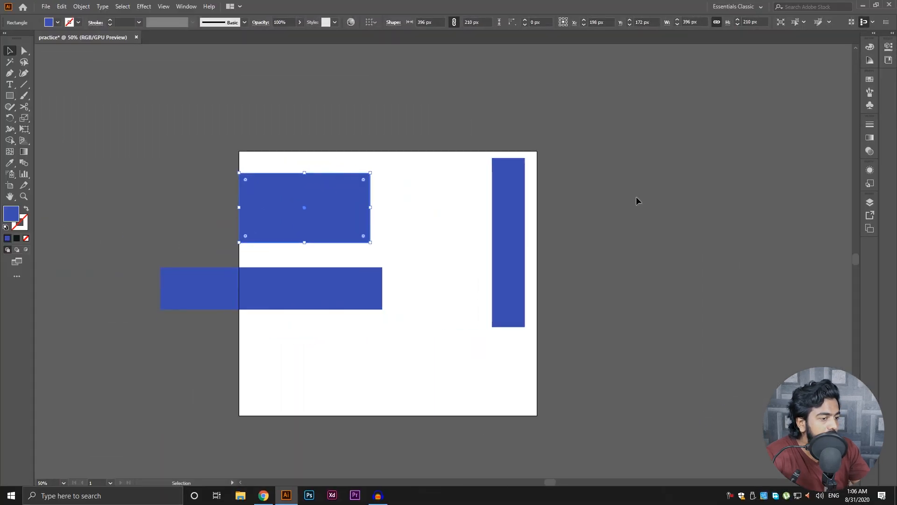
{"action": "left_click", "coordinate": [132, 374]}
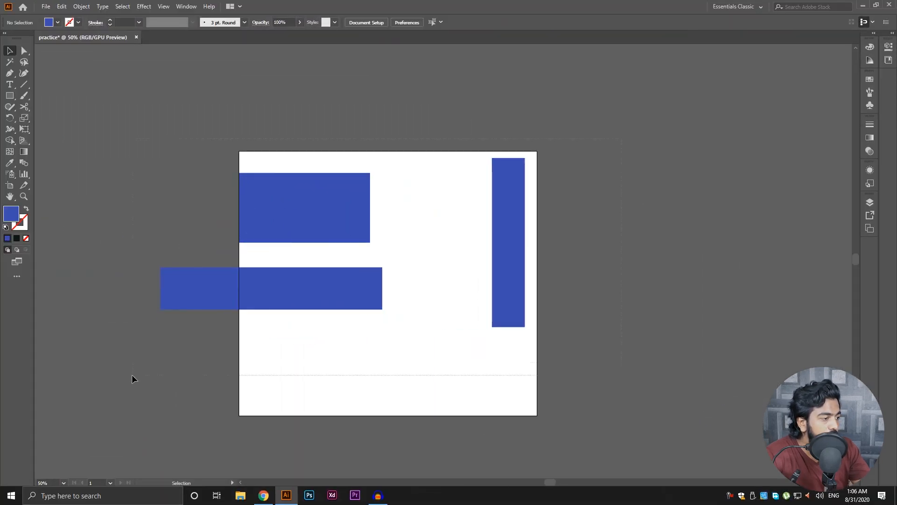
{"action": "key", "text": "ctrl+a"}
{"action": "left_click", "coordinate": [870, 201]}
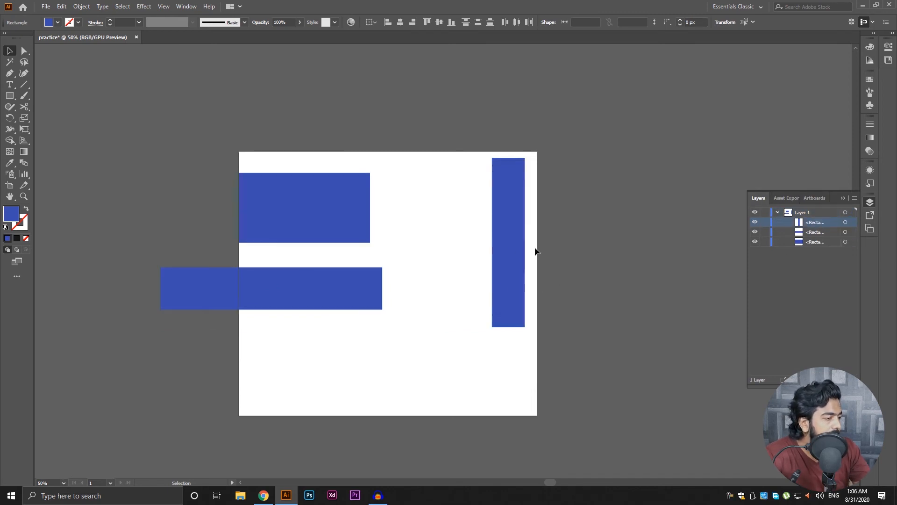
- Fill the tall vertical rectangle with a light blue default swatch
{"action": "left_click", "coordinate": [524, 261]}
{"action": "left_click", "coordinate": [870, 79]}
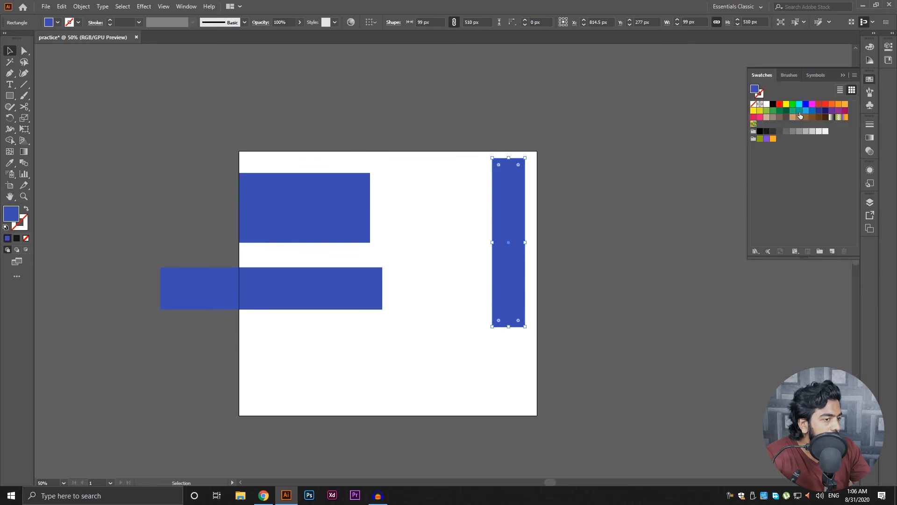
{"action": "left_click", "coordinate": [806, 111]}
- Move the light blue bar over the upper dark blue rectangle and the horizontal bar toward the artboard's lower right
{"action": "left_click_drag", "start_coordinate": [504, 228], "coordinate": [338, 227]}
{"action": "left_click_drag", "start_coordinate": [283, 284], "coordinate": [668, 405]}
{"action": "scroll", "coordinate": [270, 168], "scroll_direction": "up", "scroll_amount": 2}
{"action": "key", "text": "ctrl+1"}
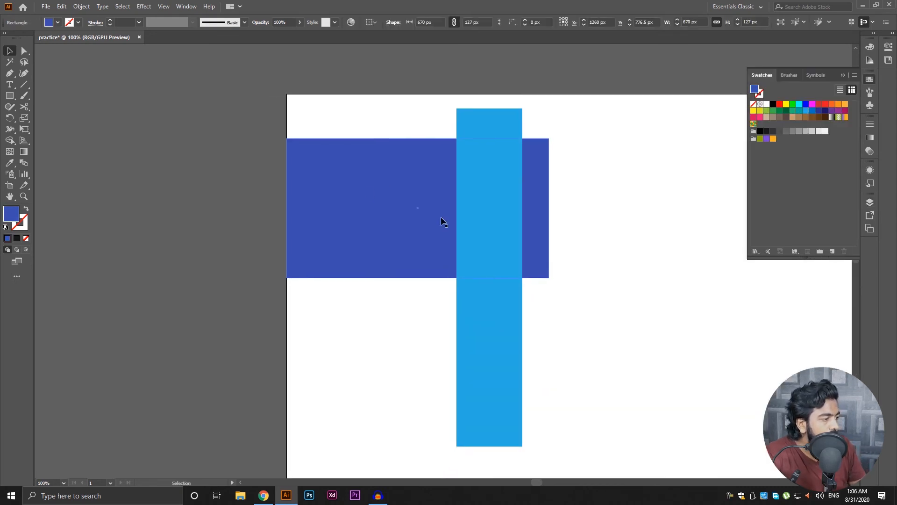
- Select the two overlapping rectangles in turn, and examine the light blue one's stacking position in the Layers panel
{"action": "left_click", "coordinate": [514, 187]}
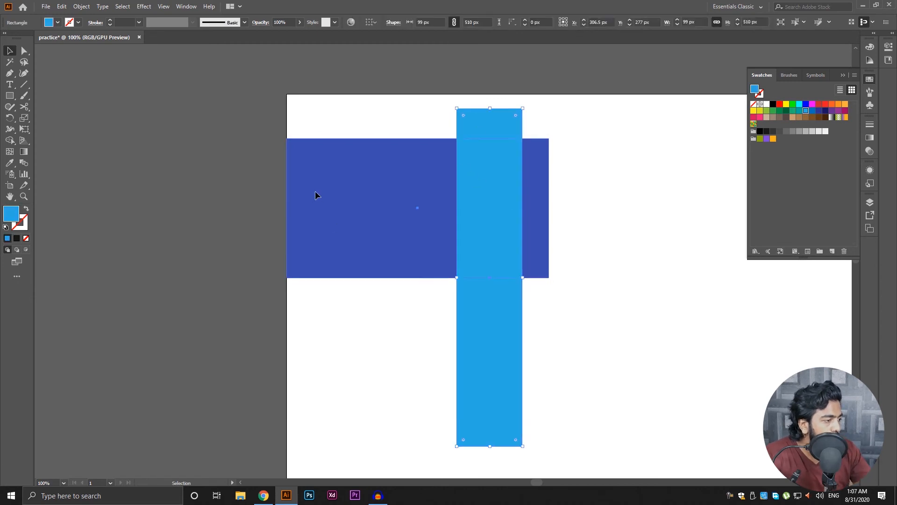
{"action": "left_click", "coordinate": [340, 214]}
{"action": "left_click", "coordinate": [500, 192]}
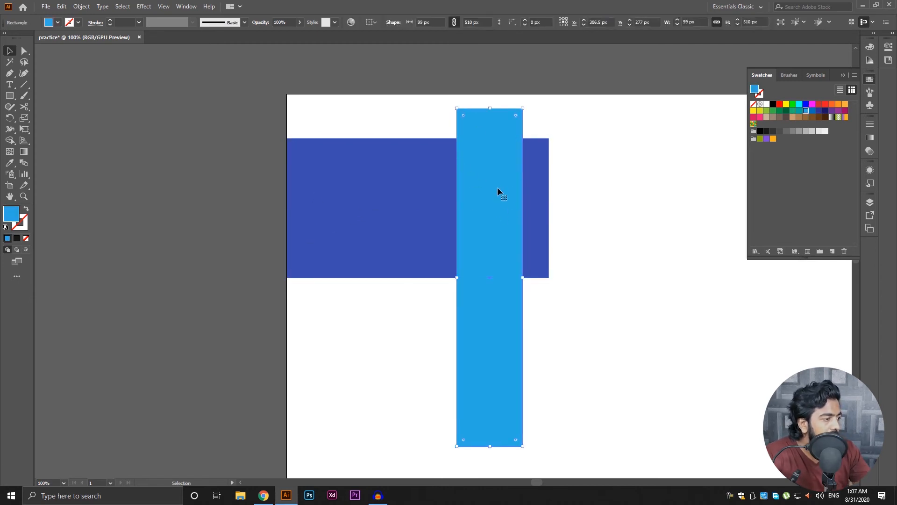
{"action": "left_click", "coordinate": [602, 220]}
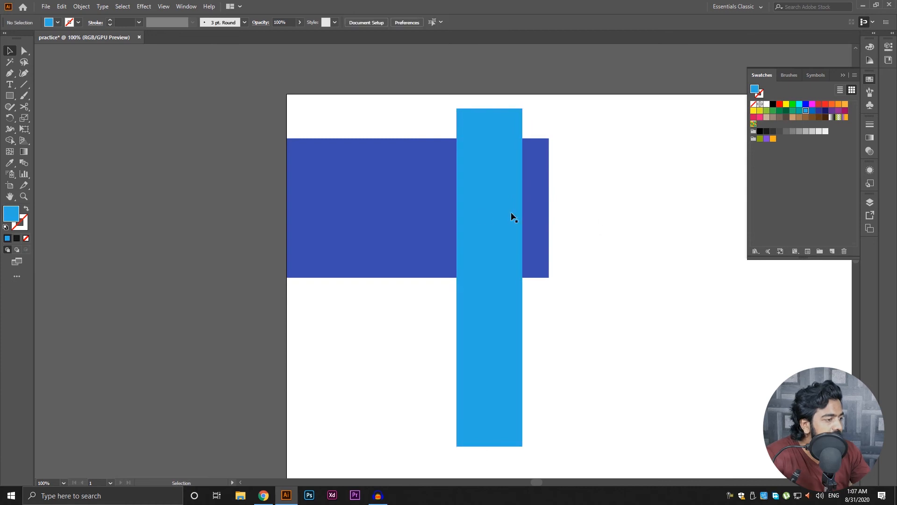
{"action": "left_click", "coordinate": [483, 217]}
{"action": "left_click", "coordinate": [871, 202]}
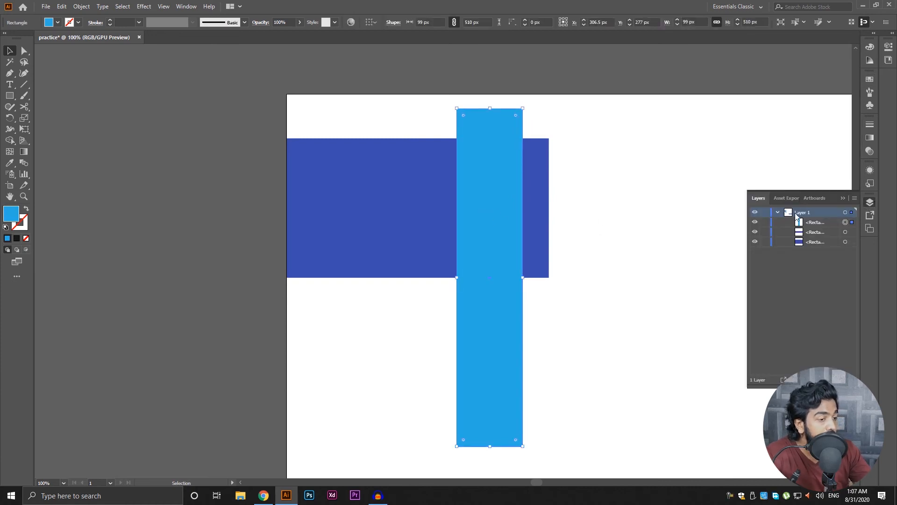
- Reorder the light blue rectangle's entry to the bottom of Layer 1, behind both dark blue rectangles
{"action": "left_click_drag", "start_coordinate": [818, 221], "coordinate": [815, 247]}
{"action": "left_click", "coordinate": [818, 233]}
{"action": "left_click", "coordinate": [545, 79]}
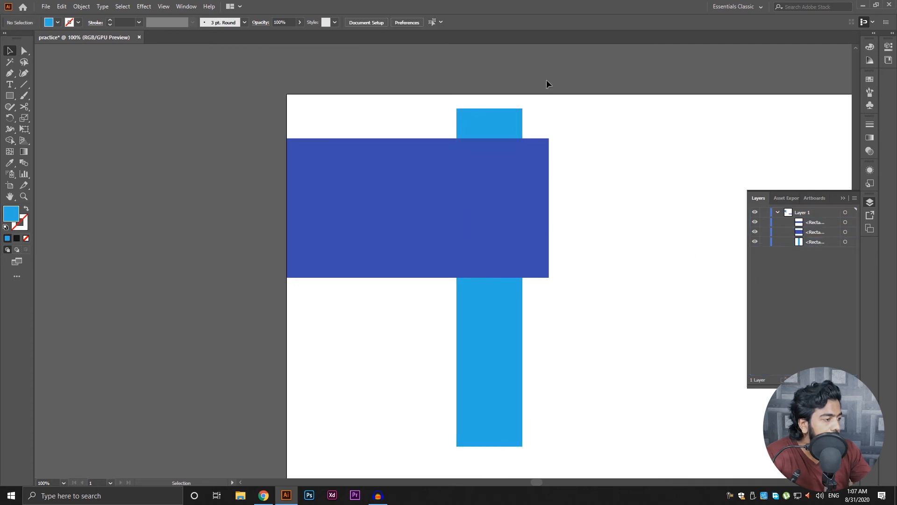
- Bring the light blue bar to the front of the stack, and send it back behind the dark blue rectangles
{"action": "left_click", "coordinate": [514, 350]}
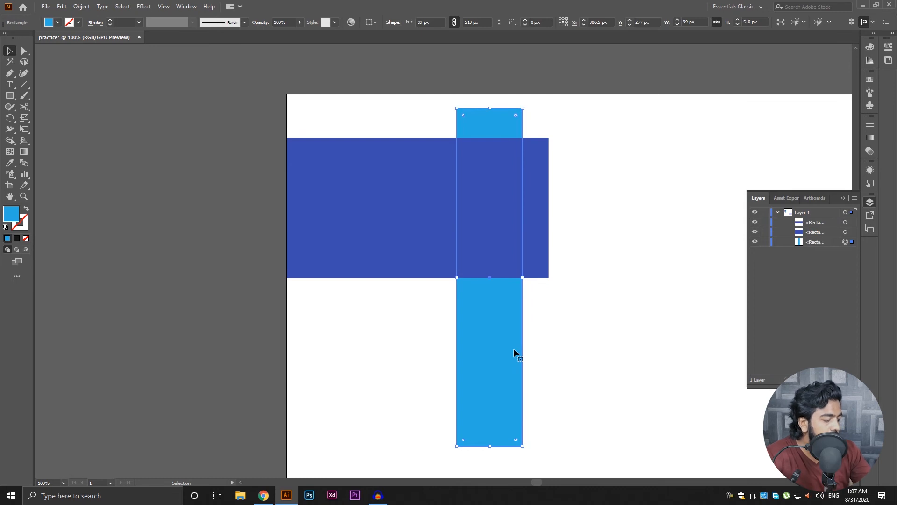
{"action": "key", "text": "ctrl+shift+bracketright"}
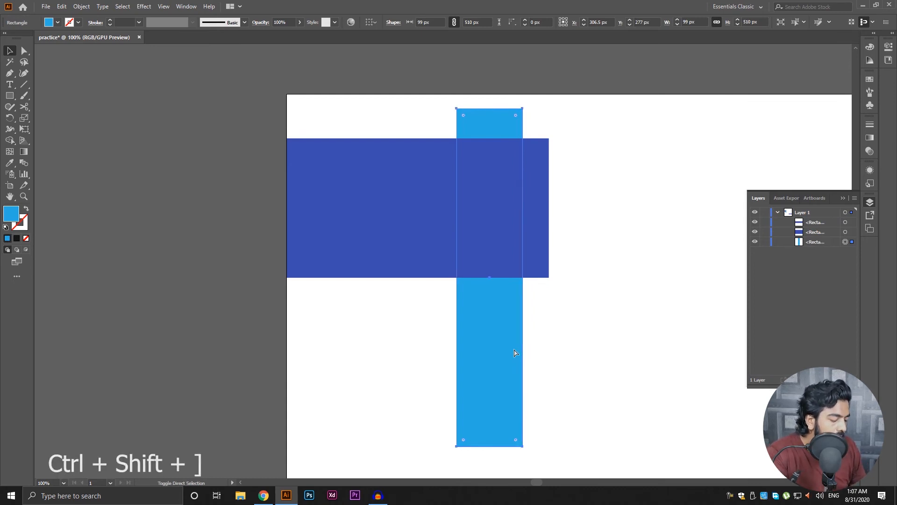
{"action": "key", "text": "ctrl+shift+bracketright"}
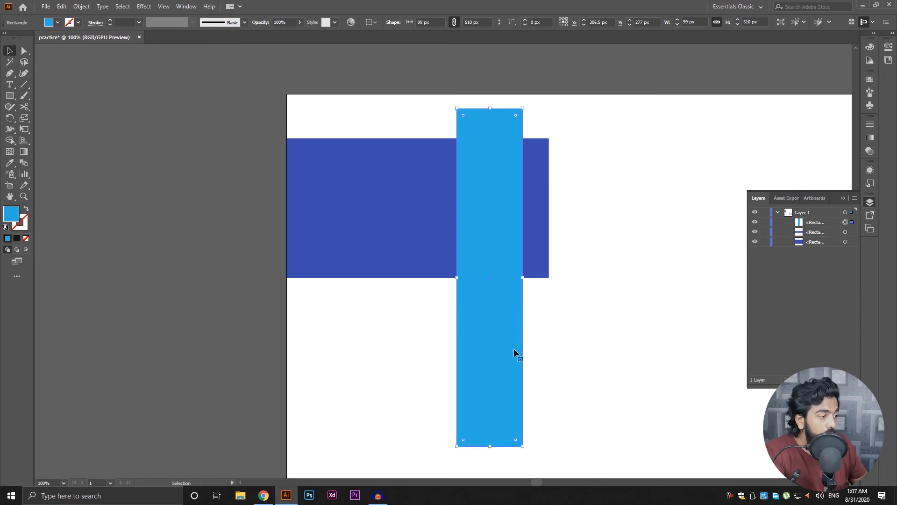
{"action": "key", "text": "ctrl+shift+bracketleft"}
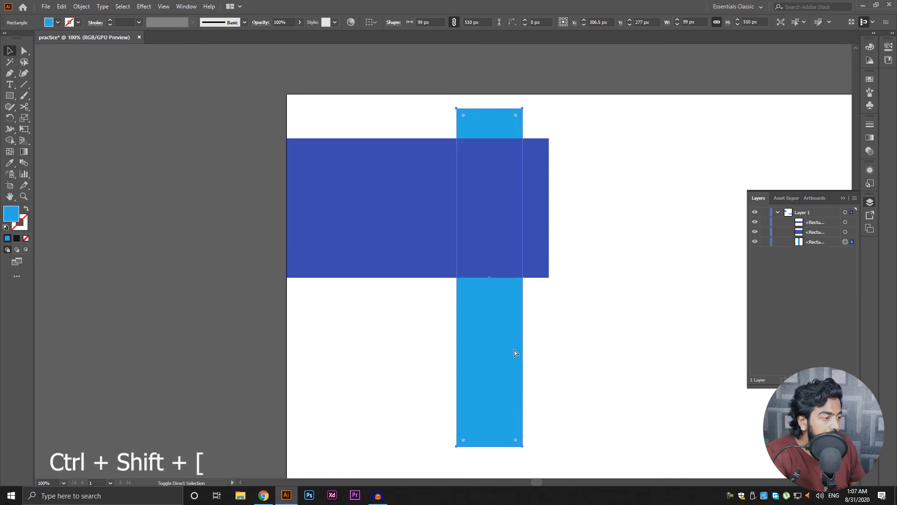
{"action": "left_click", "coordinate": [565, 362]}
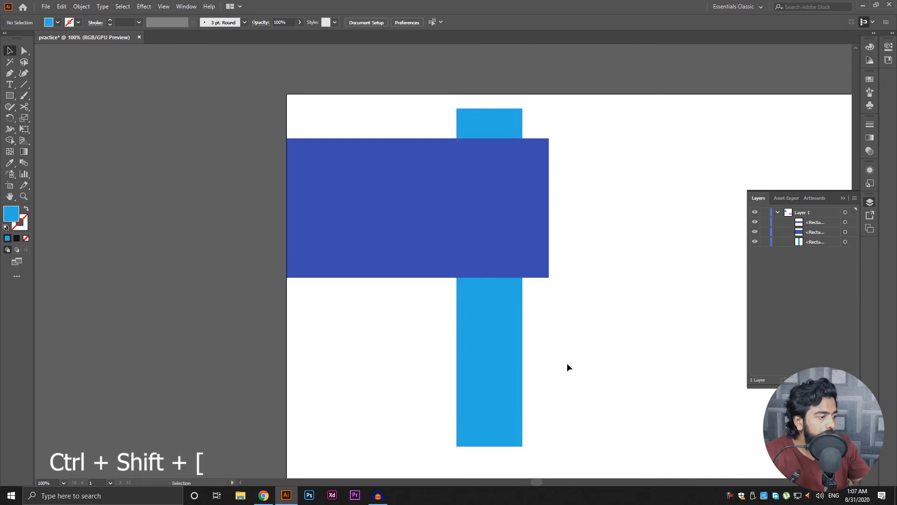
{"action": "left_click", "coordinate": [520, 327]}
{"action": "left_click", "coordinate": [587, 324]}
- Move the dark blue horizontal bar from outside the artboard over the lower part of the light blue bar
{"action": "scroll", "coordinate": [587, 323], "scroll_direction": "down", "scroll_amount": 2}
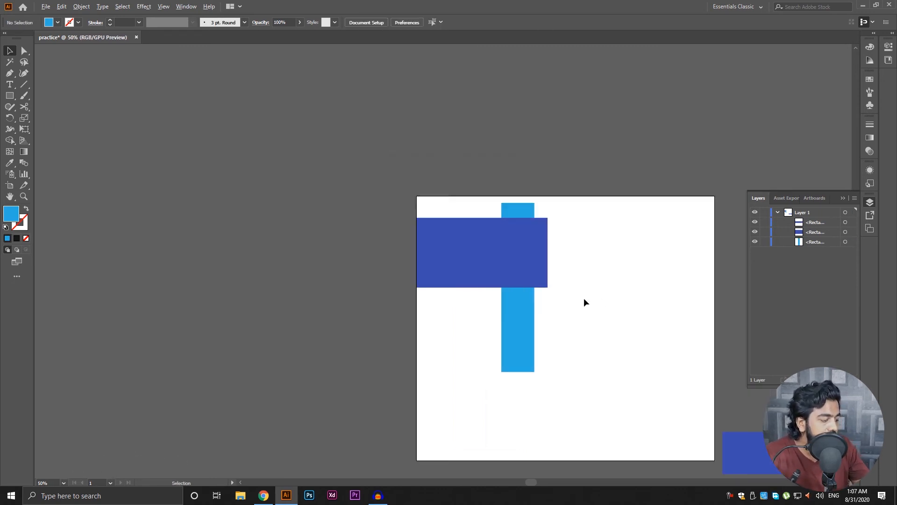
{"action": "left_click_drag", "start_coordinate": [584, 298], "coordinate": [527, 302]}
{"action": "left_click", "coordinate": [470, 315]}
{"action": "left_click_drag", "start_coordinate": [714, 437], "coordinate": [441, 321]}
- Shift the light blue bar forward and backward one stacking level at a time, finishing in front of both dark blue rectangles
{"action": "left_click", "coordinate": [460, 294]}
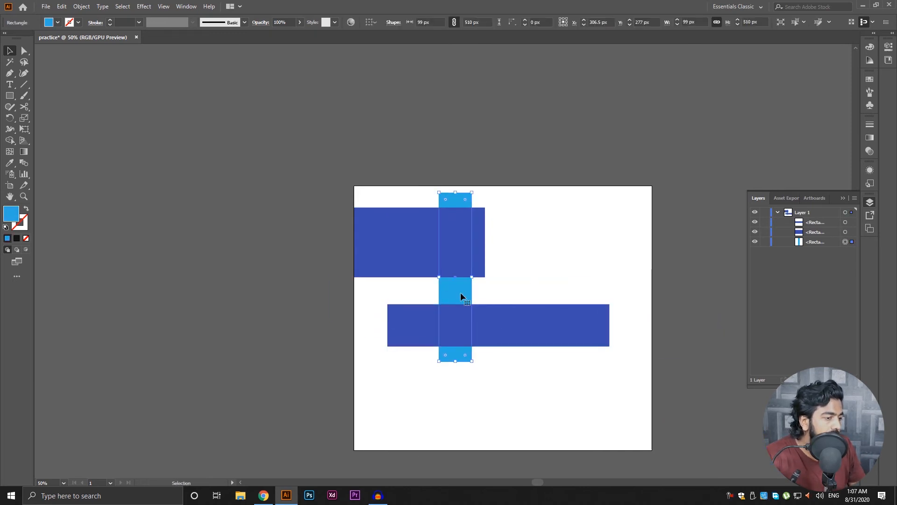
{"action": "key", "text": "a"}
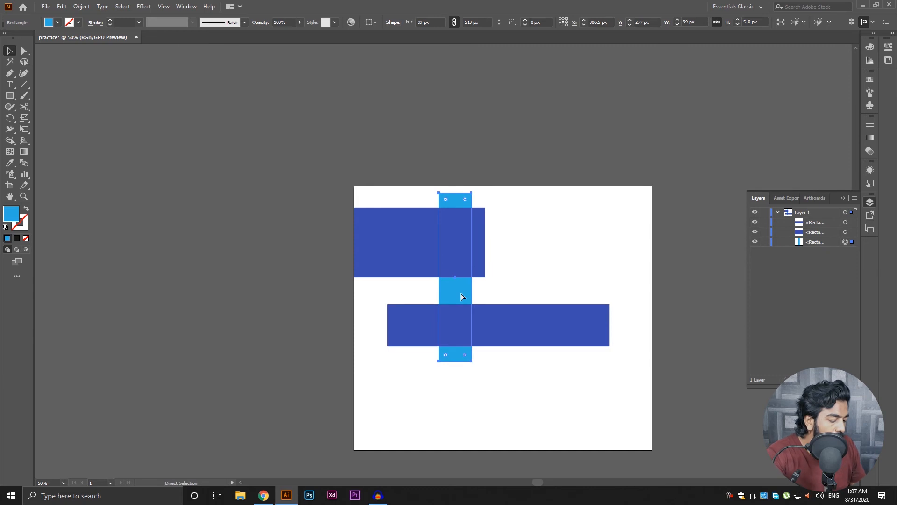
{"action": "key", "text": "ctrl+bracketright"}
{"action": "key", "text": "ctrl+bracketright"}
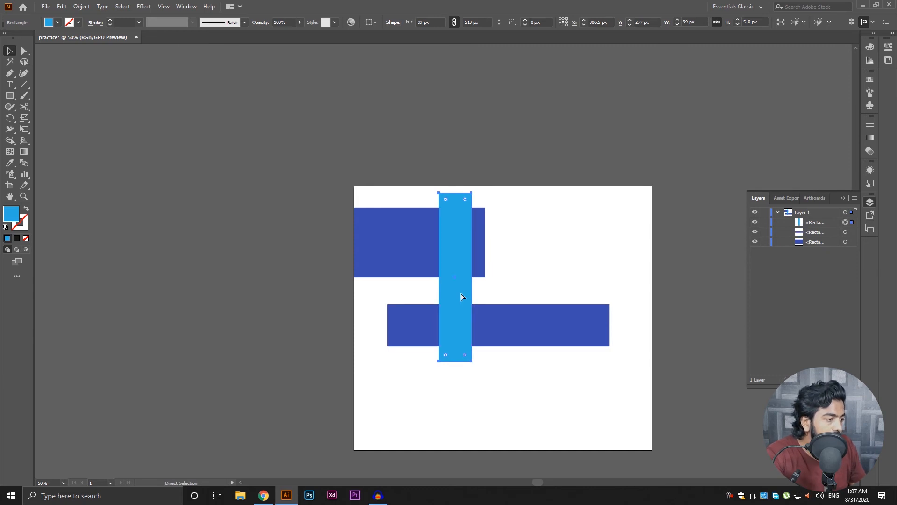
{"action": "key", "text": "ctrl+bracketleft"}
{"action": "key", "text": "ctrl+bracketleft"}
{"action": "key", "text": "ctrl+bracketright"}
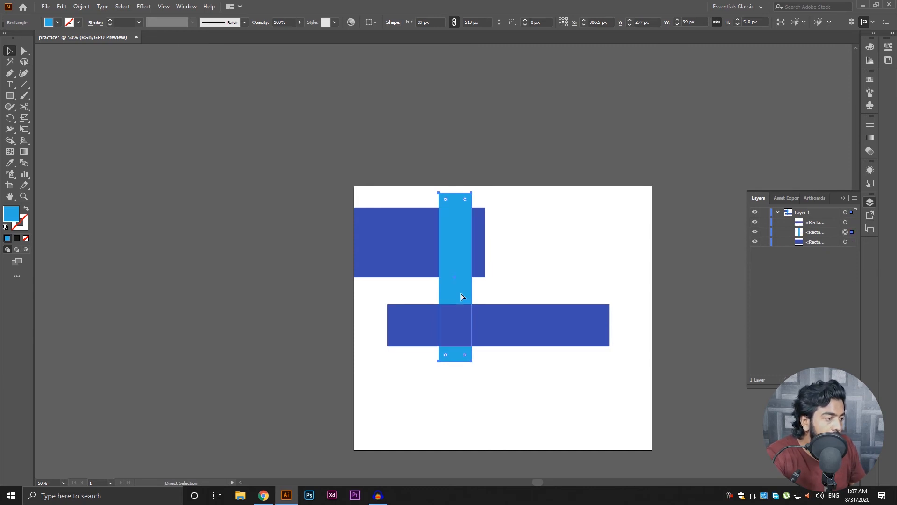
{"action": "key", "text": "ctrl+bracketleft"}
{"action": "key", "text": "ctrl+bracketright"}
{"action": "key", "text": "ctrl+bracketright"}
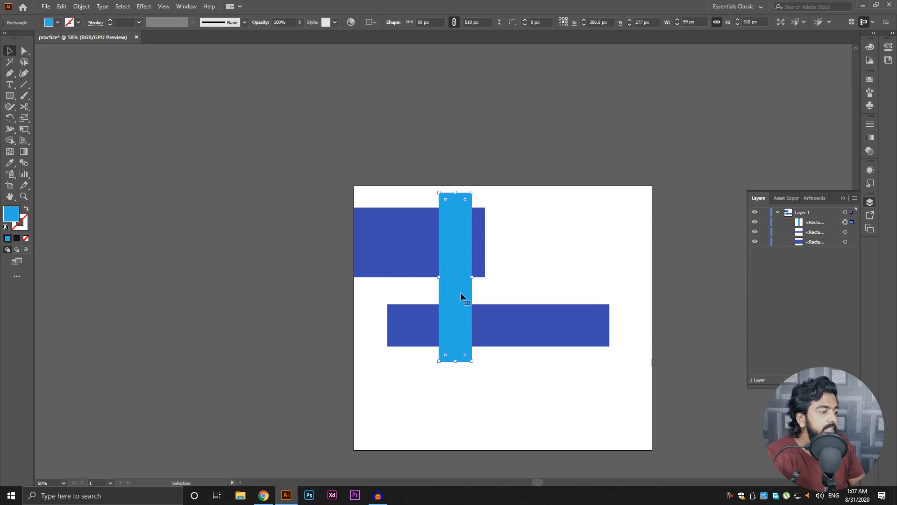
- Send the light blue bar to the back with the Arrange command, and deselect it
{"action": "left_click", "coordinate": [630, 163]}
{"action": "left_click", "coordinate": [455, 242]}
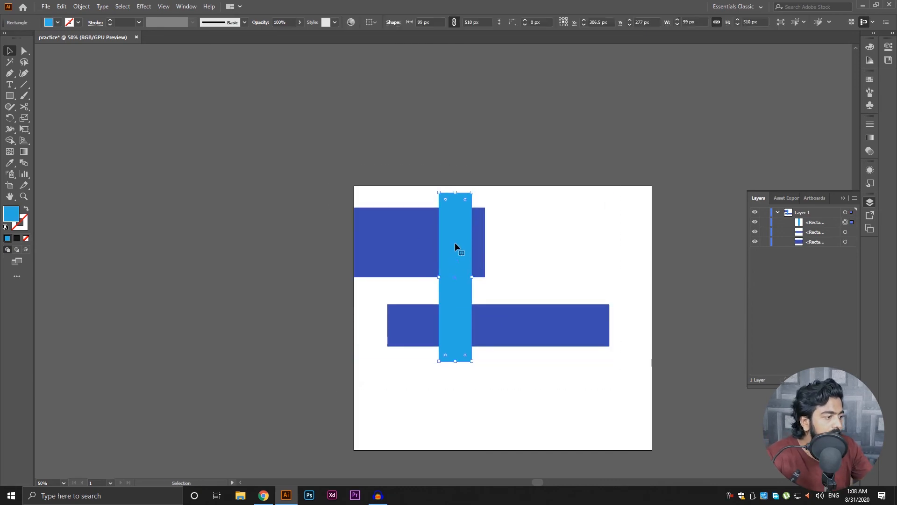
{"action": "right_click", "coordinate": [455, 242]}
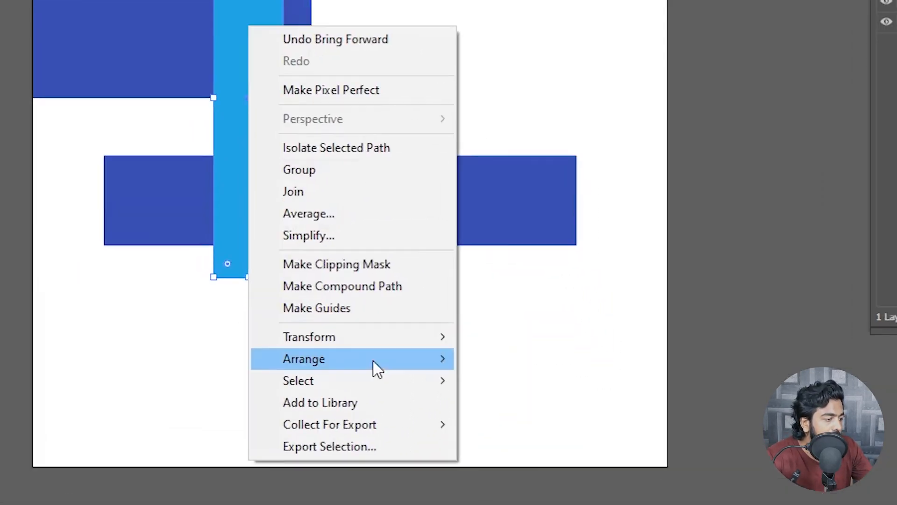
{"action": "mouse_move", "coordinate": [378, 369]}
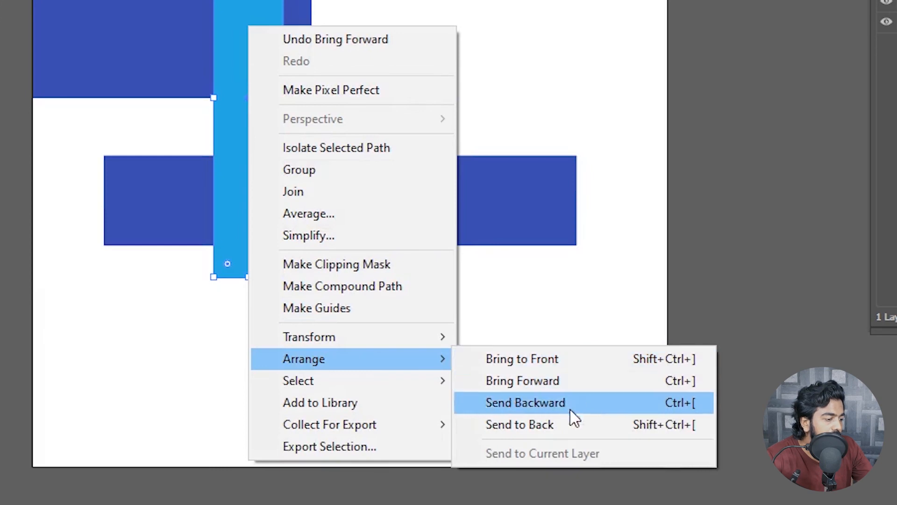
{"action": "left_click", "coordinate": [564, 424]}
{"action": "left_click", "coordinate": [567, 205]}
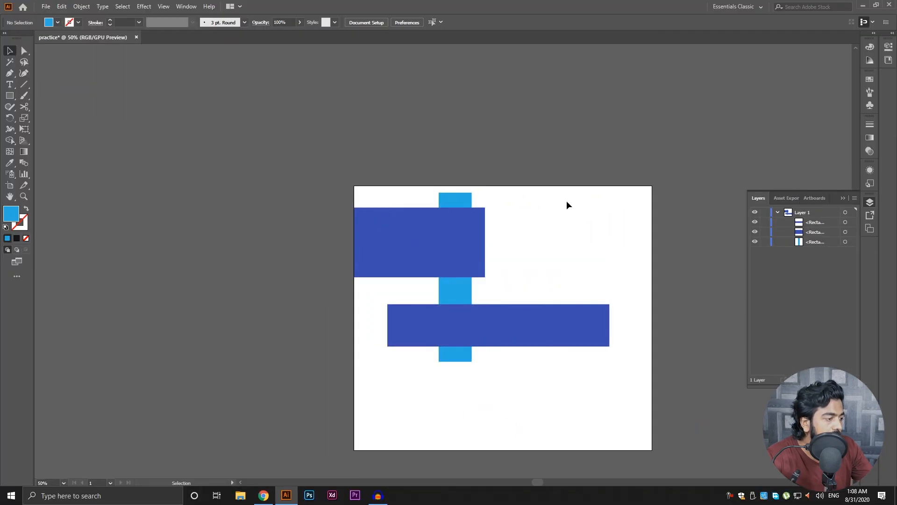
- Collapse the Layers panel and move the horizontal bar below the light blue bar, overhanging the artboard's left edge
{"action": "left_click", "coordinate": [843, 198]}
{"action": "key", "text": "z"}
{"action": "left_click", "coordinate": [484, 280]}
{"action": "left_click", "coordinate": [484, 281]}
{"action": "left_click", "coordinate": [419, 299], "text": "alt"}
{"action": "left_click", "coordinate": [418, 299], "text": "alt"}
{"action": "left_click", "coordinate": [514, 149]}
{"action": "left_click_drag", "start_coordinate": [435, 357], "coordinate": [353, 343]}
{"action": "key", "text": "v"}
{"action": "left_click", "coordinate": [486, 330]}
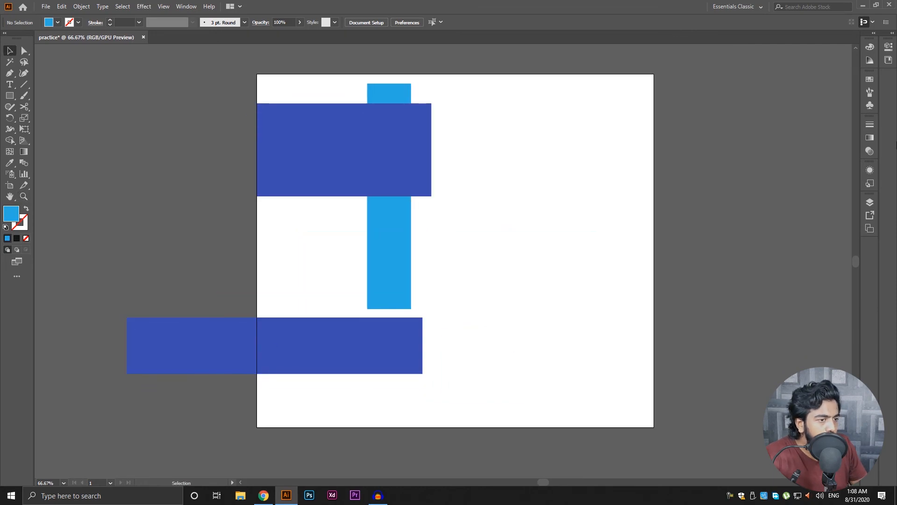
- Show the Align panel and dock its panel group at the end of the collapsed panel icons
{"action": "left_click", "coordinate": [186, 6]}
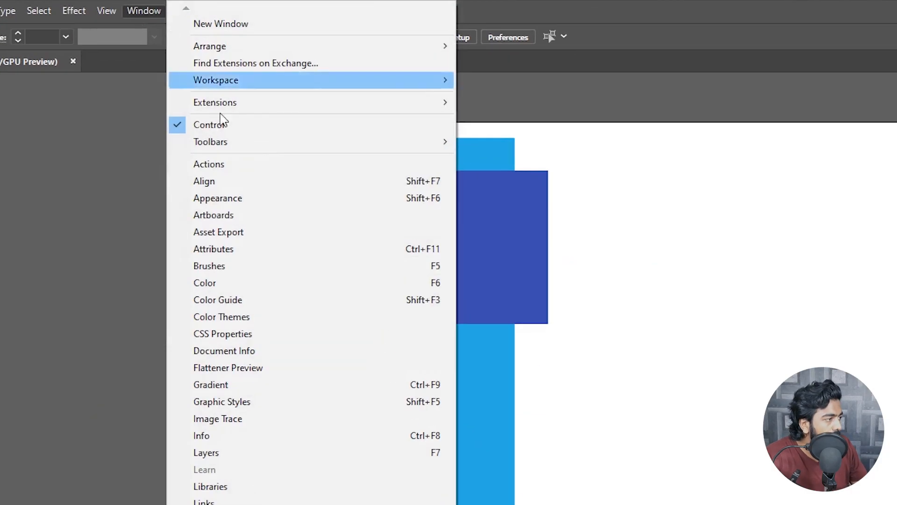
{"action": "left_click", "coordinate": [217, 181]}
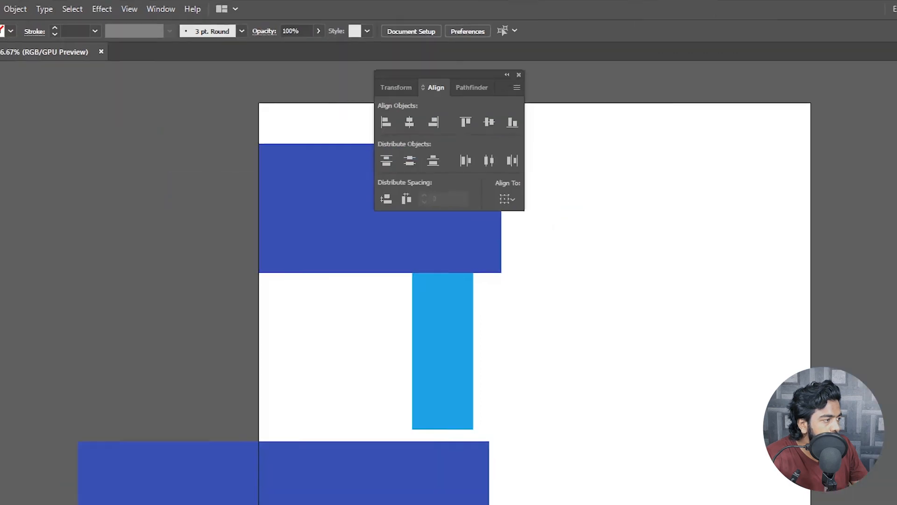
{"action": "left_click_drag", "start_coordinate": [408, 63], "coordinate": [869, 248]}
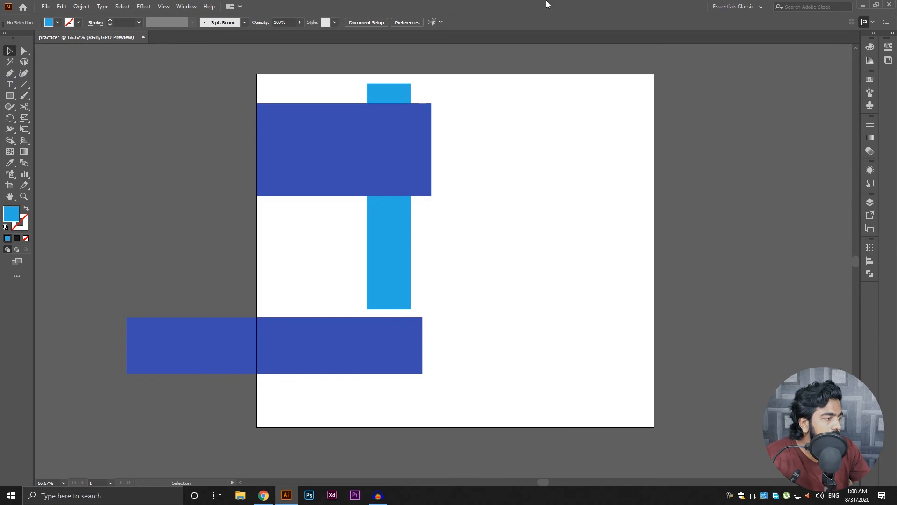
- Close the two panels in the outermost dock column, and expand the docked Align panel
{"action": "right_click", "coordinate": [889, 46]}
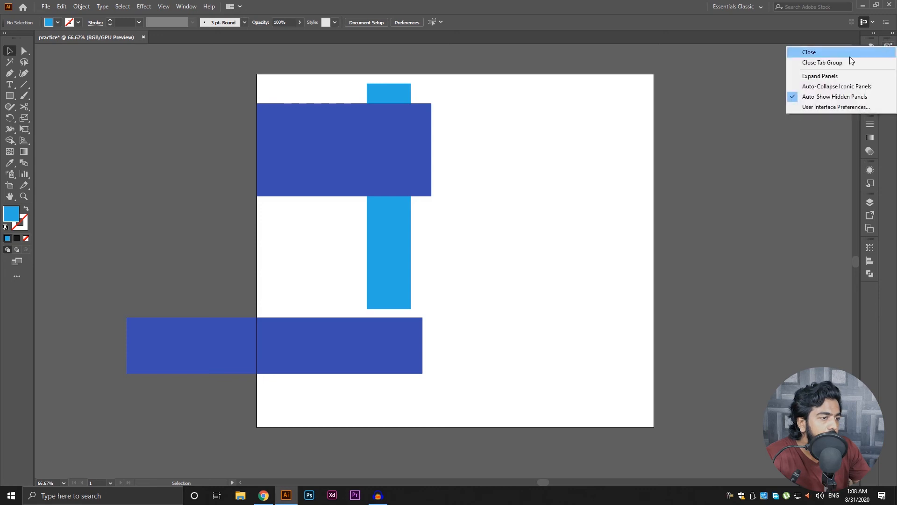
{"action": "left_click", "coordinate": [860, 52]}
{"action": "right_click", "coordinate": [887, 46]}
{"action": "left_click", "coordinate": [877, 52]}
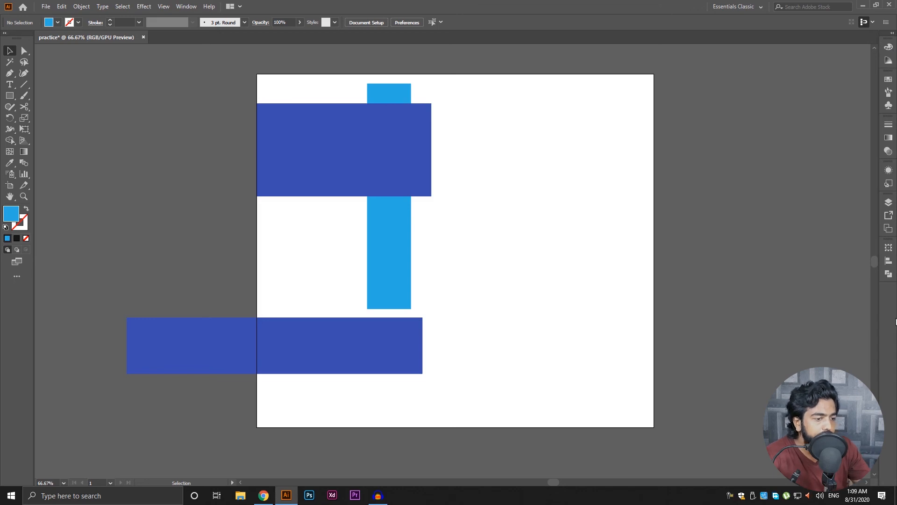
{"action": "left_click", "coordinate": [889, 261]}
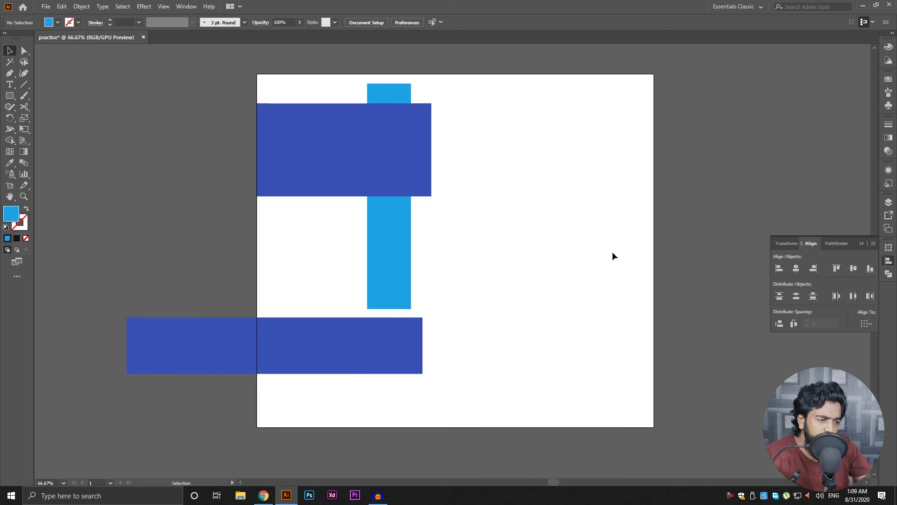
- Select all three rectangles and align them by their left edges
{"action": "left_click_drag", "start_coordinate": [499, 149], "coordinate": [329, 352]}
{"action": "left_click", "coordinate": [525, 328]}
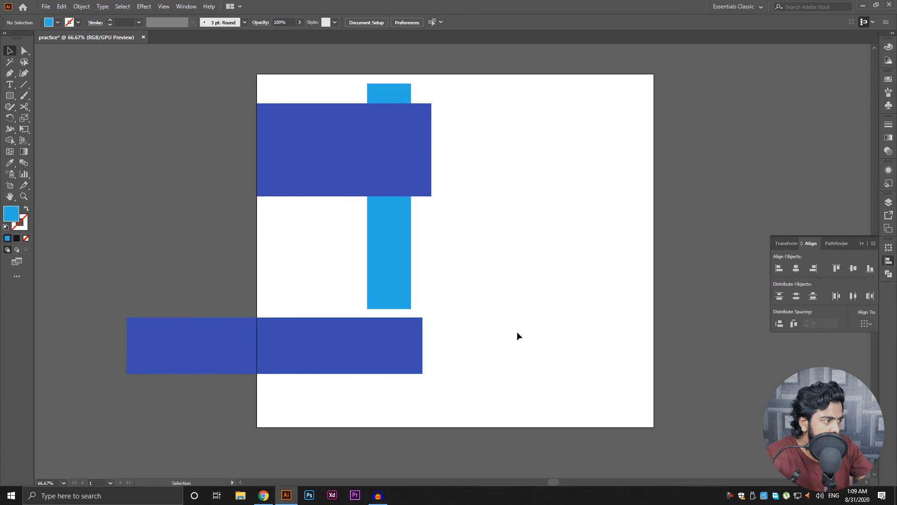
{"action": "left_click_drag", "start_coordinate": [468, 369], "coordinate": [285, 112]}
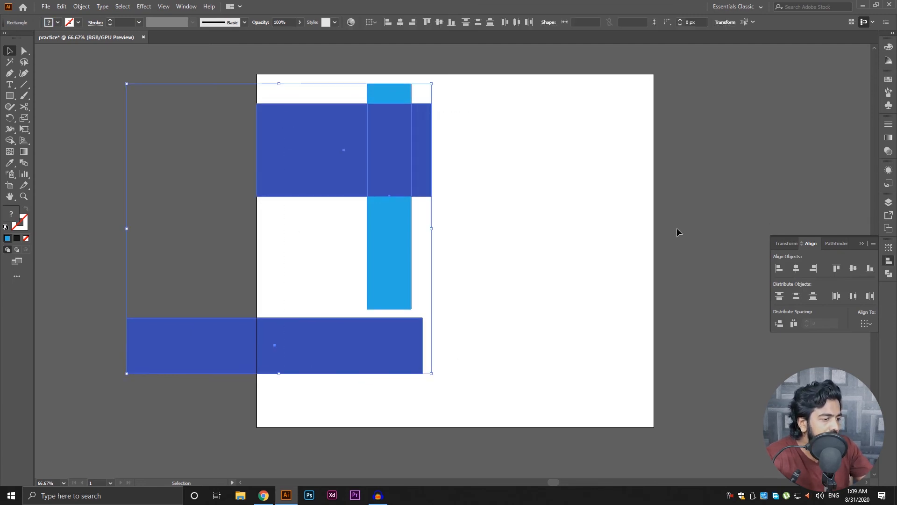
{"action": "left_click", "coordinate": [779, 273]}
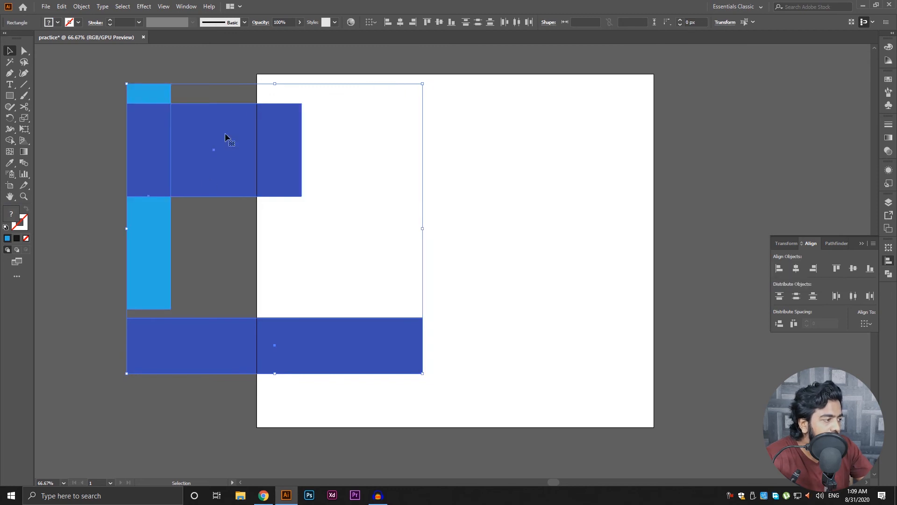
- Move the three rectangles fully onto the artboard, and align them by horizontal centers and finally by right edges
{"action": "left_click_drag", "start_coordinate": [227, 186], "coordinate": [420, 197]}
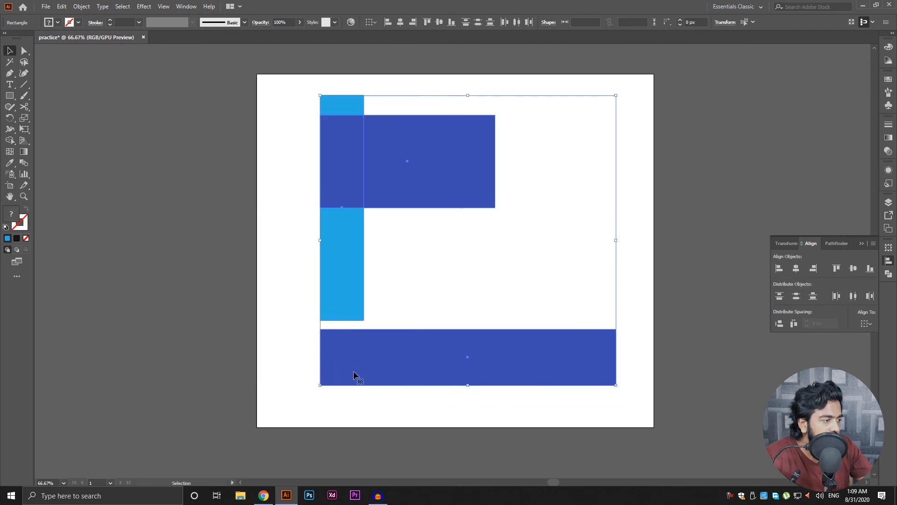
{"action": "left_click", "coordinate": [799, 269]}
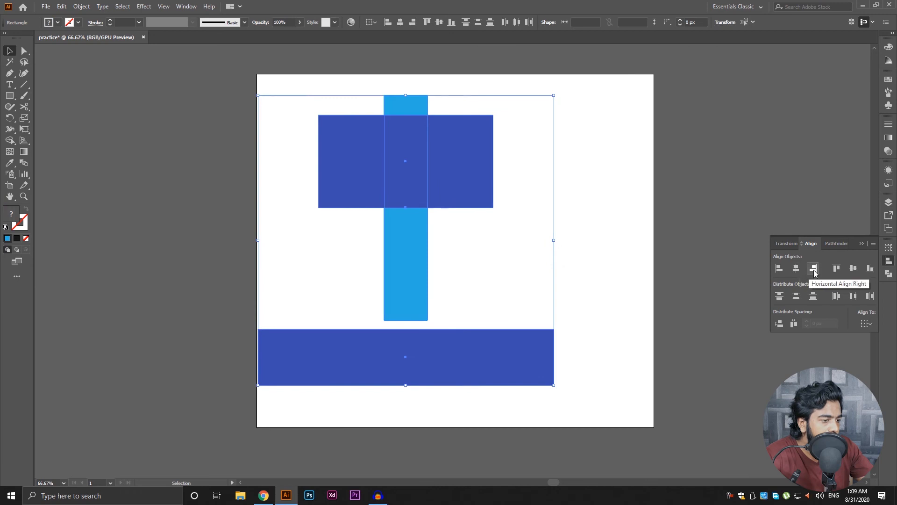
{"action": "left_click", "coordinate": [813, 268]}
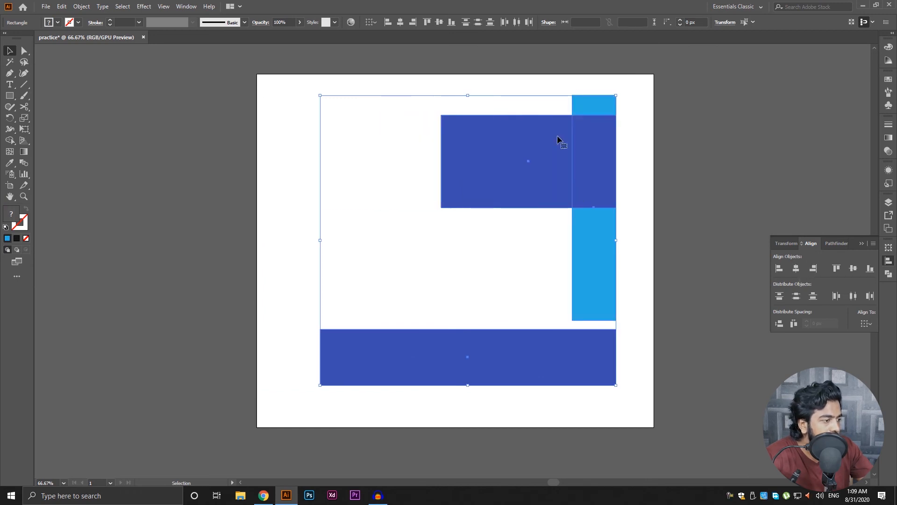
- Align the three rectangles by top edges and finally by vertical centers, and move them down toward the artboard's middle
{"action": "left_click", "coordinate": [839, 271]}
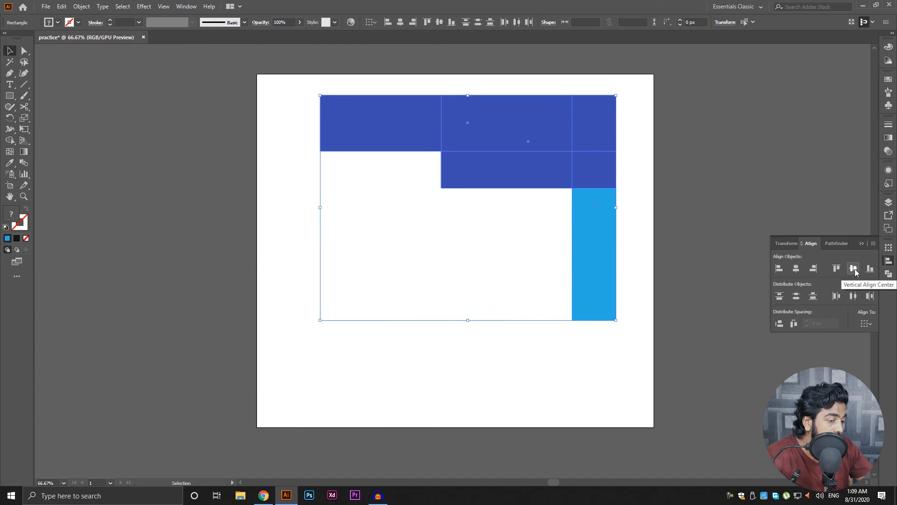
{"action": "left_click", "coordinate": [854, 269]}
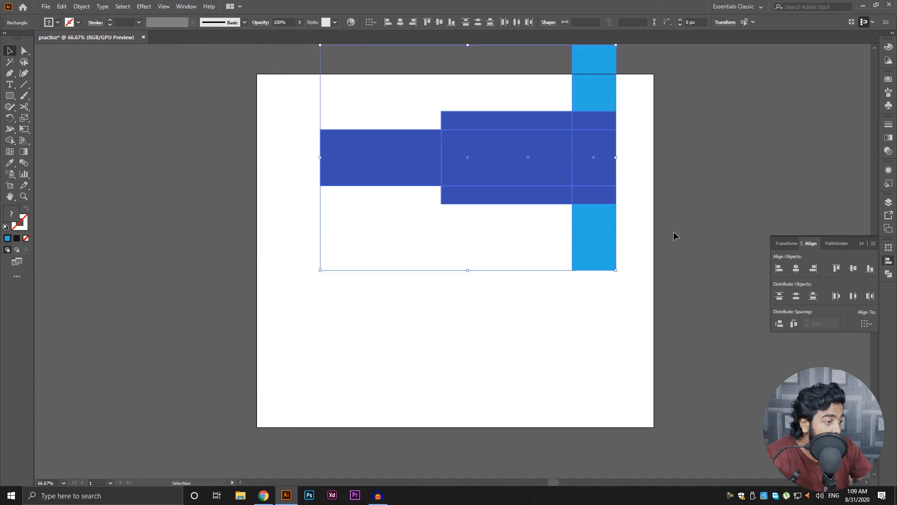
{"action": "left_click_drag", "start_coordinate": [558, 179], "coordinate": [520, 286]}
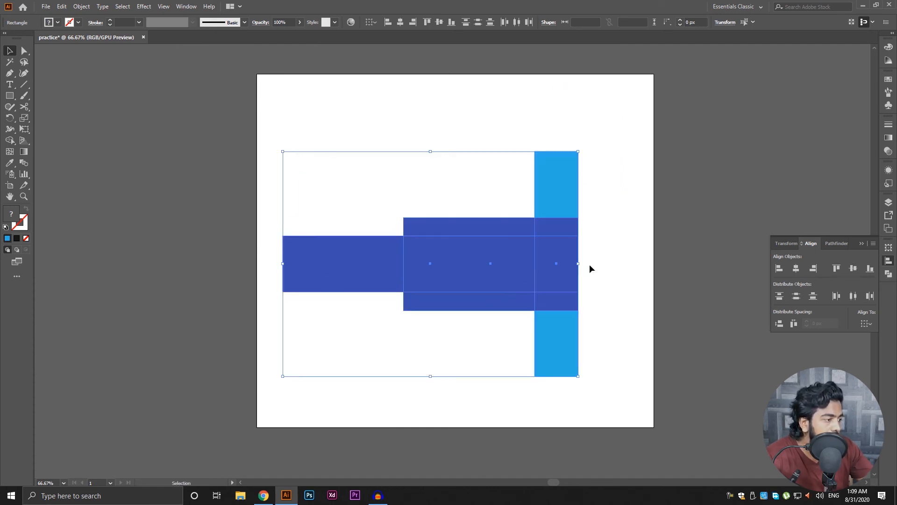
- Align the three rectangles by their bottom edges, and reselect all of them after clearing the selection
{"action": "left_click", "coordinate": [871, 269]}
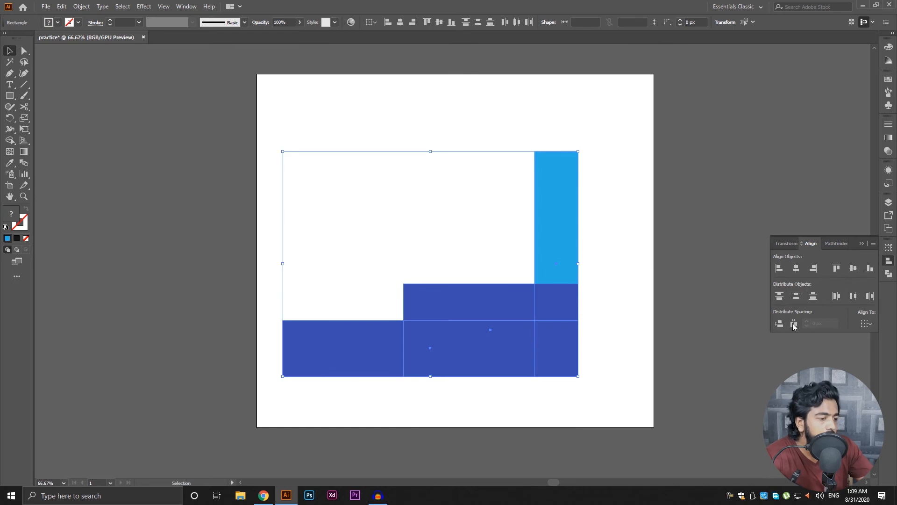
{"action": "left_click", "coordinate": [661, 305]}
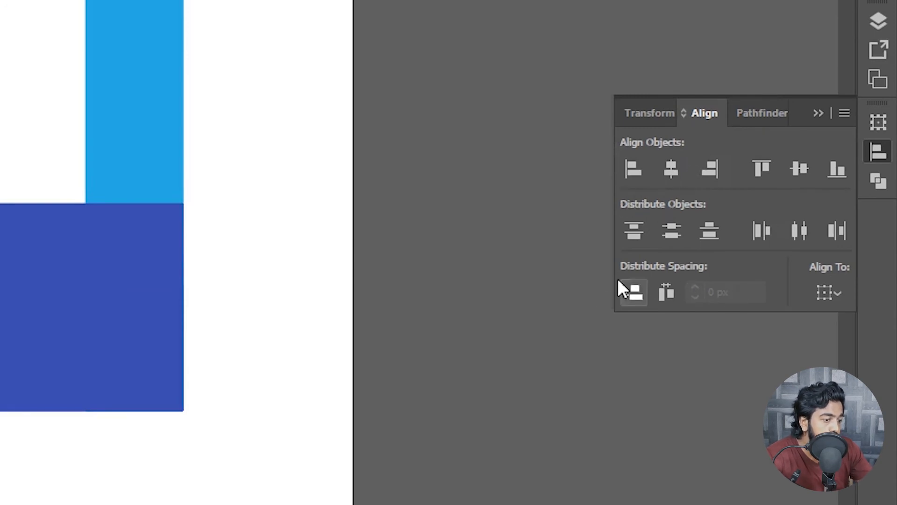
{"action": "key", "text": "ctrl+a"}
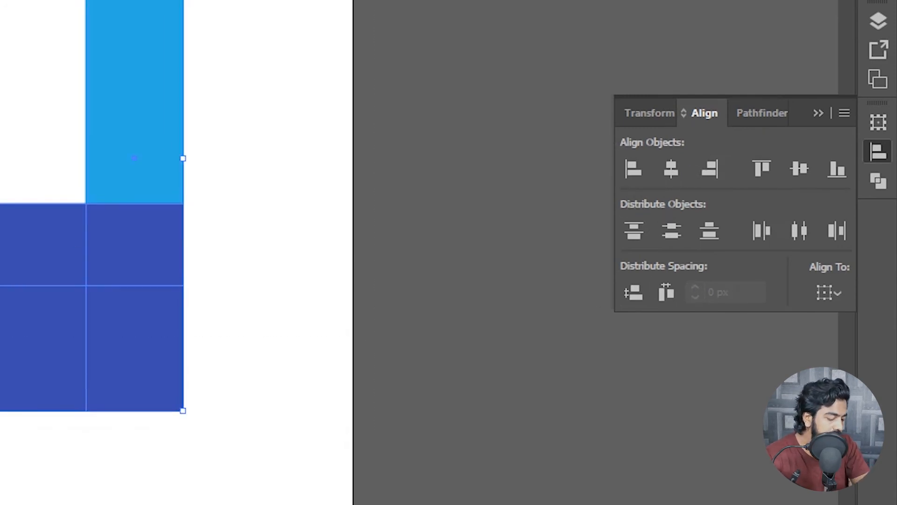
- Delete the aligned rectangles and draw three separate blue squares, the upper one about 168 px and the lower-right one about 196 px wide
{"action": "key", "text": "Delete"}
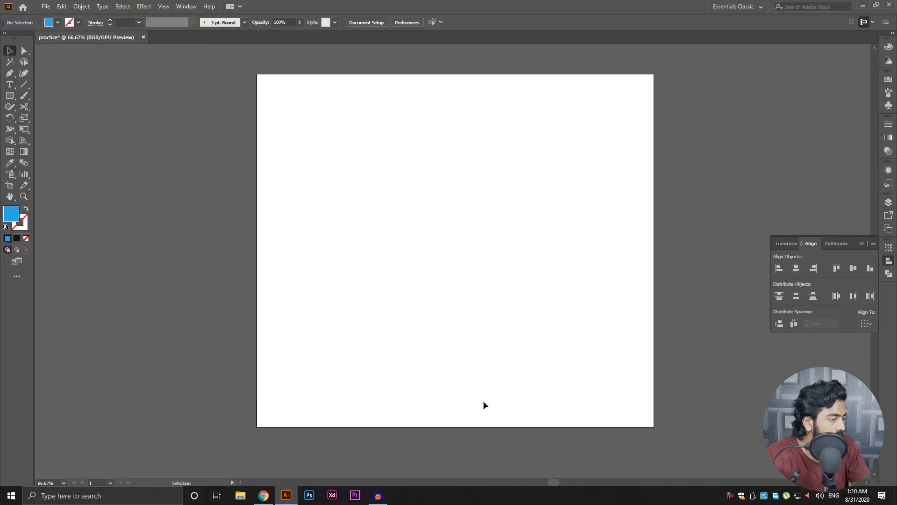
{"action": "scroll", "coordinate": [393, 210], "scroll_direction": "up", "scroll_amount": 1}
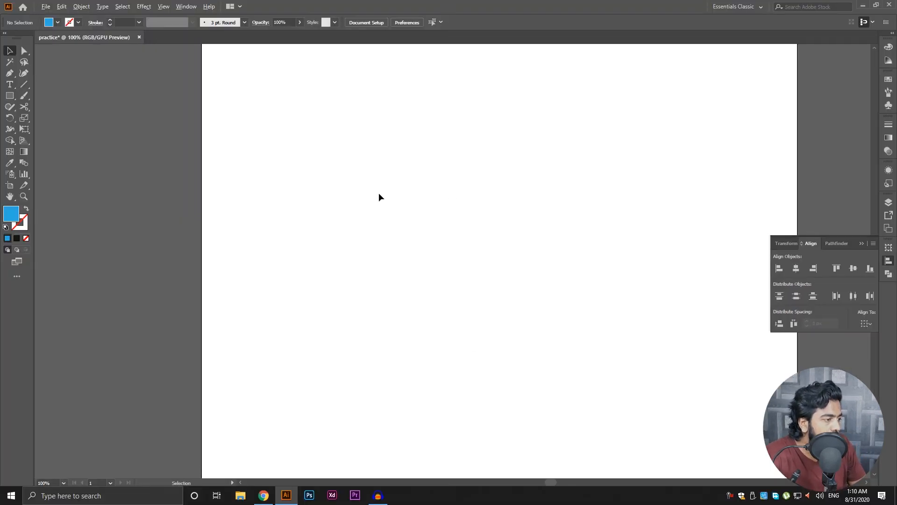
{"action": "scroll", "coordinate": [379, 193], "scroll_direction": "down", "scroll_amount": 1}
{"action": "left_click_drag", "start_coordinate": [457, 192], "coordinate": [347, 195]}
{"action": "key", "text": "m"}
{"action": "left_click_drag", "start_coordinate": [287, 137], "coordinate": [361, 211]}
{"action": "left_click_drag", "start_coordinate": [441, 319], "coordinate": [355, 232]}
{"action": "left_click_drag", "start_coordinate": [211, 220], "coordinate": [302, 311]}
{"action": "scroll", "coordinate": [230, 241], "scroll_direction": "up", "scroll_amount": 1}
{"action": "left_click_drag", "start_coordinate": [226, 246], "coordinate": [263, 256]}
- Fill the lower-right square with a dark teal blue
{"action": "key", "text": "v"}
{"action": "left_click", "coordinate": [567, 173]}
{"action": "left_click", "coordinate": [556, 262]}
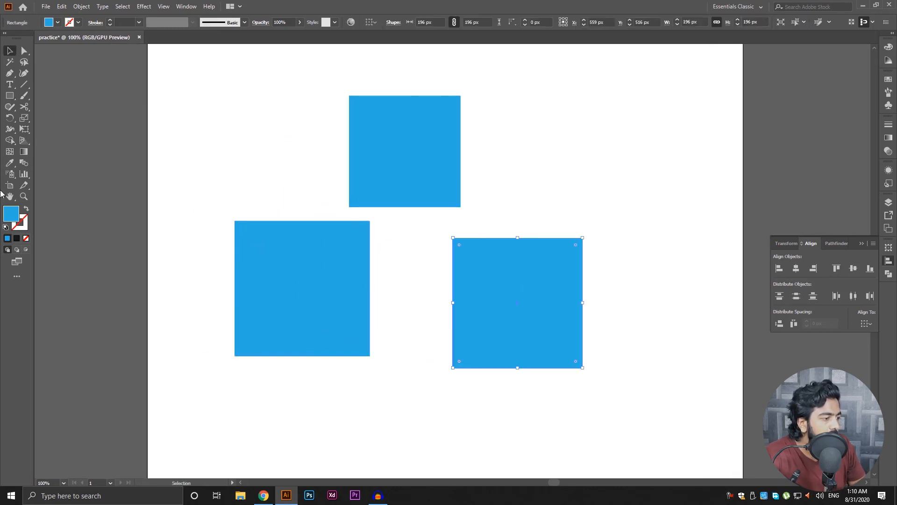
{"action": "double_click", "coordinate": [7, 216]}
{"action": "left_click", "coordinate": [442, 263]}
{"action": "left_click", "coordinate": [545, 193]}
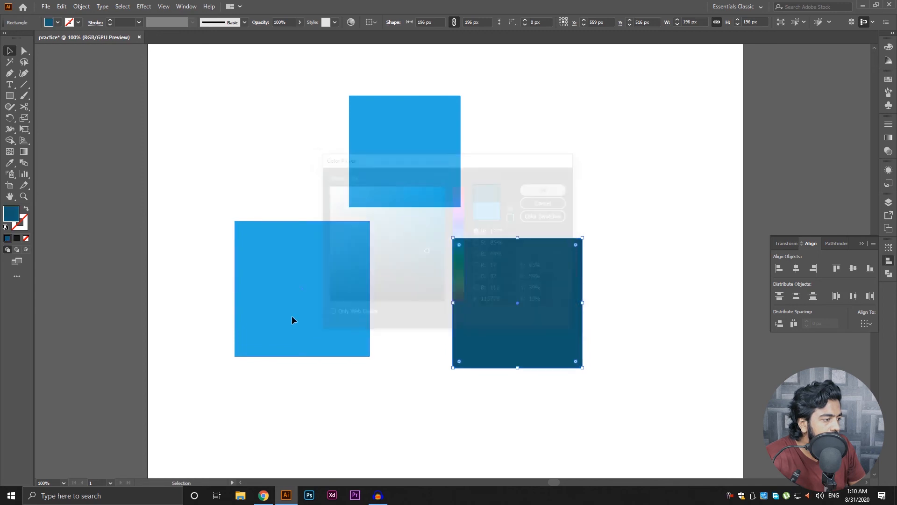
- Fill the lower-left square with purple, and move the purple and dark blue squares so each overlaps the light blue one
{"action": "double_click", "coordinate": [291, 315]}
{"action": "double_click", "coordinate": [10, 214]}
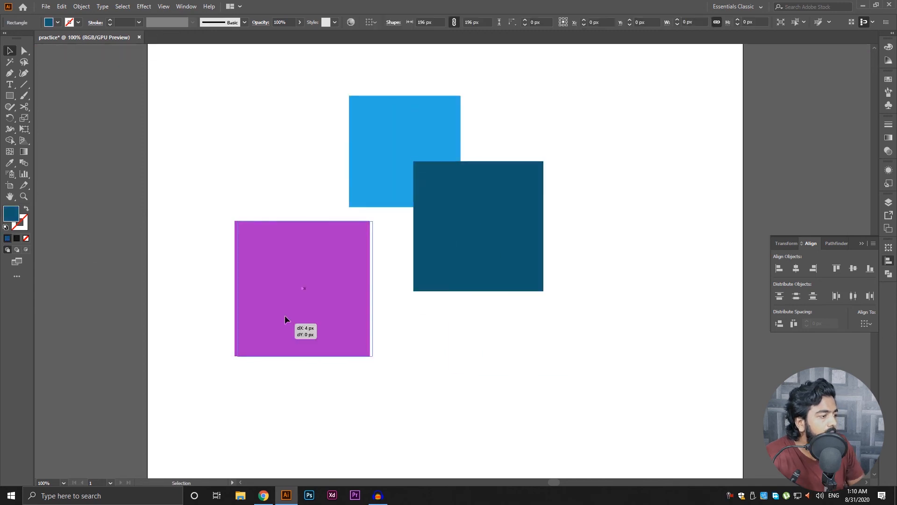
{"action": "left_click_drag", "start_coordinate": [286, 320], "coordinate": [298, 205]}
{"action": "key", "text": "ctrl+="}
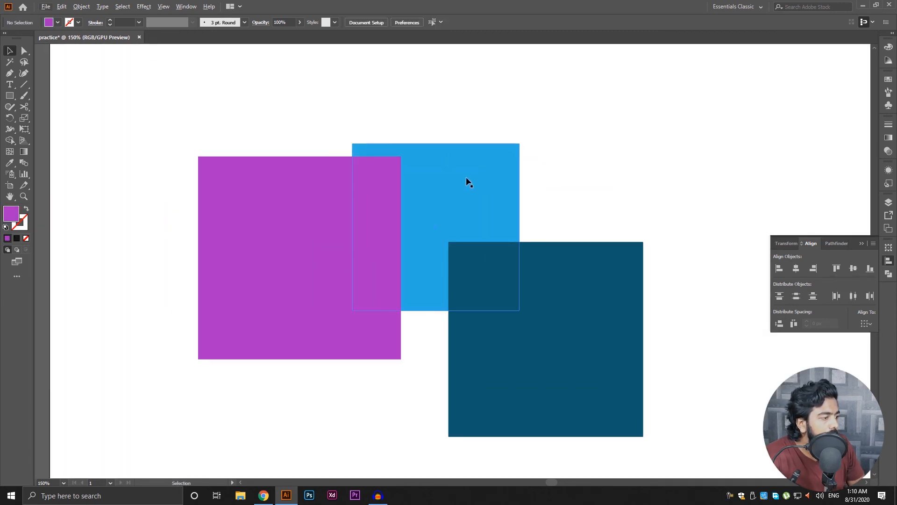
- Merge the purple and light blue squares with the Pathfinder Unite shape mode, and move the merged shape up and to the left
{"action": "left_click", "coordinate": [474, 180]}
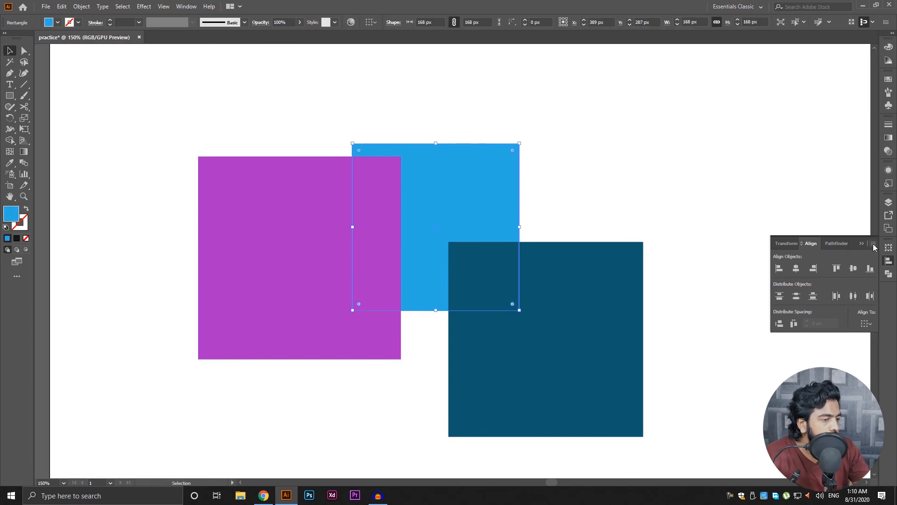
{"action": "left_click", "coordinate": [835, 244]}
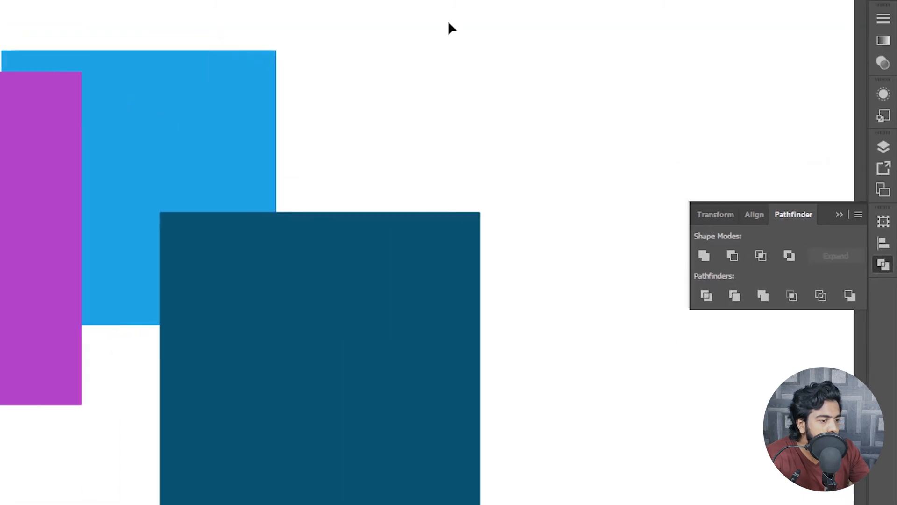
{"action": "left_click_drag", "start_coordinate": [447, 20], "coordinate": [239, 191]}
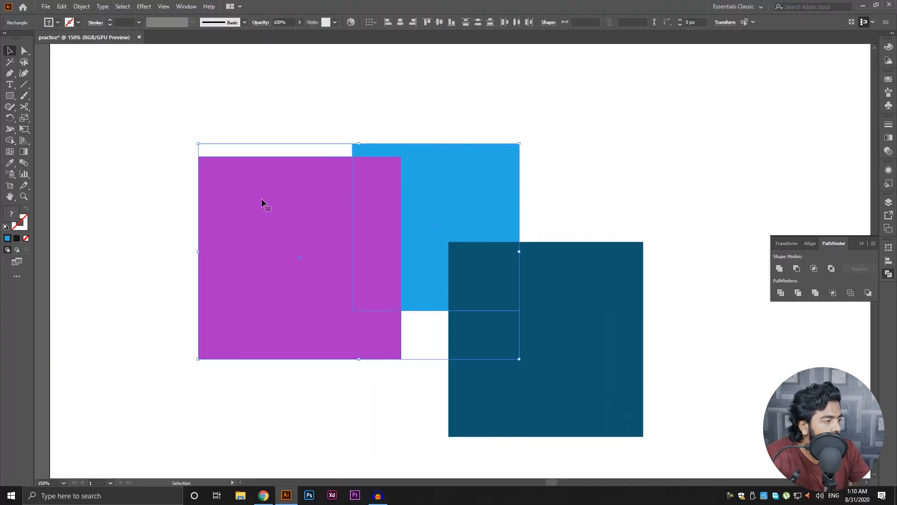
{"action": "left_click", "coordinate": [781, 270]}
{"action": "left_click_drag", "start_coordinate": [316, 282], "coordinate": [278, 246]}
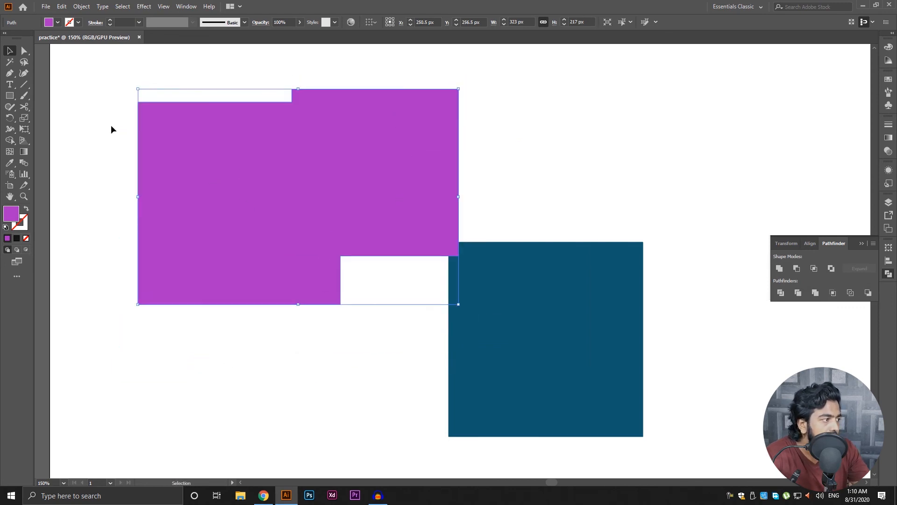
- Undo the moves and the Unite so the purple and light blue squares are separate again
{"action": "key", "text": "a"}
{"action": "key", "text": "ctrl+z"}
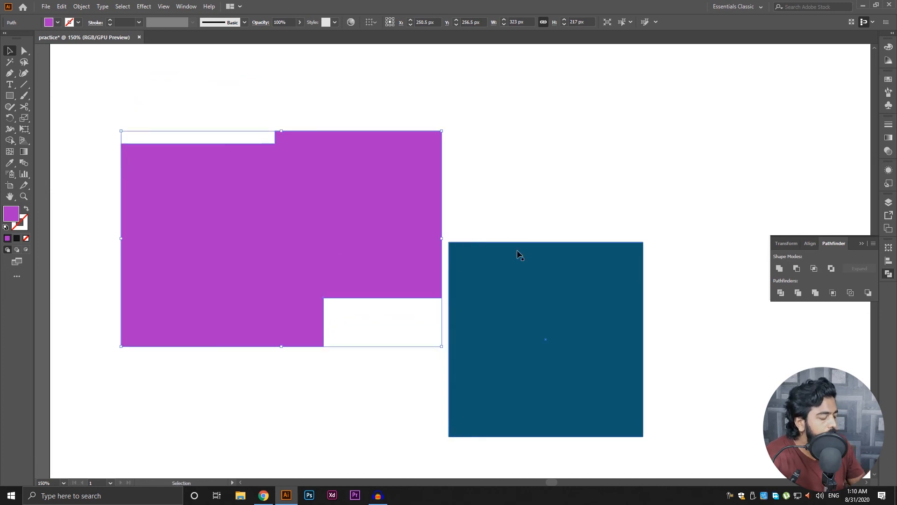
{"action": "key", "text": "ctrl+z"}
{"action": "key", "text": "v"}
{"action": "key", "text": "ctrl+z"}
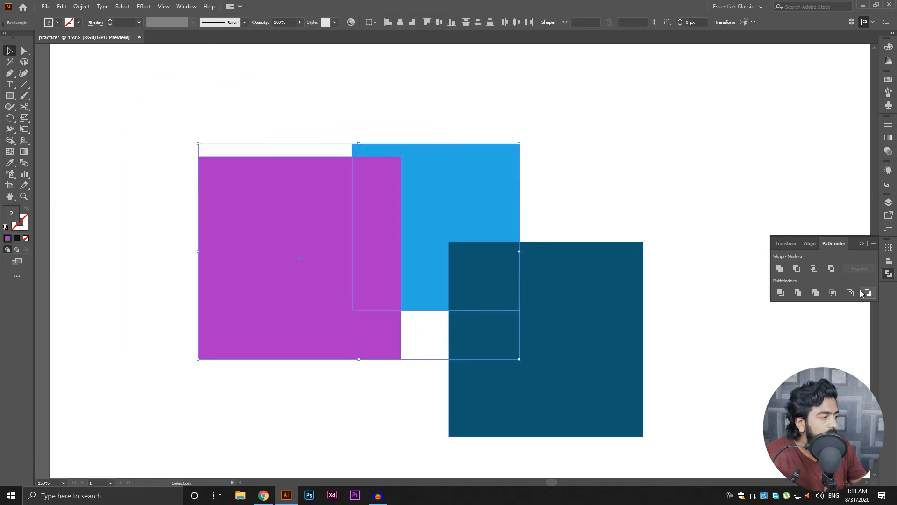
- Cut the purple square out of the light blue one with Minus Front, and move the remaining shape over the dark blue square
{"action": "left_click", "coordinate": [797, 269]}
{"action": "left_click_drag", "start_coordinate": [444, 196], "coordinate": [236, 171]}
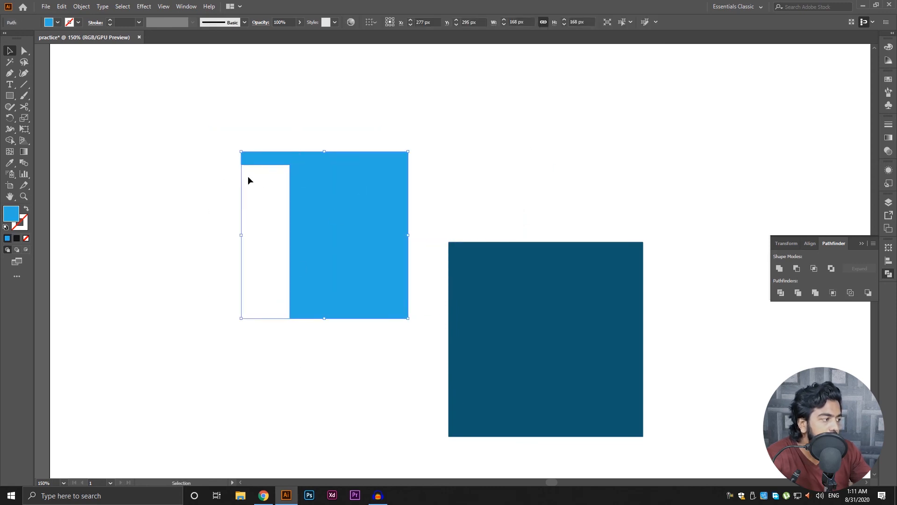
{"action": "left_click", "coordinate": [205, 187]}
{"action": "left_click_drag", "start_coordinate": [332, 198], "coordinate": [511, 262]}
{"action": "left_click", "coordinate": [738, 177]}
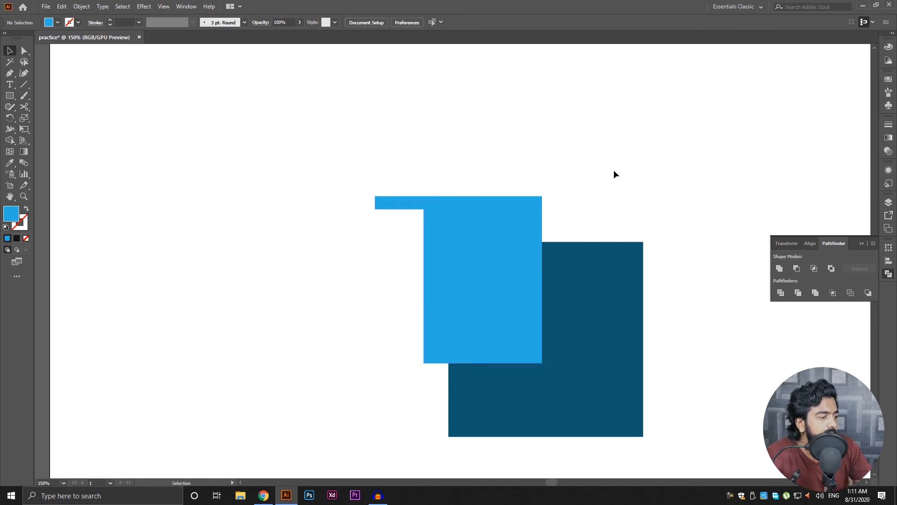
- Intersect the overlapping light blue and dark blue shapes with Pathfinder, and delete the result
{"action": "left_click_drag", "start_coordinate": [644, 153], "coordinate": [432, 319]}
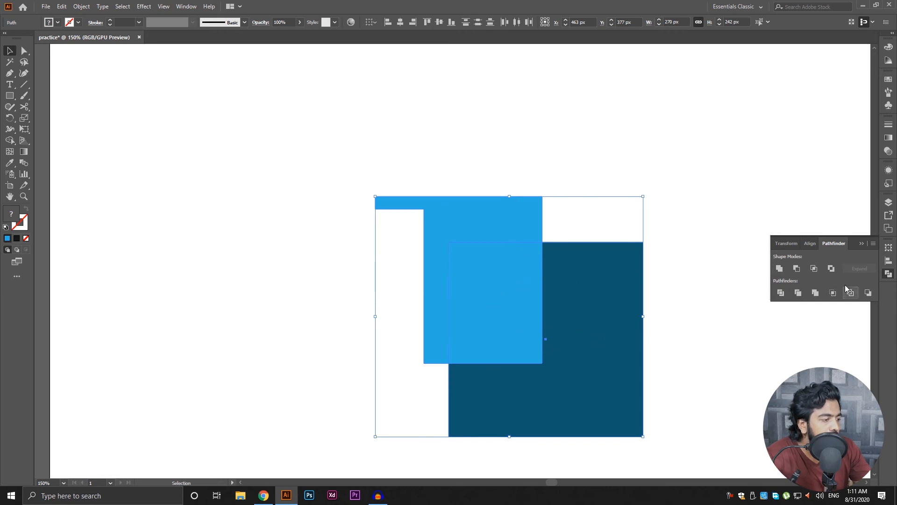
{"action": "left_click", "coordinate": [815, 269]}
{"action": "left_click", "coordinate": [677, 338]}
{"action": "left_click_drag", "start_coordinate": [538, 209], "coordinate": [443, 330]}
{"action": "key", "text": "Delete"}
- Draw a blue square about 310 px wide near the artboard's middle and select it
{"action": "scroll", "coordinate": [422, 296], "scroll_direction": "down", "scroll_amount": 2}
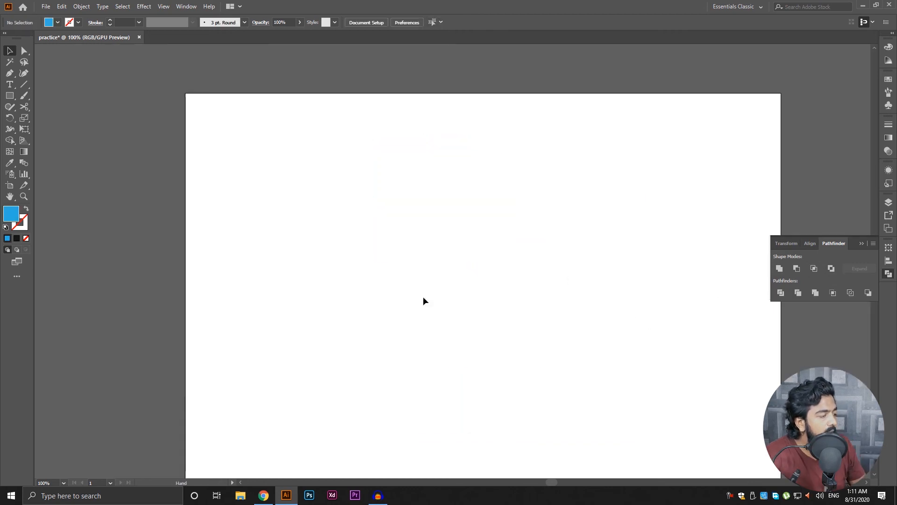
{"action": "key", "text": "z"}
{"action": "left_click_drag", "start_coordinate": [555, 292], "coordinate": [434, 200]}
{"action": "scroll", "coordinate": [386, 238], "scroll_direction": "up", "scroll_amount": 1}
{"action": "scroll", "coordinate": [534, 206], "scroll_direction": "down", "scroll_amount": 2}
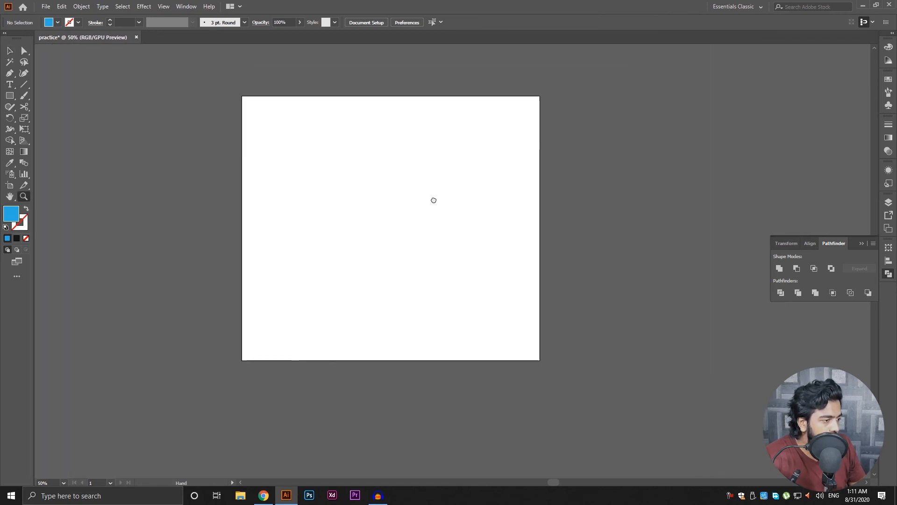
{"action": "key", "text": "m"}
{"action": "left_click_drag", "start_coordinate": [374, 212], "coordinate": [425, 263]}
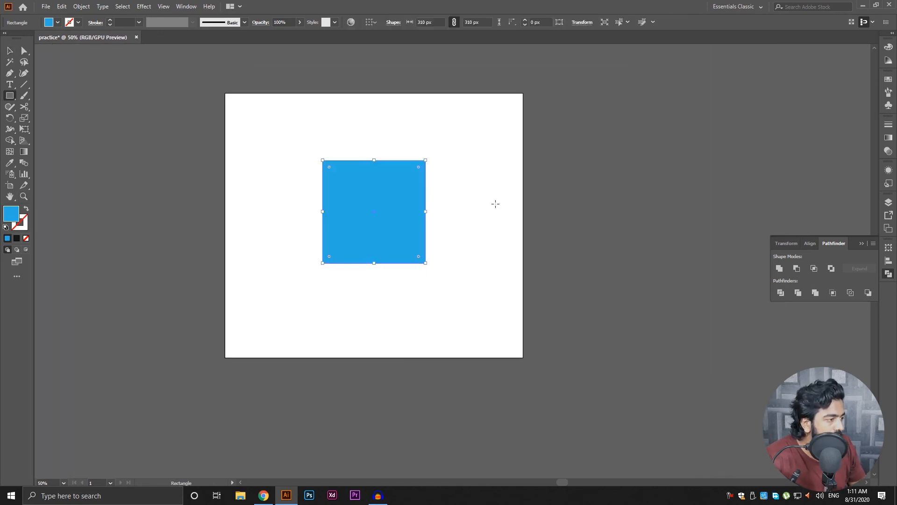
{"action": "key", "text": "v"}
{"action": "left_click", "coordinate": [494, 202]}
{"action": "key", "text": "ctrl+1"}
{"action": "left_click", "coordinate": [457, 229]}
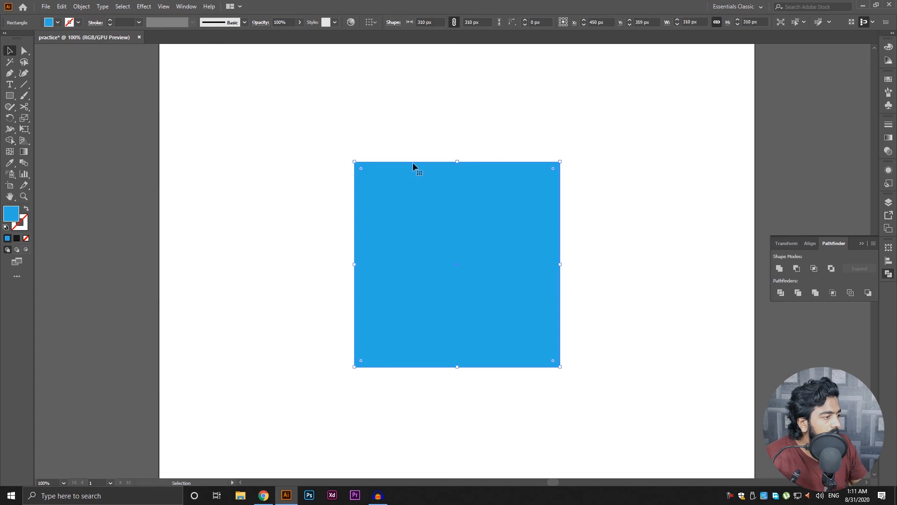
- Start a Zig Zag distort effect on the square, with its dialog moved clear of the shape and the preview turned on
{"action": "left_click", "coordinate": [144, 6]}
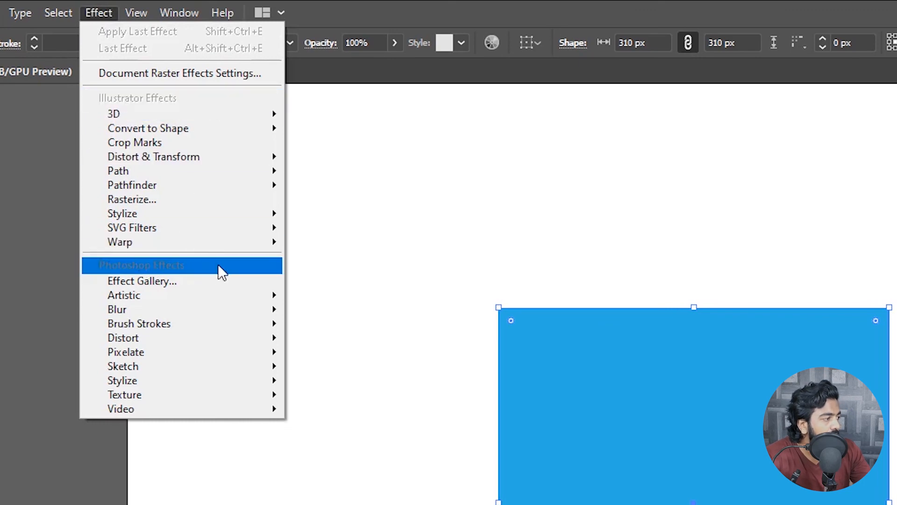
{"action": "mouse_move", "coordinate": [186, 406]}
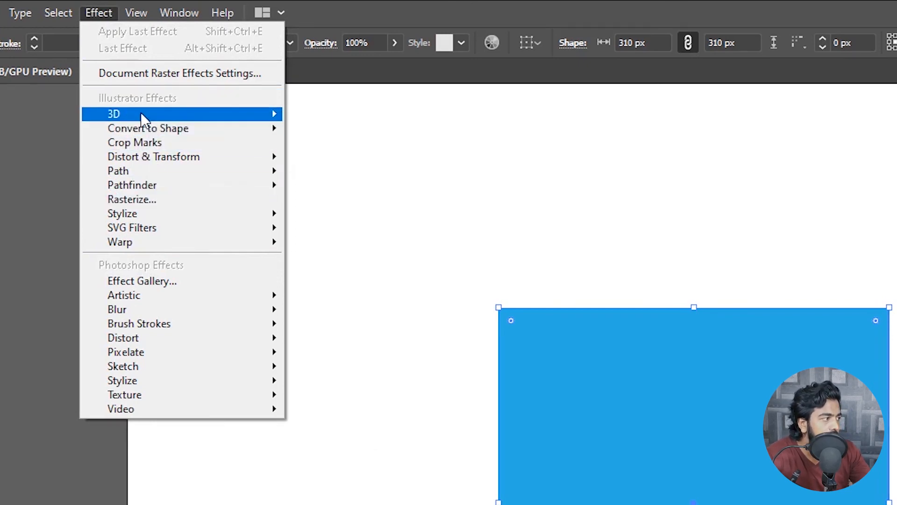
{"action": "mouse_move", "coordinate": [139, 160]}
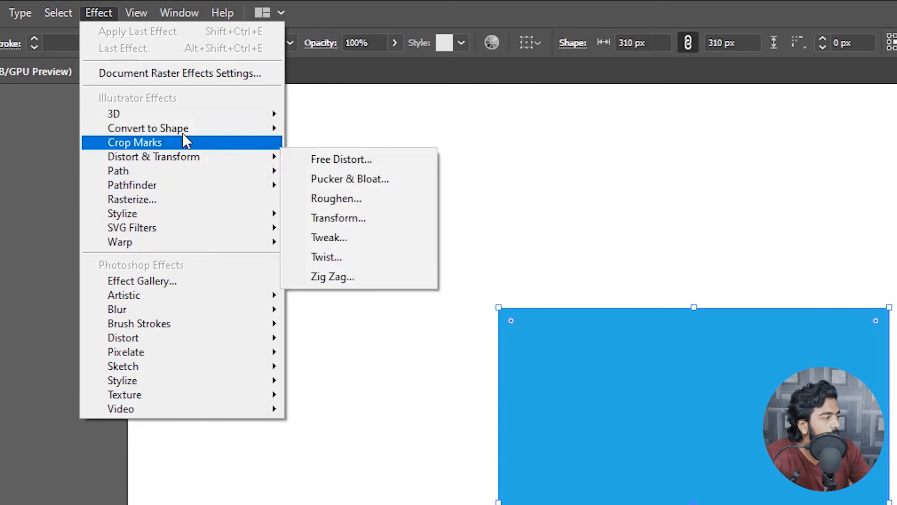
{"action": "mouse_move", "coordinate": [220, 115]}
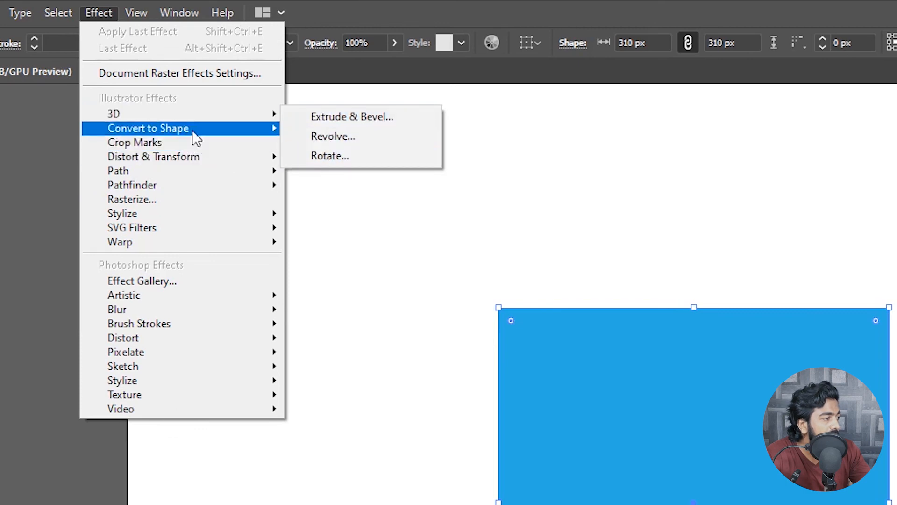
{"action": "mouse_move", "coordinate": [233, 157]}
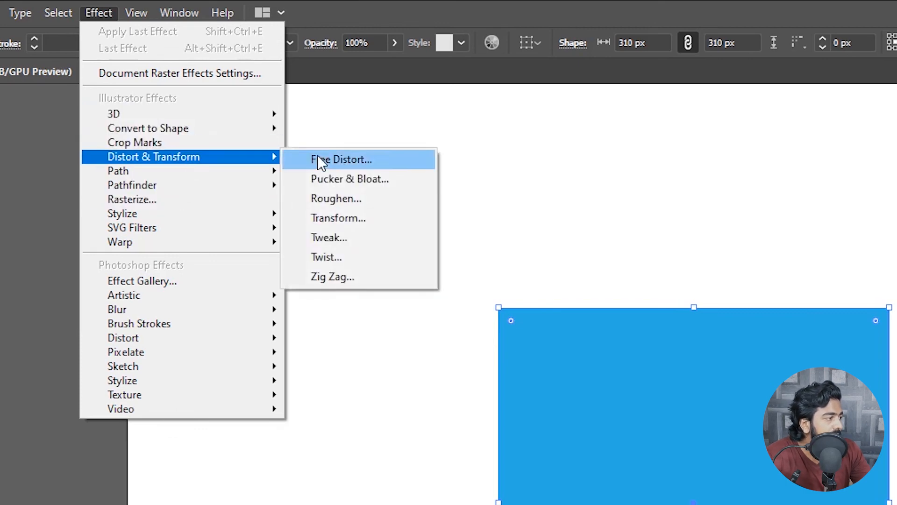
{"action": "left_click", "coordinate": [331, 276]}
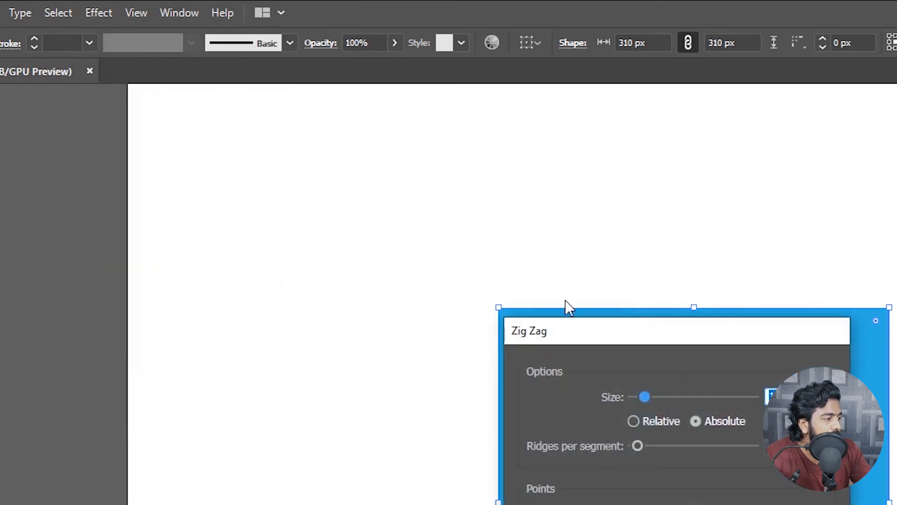
{"action": "left_click_drag", "start_coordinate": [565, 325], "coordinate": [163, 186]}
{"action": "left_click", "coordinate": [302, 350]}
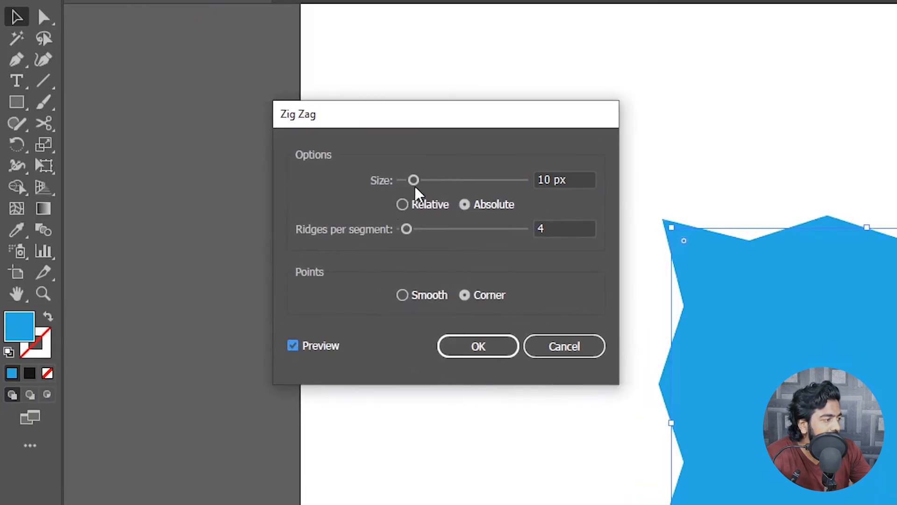
- Try larger Zig Zag settings, and finally apply an absolute size of 10 px with 3 ridges per segment and corner points
{"action": "left_click_drag", "start_coordinate": [414, 180], "coordinate": [437, 192]}
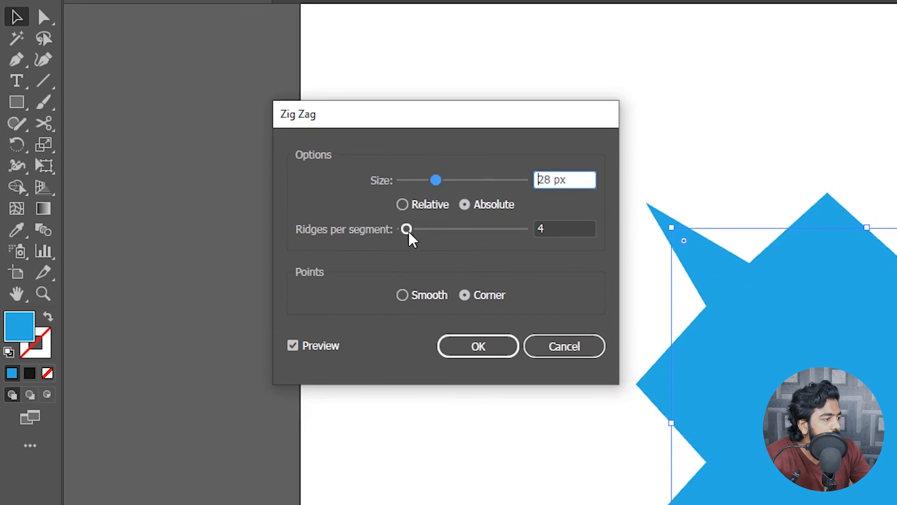
{"action": "left_click_drag", "start_coordinate": [407, 229], "coordinate": [436, 237]}
{"action": "left_click_drag", "start_coordinate": [230, 166], "coordinate": [220, 140]}
{"action": "left_click", "coordinate": [221, 151]}
{"action": "left_click", "coordinate": [246, 149]}
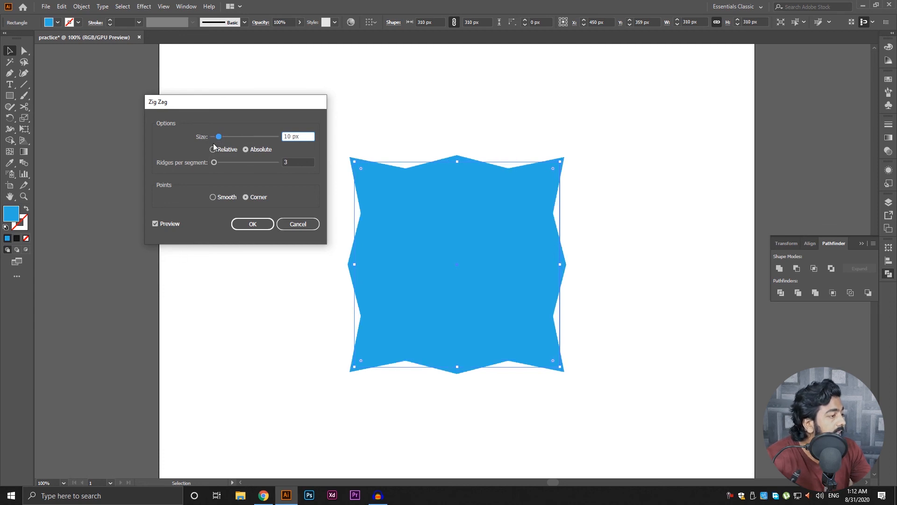
{"action": "left_click", "coordinate": [251, 224]}
- Move the zigzag shape to about X 307 px, Y 348 px, and compare its visible outline with its underlying square path
{"action": "left_click", "coordinate": [256, 272]}
{"action": "left_click_drag", "start_coordinate": [534, 241], "coordinate": [542, 203]}
{"action": "left_click", "coordinate": [470, 215]}
{"action": "scroll", "coordinate": [470, 214], "scroll_direction": "up", "scroll_amount": 1}
{"action": "left_click", "coordinate": [283, 141]}
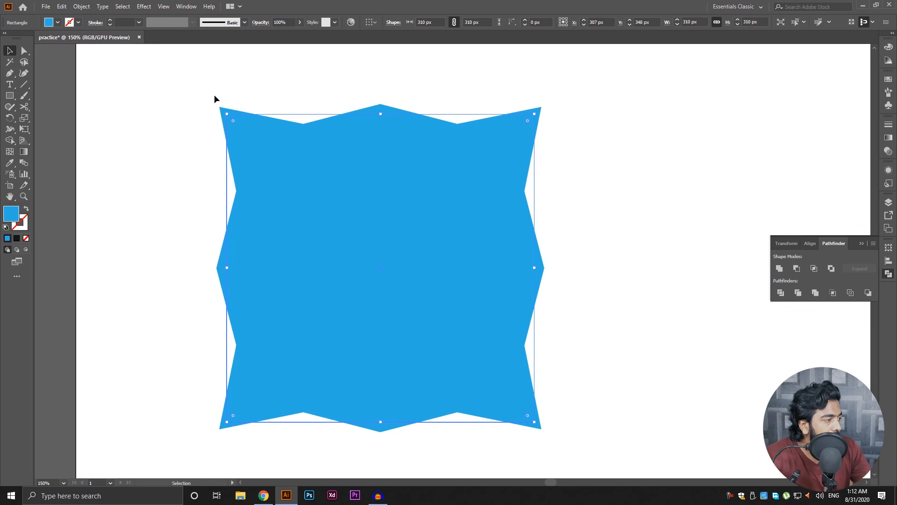
{"action": "left_click", "coordinate": [176, 200]}
{"action": "left_click", "coordinate": [240, 148]}
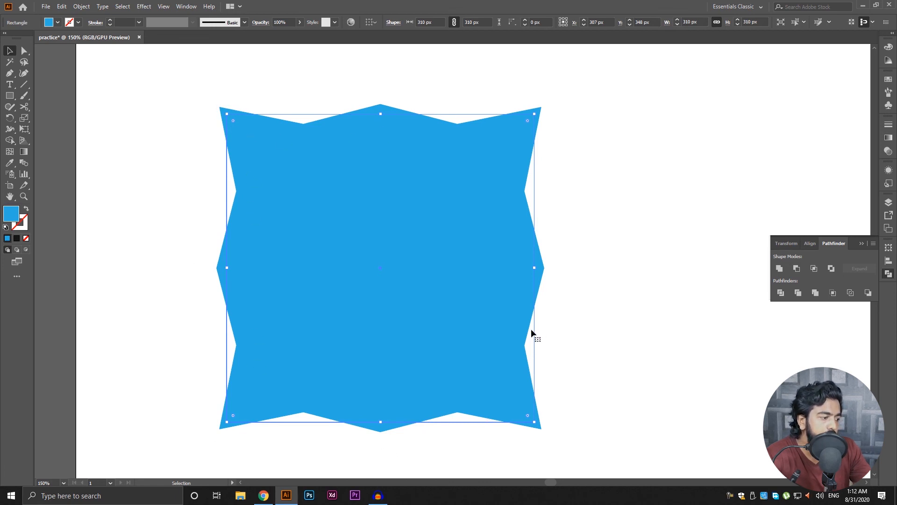
{"action": "left_click", "coordinate": [593, 174]}
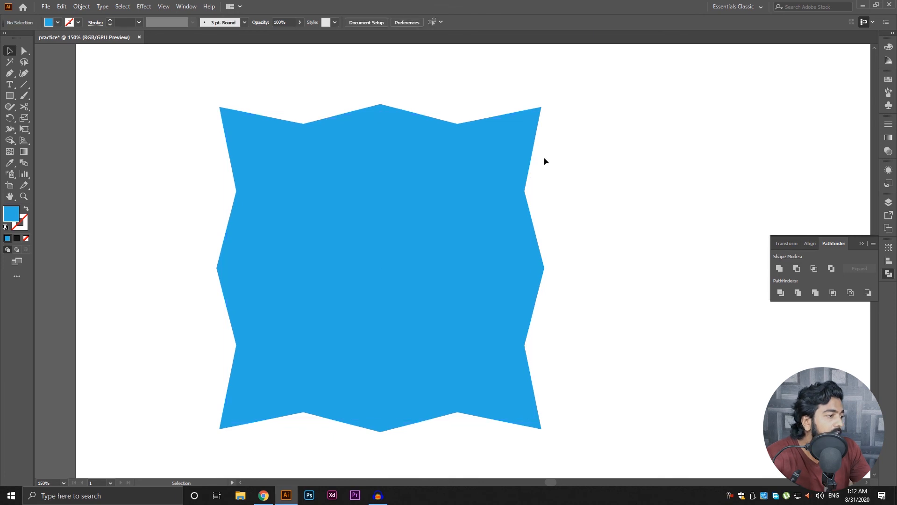
{"action": "left_click", "coordinate": [505, 147]}
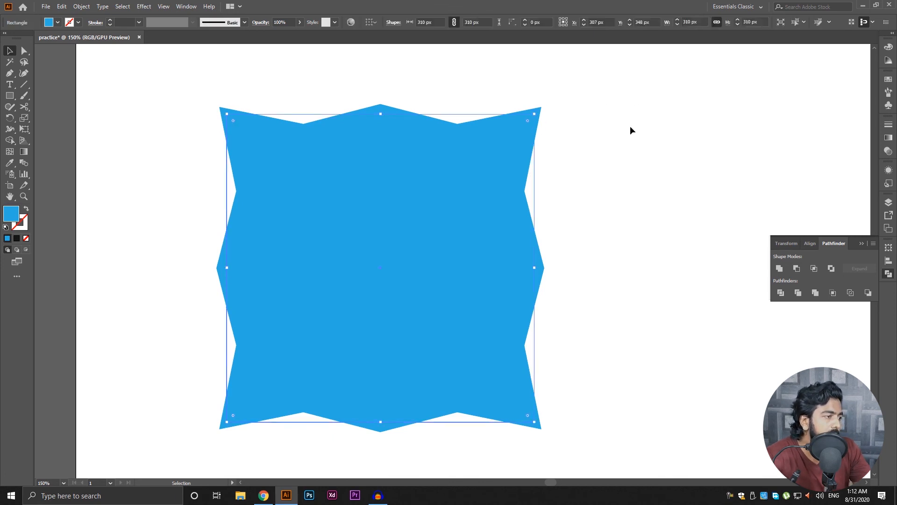
- Expand the appearance of the zigzag shape into editable paths, and check which expand commands are available for it
{"action": "left_click", "coordinate": [81, 6]}
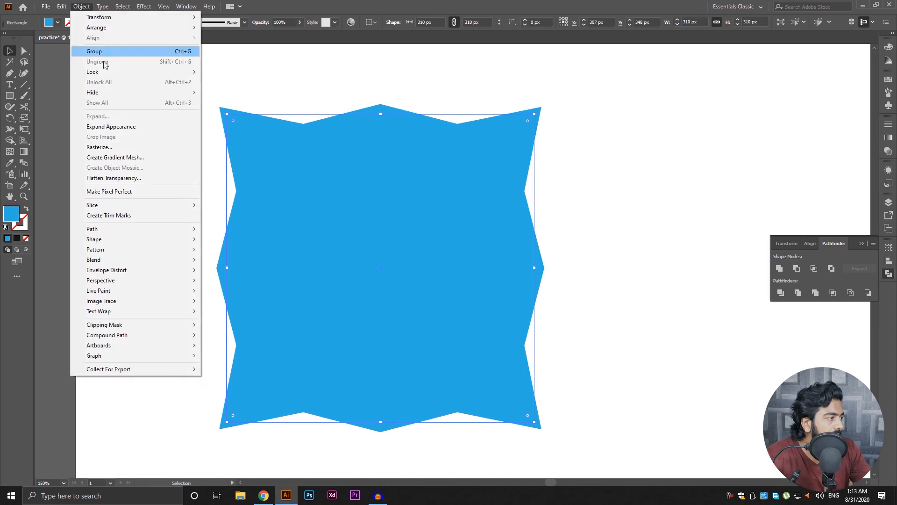
{"action": "left_click", "coordinate": [106, 129]}
{"action": "left_click", "coordinate": [150, 140]}
{"action": "left_click_drag", "start_coordinate": [148, 104], "coordinate": [548, 372]}
{"action": "left_click", "coordinate": [83, 5]}
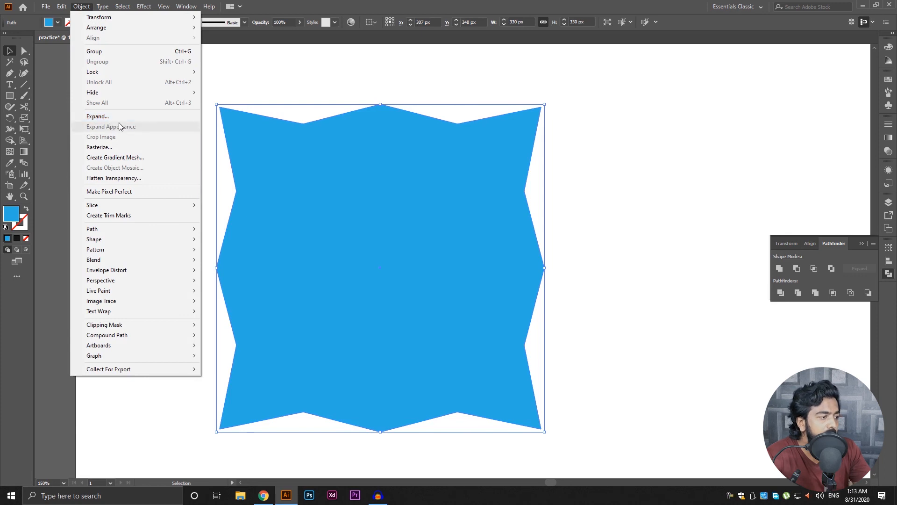
{"action": "left_click", "coordinate": [530, 203]}
- Move the expanded zigzag shape to about X 276 px, Y 367 px
{"action": "left_click_drag", "start_coordinate": [364, 199], "coordinate": [466, 185]}
{"action": "left_click", "coordinate": [660, 157]}
{"action": "left_click", "coordinate": [580, 178]}
{"action": "scroll", "coordinate": [455, 183], "scroll_direction": "up", "scroll_amount": 4}
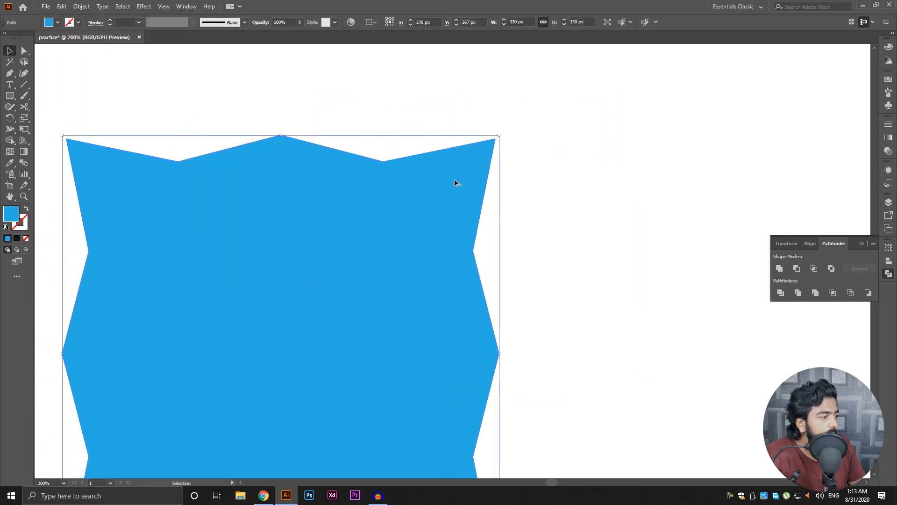
- Add a 5 pt stroke around the expanded zigzag shape
{"action": "left_click", "coordinate": [517, 150]}
{"action": "scroll", "coordinate": [516, 150], "scroll_direction": "down", "scroll_amount": 2}
{"action": "left_click", "coordinate": [523, 181]}
{"action": "scroll", "coordinate": [526, 182], "scroll_direction": "up", "scroll_amount": 7}
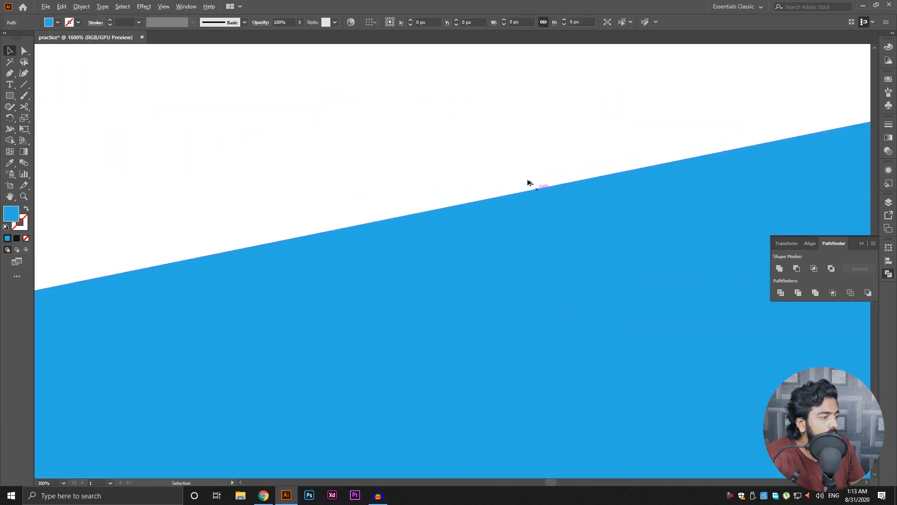
{"action": "scroll", "coordinate": [554, 184], "scroll_direction": "down", "scroll_amount": 6}
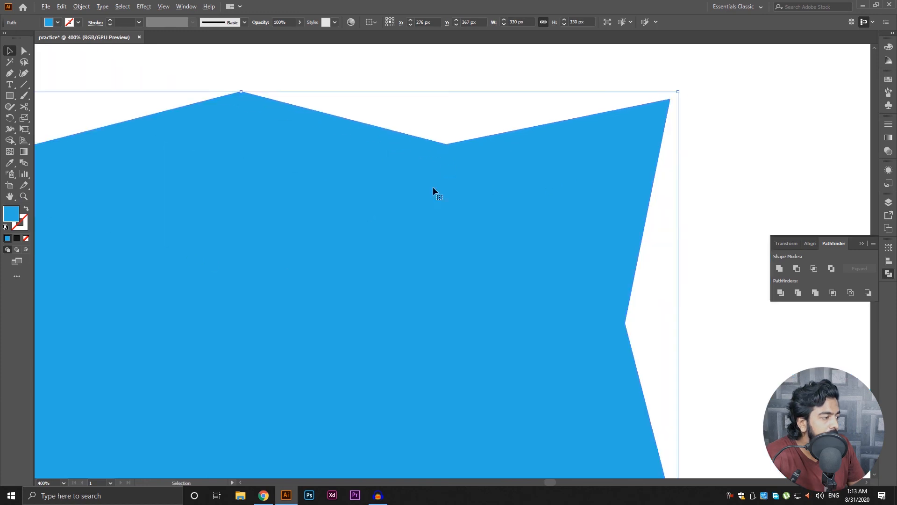
{"action": "left_click", "coordinate": [110, 21]}
{"action": "left_click", "coordinate": [110, 21]}
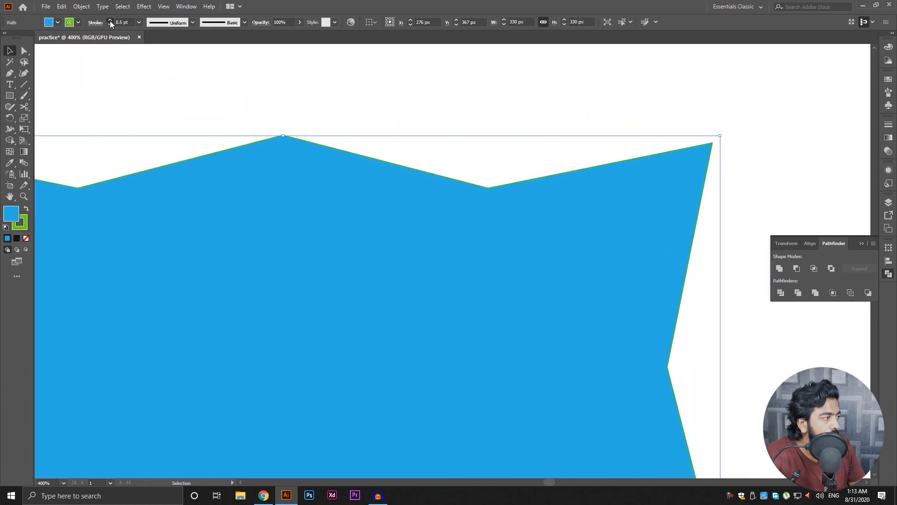
{"action": "left_click", "coordinate": [110, 21]}
{"action": "left_click", "coordinate": [110, 20]}
{"action": "left_click", "coordinate": [110, 21]}
{"action": "left_click", "coordinate": [360, 109]}
{"action": "scroll", "coordinate": [374, 114], "scroll_direction": "down", "scroll_amount": 4}
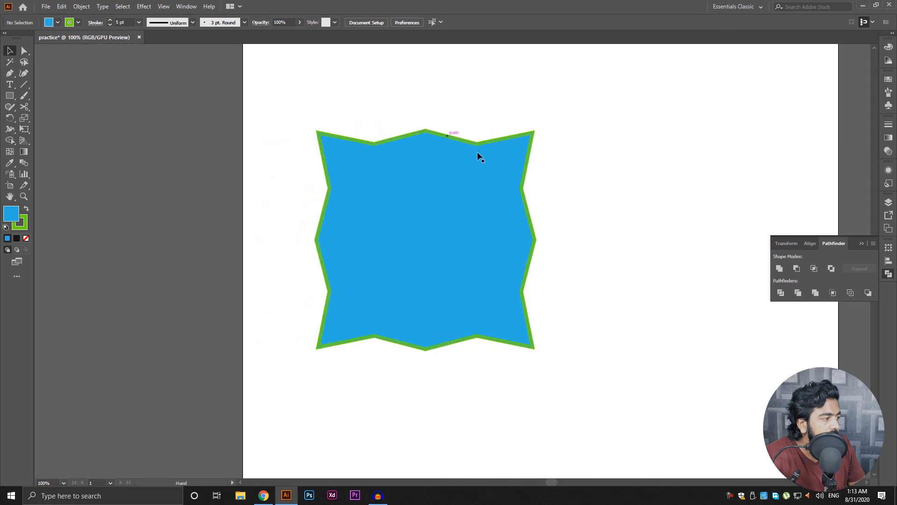
- Expand the stroked zigzag shape with both Fill and Stroke included
{"action": "scroll", "coordinate": [526, 141], "scroll_direction": "up", "scroll_amount": 1}
{"action": "left_click_drag", "start_coordinate": [556, 154], "coordinate": [461, 140]}
{"action": "left_click", "coordinate": [380, 186]}
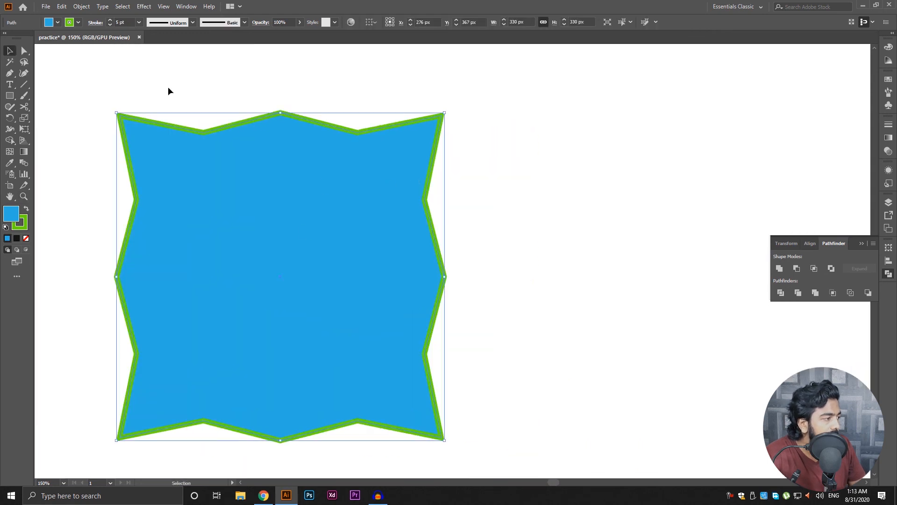
{"action": "left_click", "coordinate": [81, 7]}
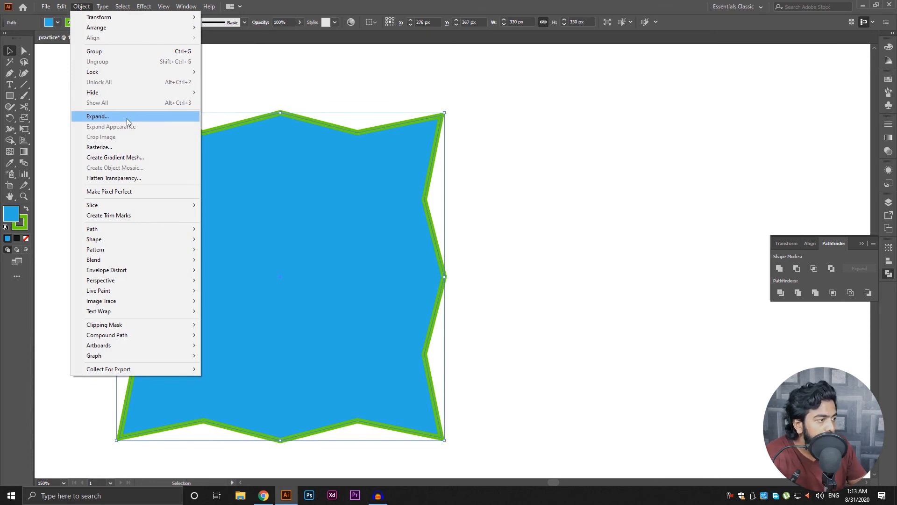
{"action": "left_click", "coordinate": [127, 119]}
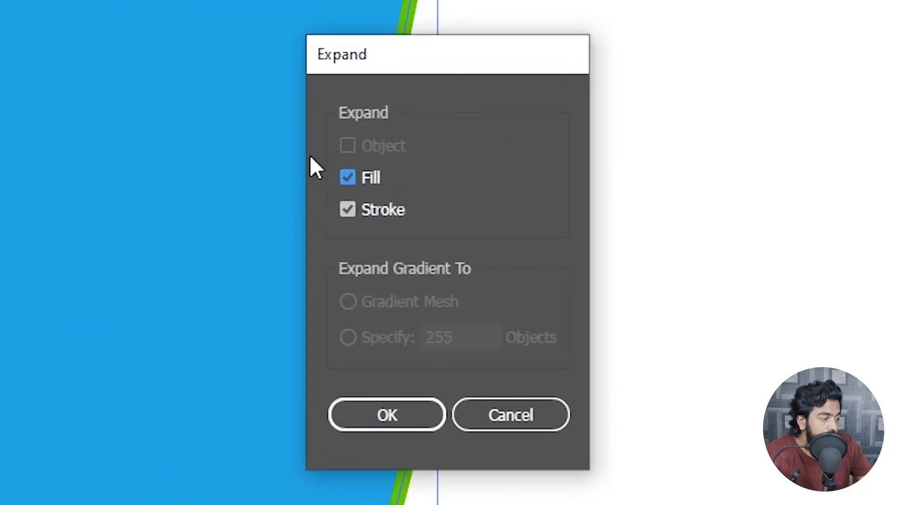
{"action": "left_click", "coordinate": [345, 424]}
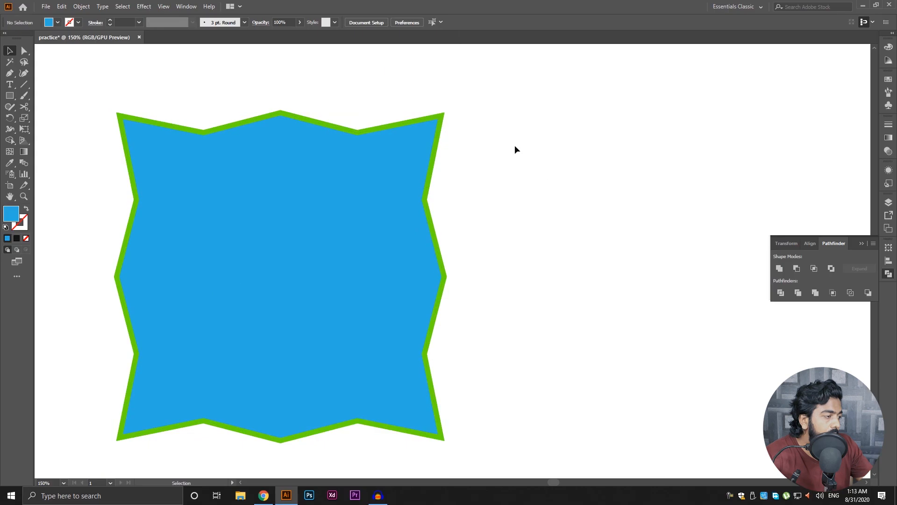
- Recolor the whole expanded group, outline and interior, with one blue fill
{"action": "left_click_drag", "start_coordinate": [200, 317], "coordinate": [103, 470]}
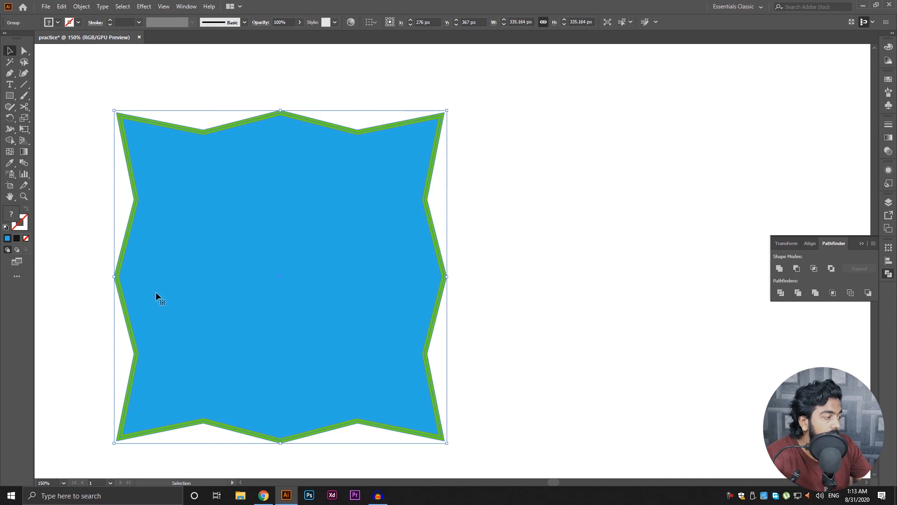
{"action": "double_click", "coordinate": [15, 217]}
{"action": "left_click", "coordinate": [421, 202]}
{"action": "left_click", "coordinate": [555, 192]}
{"action": "left_click", "coordinate": [578, 135]}
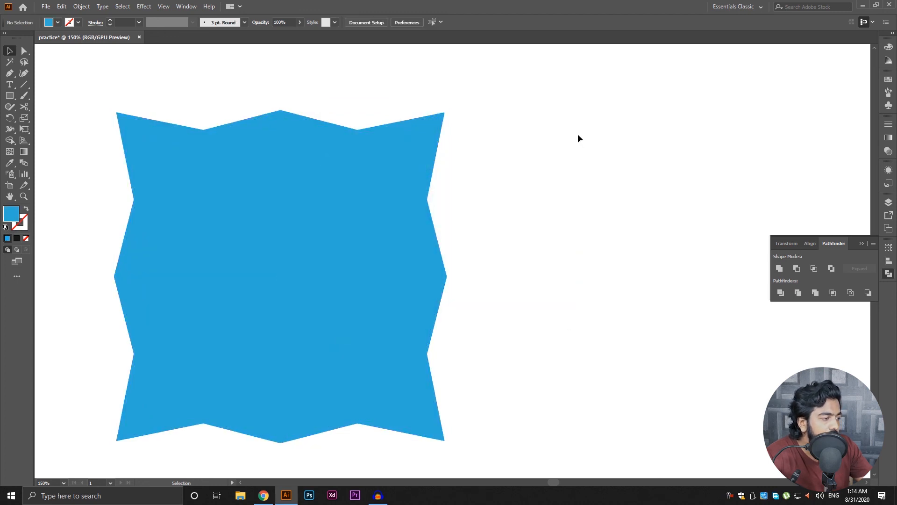
- Move the blue zigzag group a little to the right and ungroup it into separate paths
{"action": "left_click", "coordinate": [196, 332]}
{"action": "left_click_drag", "start_coordinate": [394, 241], "coordinate": [484, 239]}
{"action": "left_click", "coordinate": [713, 239]}
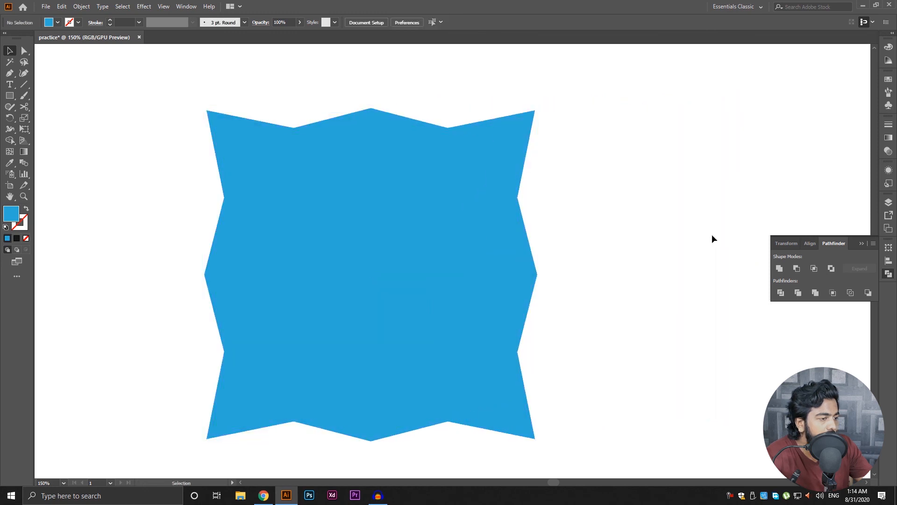
{"action": "right_click", "coordinate": [400, 174]}
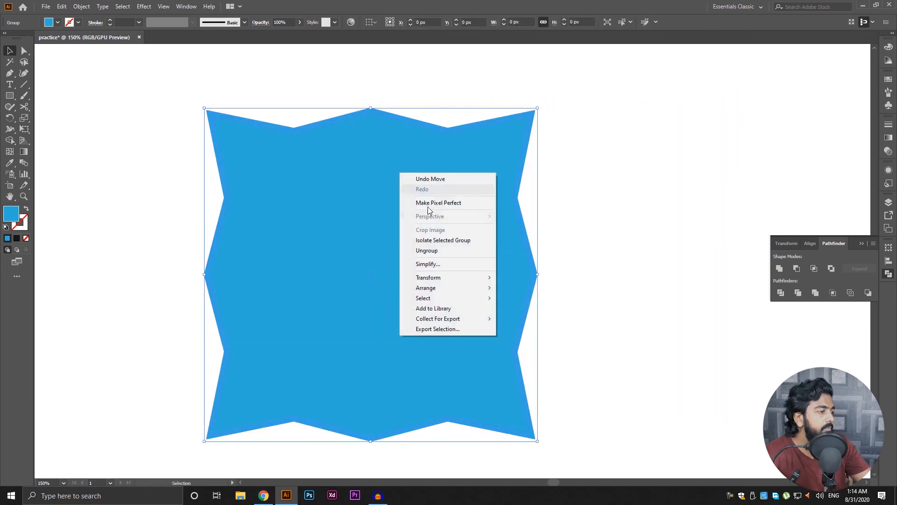
{"action": "left_click", "coordinate": [440, 252]}
{"action": "left_click", "coordinate": [673, 217]}
- Pull the filled zigzag shape out of its outline and place it level with it on the outline's right side
{"action": "mouse_move", "coordinate": [403, 198]}
{"action": "left_mouse_down"}
{"action": "mouse_move", "coordinate": [263, 277]}
{"action": "mouse_move", "coordinate": [215, 281]}
{"action": "mouse_move", "coordinate": [671, 190]}
{"action": "mouse_move", "coordinate": [687, 205]}
{"action": "left_mouse_up"}
{"action": "mouse_move", "coordinate": [517, 194]}
{"action": "left_mouse_down"}
{"action": "mouse_move", "coordinate": [400, 174]}
{"action": "mouse_move", "coordinate": [459, 183]}
{"action": "left_mouse_up"}
{"action": "left_click", "coordinate": [520, 173]}
{"action": "left_click_drag", "start_coordinate": [515, 131], "coordinate": [351, 239]}
{"action": "left_click", "coordinate": [518, 210]}
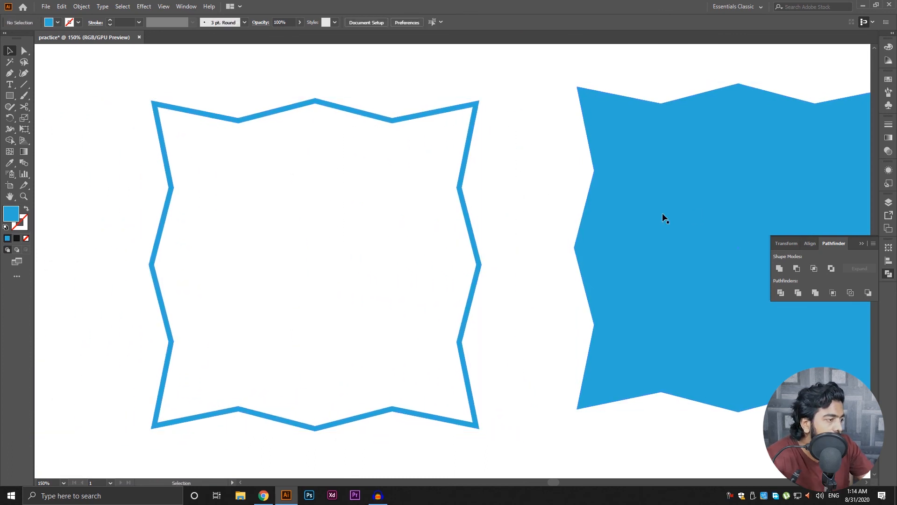
{"action": "left_click_drag", "start_coordinate": [741, 195], "coordinate": [554, 197]}
{"action": "scroll", "coordinate": [543, 197], "scroll_direction": "down", "scroll_amount": 1}
{"action": "left_click_drag", "start_coordinate": [598, 205], "coordinate": [562, 215]}
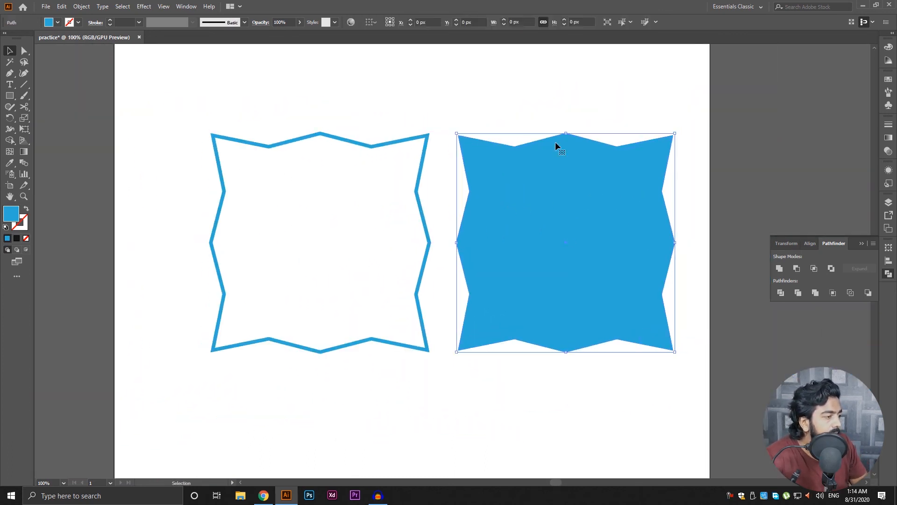
{"action": "left_click", "coordinate": [545, 114]}
{"action": "scroll", "coordinate": [515, 158], "scroll_direction": "down", "scroll_amount": 1}
{"action": "scroll", "coordinate": [520, 146], "scroll_direction": "up", "scroll_amount": 1}
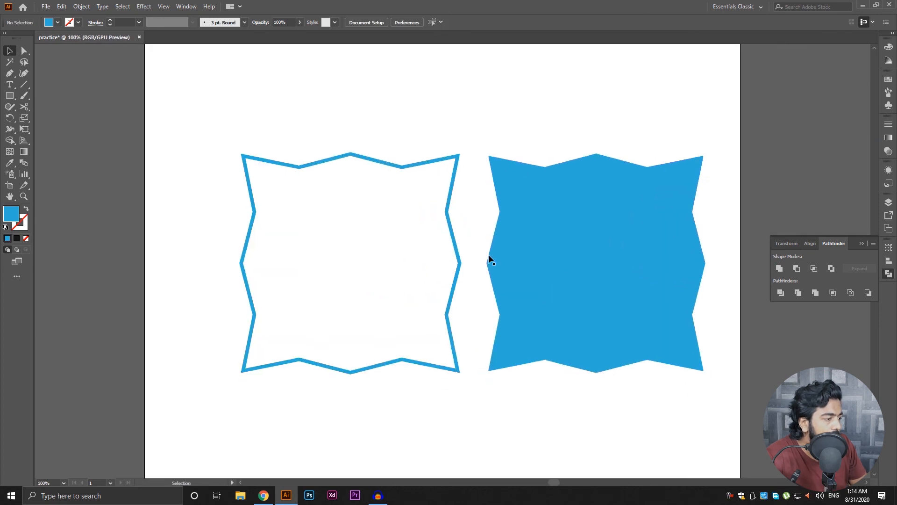
{"action": "left_click_drag", "start_coordinate": [280, 150], "coordinate": [701, 334]}
{"action": "left_click", "coordinate": [635, 119]}
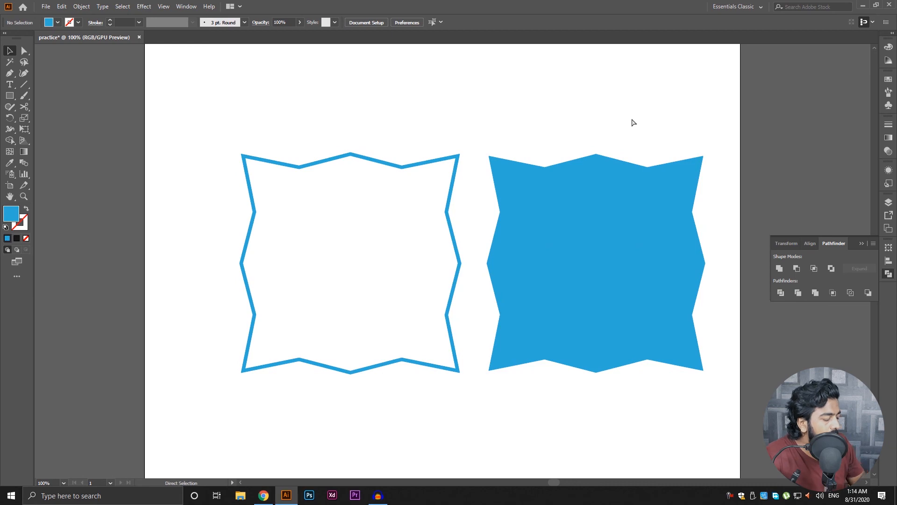
- Save the document as practice.ai in Adobe Illustrator format with the Illustrator 2020 version options, and close it
{"action": "key", "text": "ctrl+shift+s"}
{"action": "key", "text": "Escape"}
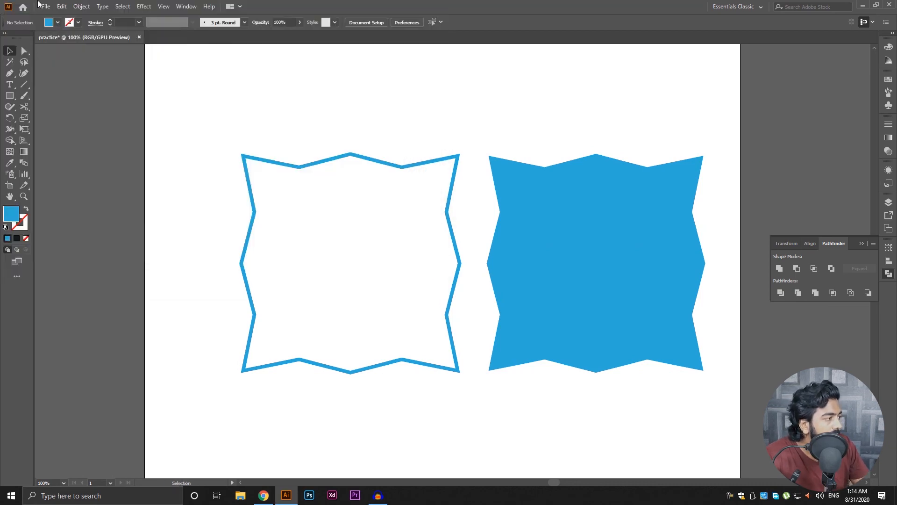
{"action": "left_click", "coordinate": [41, 6]}
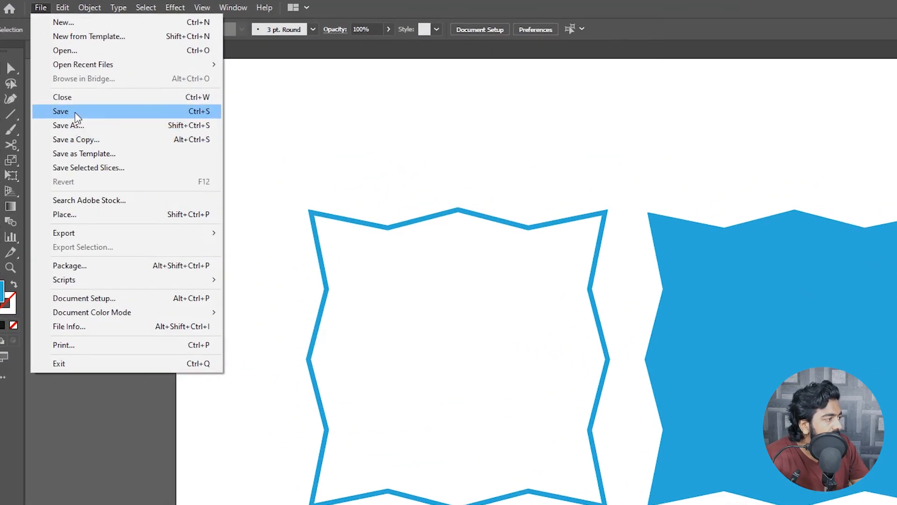
{"action": "left_click", "coordinate": [74, 114]}
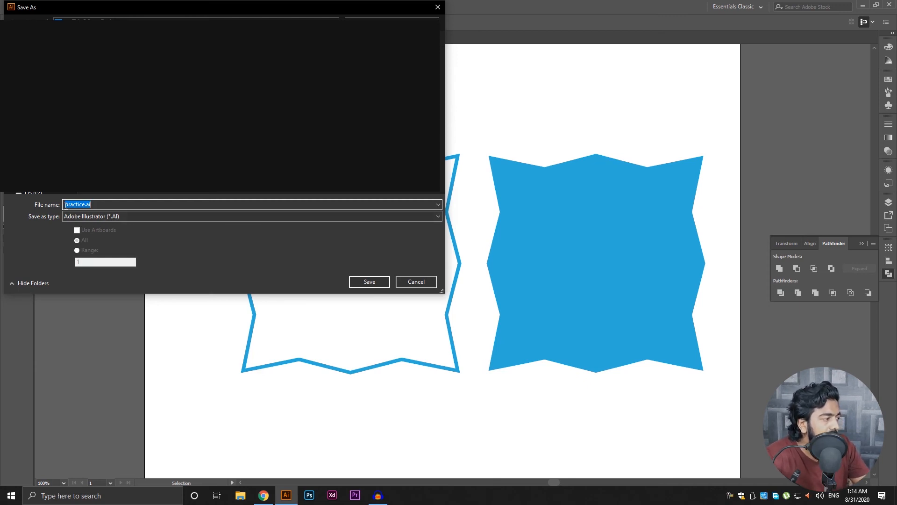
{"action": "left_click", "coordinate": [97, 204]}
{"action": "left_click_drag", "start_coordinate": [100, 204], "coordinate": [62, 204]}
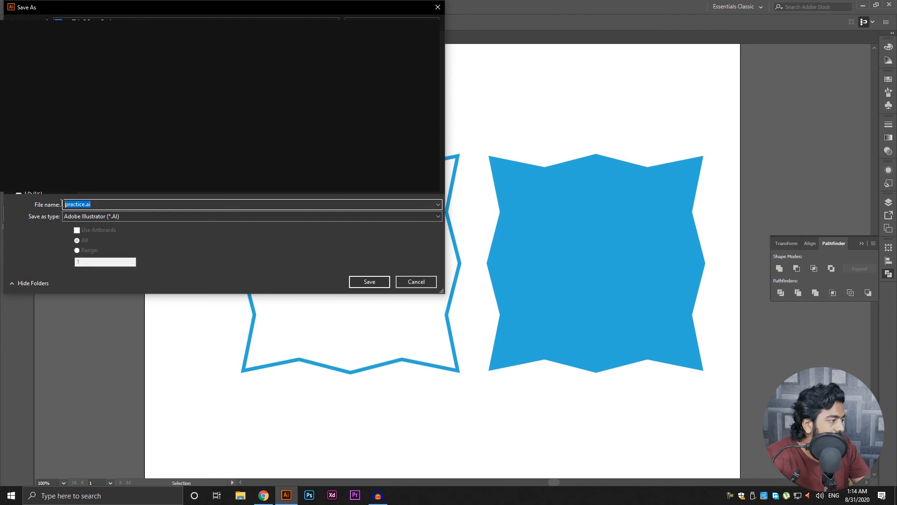
{"action": "left_click", "coordinate": [151, 204]}
{"action": "left_click", "coordinate": [369, 282]}
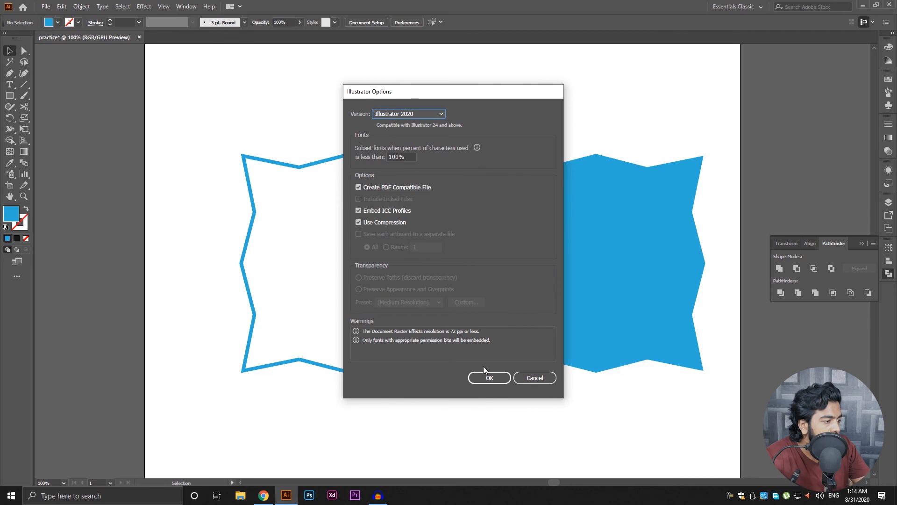
{"action": "left_click", "coordinate": [489, 378]}
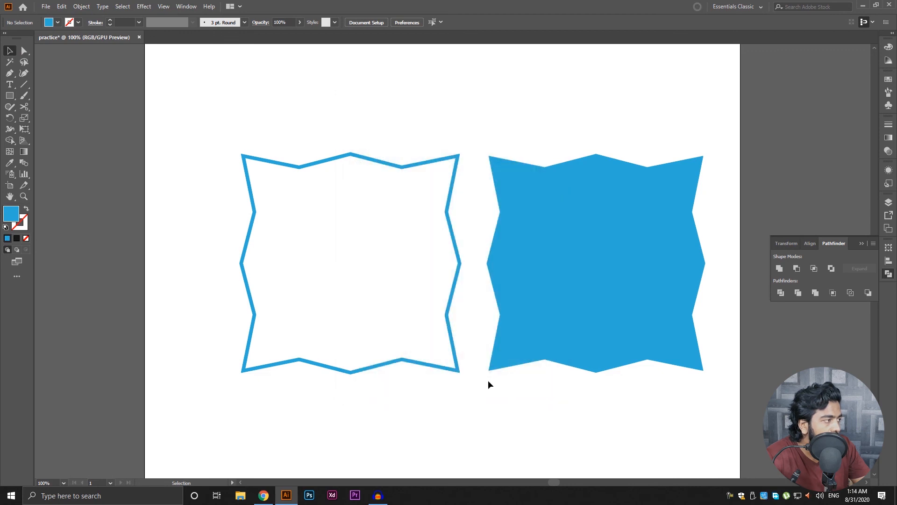
{"action": "left_click", "coordinate": [142, 37]}
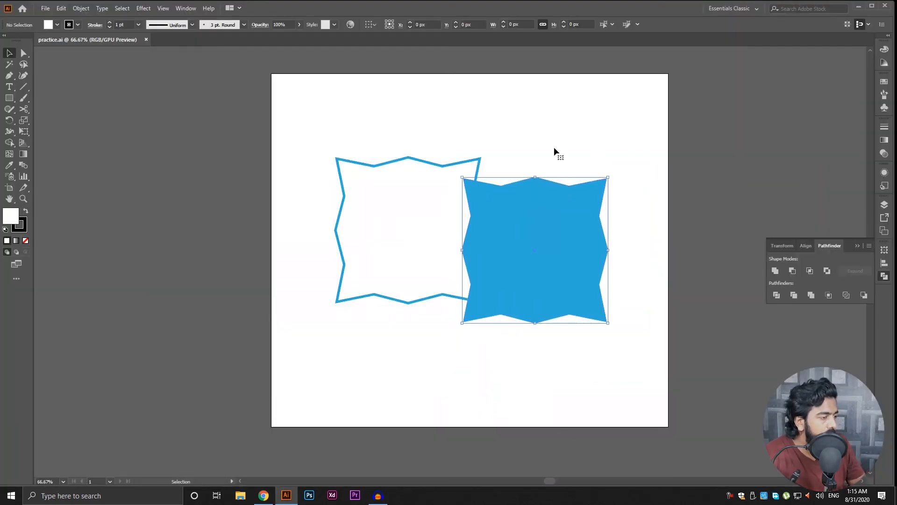
- Move the filled zigzag shape up and to the right so that it clears the outlined shape
{"action": "left_click", "coordinate": [535, 204]}
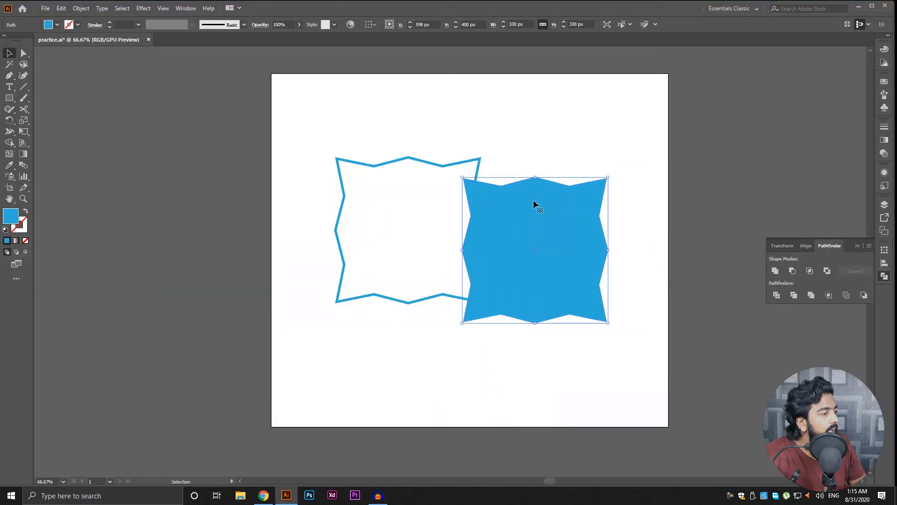
{"action": "left_click_drag", "start_coordinate": [535, 204], "coordinate": [565, 177]}
{"action": "left_click", "coordinate": [561, 136]}
{"action": "key", "text": "ctrl+minus"}
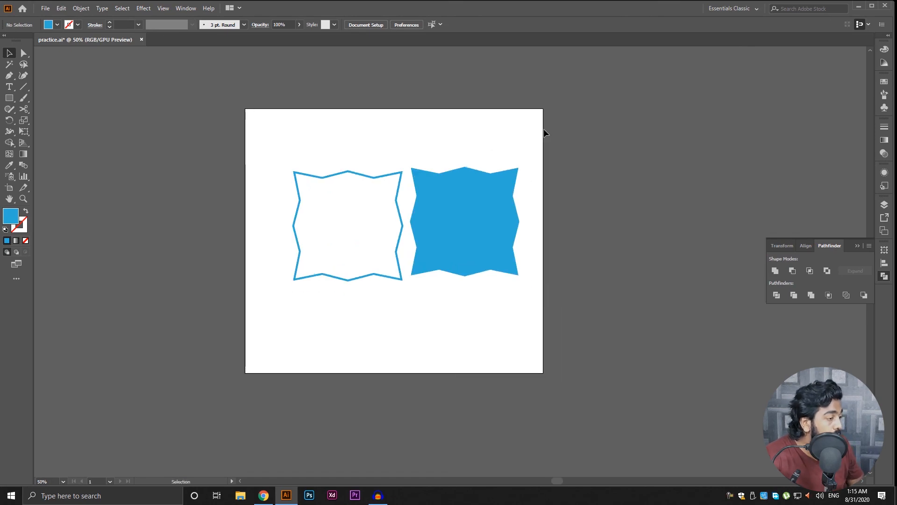
- Begin exporting the artwork to the Desktop as practice.jpg, using the JPEG file type
{"action": "left_click", "coordinate": [45, 8]}
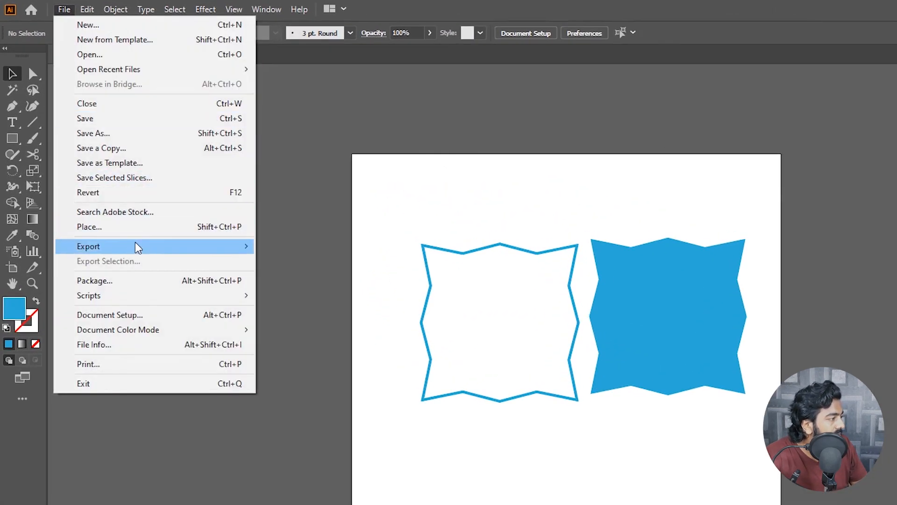
{"action": "mouse_move", "coordinate": [95, 173]}
{"action": "left_click", "coordinate": [292, 263]}
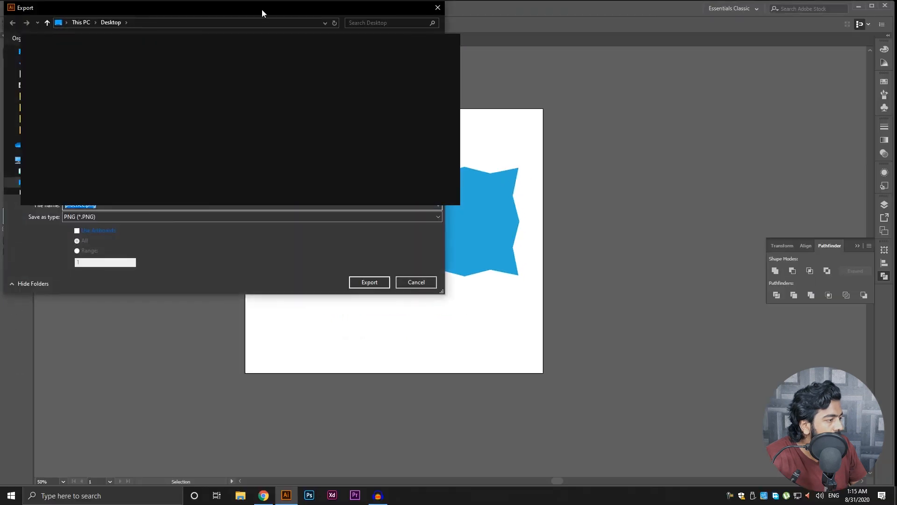
{"action": "left_click_drag", "start_coordinate": [373, 18], "coordinate": [896, 52]}
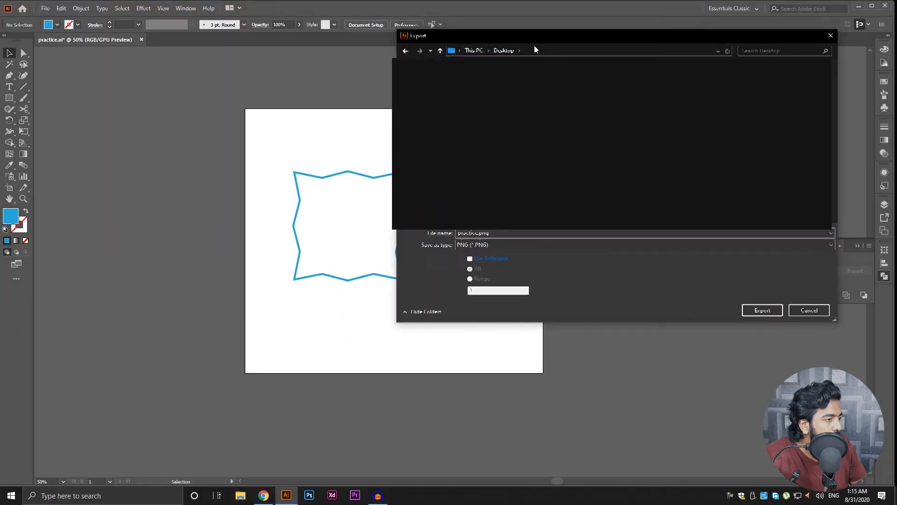
{"action": "left_click", "coordinate": [470, 255]}
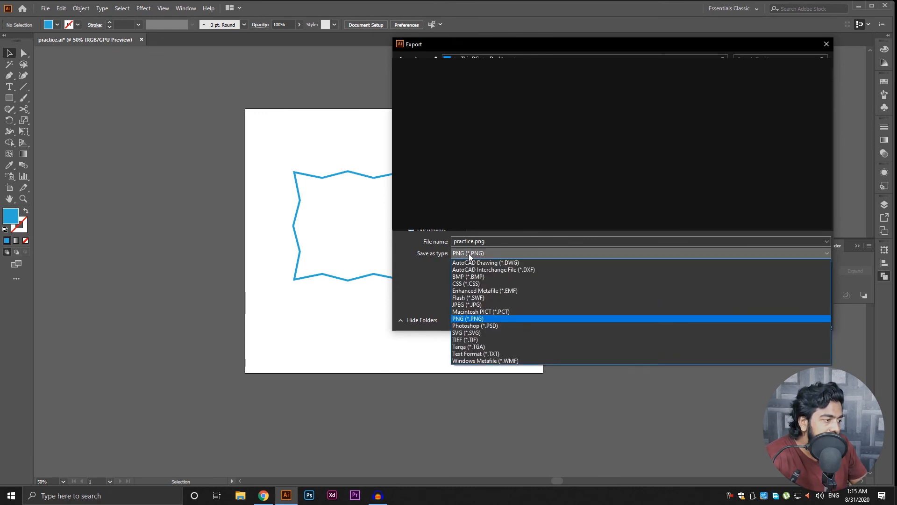
{"action": "left_click", "coordinate": [475, 306]}
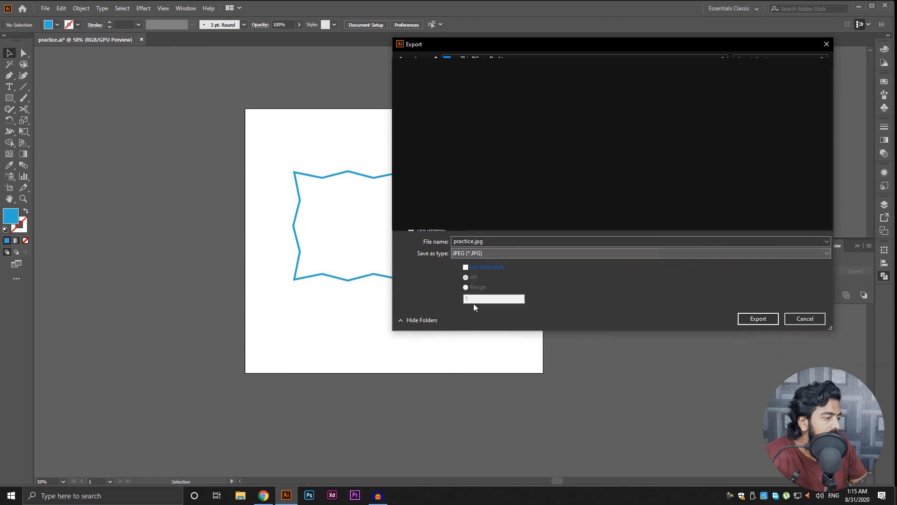
- Enable Use Artboards for the export, try the Range option, settle on All, and continue to the JPEG options
{"action": "left_click", "coordinate": [472, 269]}
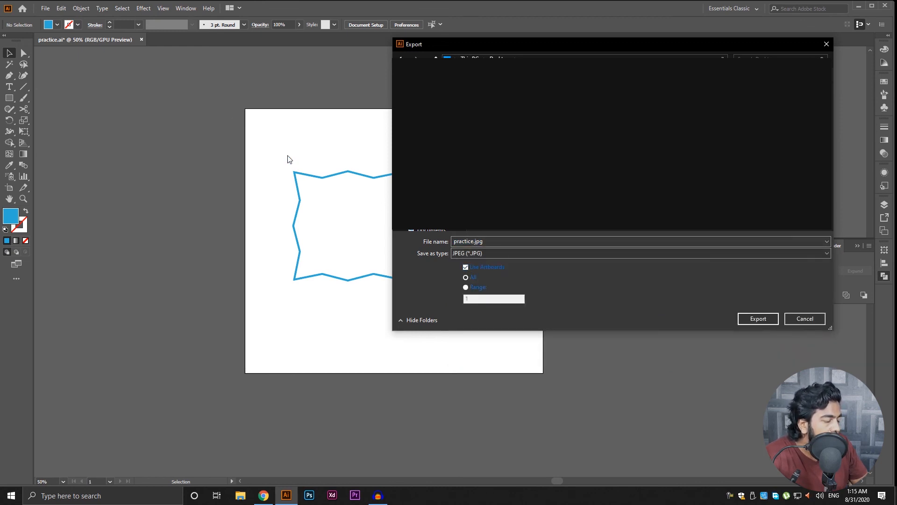
{"action": "left_click_drag", "start_coordinate": [537, 44], "coordinate": [495, 63]}
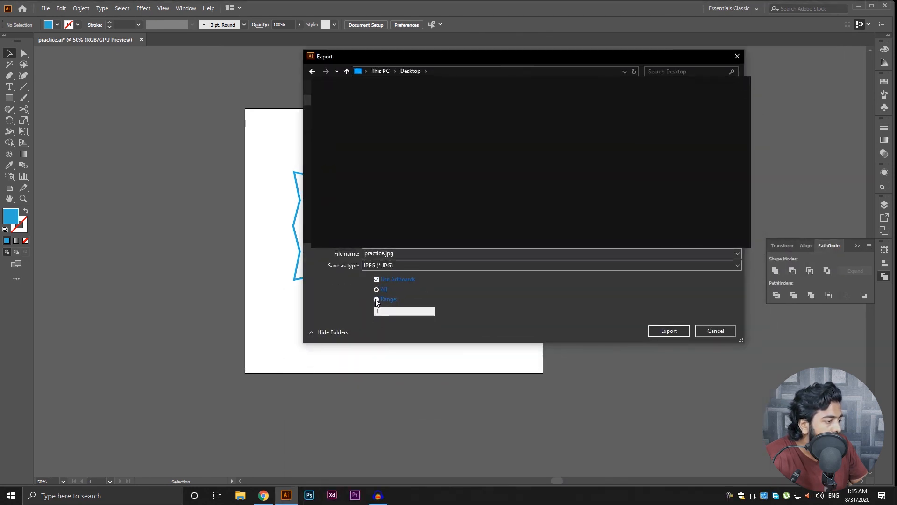
{"action": "left_click", "coordinate": [377, 299]}
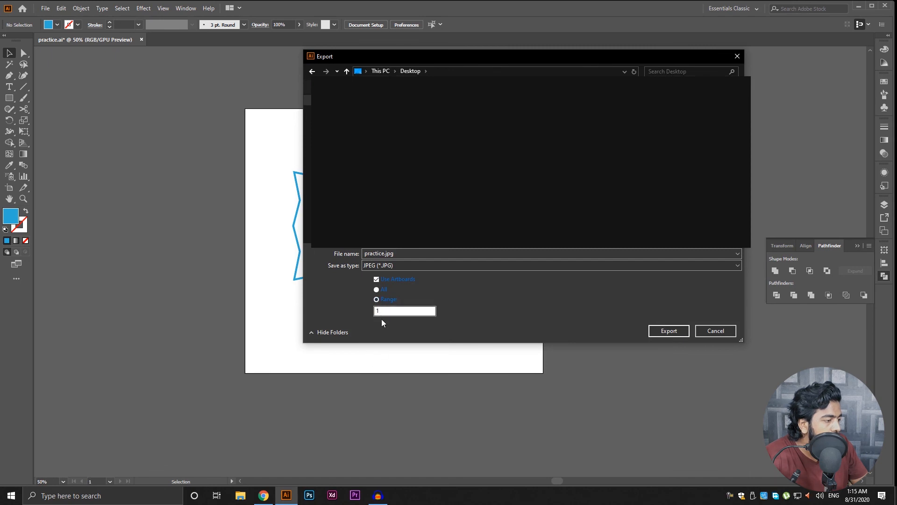
{"action": "left_click", "coordinate": [376, 290]}
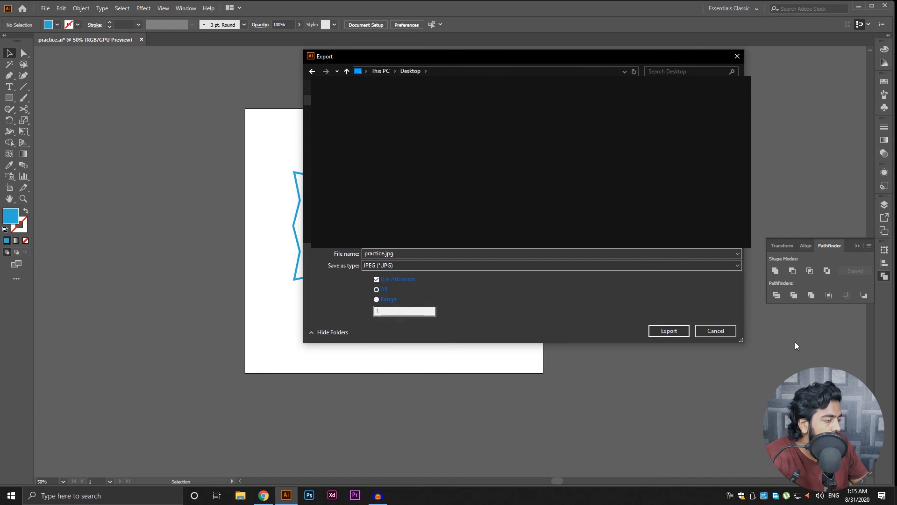
{"action": "left_click", "coordinate": [665, 330]}
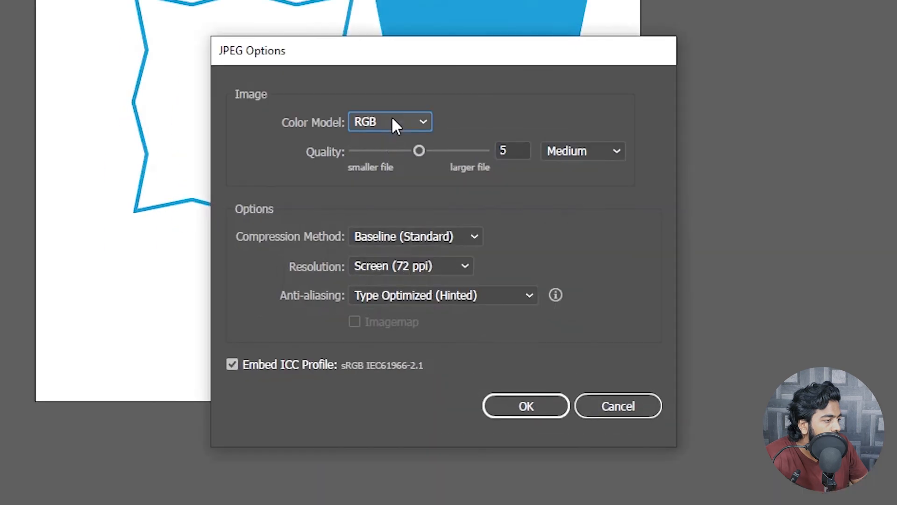
- Keep the RGB color model, raise the JPEG quality to 8 (Maximum), and export the image
{"action": "left_click", "coordinate": [392, 121]}
{"action": "left_click", "coordinate": [388, 129]}
{"action": "left_click", "coordinate": [390, 122]}
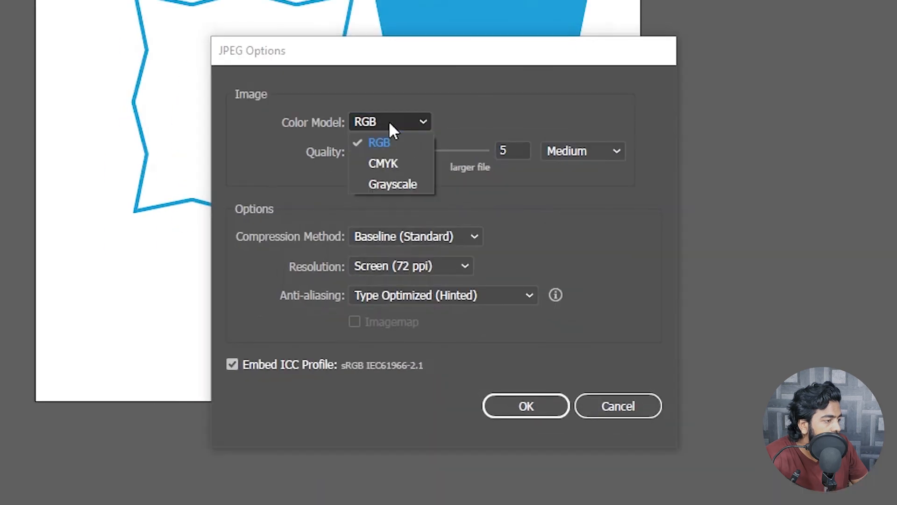
{"action": "left_click", "coordinate": [389, 125]}
{"action": "left_click_drag", "start_coordinate": [419, 150], "coordinate": [469, 153]}
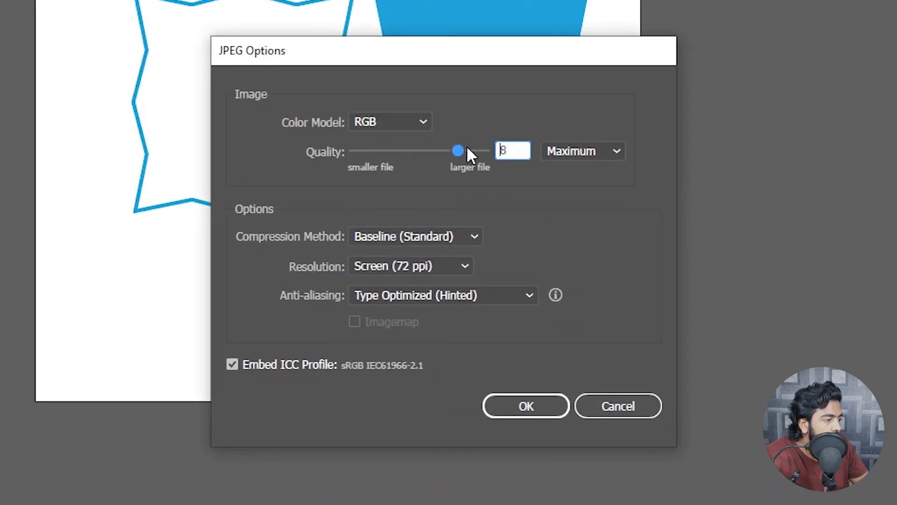
{"action": "left_click", "coordinate": [535, 406]}
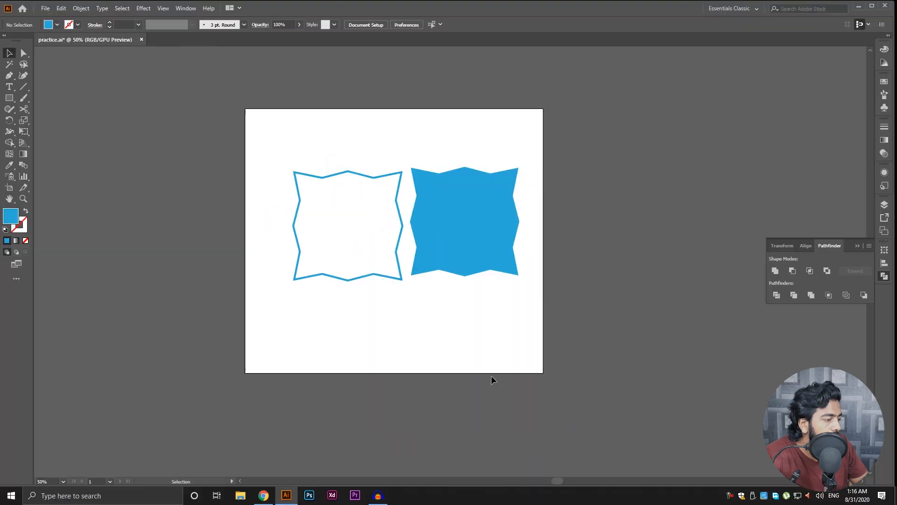
- Switch to the desktop and move the exported practice-01.jpg file to an open area below and left of practice.ai
{"action": "key", "text": "super+d"}
{"action": "left_click", "coordinate": [302, 248]}
{"action": "left_click_drag", "start_coordinate": [825, 421], "coordinate": [368, 291]}
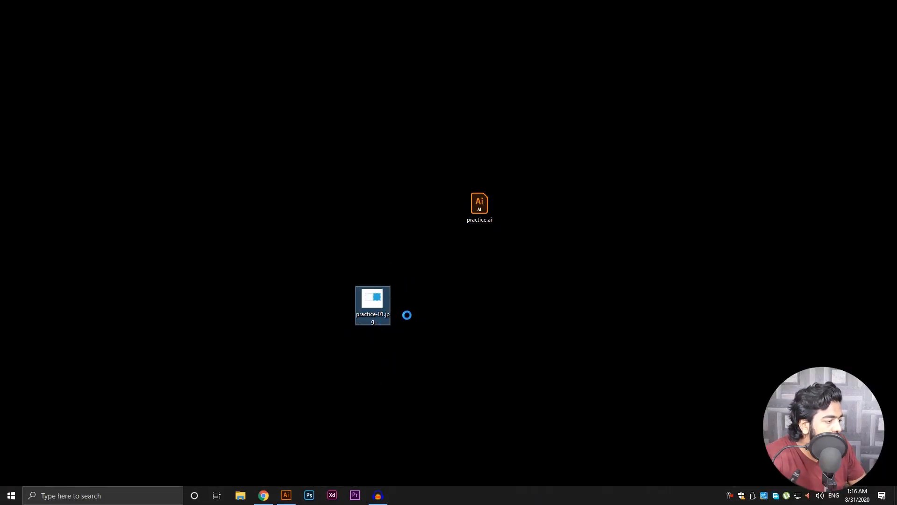
- Open practice-01.jpg in Paint and compare the exported image with the original artwork in Illustrator
{"action": "right_click", "coordinate": [368, 311]}
{"action": "left_click", "coordinate": [405, 240]}
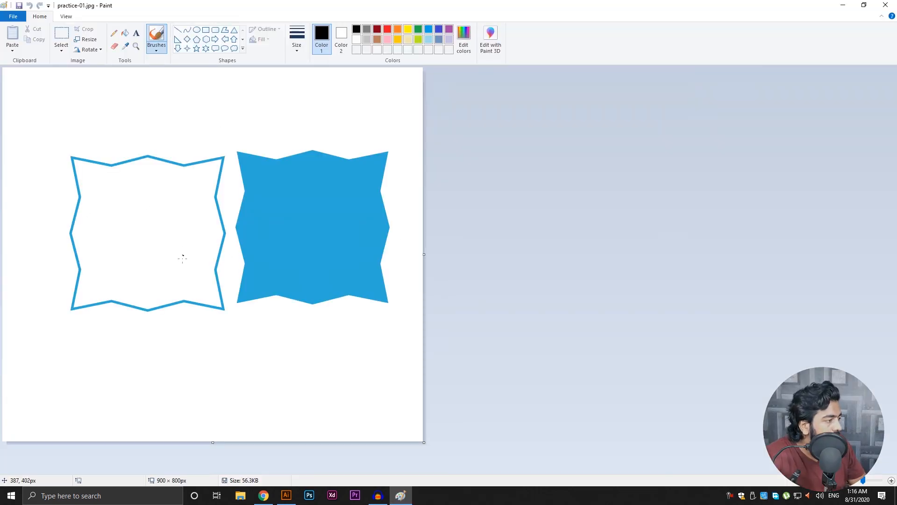
{"action": "left_click", "coordinate": [290, 495]}
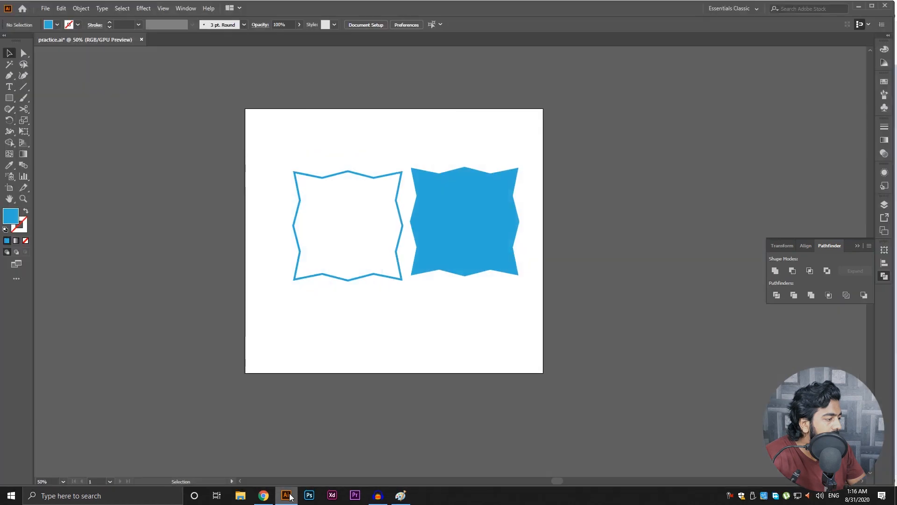
{"action": "left_click", "coordinate": [287, 495]}
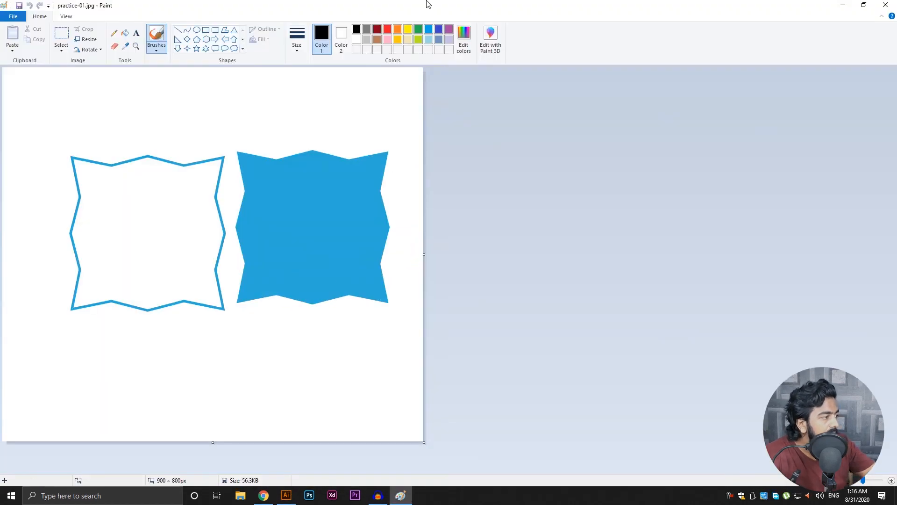